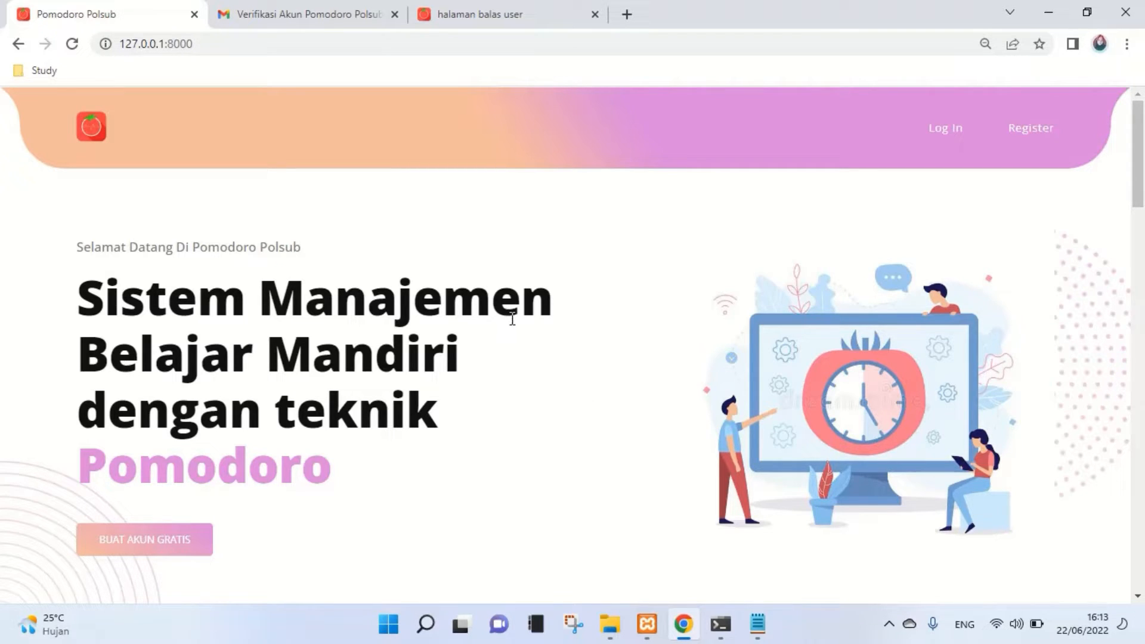
# - Scroll through the landing page's features, Pomodoro info and developer sections
pyautogui.scroll(-8, 513, 322)
pyautogui.scroll(3, 516, 334)
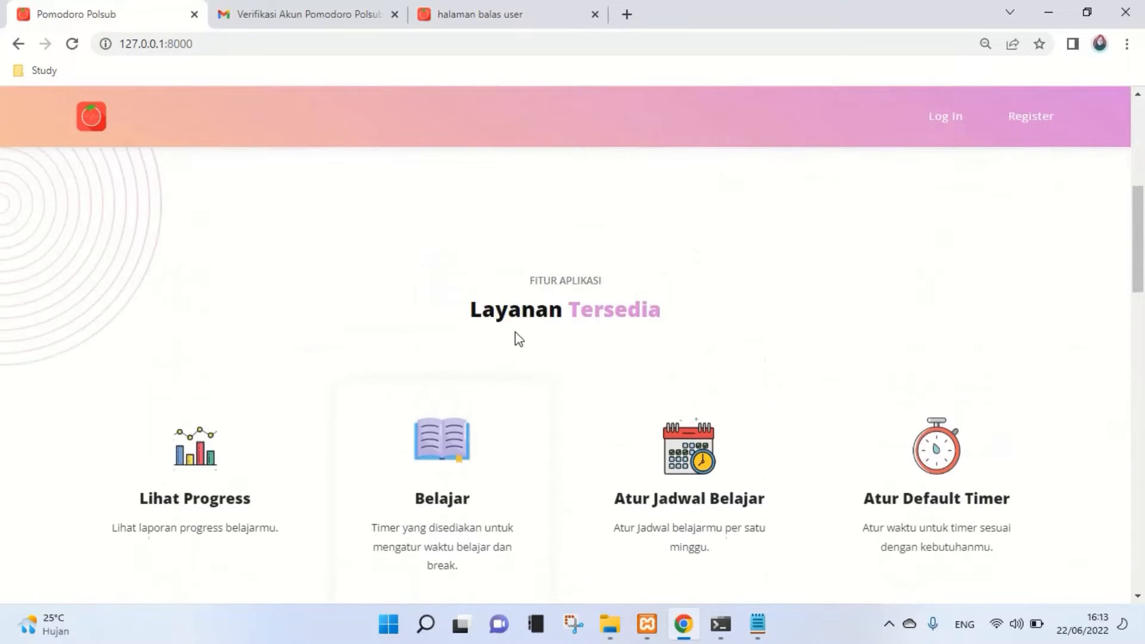
pyautogui.scroll(5, 517, 337)
pyautogui.scroll(-3, 517, 339)
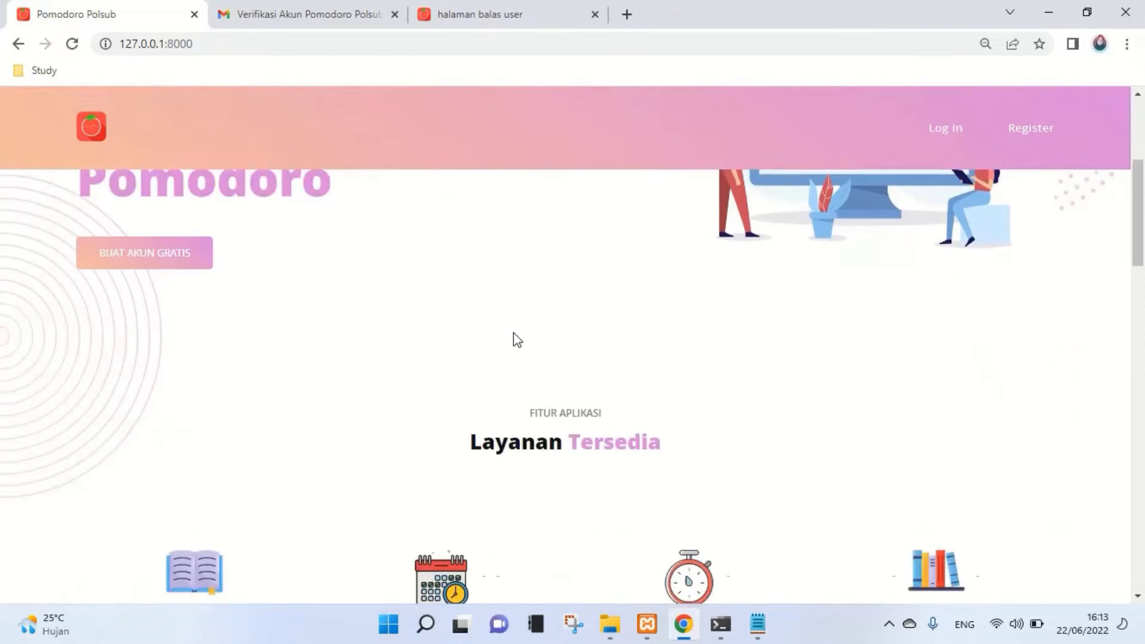
pyautogui.scroll(-5, 517, 339)
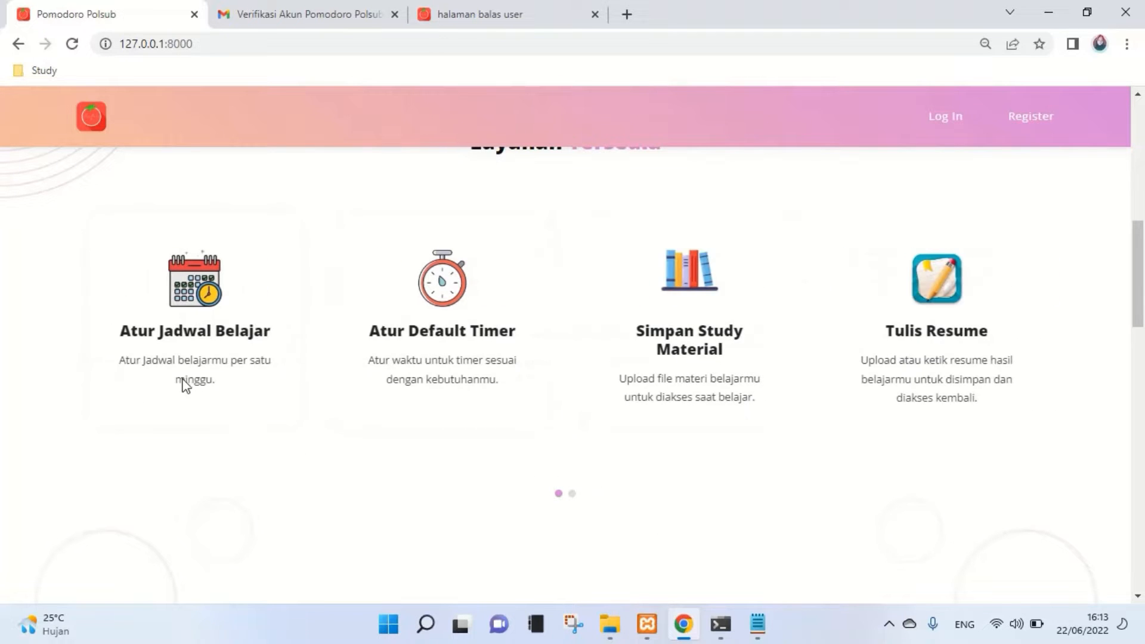
pyautogui.scroll(1, 481, 460)
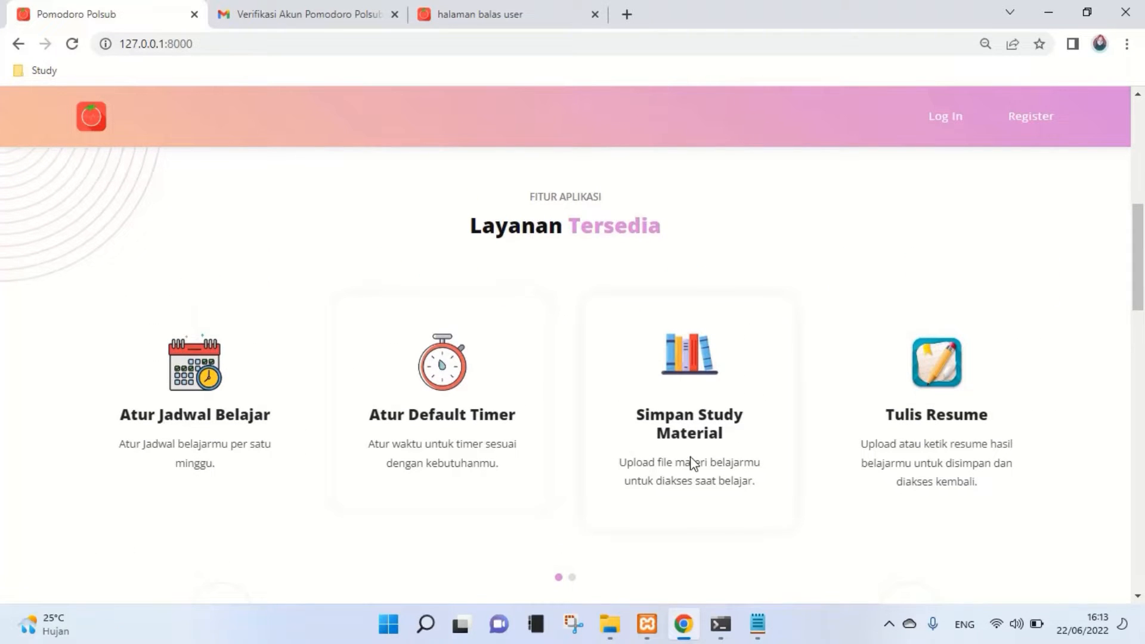
pyautogui.scroll(-6, 699, 441)
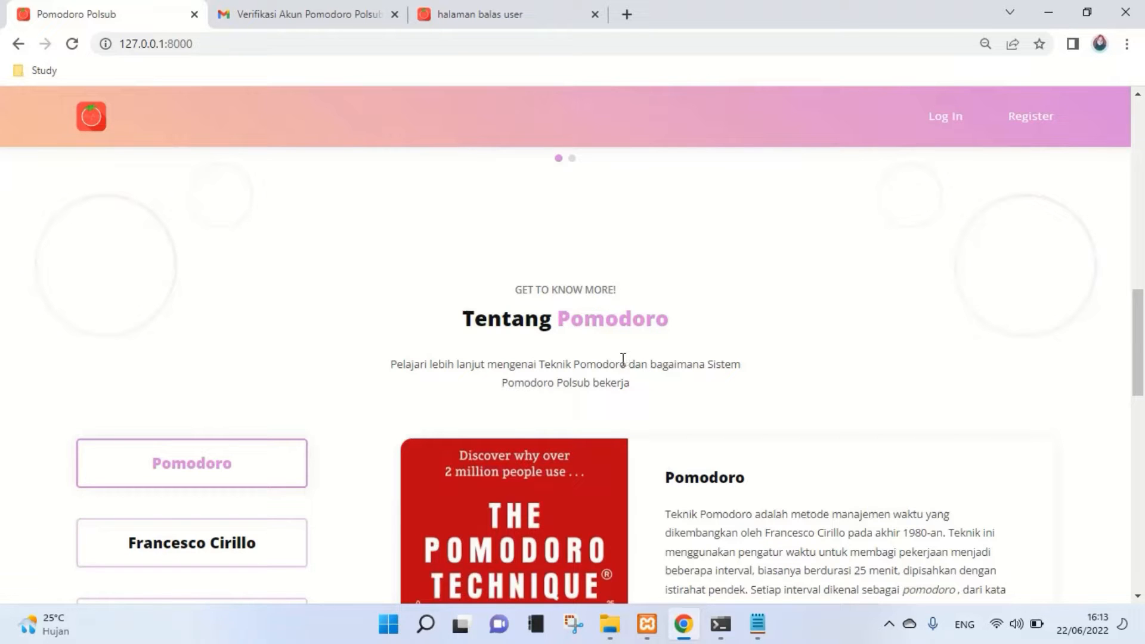
pyautogui.scroll(-1, 452, 386)
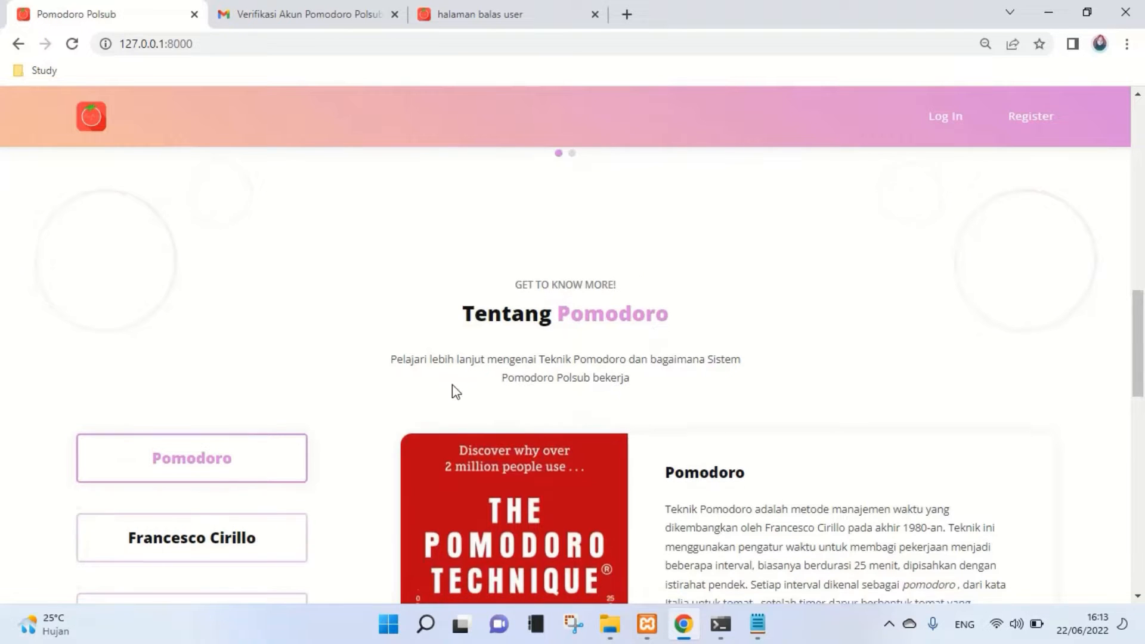
pyautogui.scroll(-3, 626, 346)
pyautogui.scroll(1, 631, 351)
pyautogui.scroll(-2, 699, 287)
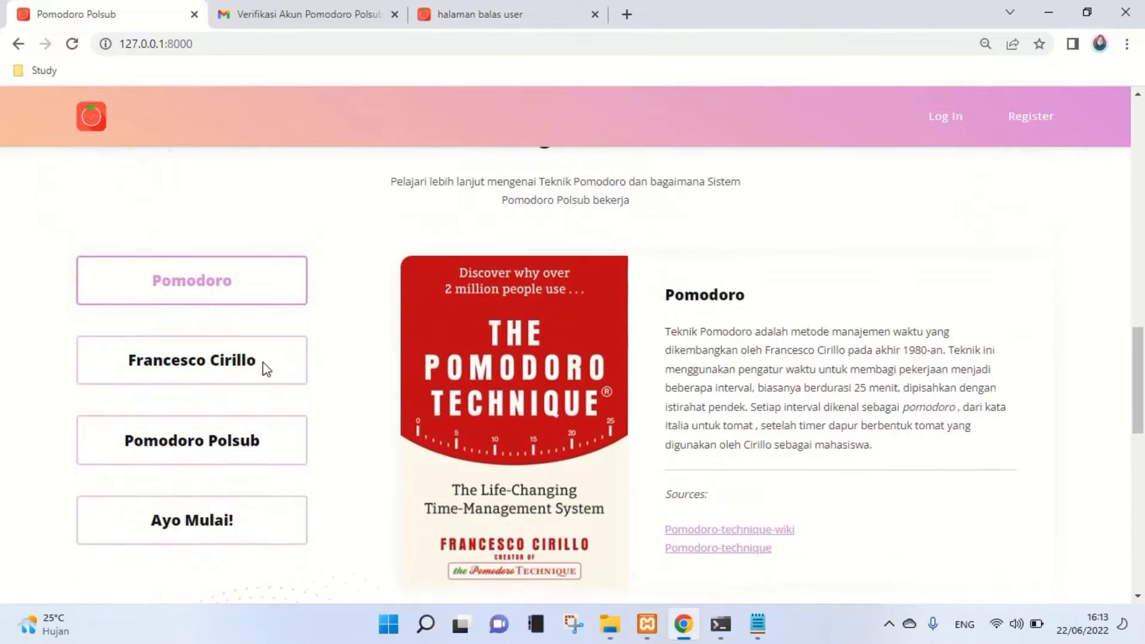
pyautogui.scroll(-1, 266, 368)
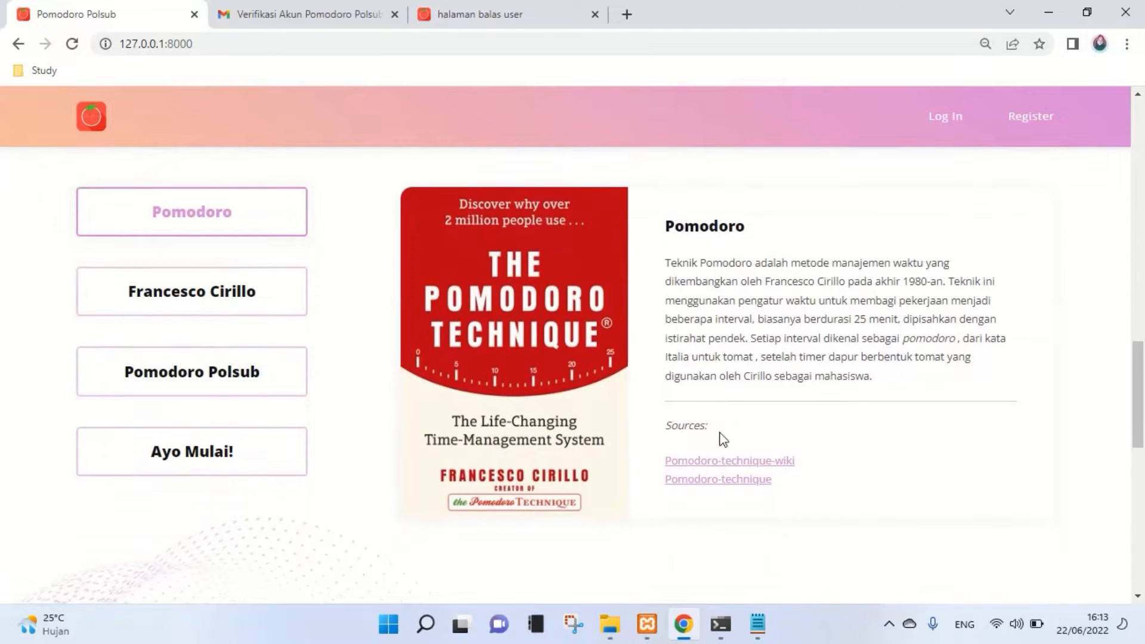
# - Show the Francesco Cirillo profile and continue down the landing page
pyautogui.click(220, 307)
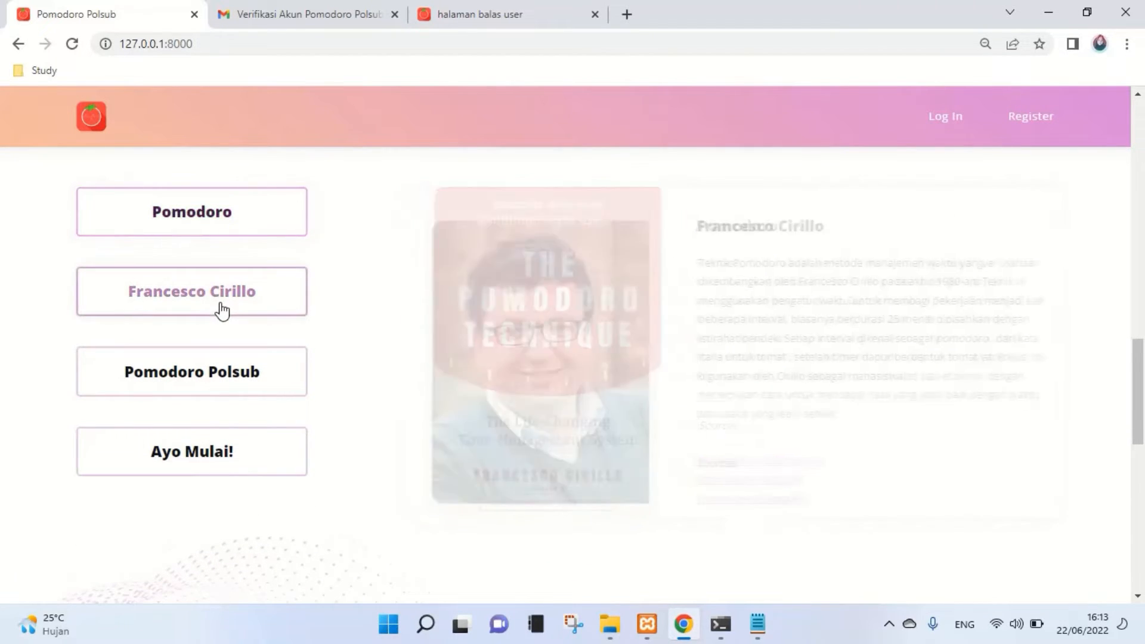
pyautogui.scroll(-2, 223, 314)
pyautogui.scroll(-5, 522, 507)
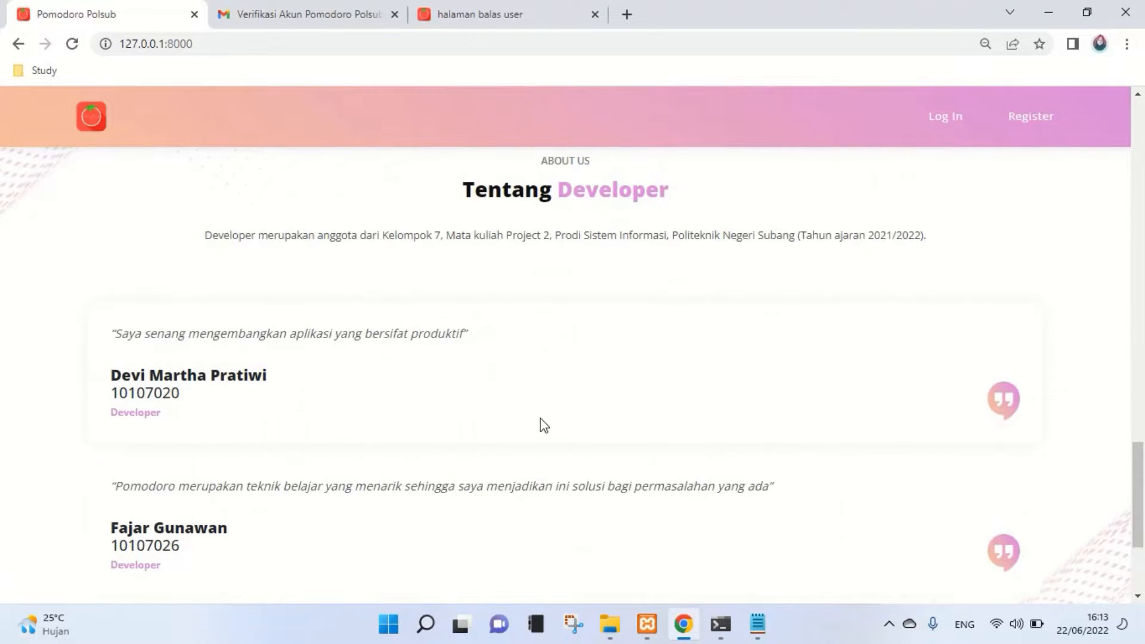
pyautogui.scroll(3, 581, 406)
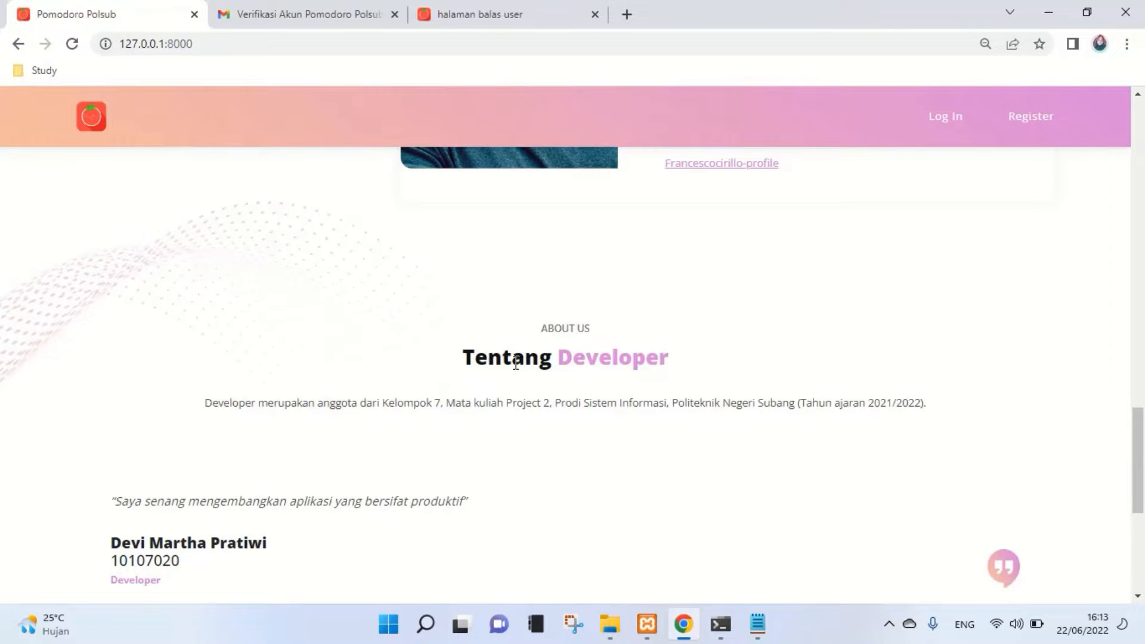
pyautogui.scroll(-3, 596, 358)
pyautogui.scroll(-3, 596, 358)
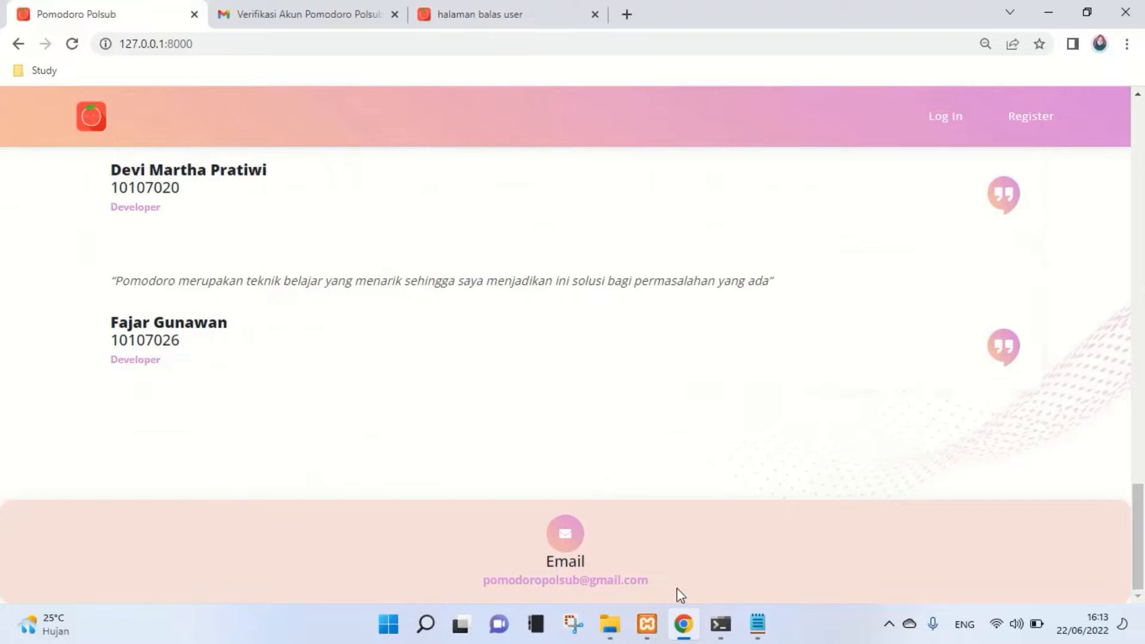
# - From the footer, return to the top of the page and go to Register
pyautogui.moveTo(668, 587); pyautogui.dragTo(448, 585)
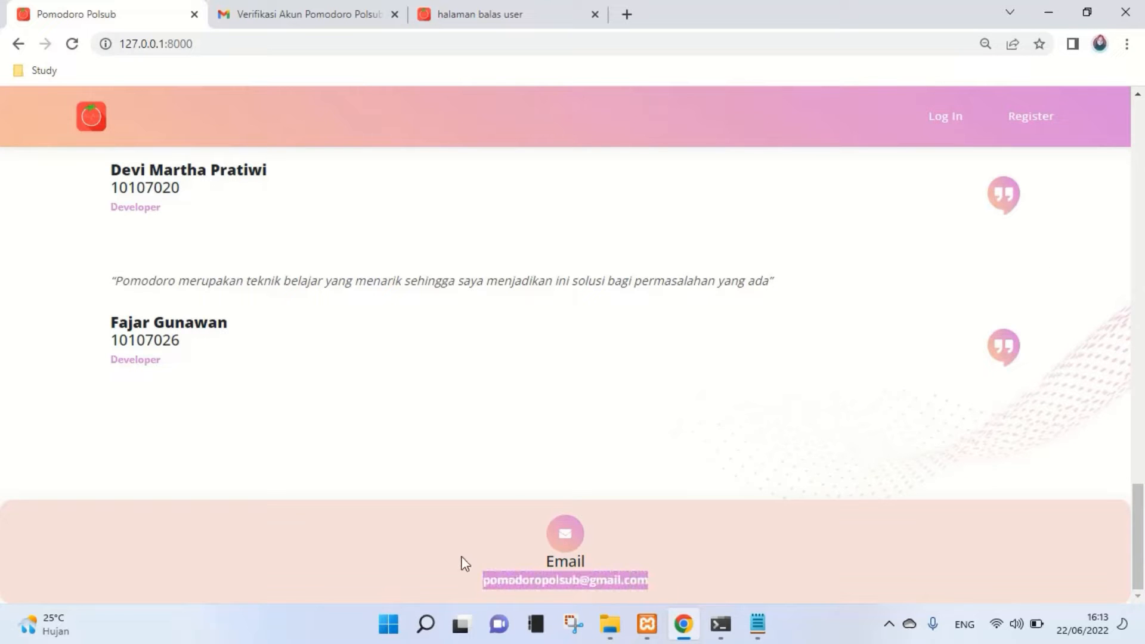
pyautogui.click(525, 458)
pyautogui.scroll(3, 531, 459)
pyautogui.scroll(20, 619, 467)
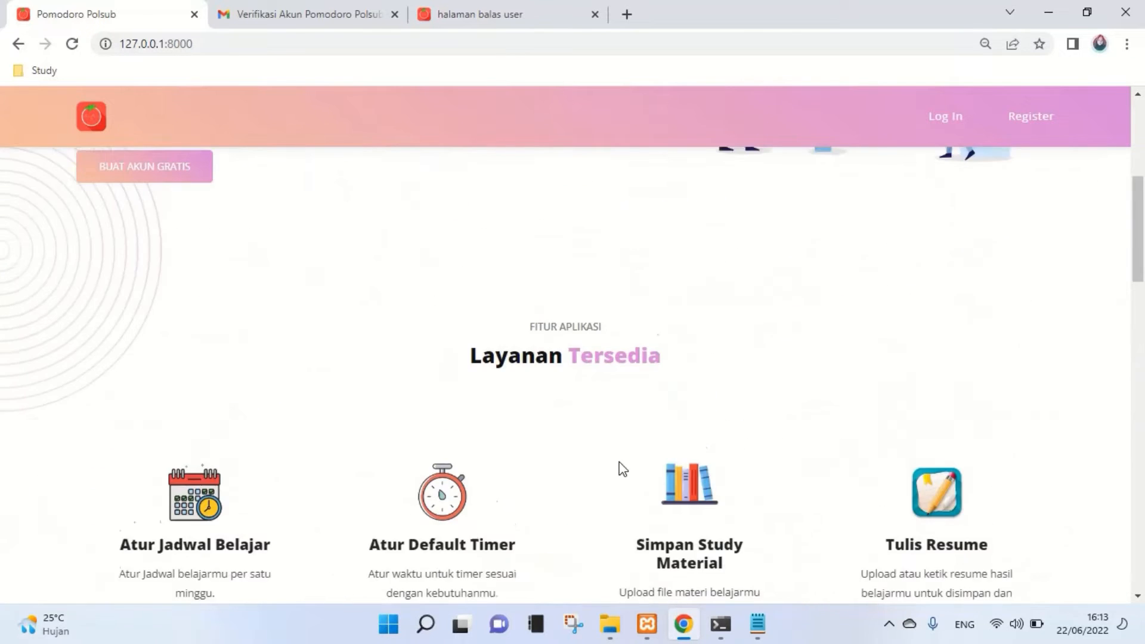
pyautogui.scroll(1, 1009, 233)
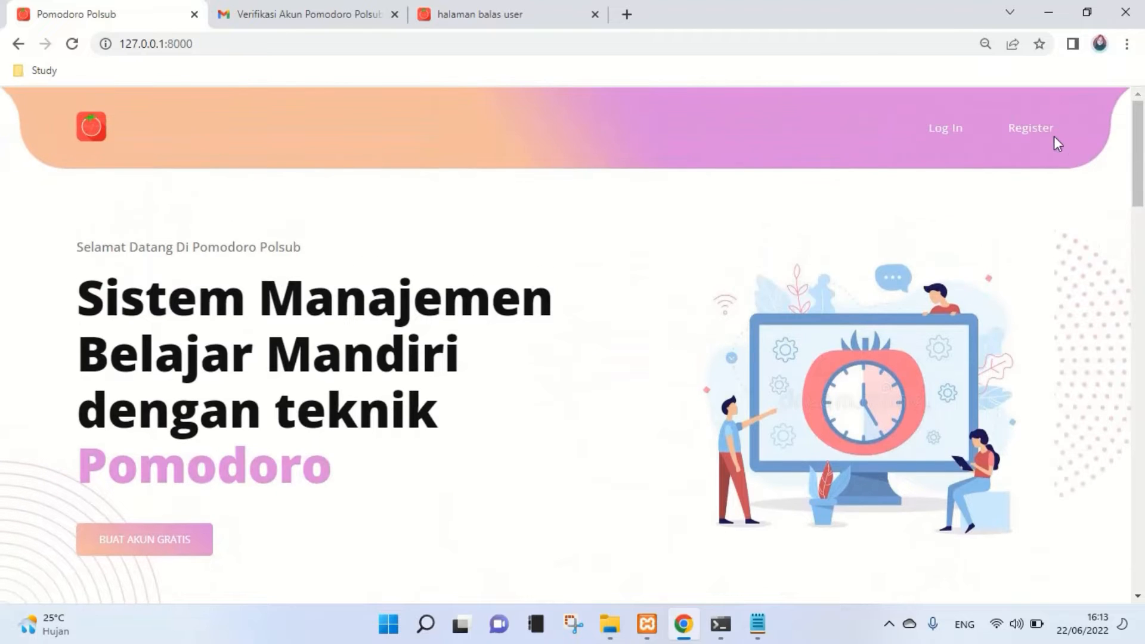
pyautogui.click(1053, 136)
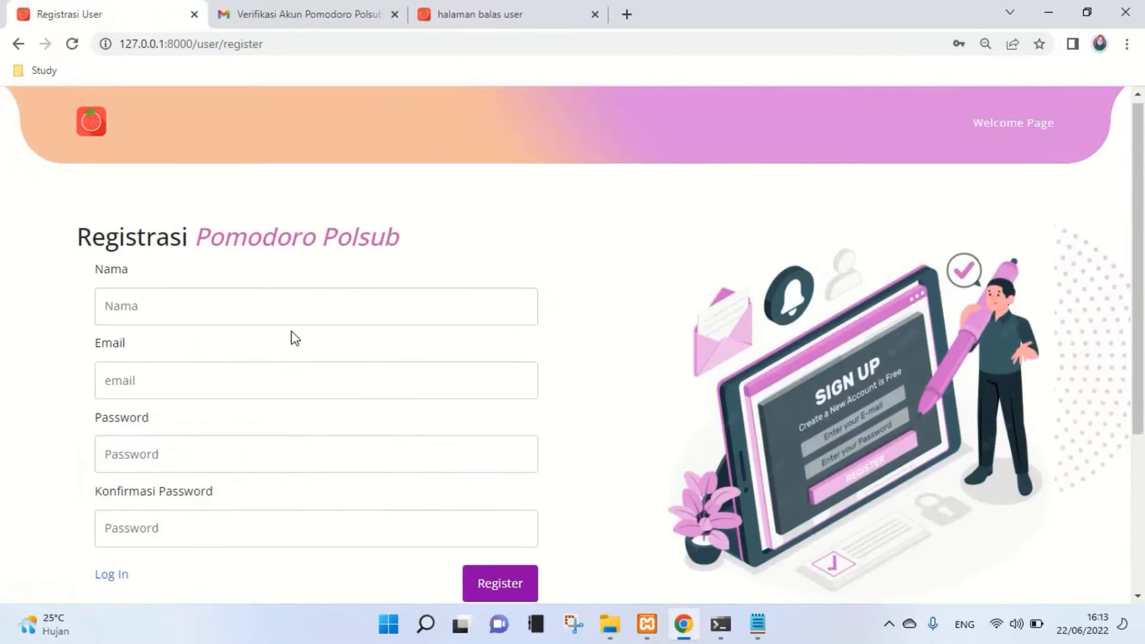
# - Enter the name 'contoh' and the account's Gmail address in the registration form
pyautogui.scroll(-2, 295, 337)
pyautogui.scroll(2, 301, 343)
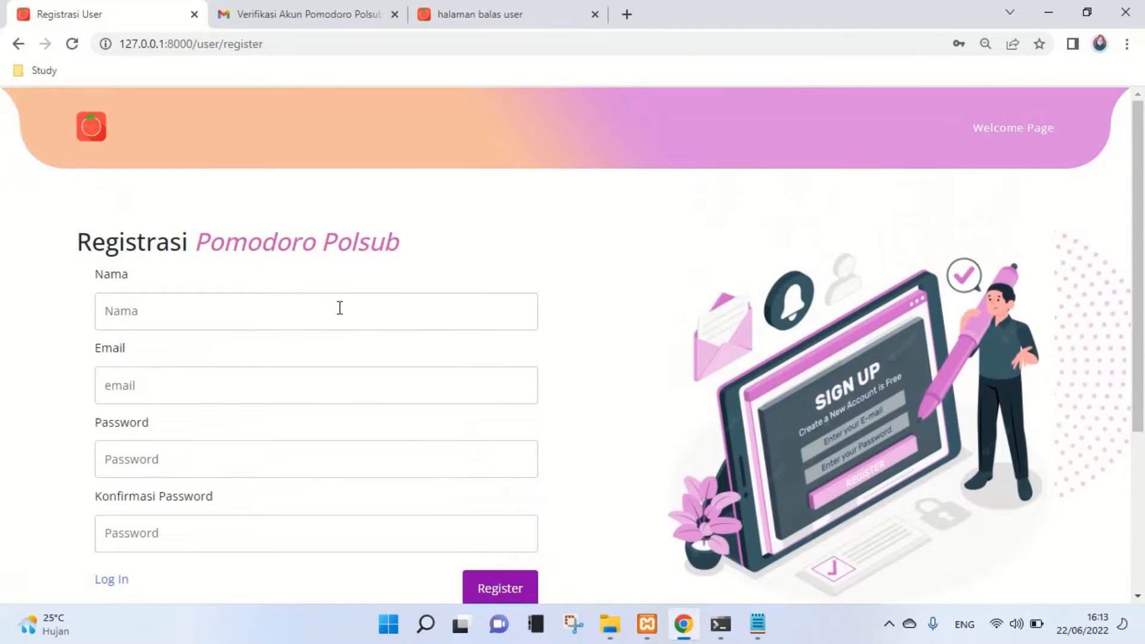
pyautogui.click(295, 309)
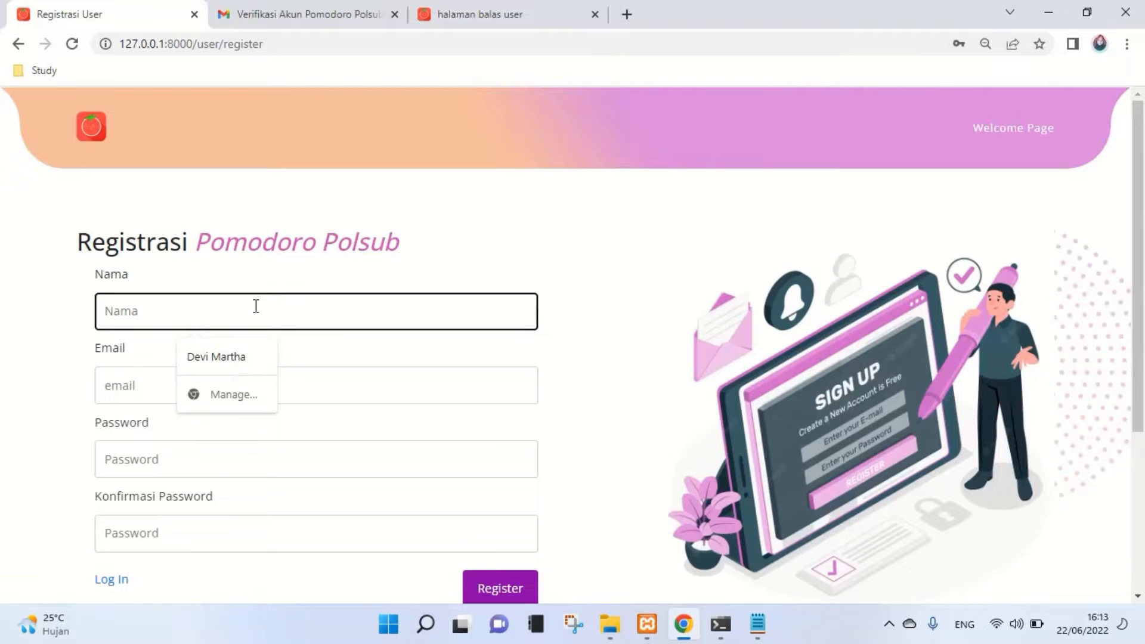
pyautogui.write('contoh')
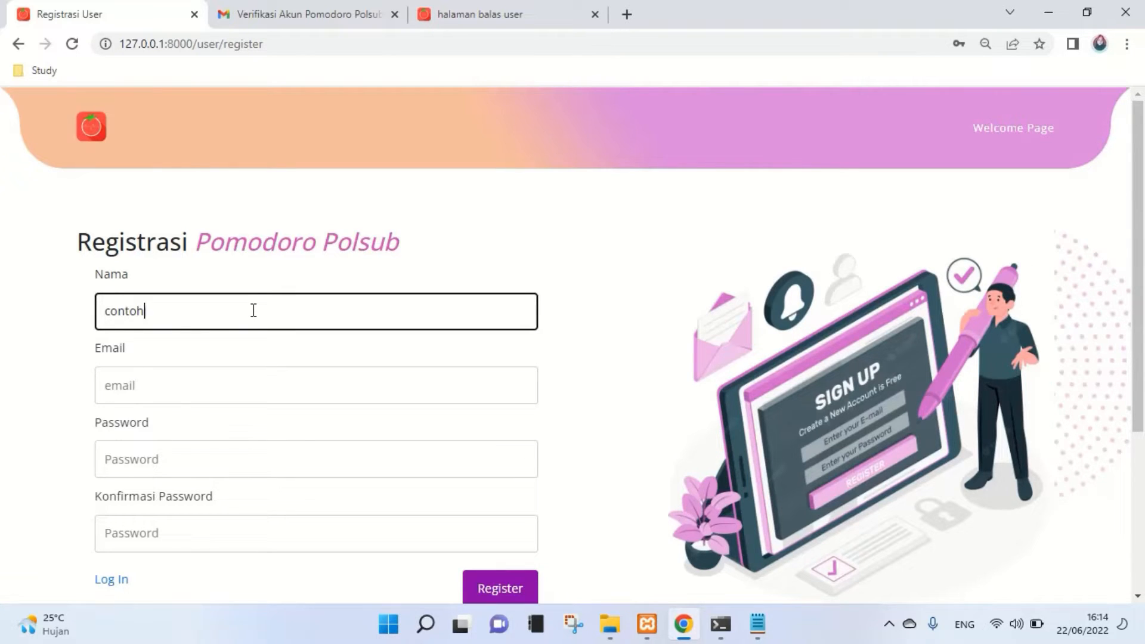
pyautogui.click(261, 382)
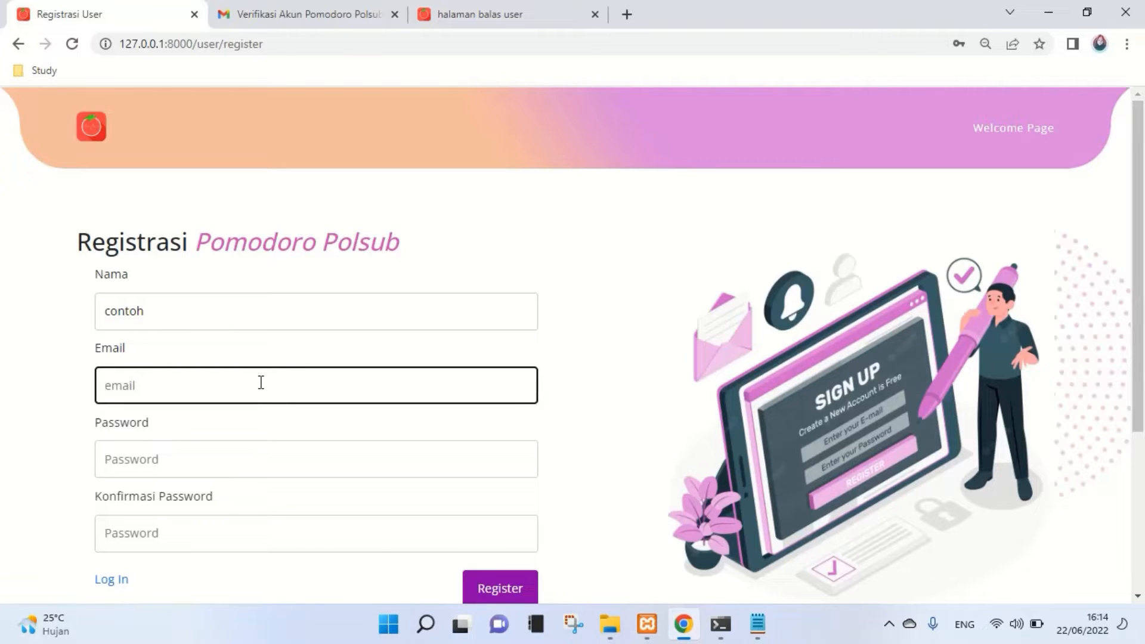
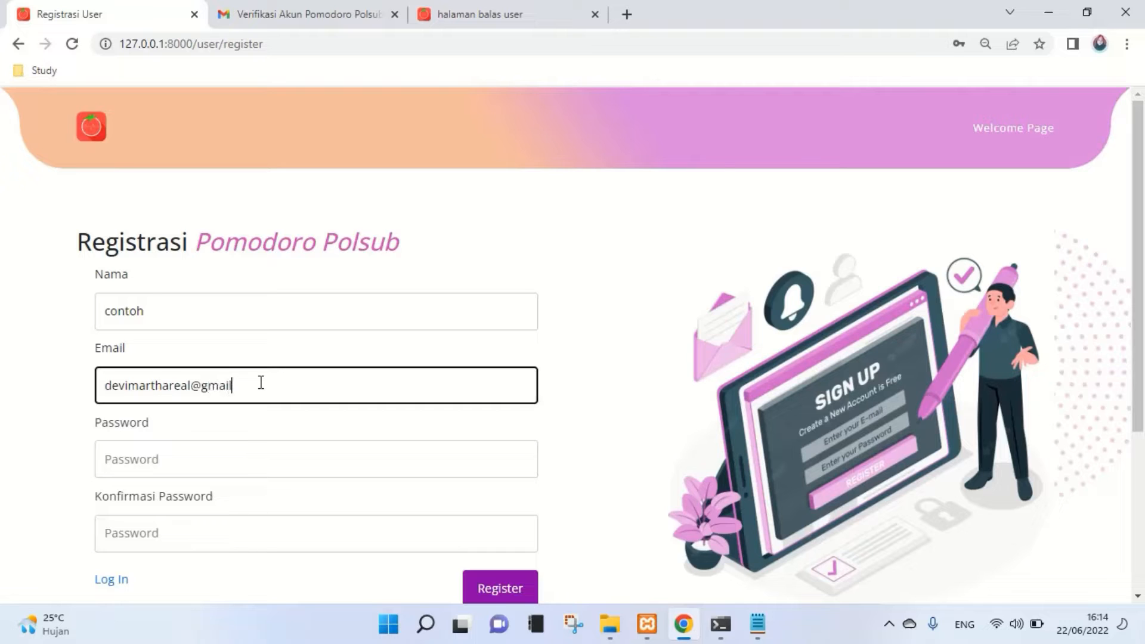
# - Fill in the Password and Konfirmasi Password fields with the account password
pyautogui.scroll(-1, 209, 411)
pyautogui.click(151, 377)
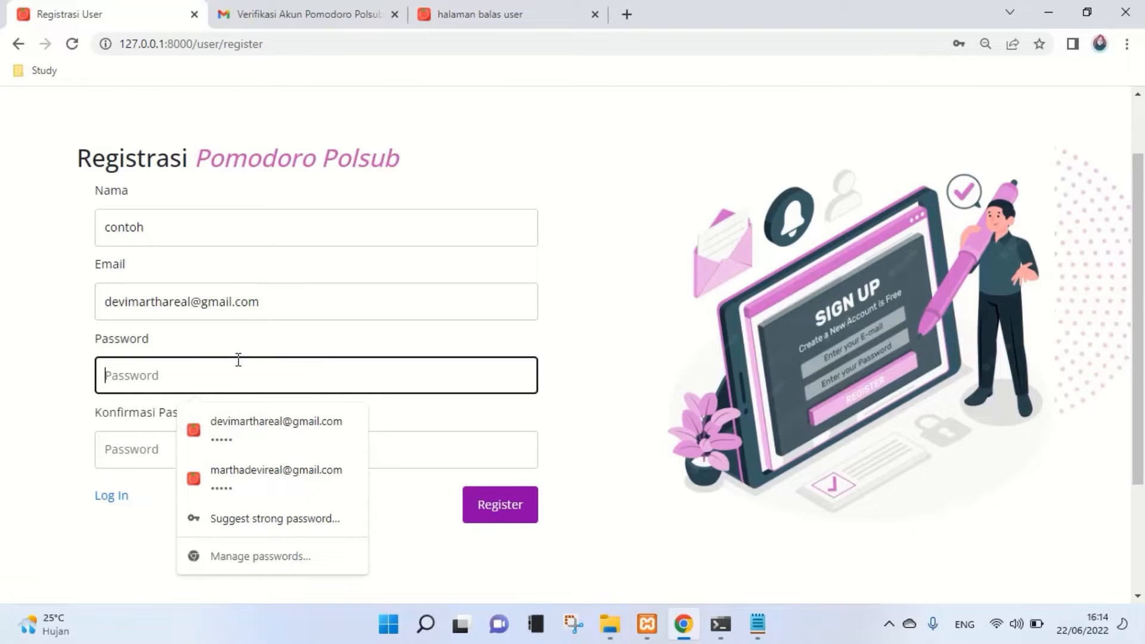
pyautogui.write('123')
pyautogui.click(155, 457)
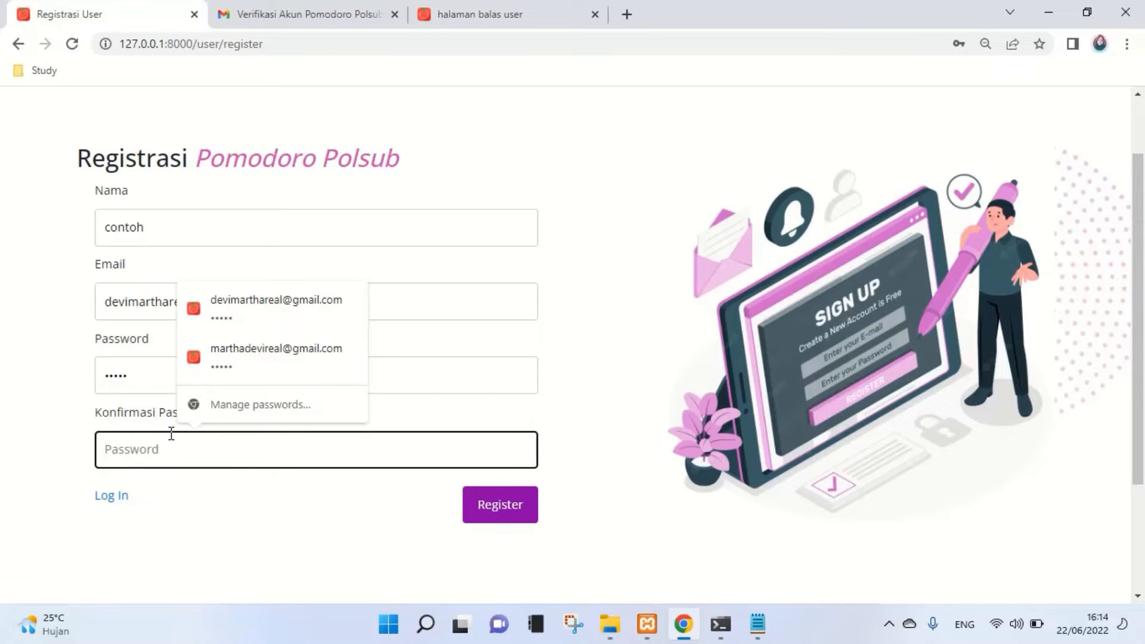
pyautogui.write('12')
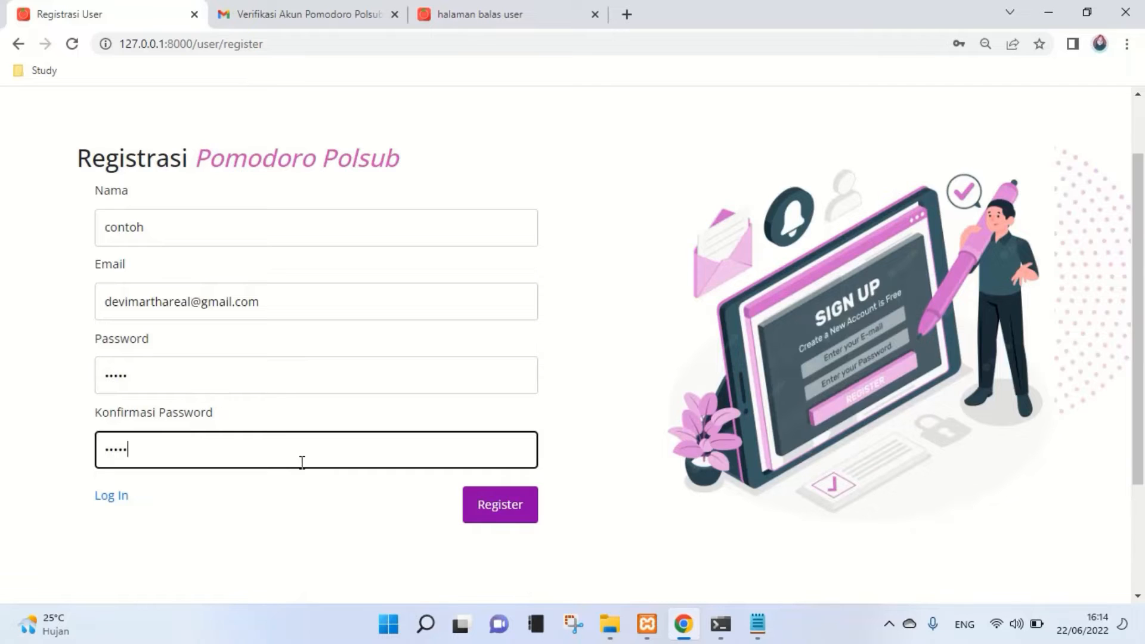
pyautogui.click(142, 380)
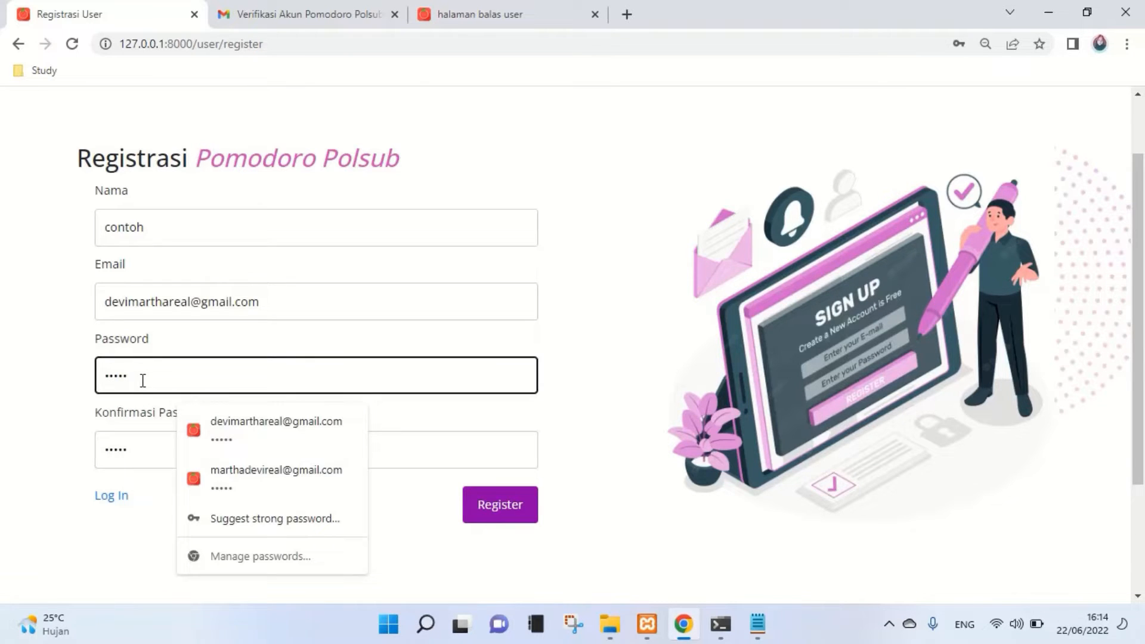
pyautogui.click(152, 449)
# - Submit the registration and wait for the success and e-mail verification message
pyautogui.click(498, 511)
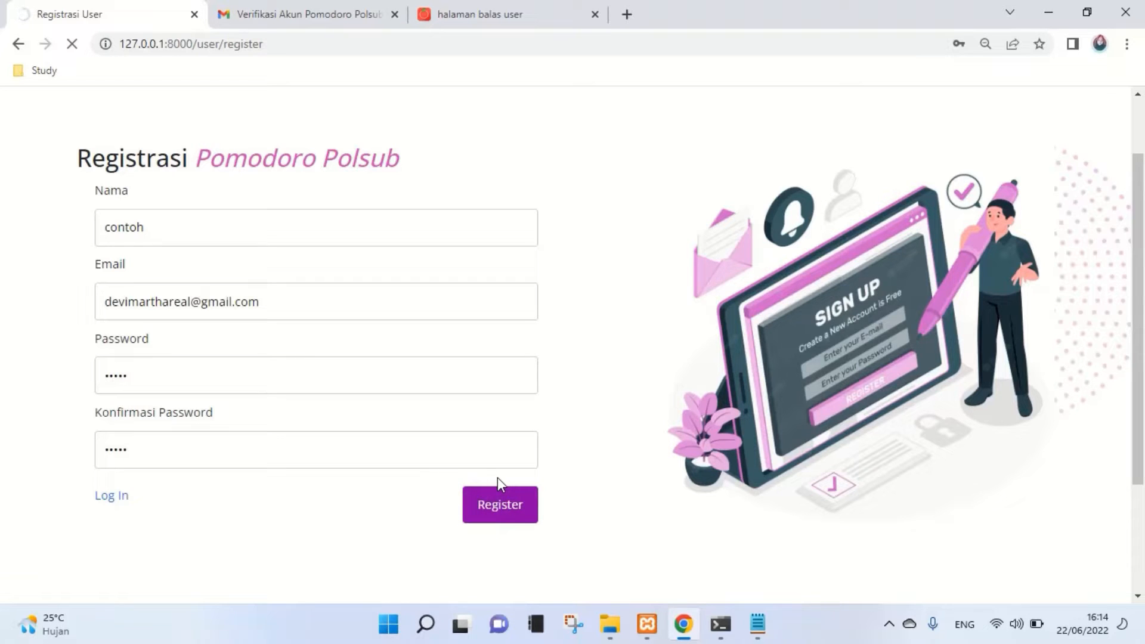
pyautogui.scroll(2, 499, 476)
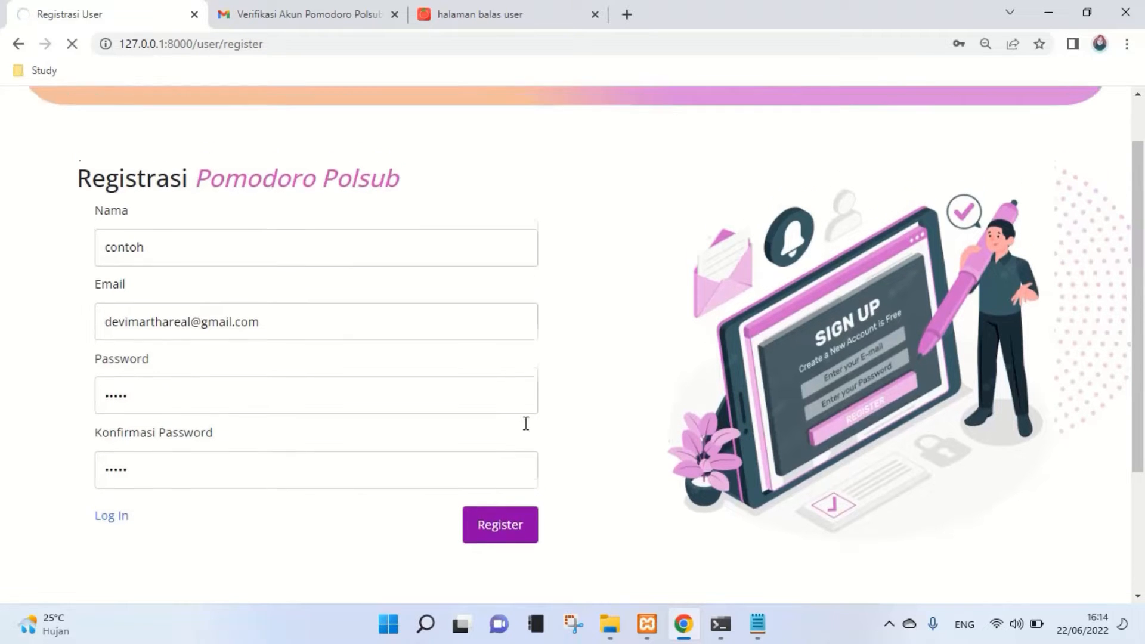
pyautogui.scroll(-1, 435, 379)
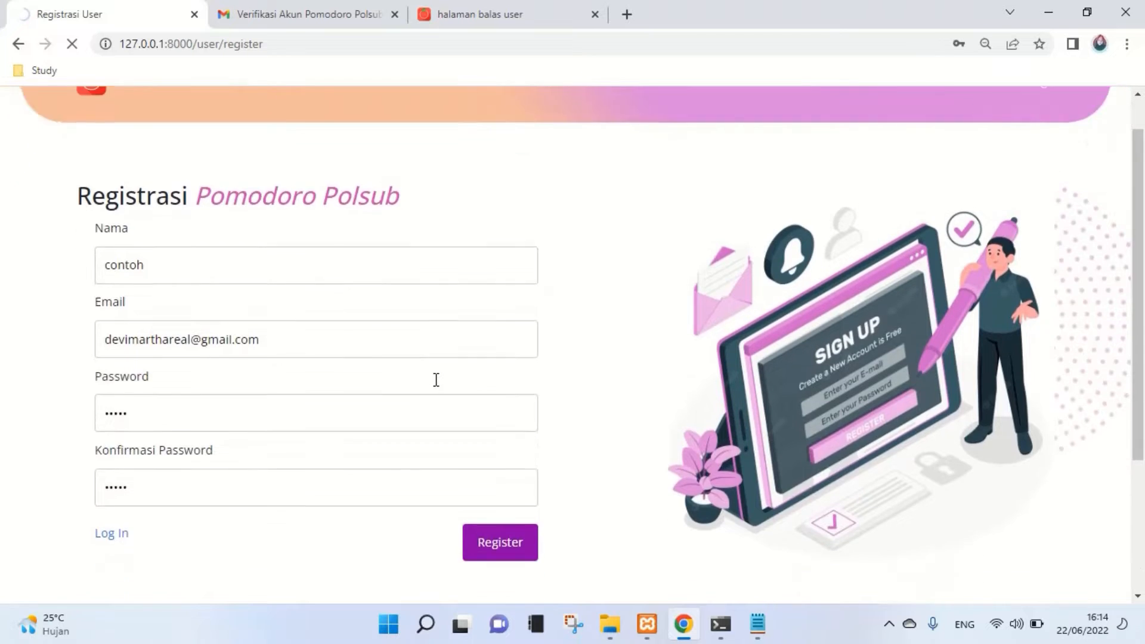
pyautogui.scroll(1, 434, 379)
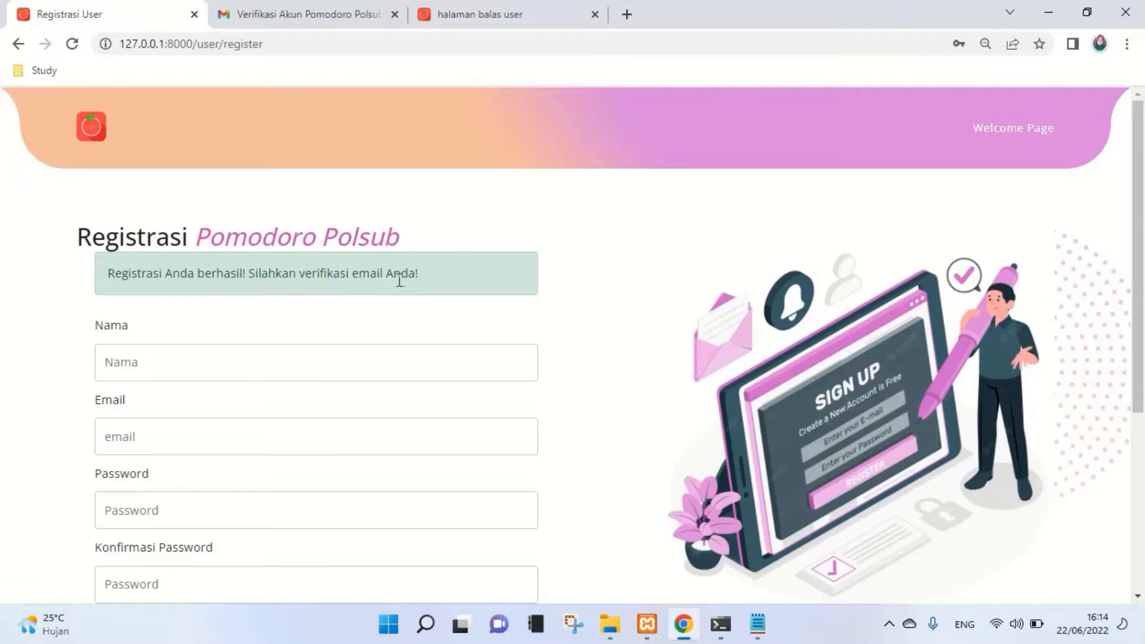
# - Find the Pomodoro Polsub email in Gmail spam, copy its verification link, and open a new tab
pyautogui.click(316, 11)
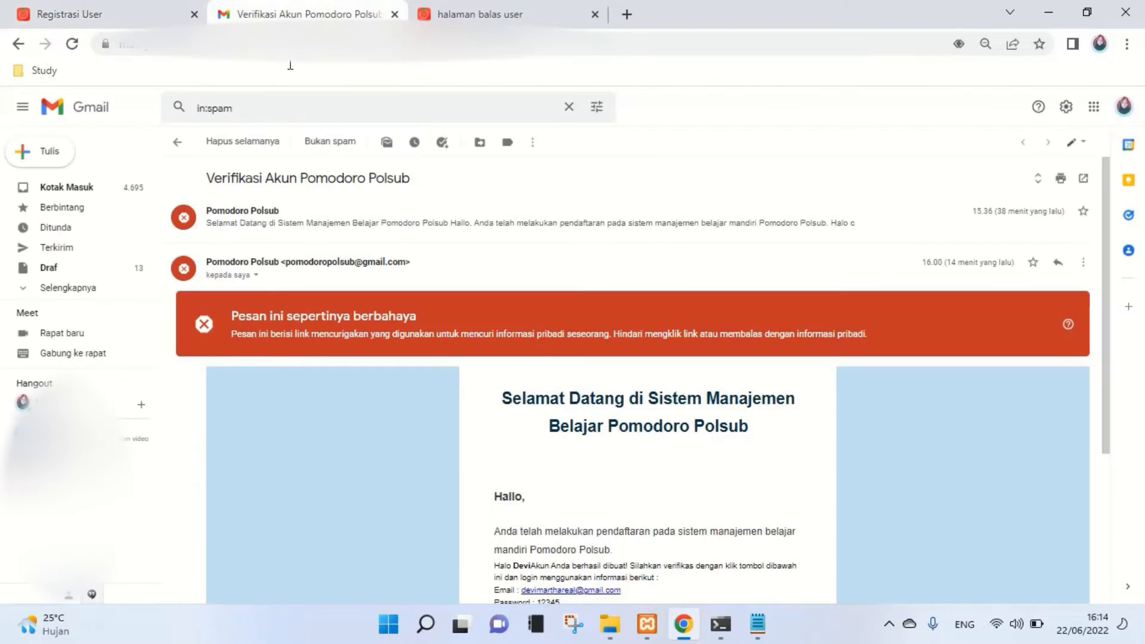
pyautogui.scroll(-3, 289, 258)
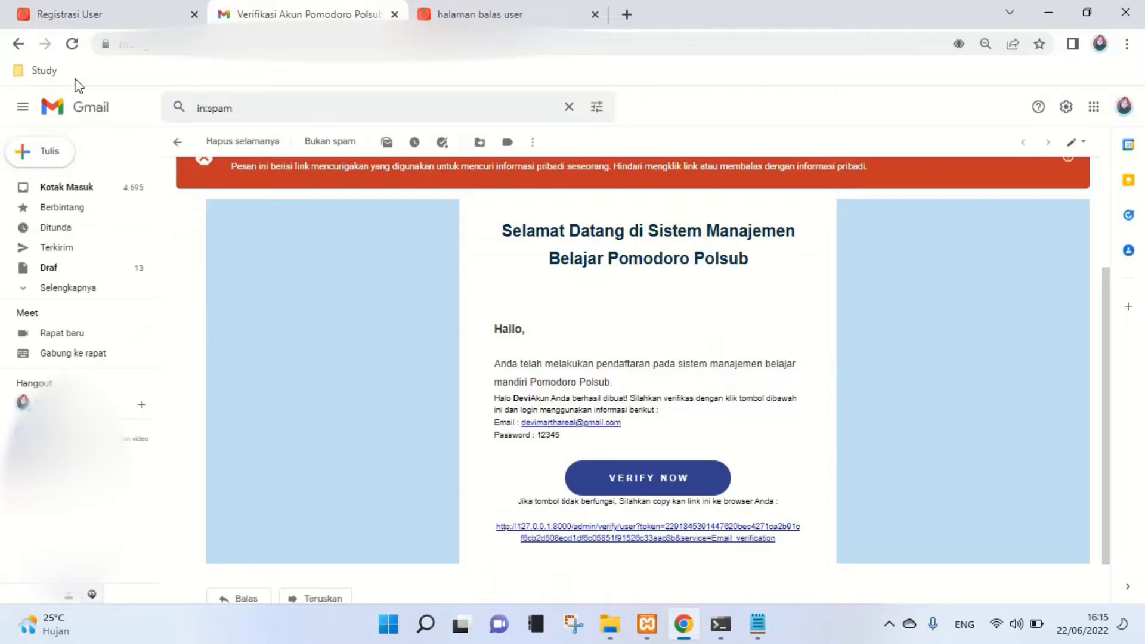
pyautogui.click(72, 43)
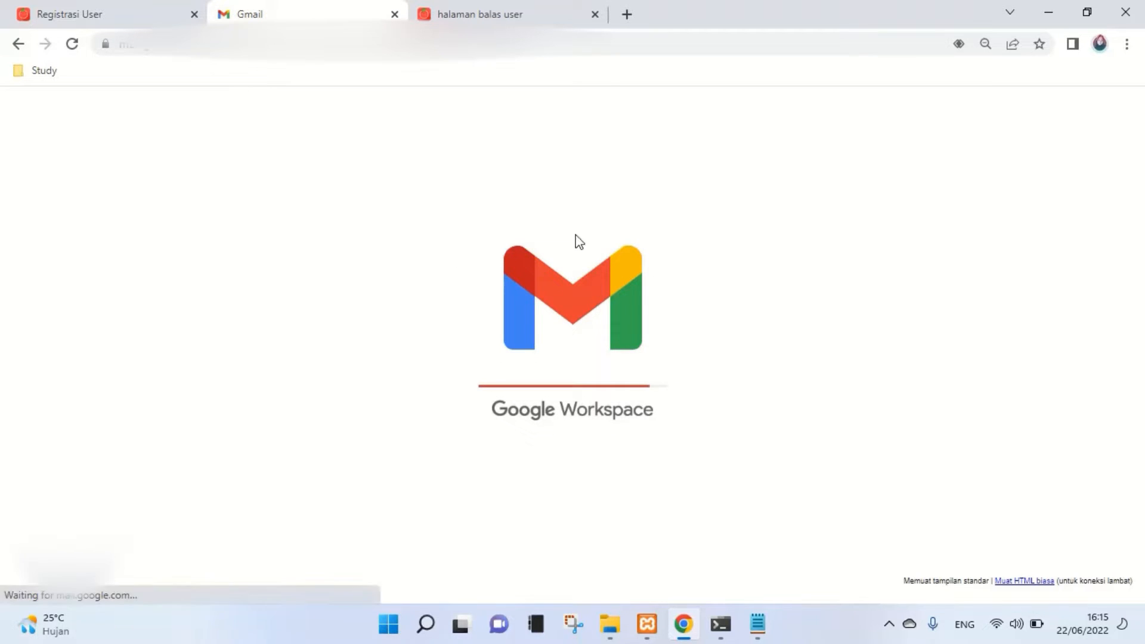
pyautogui.scroll(-5, 649, 396)
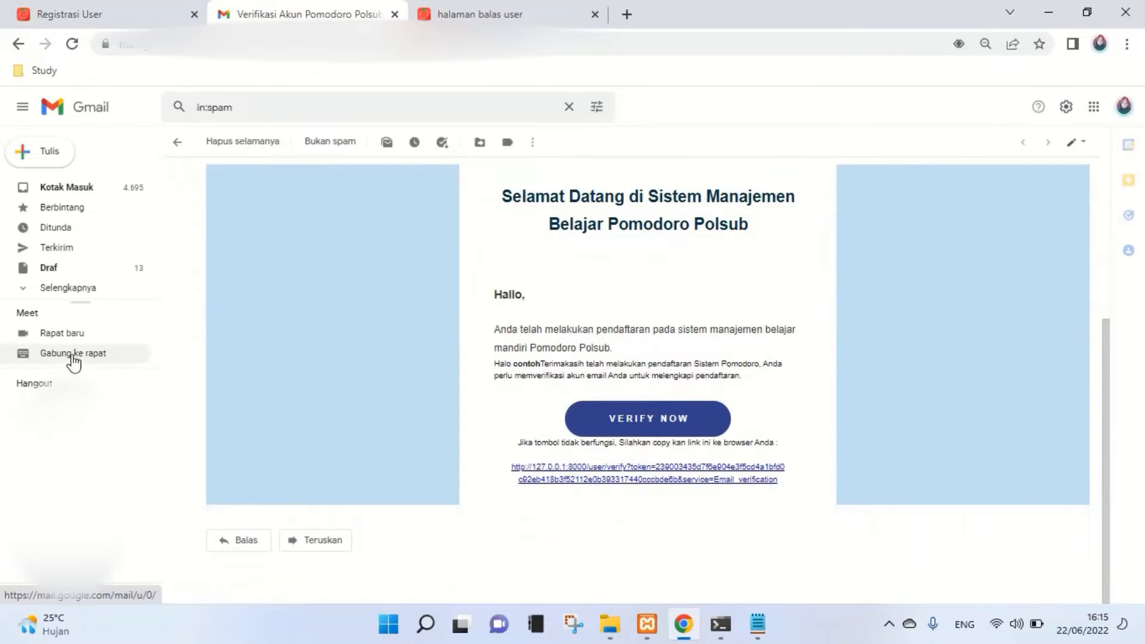
pyautogui.click(31, 291)
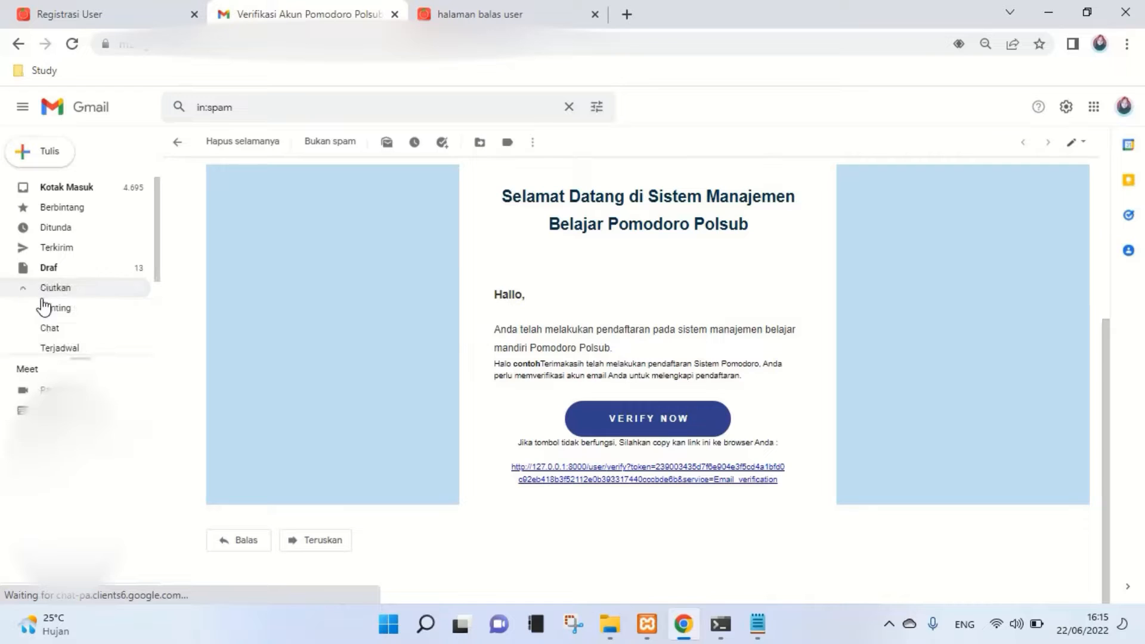
pyautogui.scroll(-2, 66, 292)
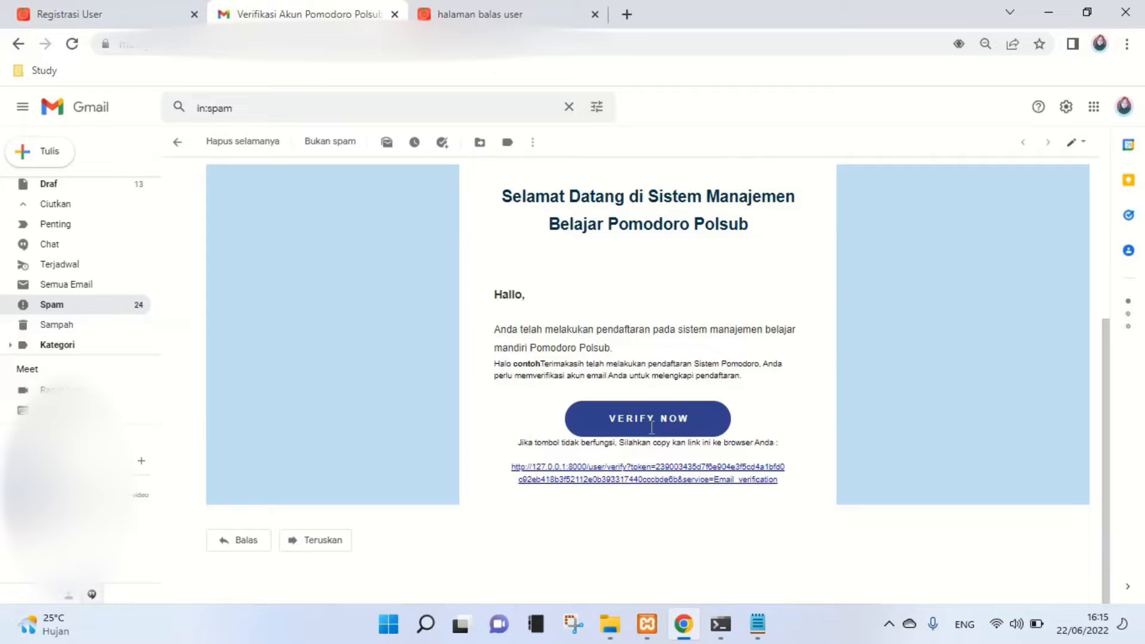
pyautogui.moveTo(510, 467); pyautogui.dragTo(781, 482)
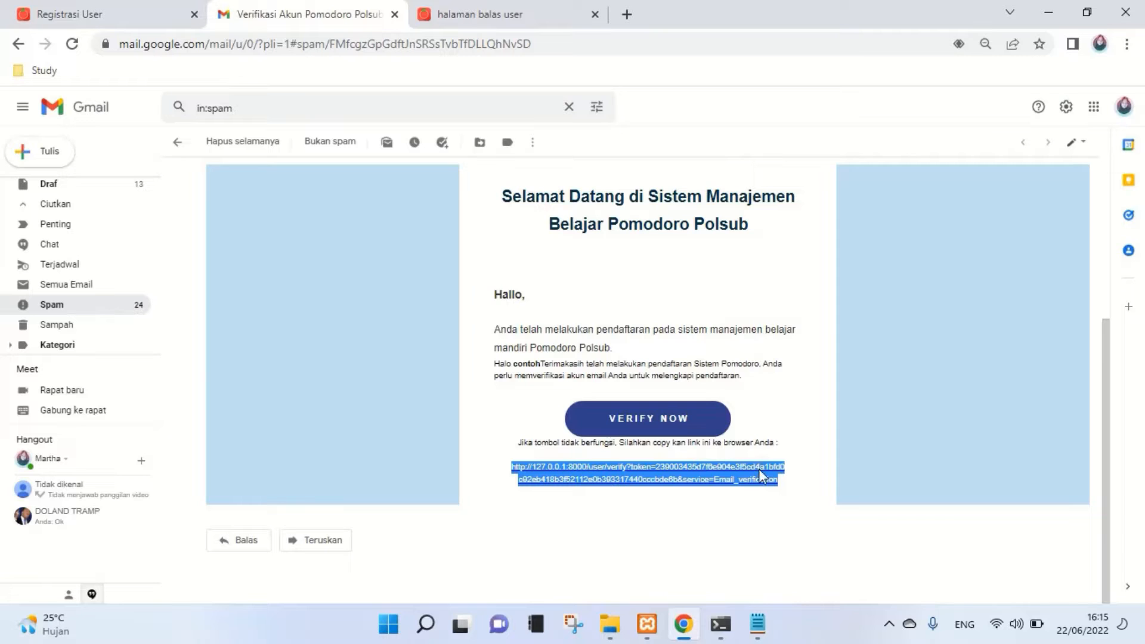
pyautogui.click(628, 13)
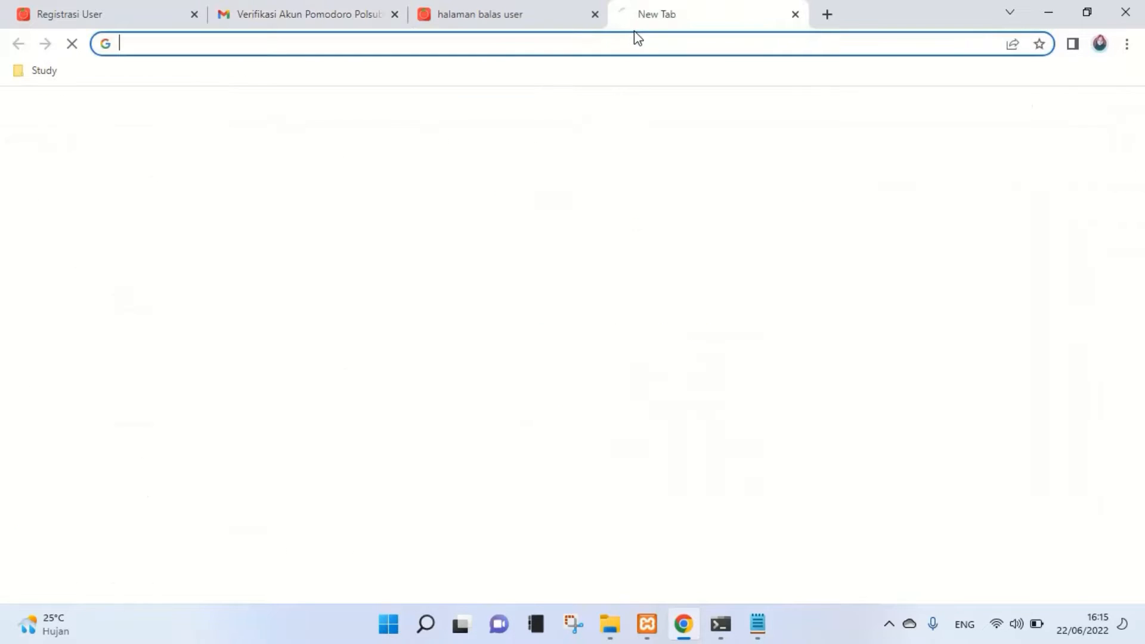
# - Open the pasted verification link, then log in after re-entering the password
pyautogui.hotkey('ctrl', 'v')
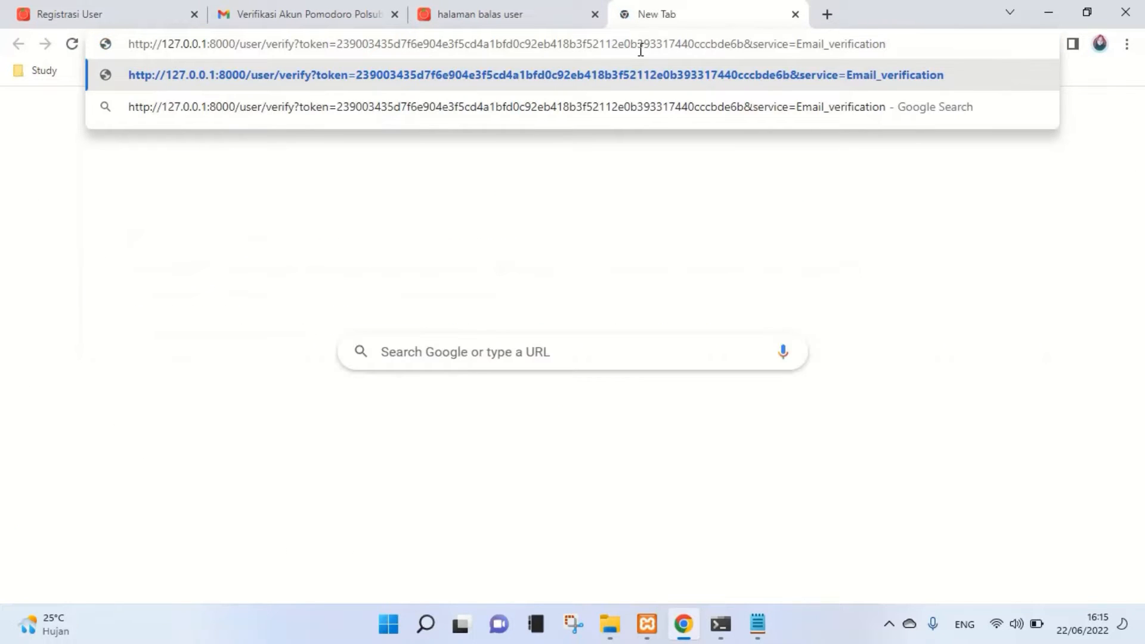
pyautogui.press('Return')
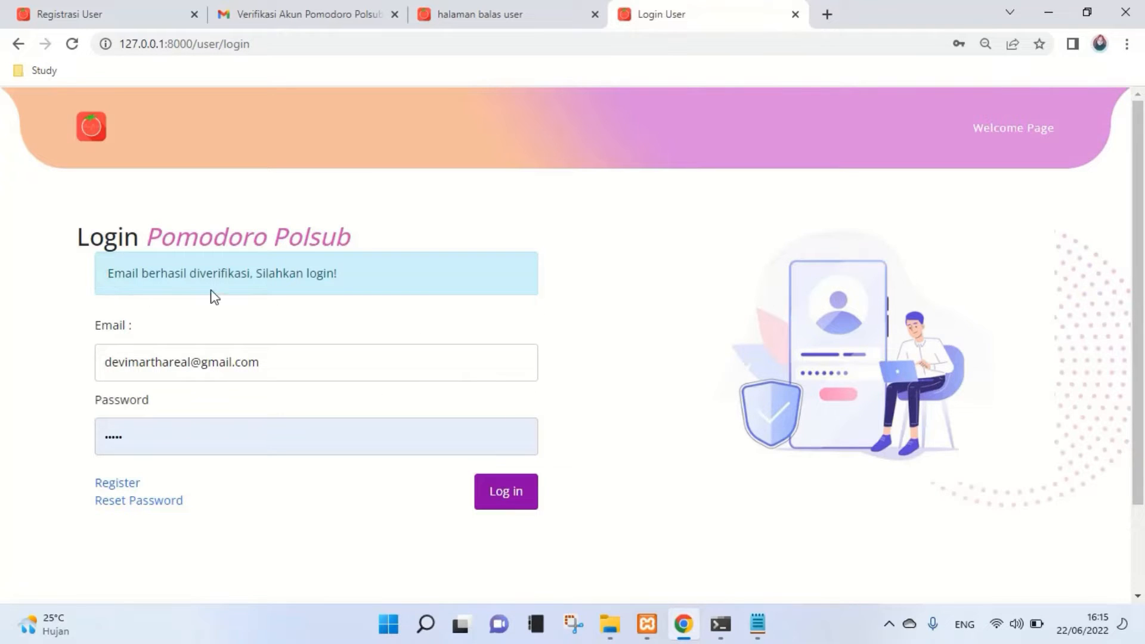
pyautogui.click(203, 435)
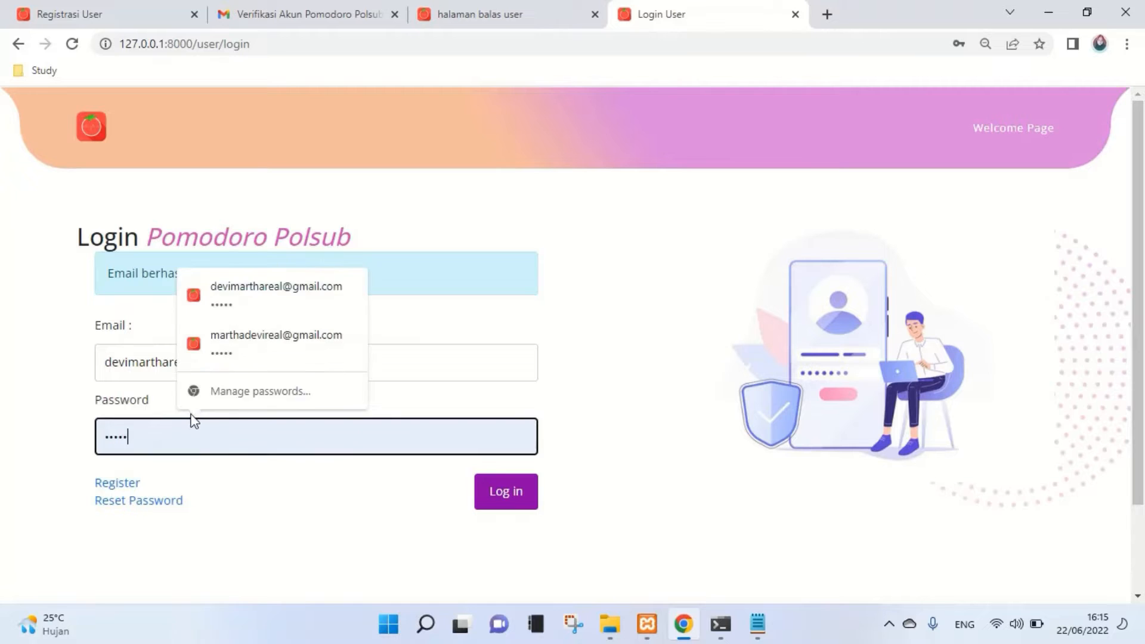
pyautogui.press('BackSpace')
pyautogui.press('BackSpace')
pyautogui.press('BackSpace')
pyautogui.press('BackSpace')
pyautogui.press('BackSpace')
pyautogui.write('••')
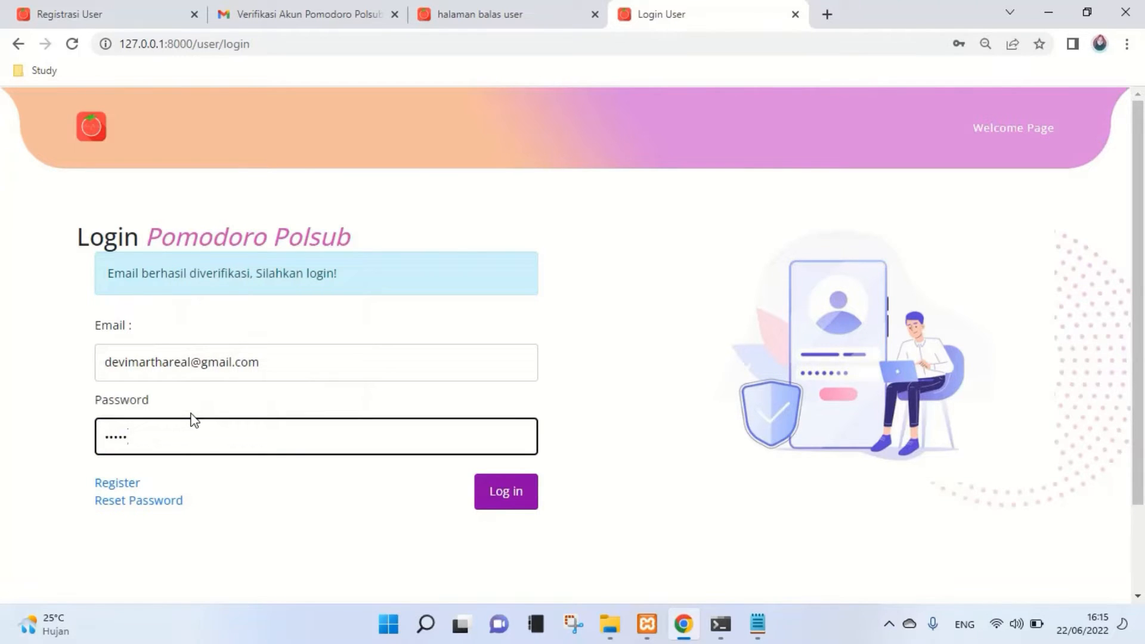
pyautogui.click(499, 494)
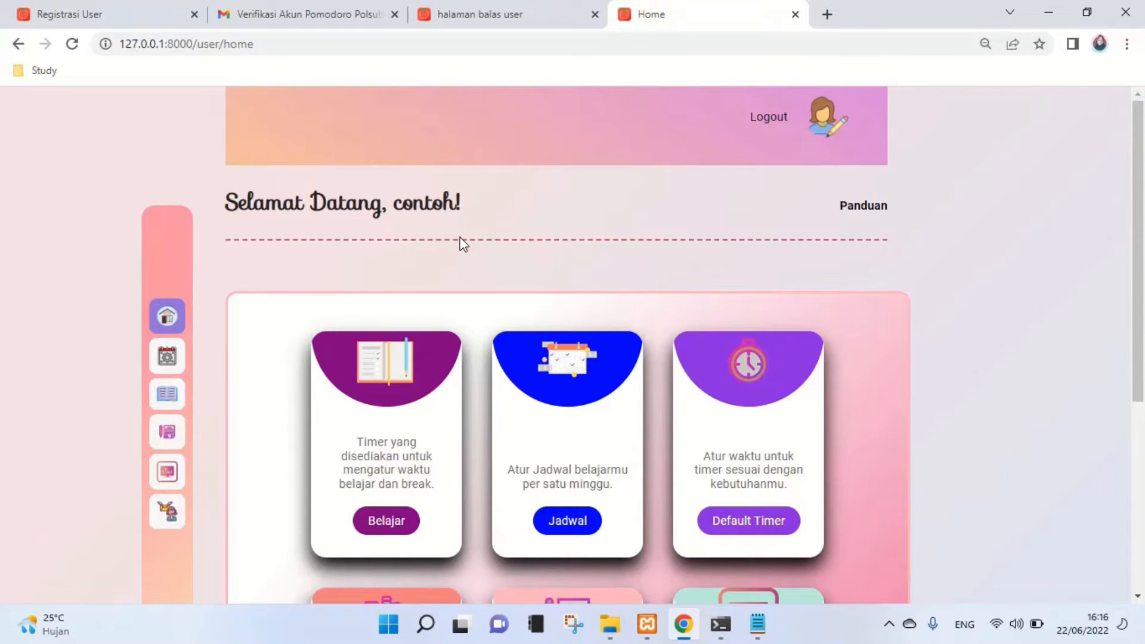
# - Look over the home dashboard's feature cards, then go to the Profile page
pyautogui.scroll(-1, 464, 243)
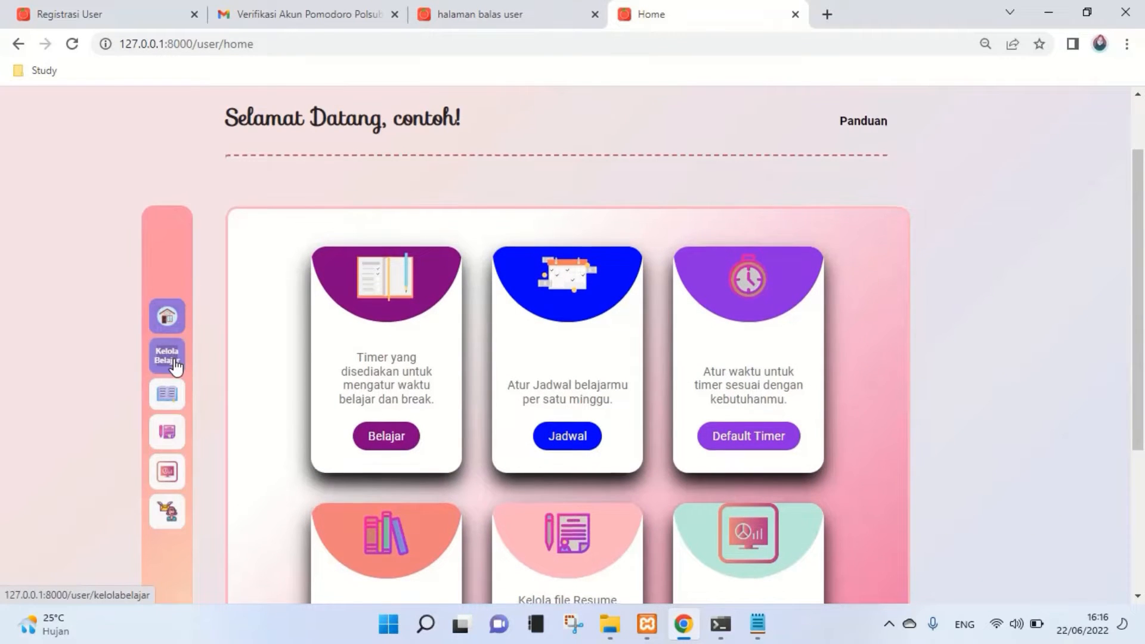
pyautogui.scroll(-1, 179, 376)
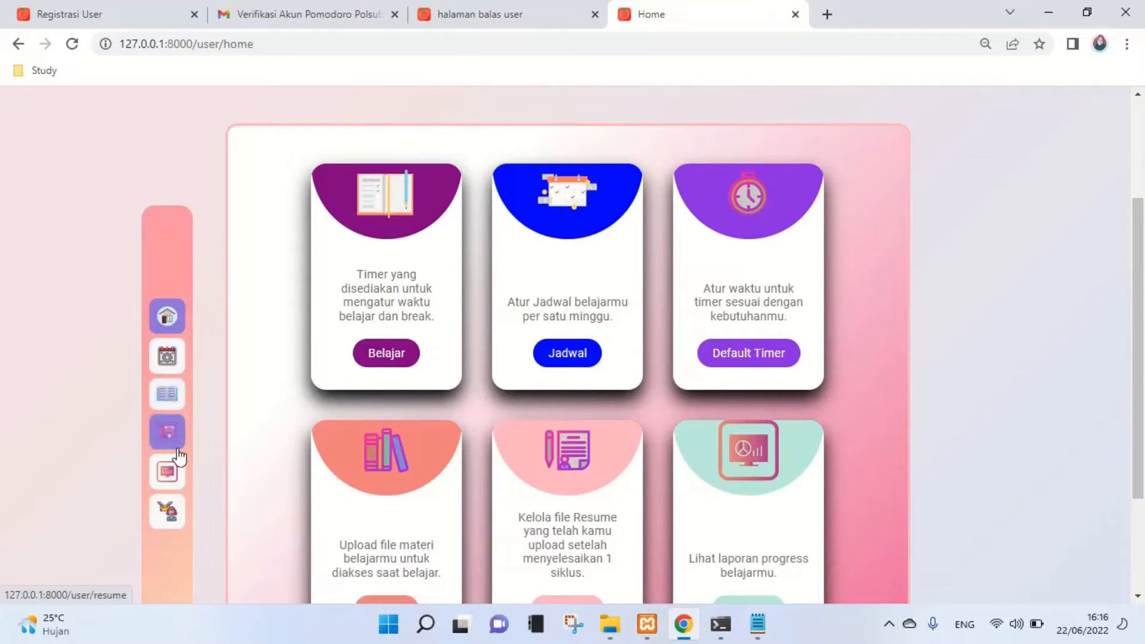
pyautogui.click(159, 517)
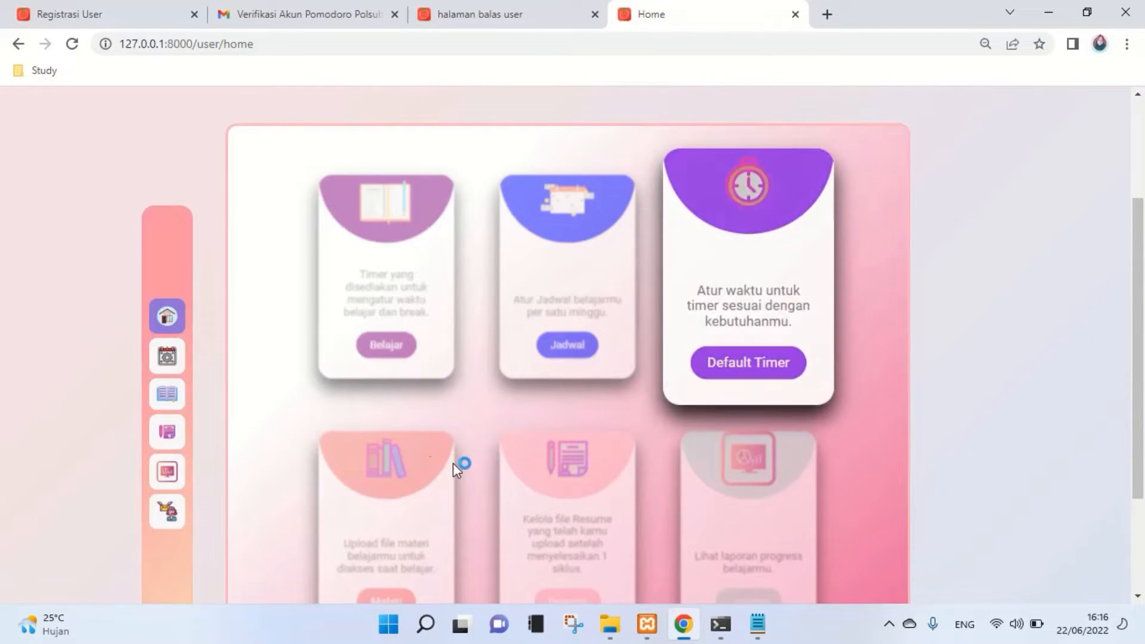
pyautogui.scroll(-3, 453, 463)
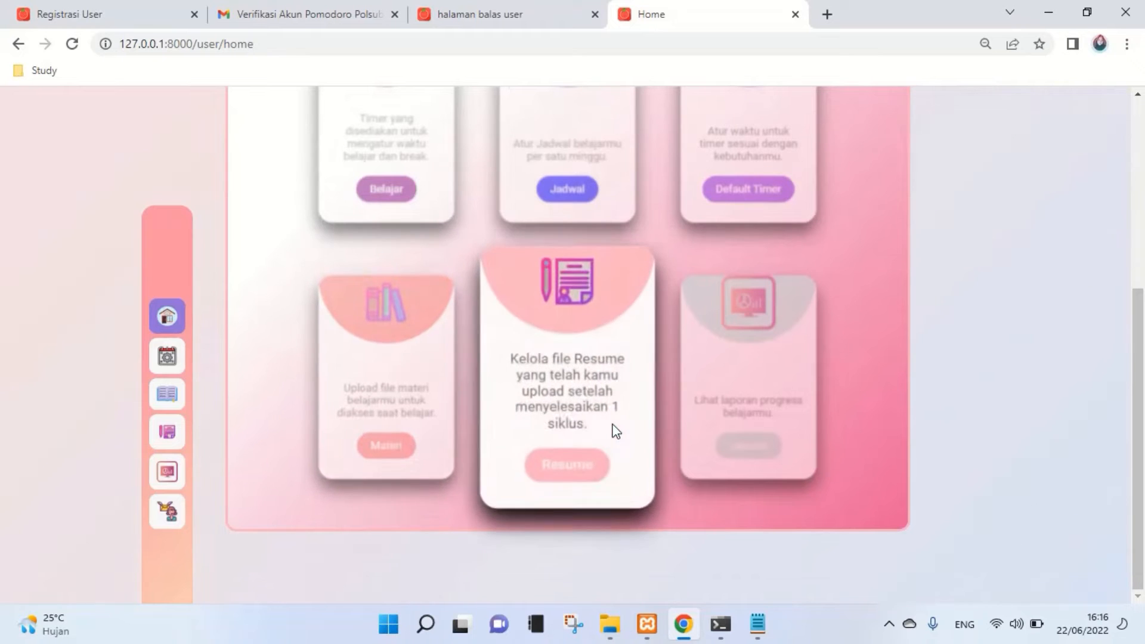
pyautogui.scroll(5, 886, 415)
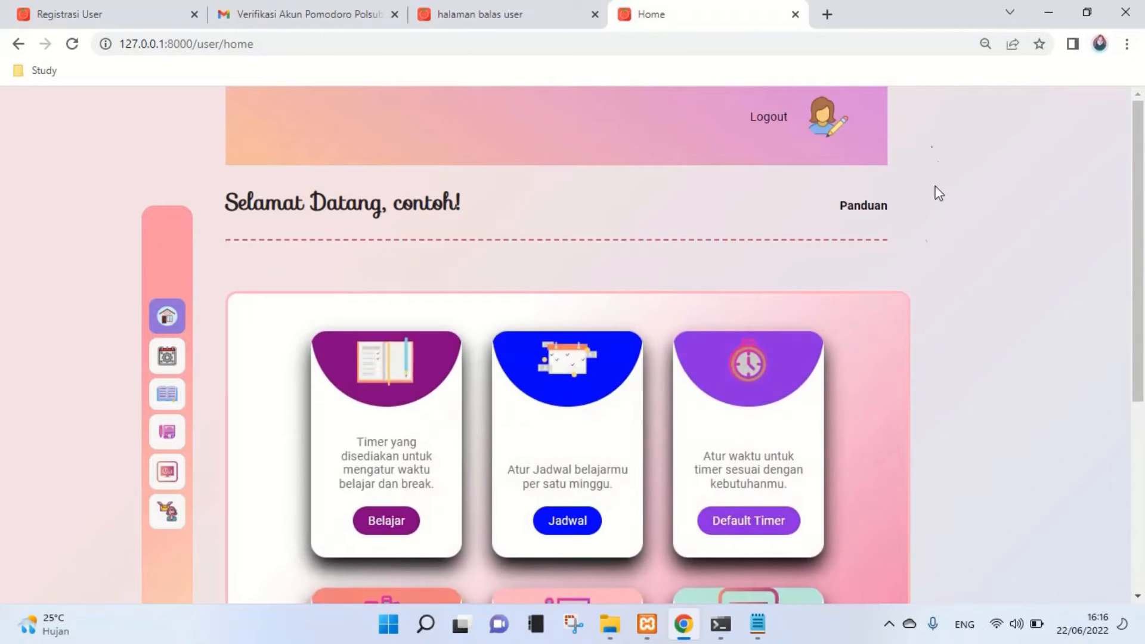
pyautogui.click(832, 127)
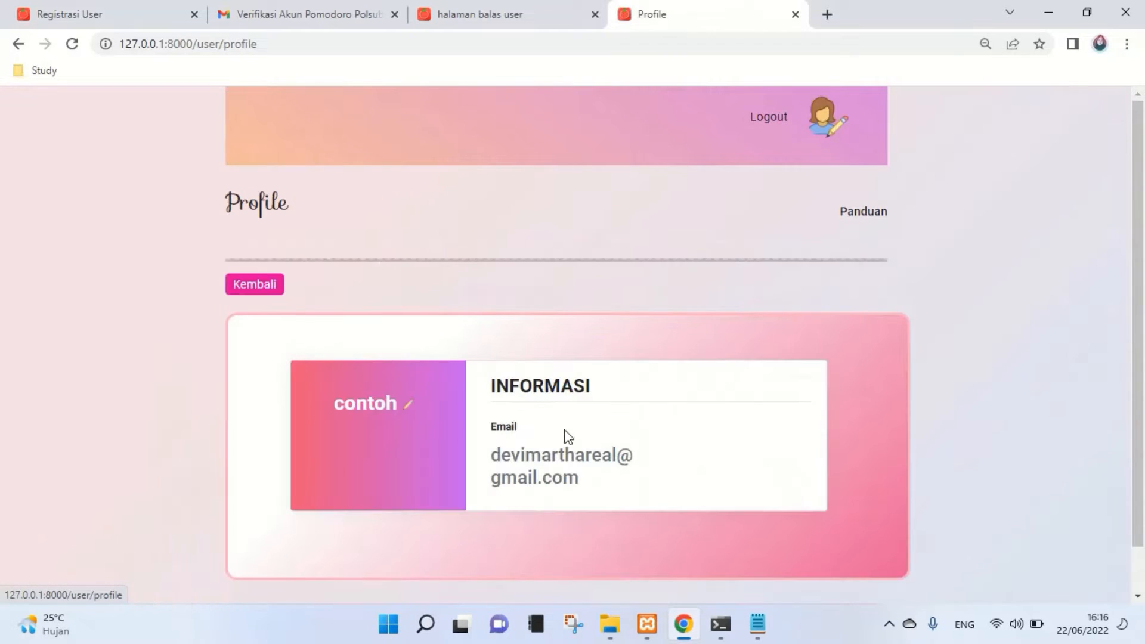
# - Change the profile name to 'contoh 2', save it, and go back to the home page
pyautogui.click(405, 407)
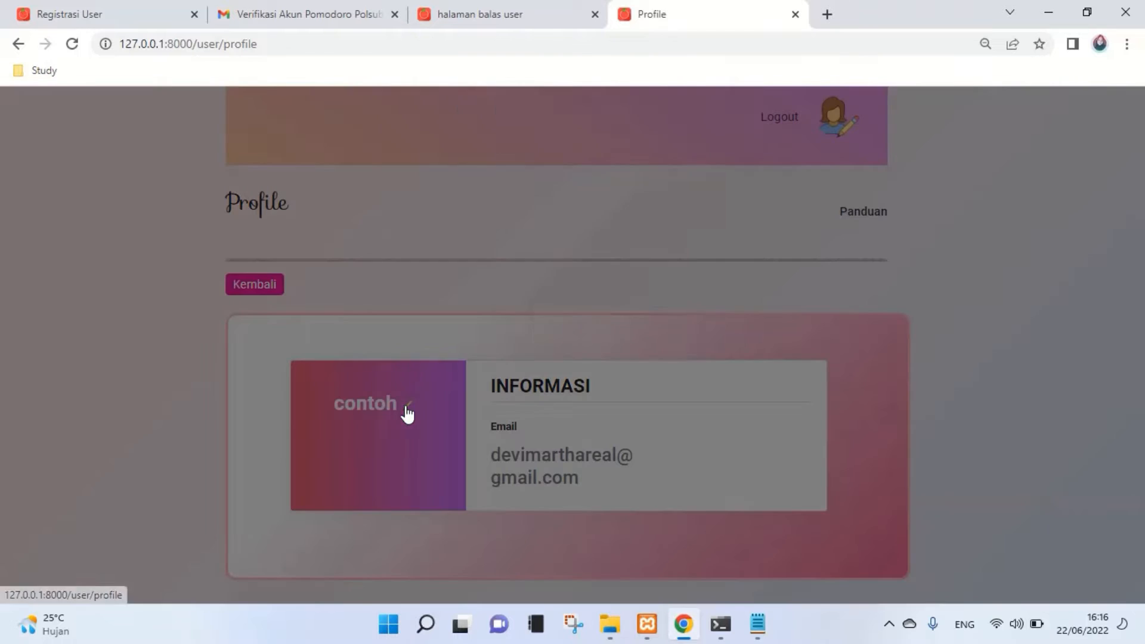
pyautogui.click(453, 260)
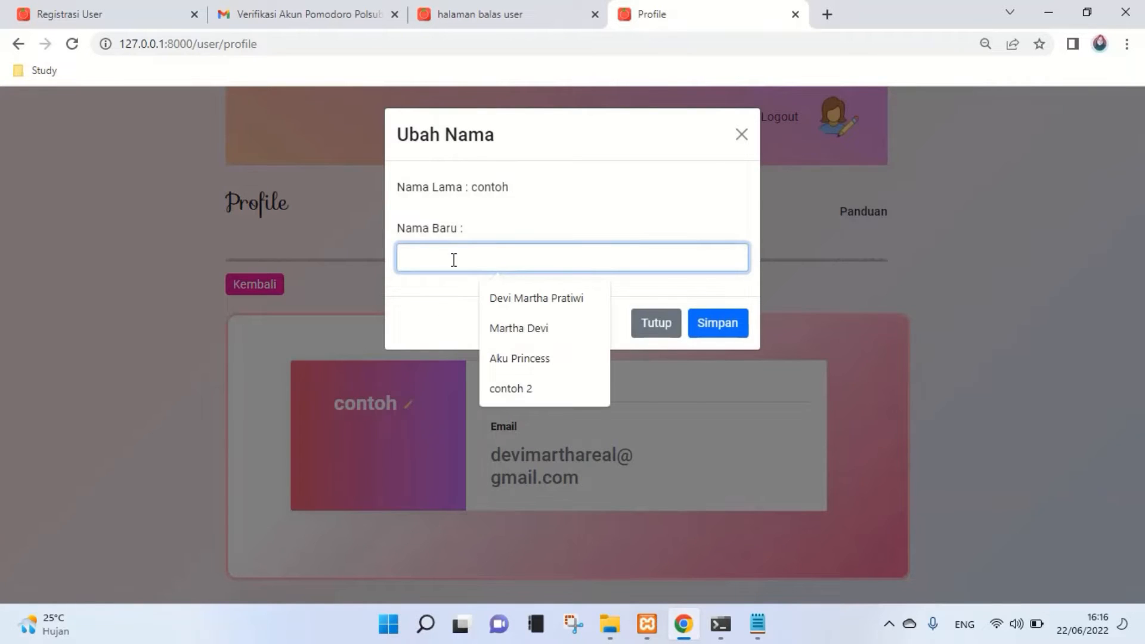
pyautogui.write('contoh 2')
pyautogui.click(511, 298)
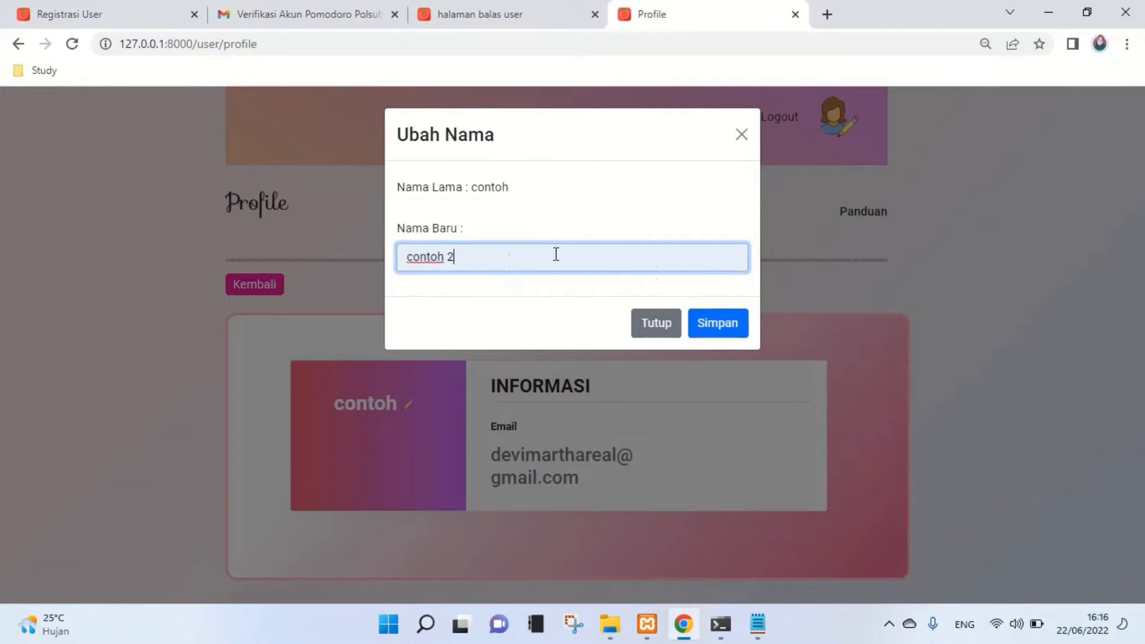
pyautogui.click(738, 327)
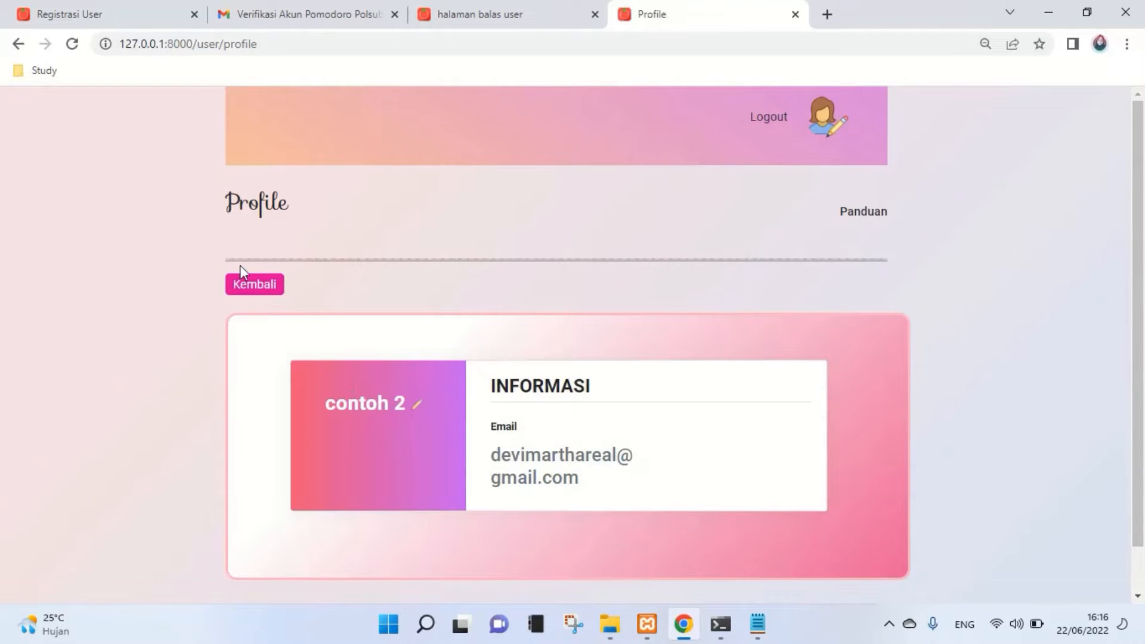
pyautogui.click(238, 296)
pyautogui.click(253, 295)
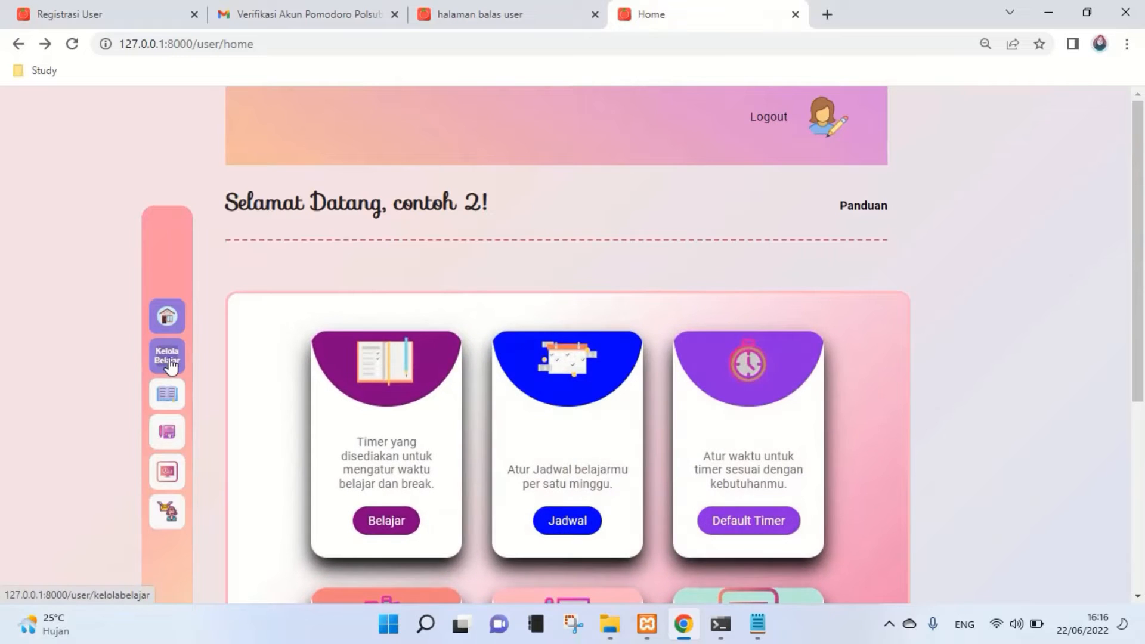
# - Go to Kelola Belajar and open its empty Materi subject list
pyautogui.click(174, 361)
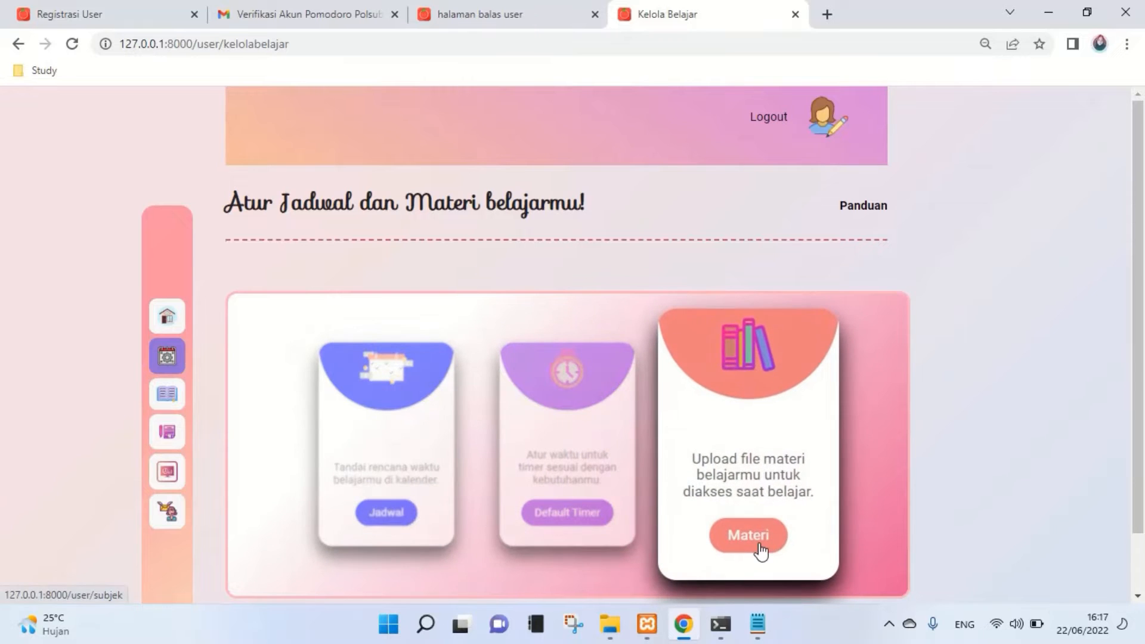
pyautogui.click(761, 551)
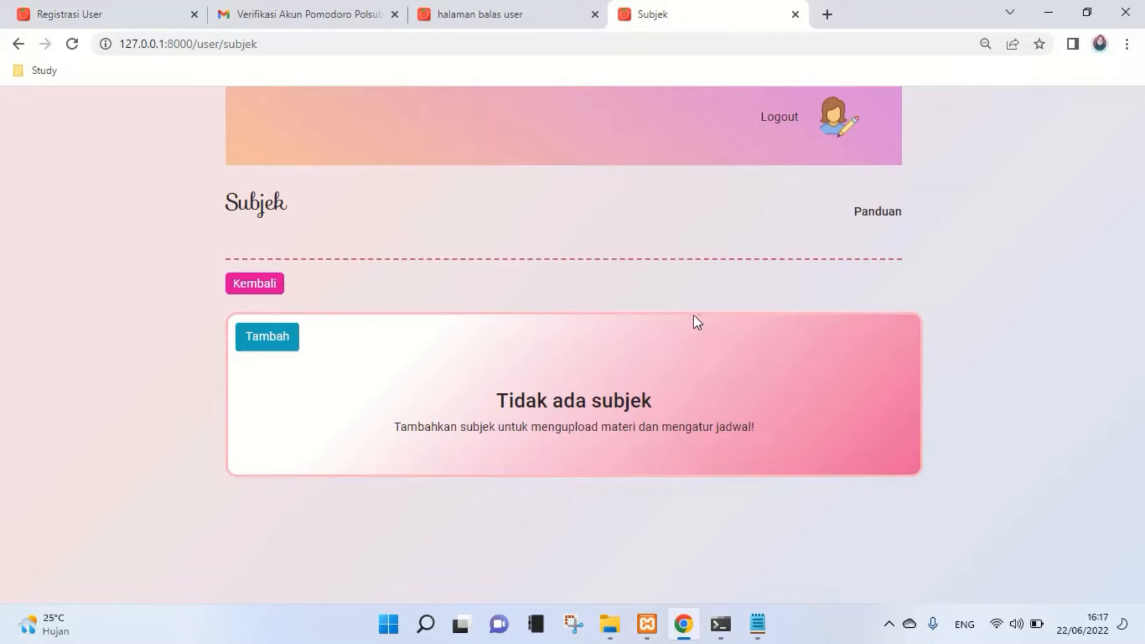
# - Create the subject 'Matematika' and open its empty materials page
pyautogui.click(259, 346)
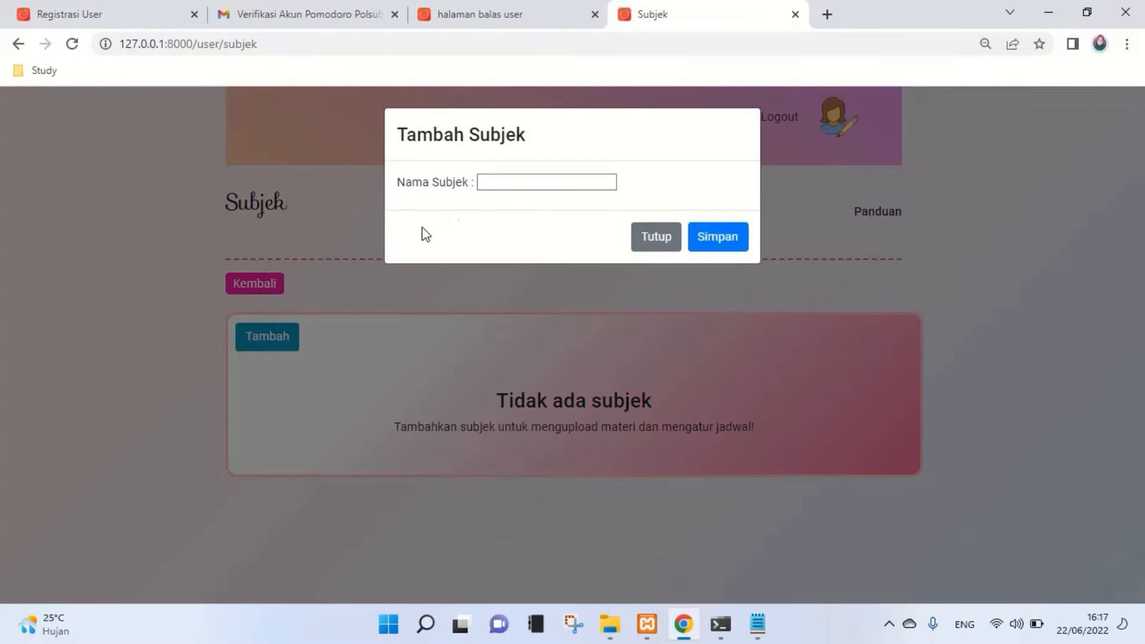
pyautogui.click(516, 180)
pyautogui.click(564, 218)
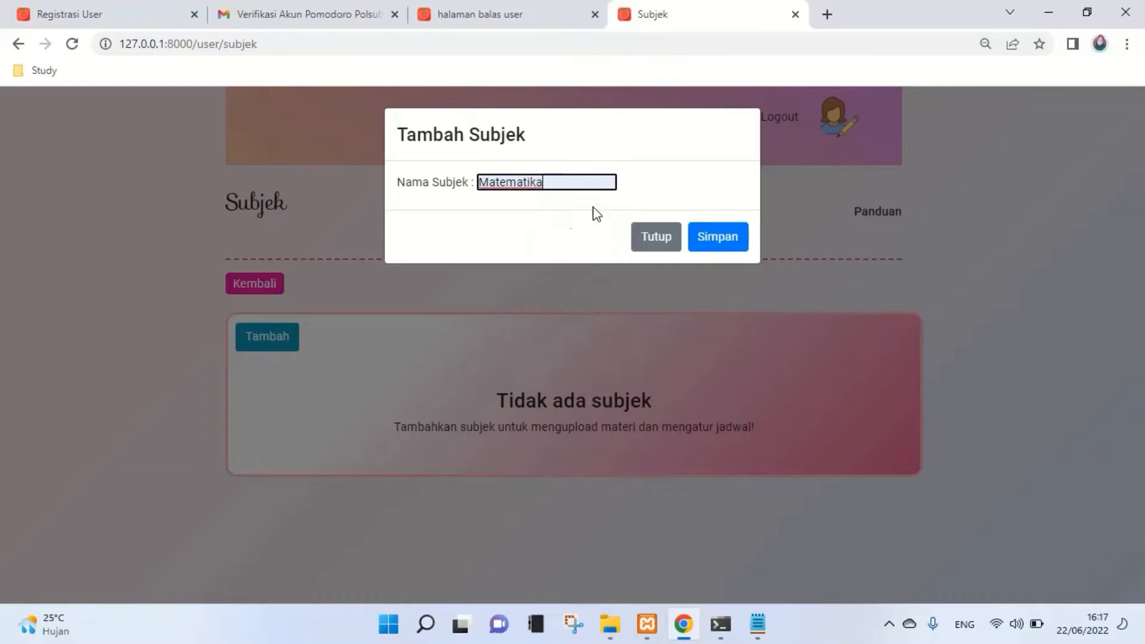
pyautogui.click(706, 241)
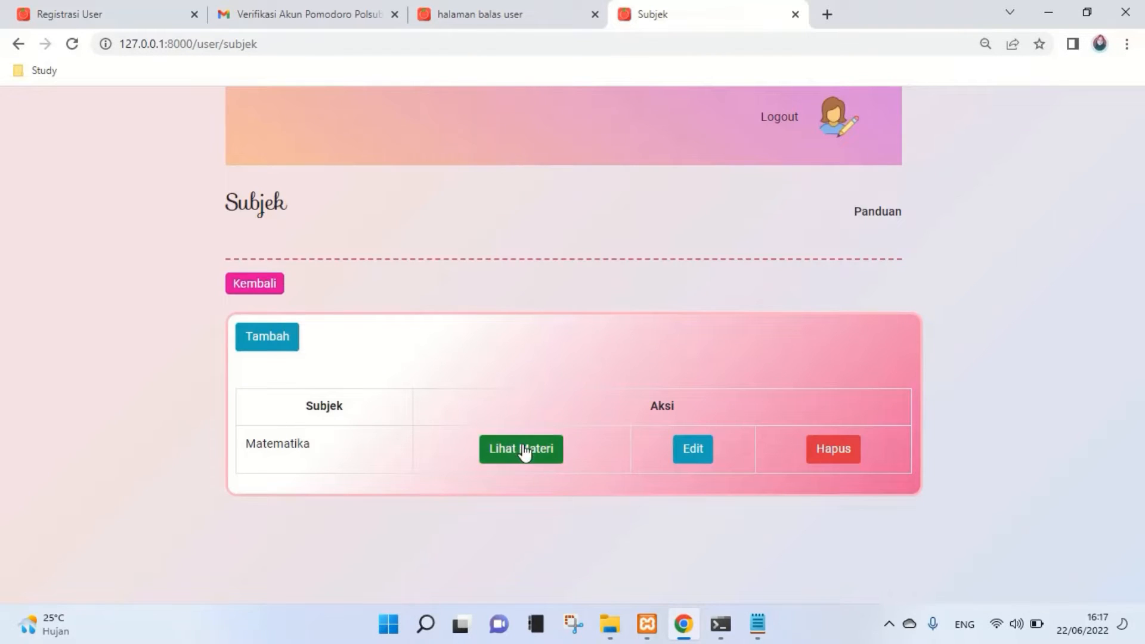
pyautogui.moveTo(246, 442); pyautogui.dragTo(320, 452)
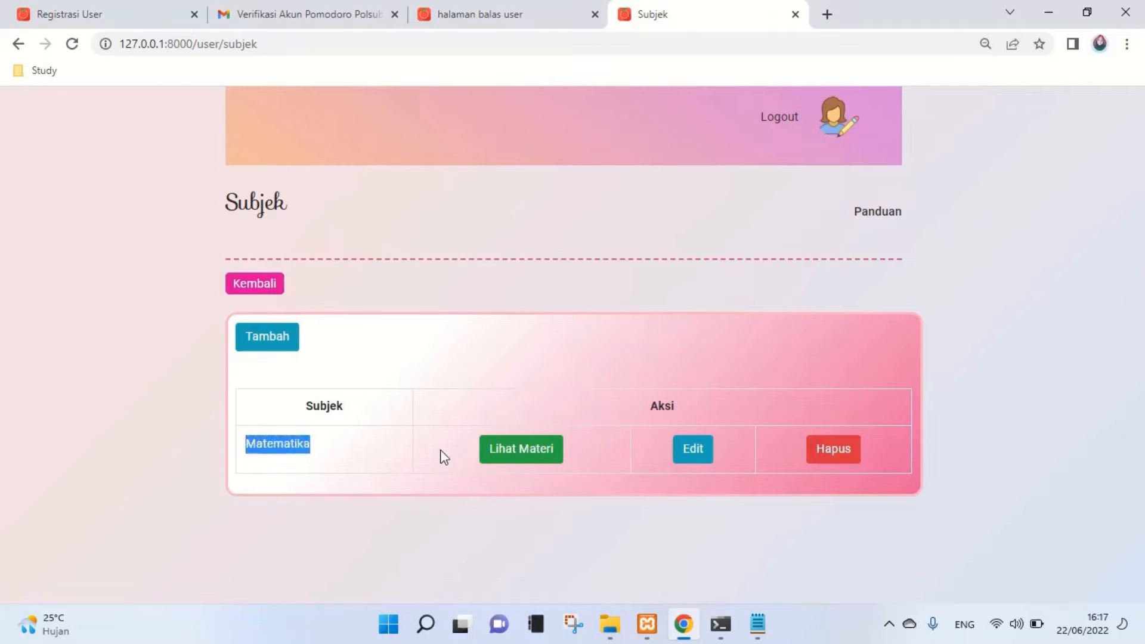
pyautogui.click(497, 457)
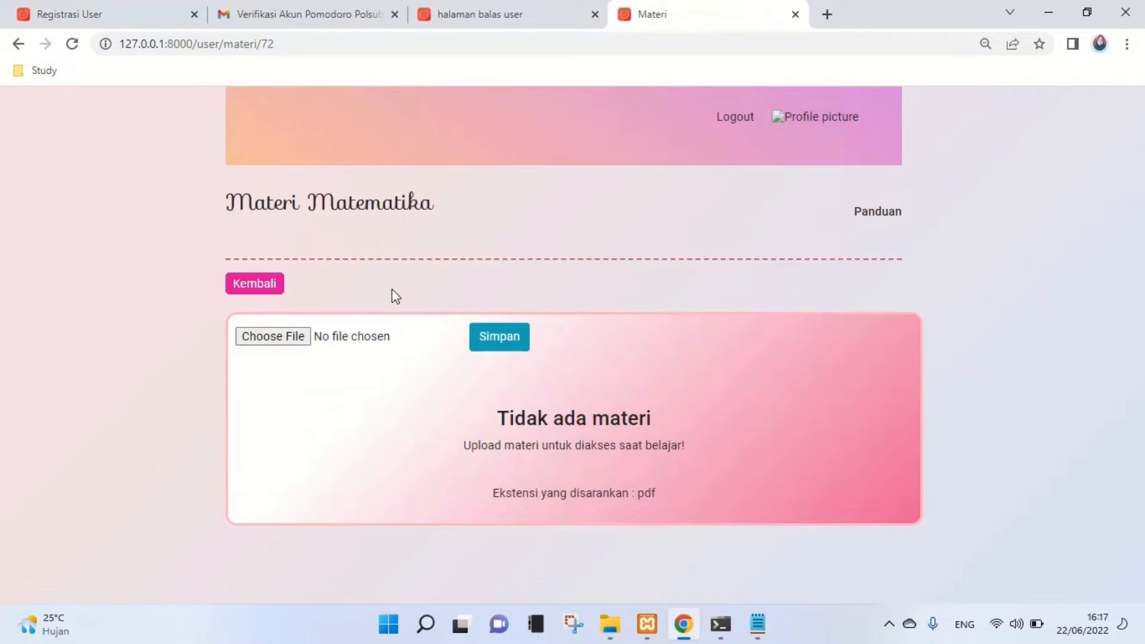
# - Upload Pomodoro.pdf from Downloads as Matematika material, then go back
pyautogui.click(295, 343)
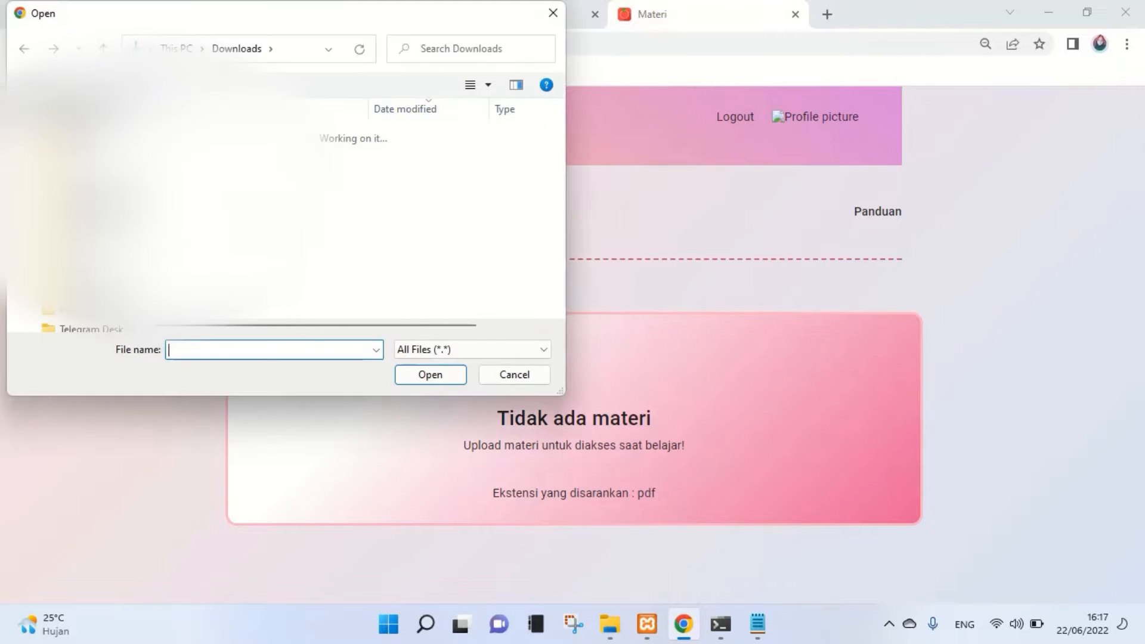
pyautogui.scroll(-3, 394, 214)
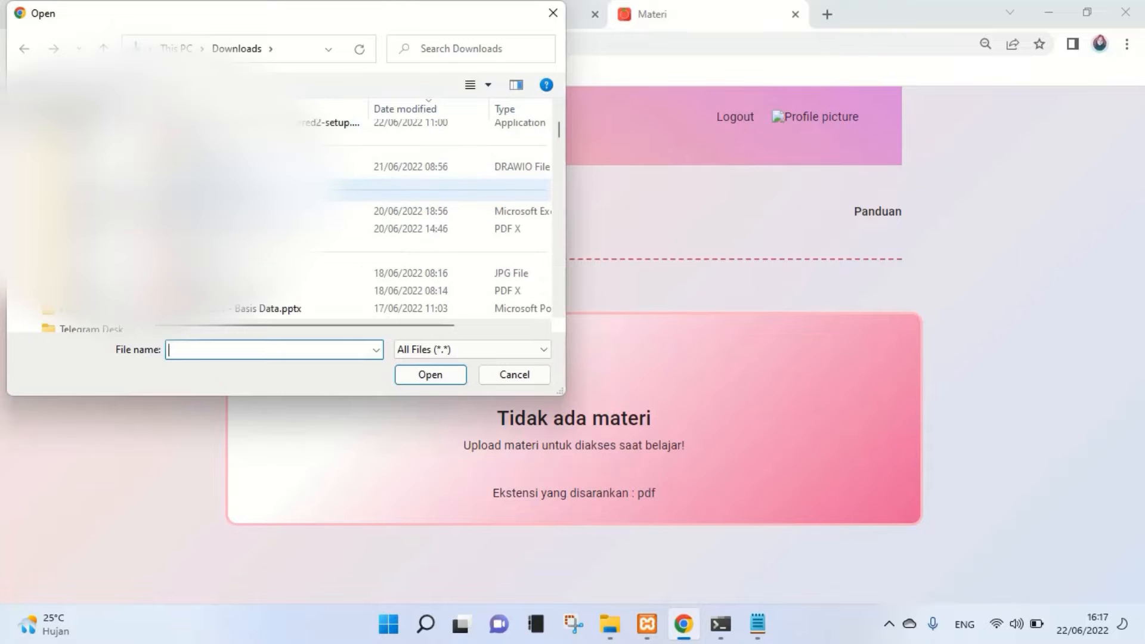
pyautogui.scroll(-2, 405, 227)
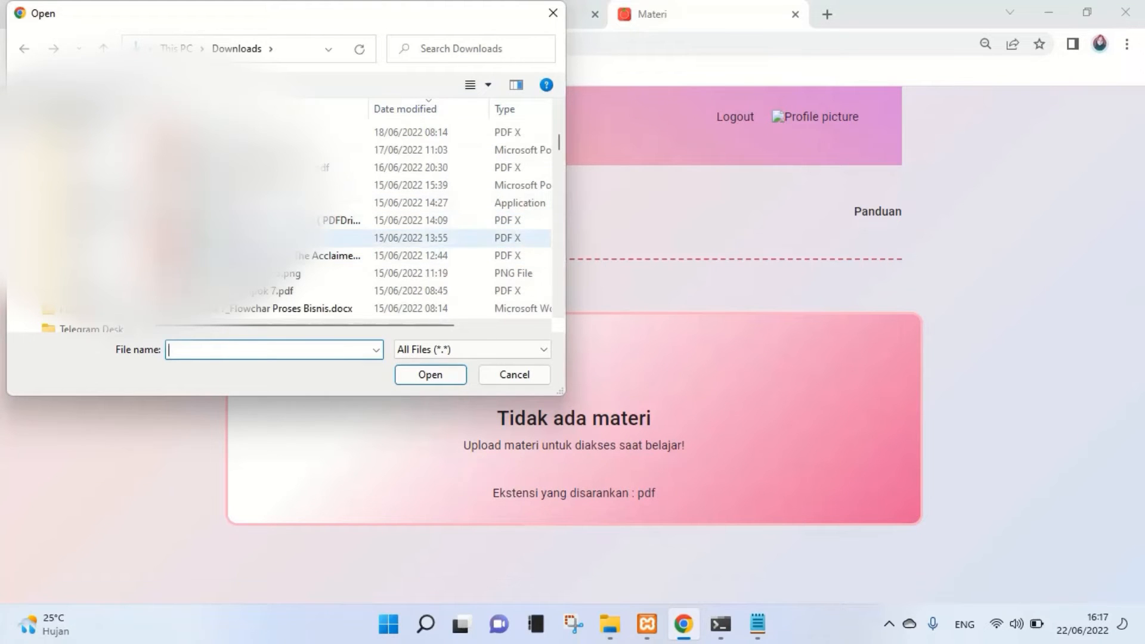
pyautogui.click(412, 237)
pyautogui.click(424, 374)
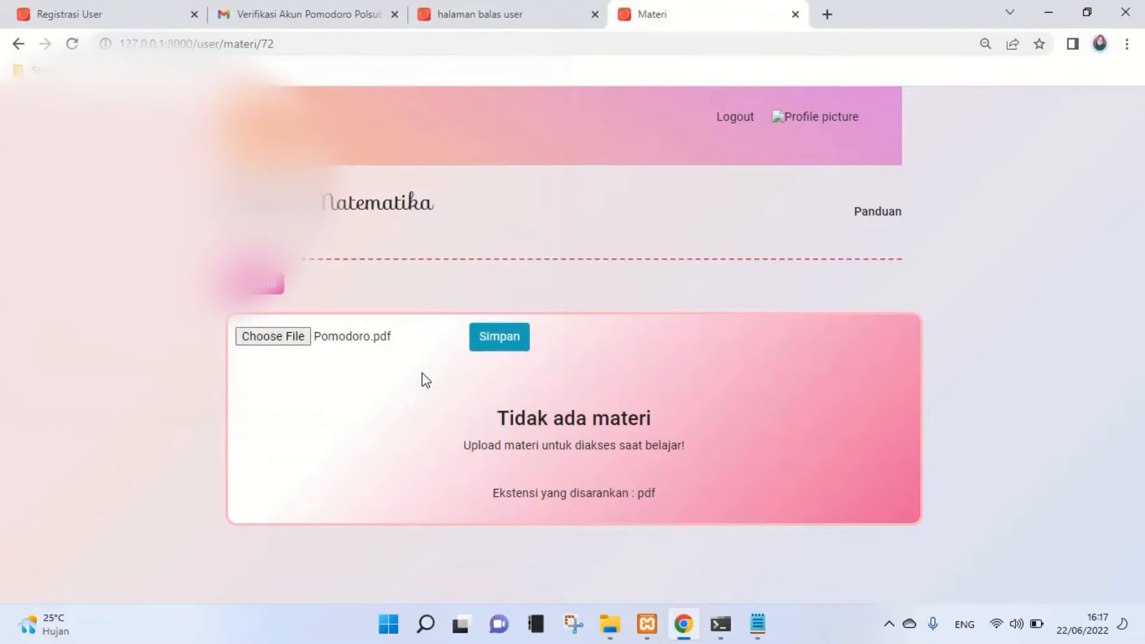
pyautogui.click(495, 354)
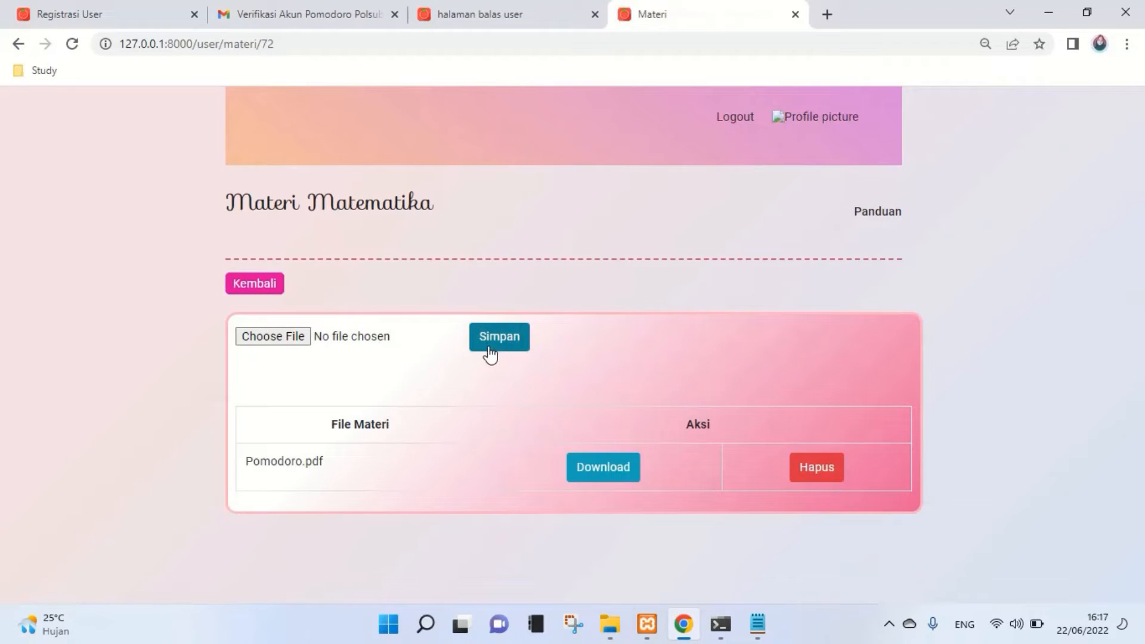
pyautogui.click(20, 48)
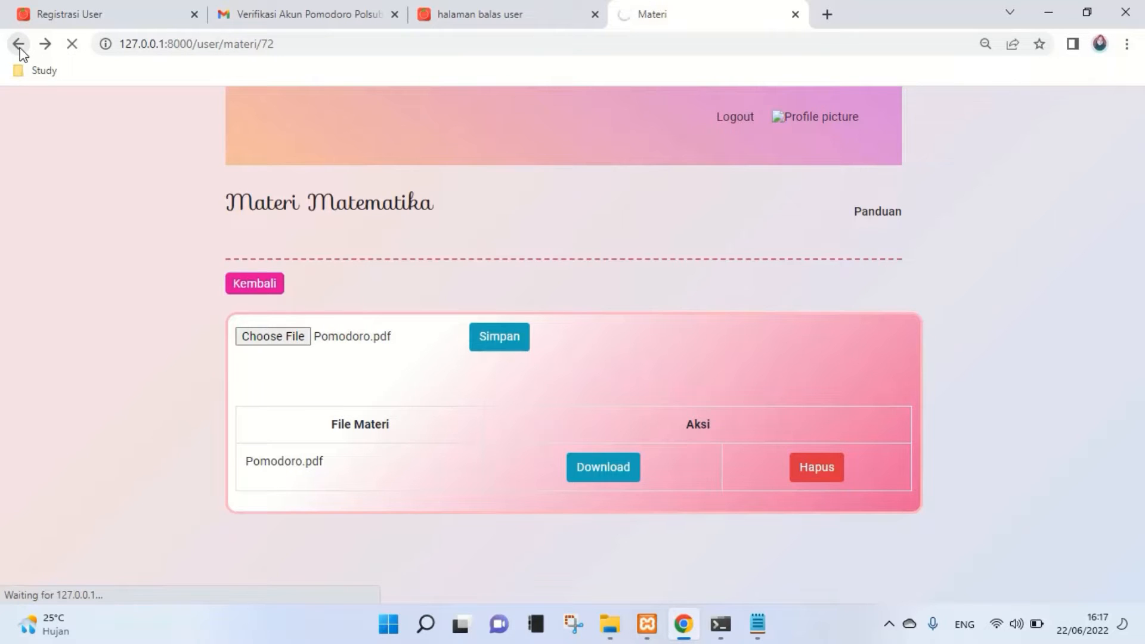
# - Go back via Kelola Belajar to the Jadwal Belajar page and open the add-schedule form
pyautogui.click(19, 47)
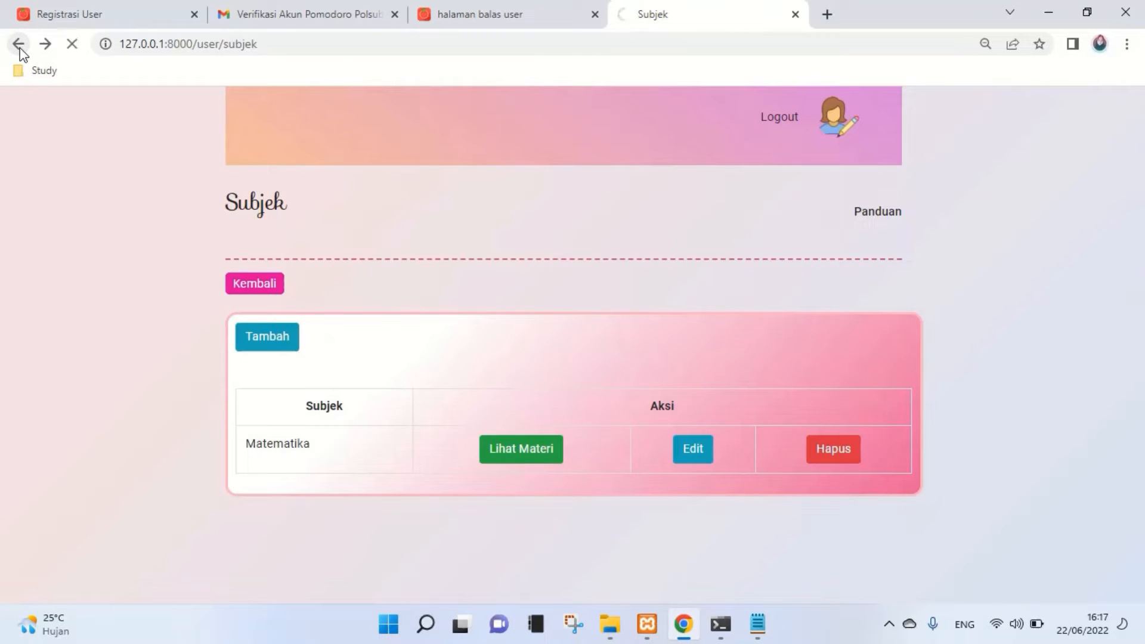
pyautogui.click(20, 48)
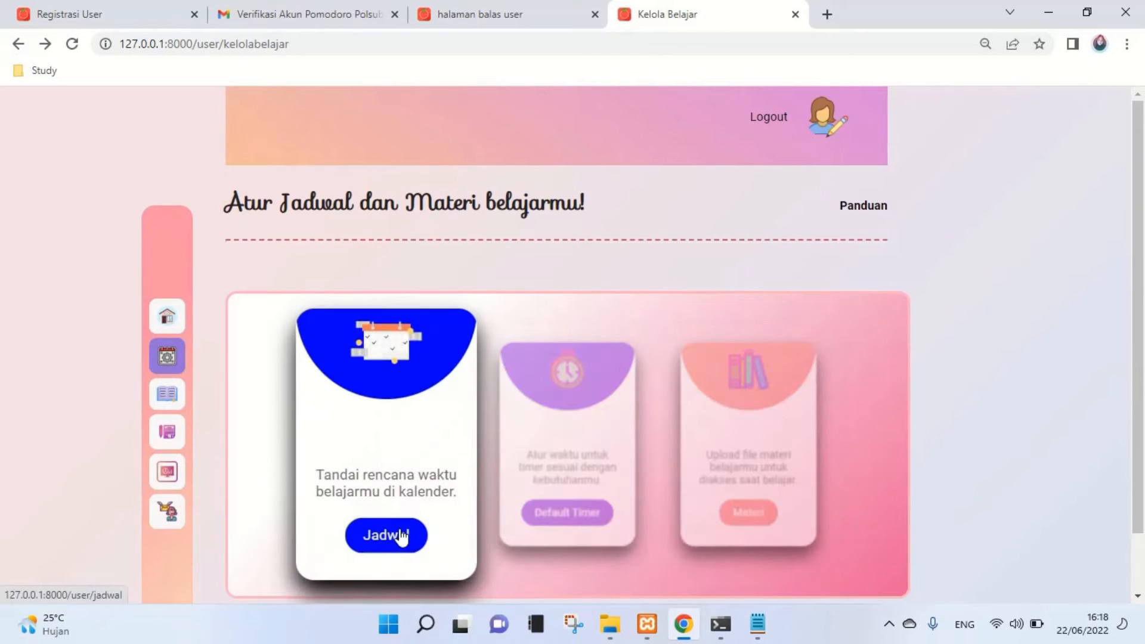
pyautogui.click(401, 537)
pyautogui.scroll(-3, 769, 416)
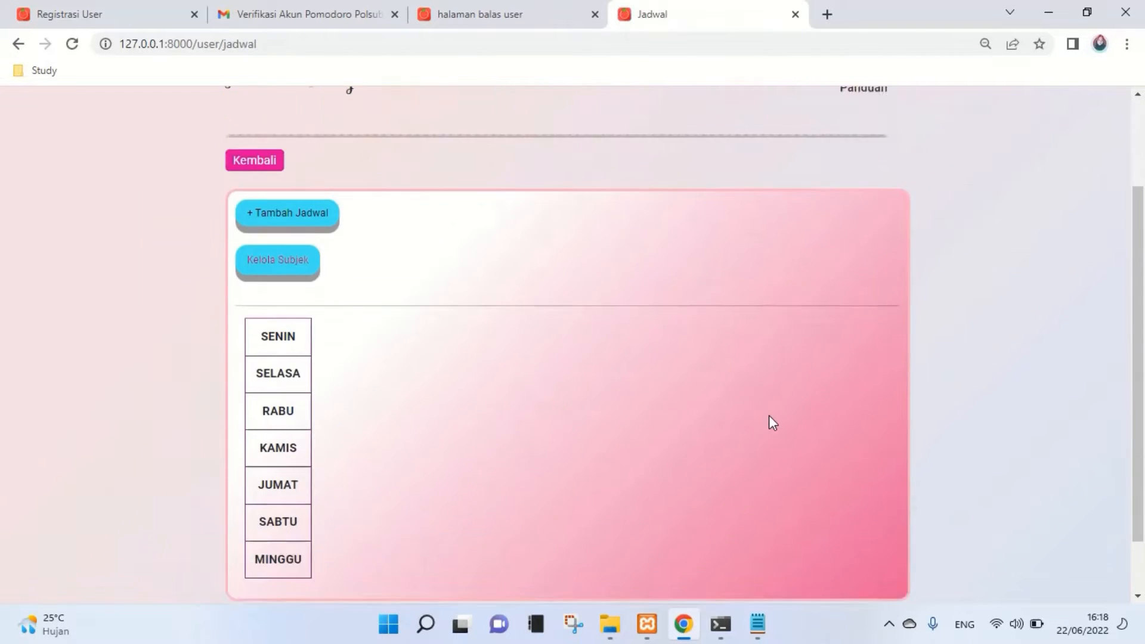
pyautogui.scroll(1, 769, 417)
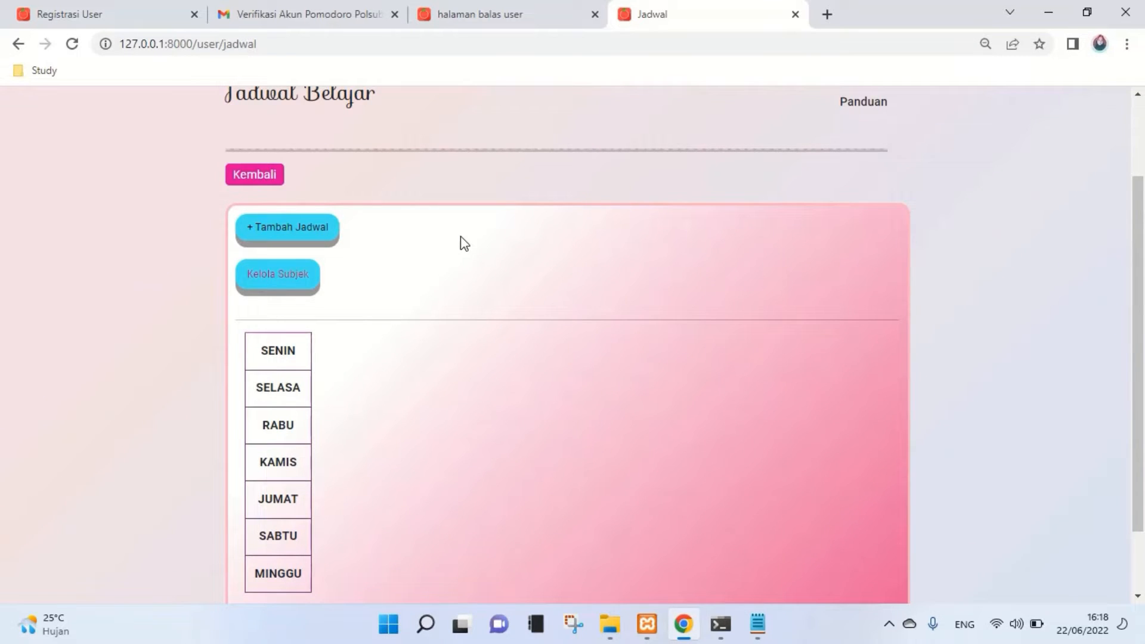
pyautogui.click(283, 241)
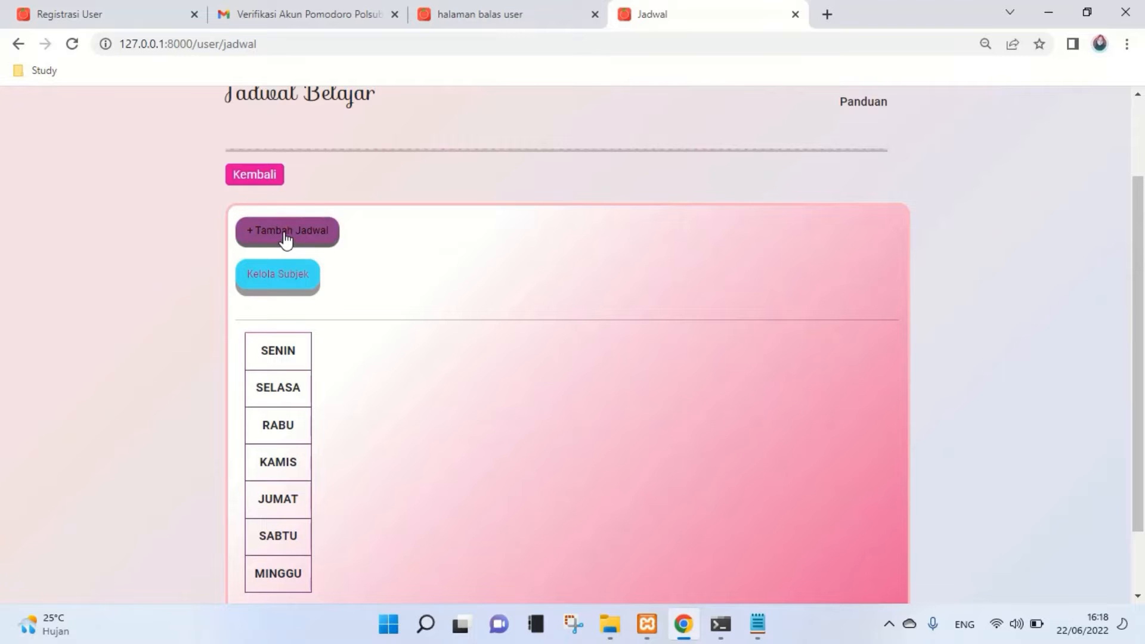
# - Fill in the schedule with day Rabu, subject Matematika and title 'Belajar Matematika'
pyautogui.scroll(2, 546, 227)
pyautogui.click(564, 290)
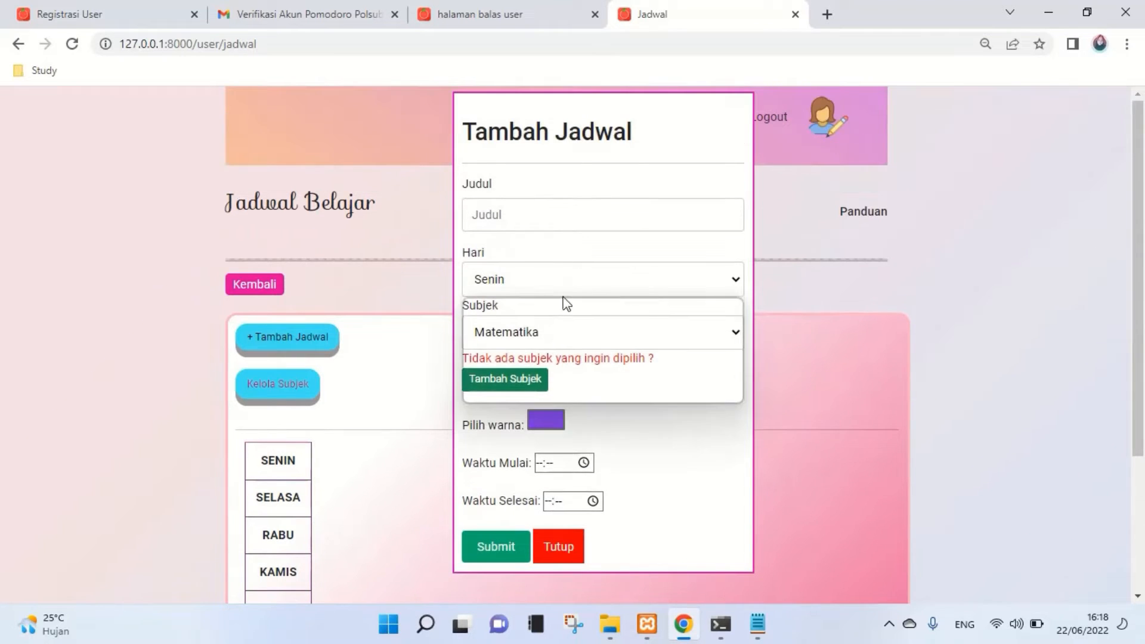
pyautogui.click(565, 336)
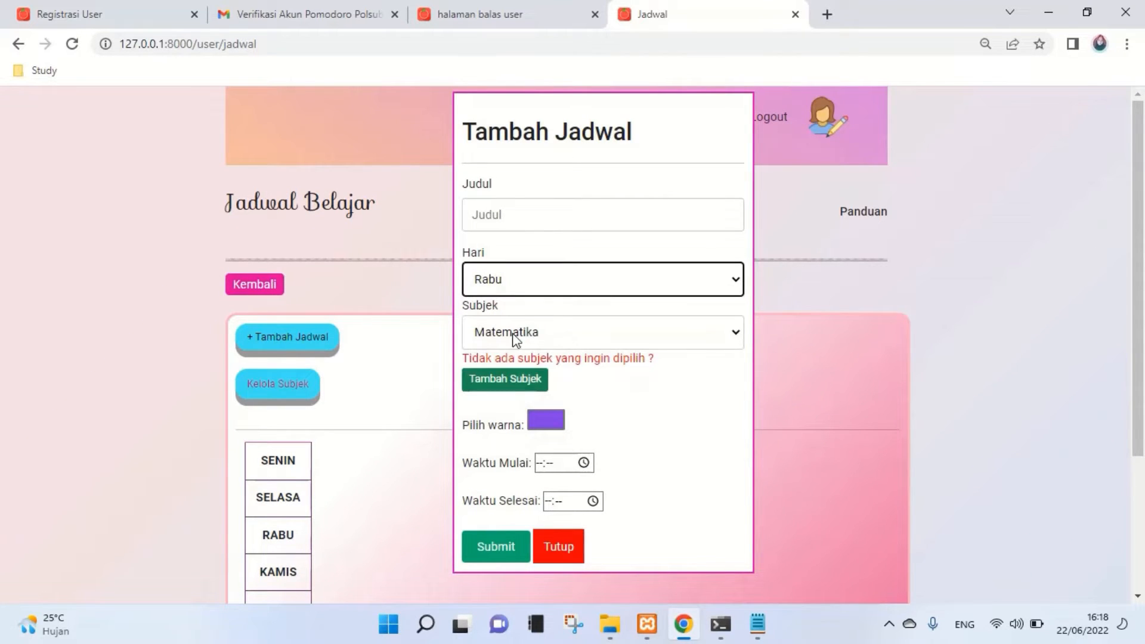
pyautogui.moveTo(467, 313); pyautogui.dragTo(507, 312)
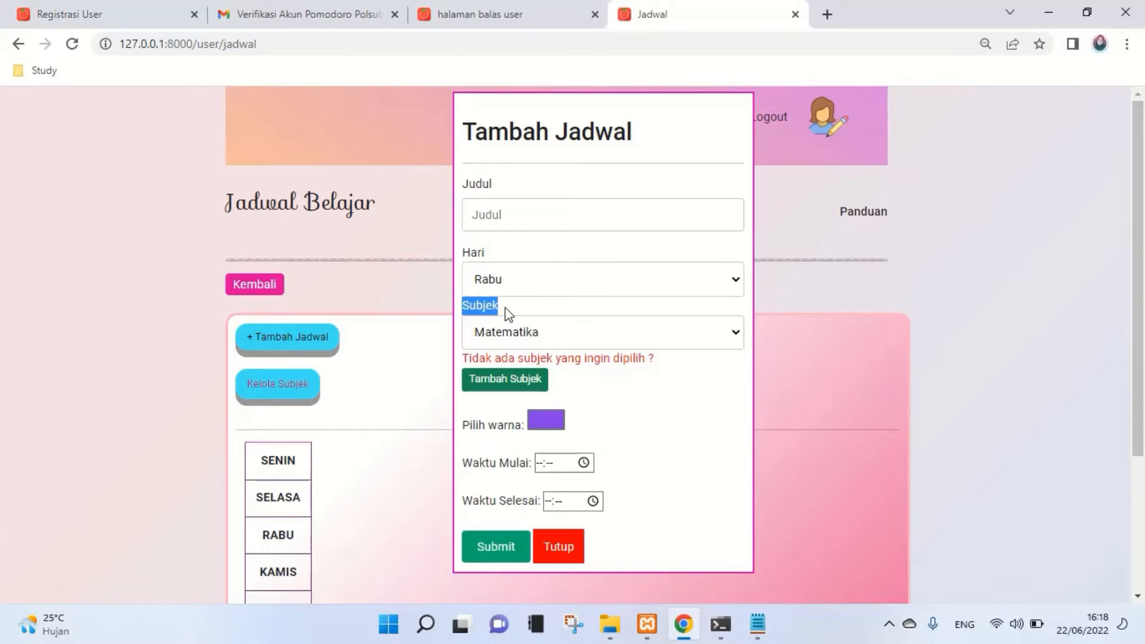
pyautogui.click(508, 314)
pyautogui.click(510, 335)
pyautogui.click(510, 335)
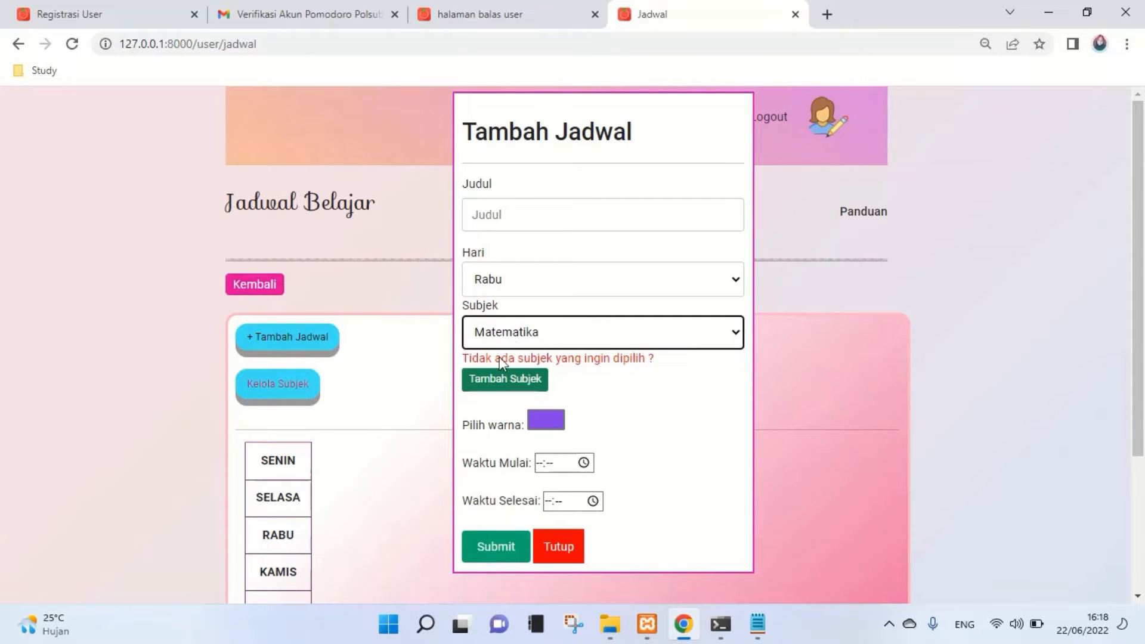
pyautogui.click(511, 214)
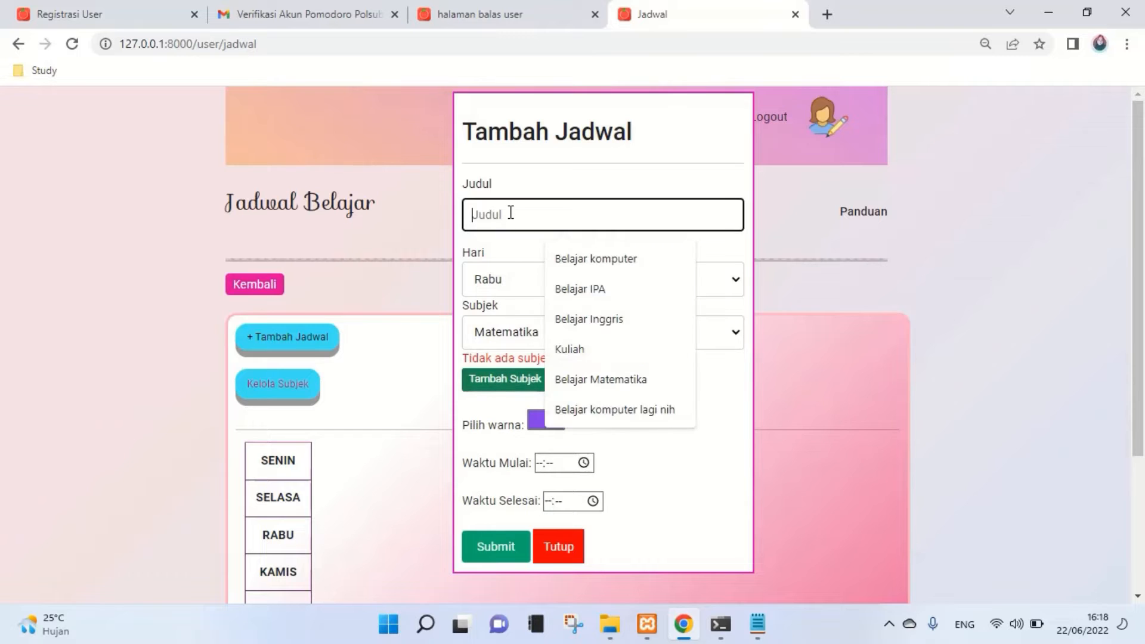
pyautogui.click(603, 379)
# - Set the start time to 15:18 and the end time to 19:18, then submit the schedule
pyautogui.click(584, 465)
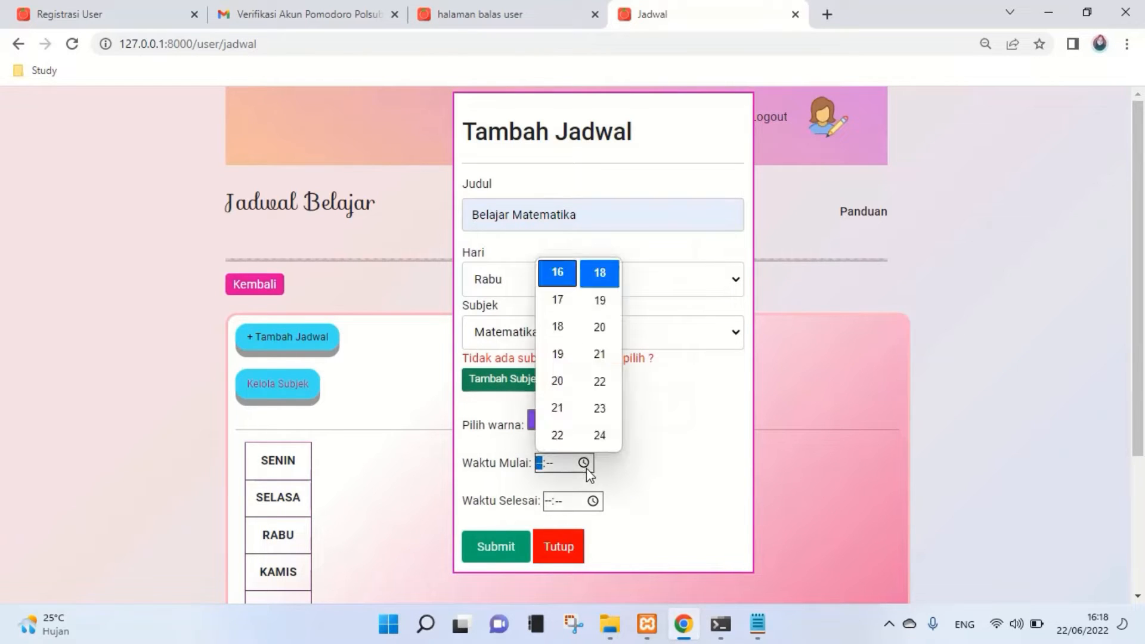
pyautogui.click(558, 300)
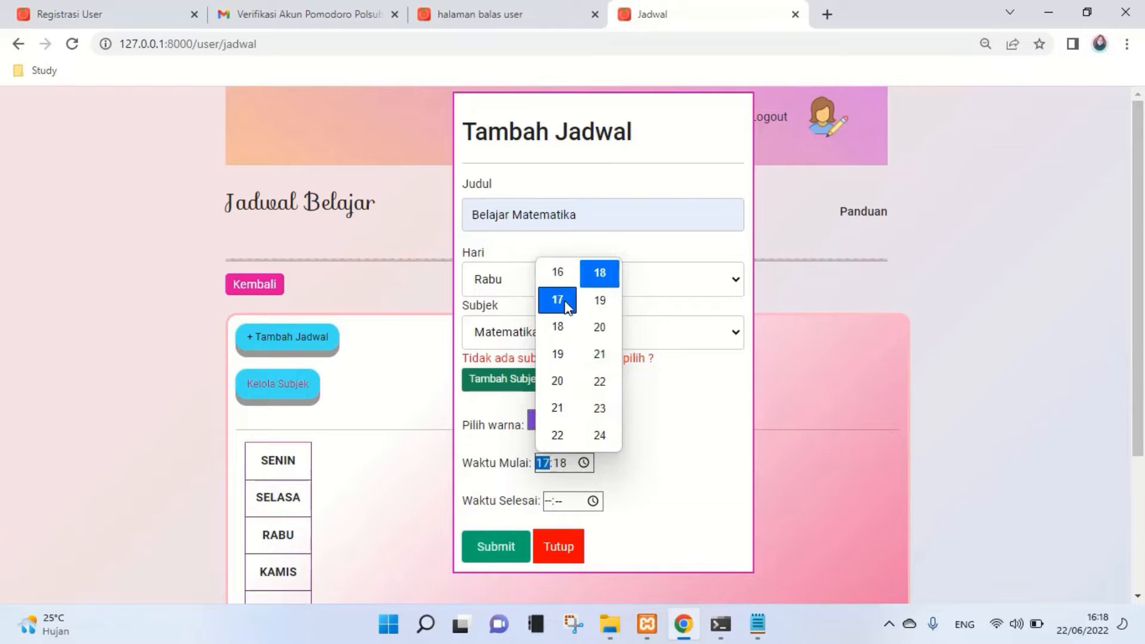
pyautogui.click(556, 275)
pyautogui.scroll(5, 564, 286)
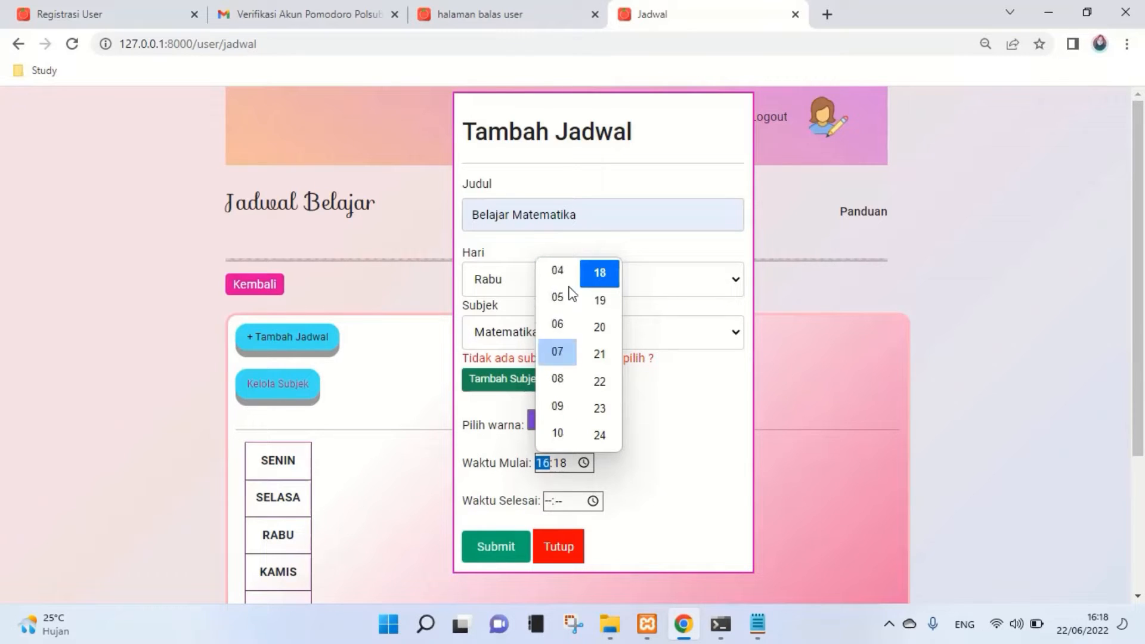
pyautogui.scroll(-3, 567, 411)
pyautogui.click(557, 412)
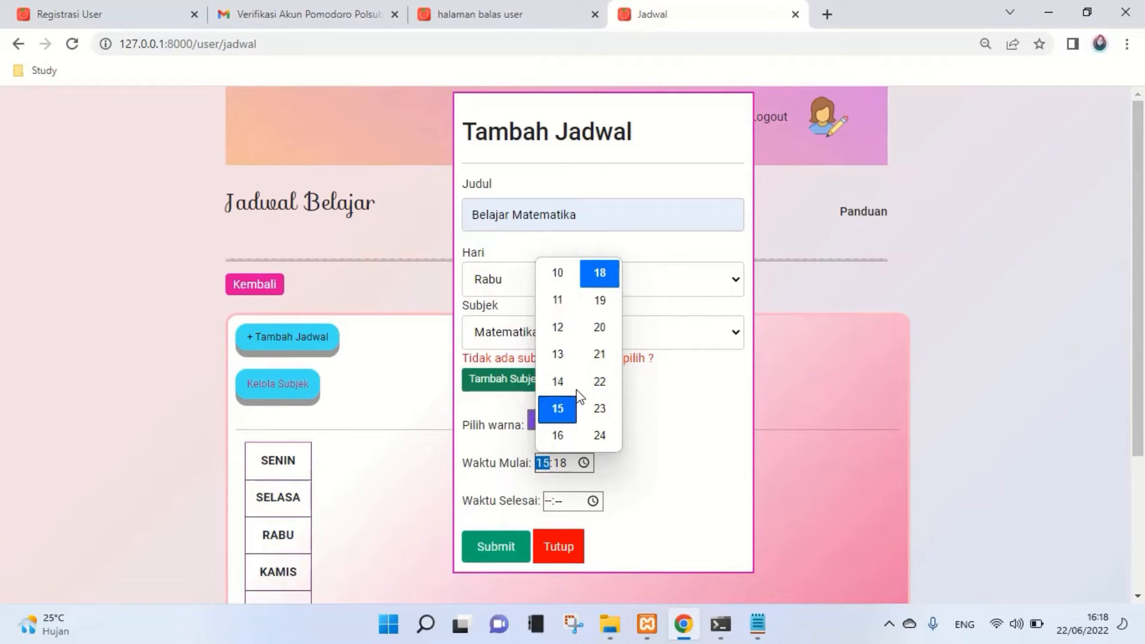
pyautogui.click(641, 431)
pyautogui.click(594, 501)
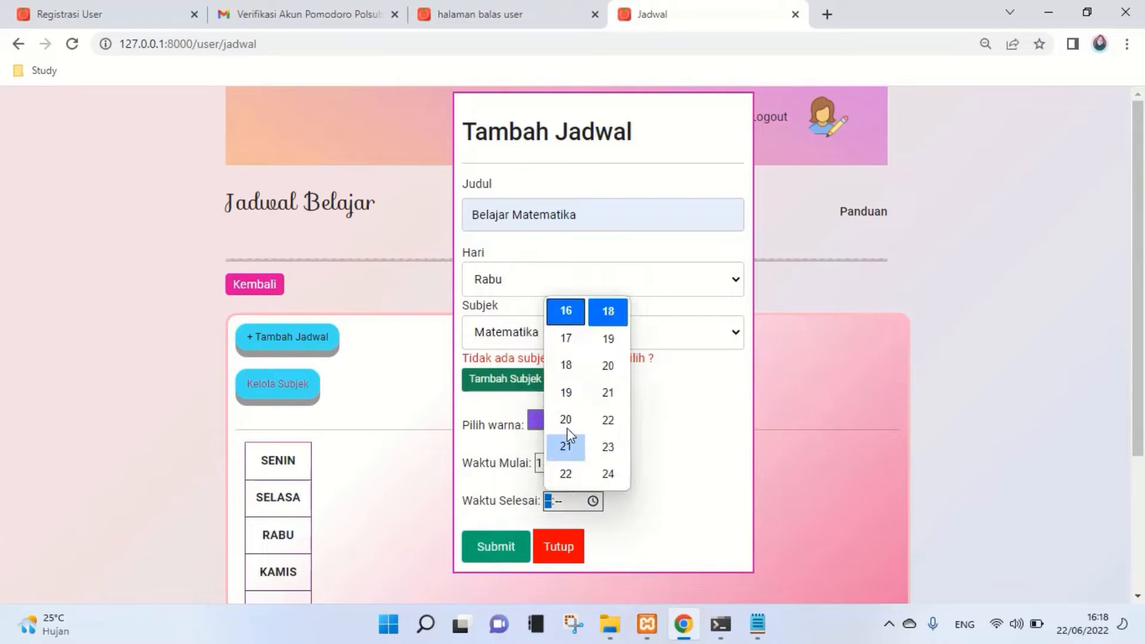
pyautogui.click(568, 396)
pyautogui.click(665, 434)
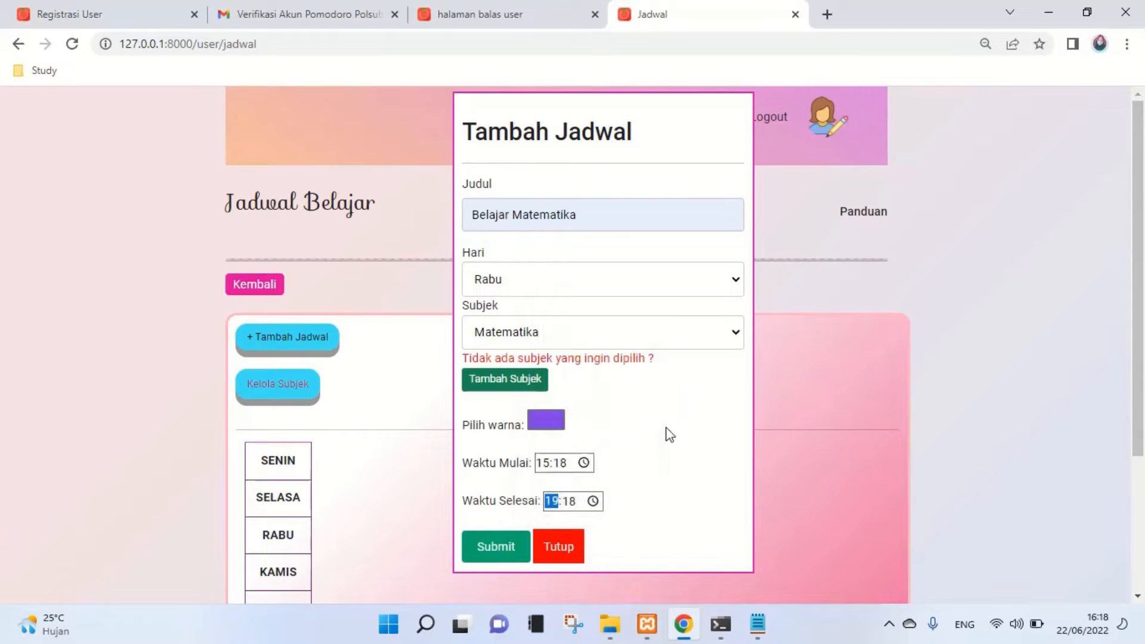
pyautogui.click(510, 556)
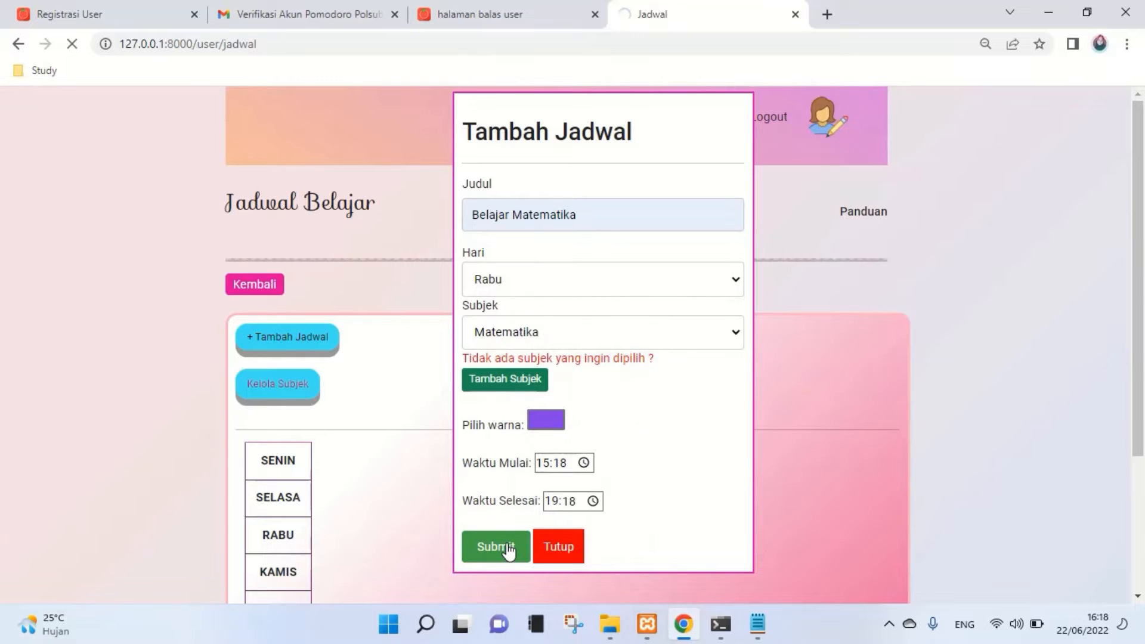
pyautogui.scroll(-3, 507, 547)
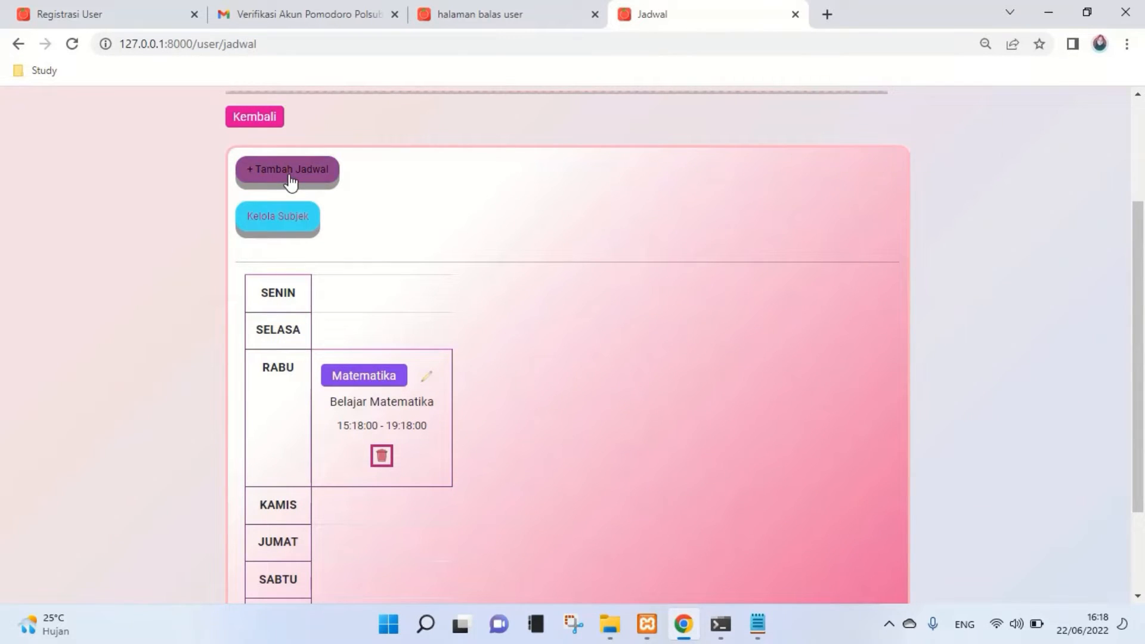
# - Edit Belajar Matematika's end time to 13:18 and save, getting the 'Waktu selesai harus setelah waktu mulai!' error
pyautogui.click(428, 378)
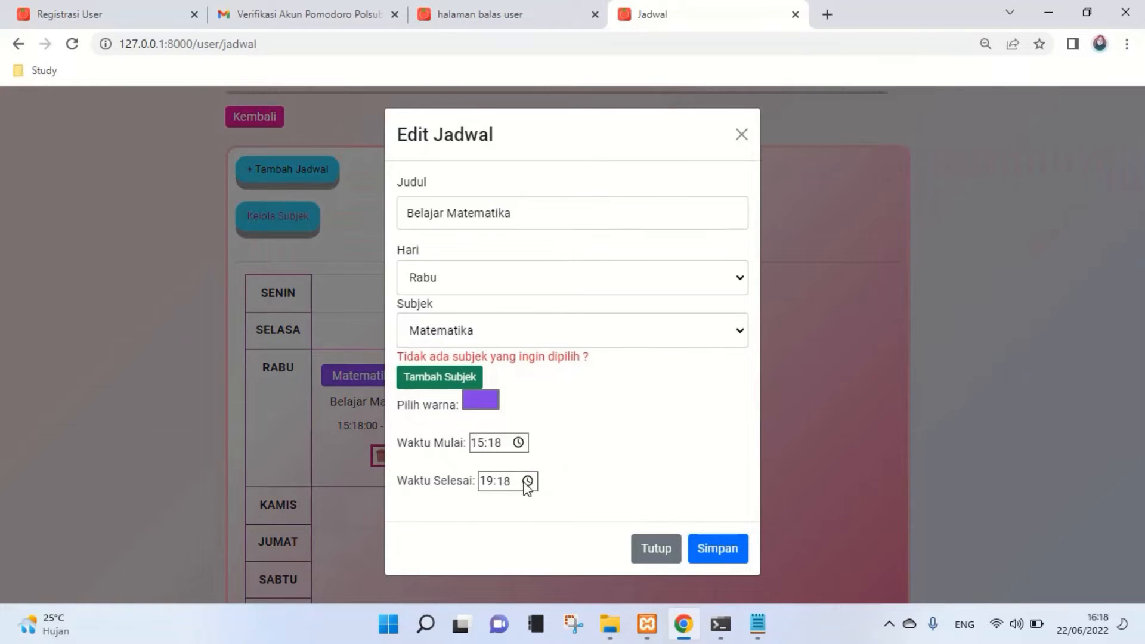
pyautogui.click(528, 482)
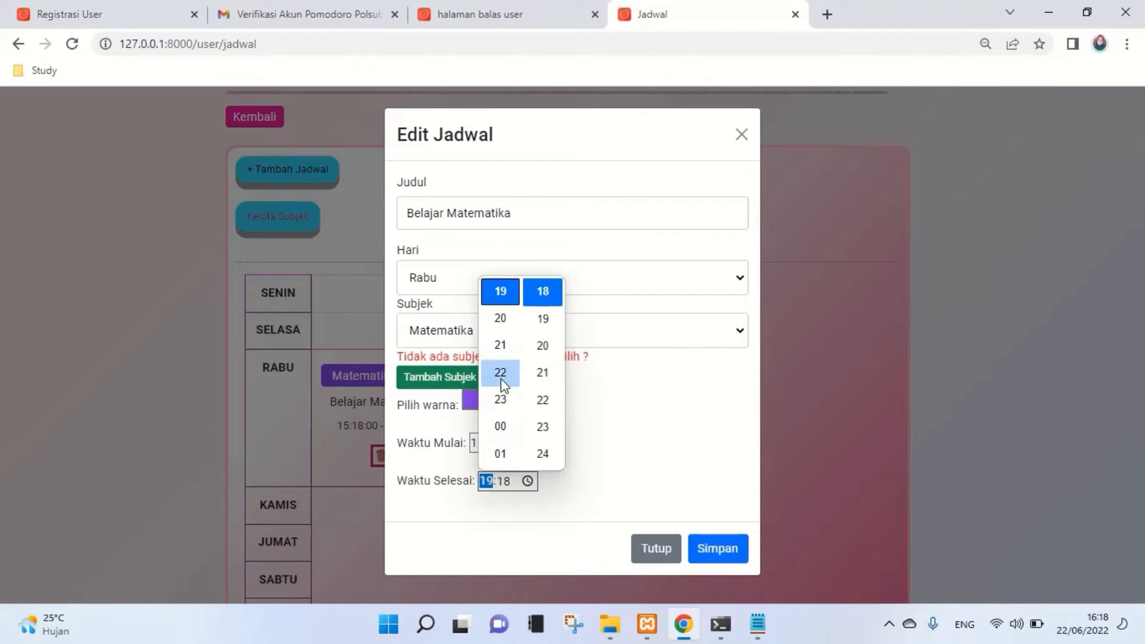
pyautogui.scroll(1, 513, 439)
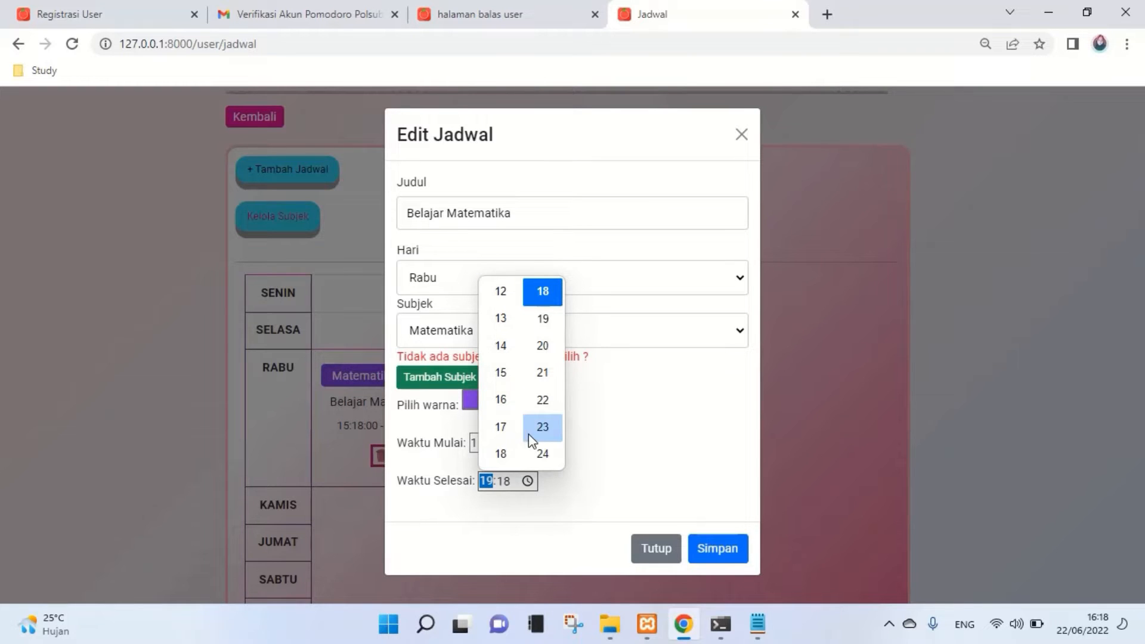
pyautogui.scroll(1, 513, 388)
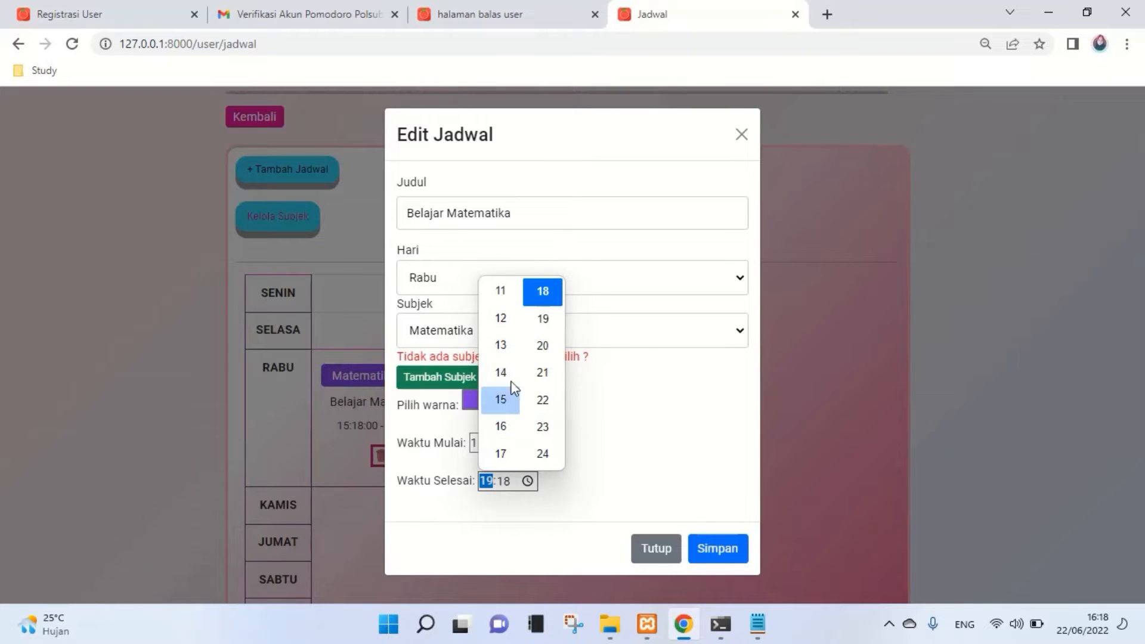
pyautogui.click(506, 345)
pyautogui.click(660, 399)
pyautogui.click(709, 556)
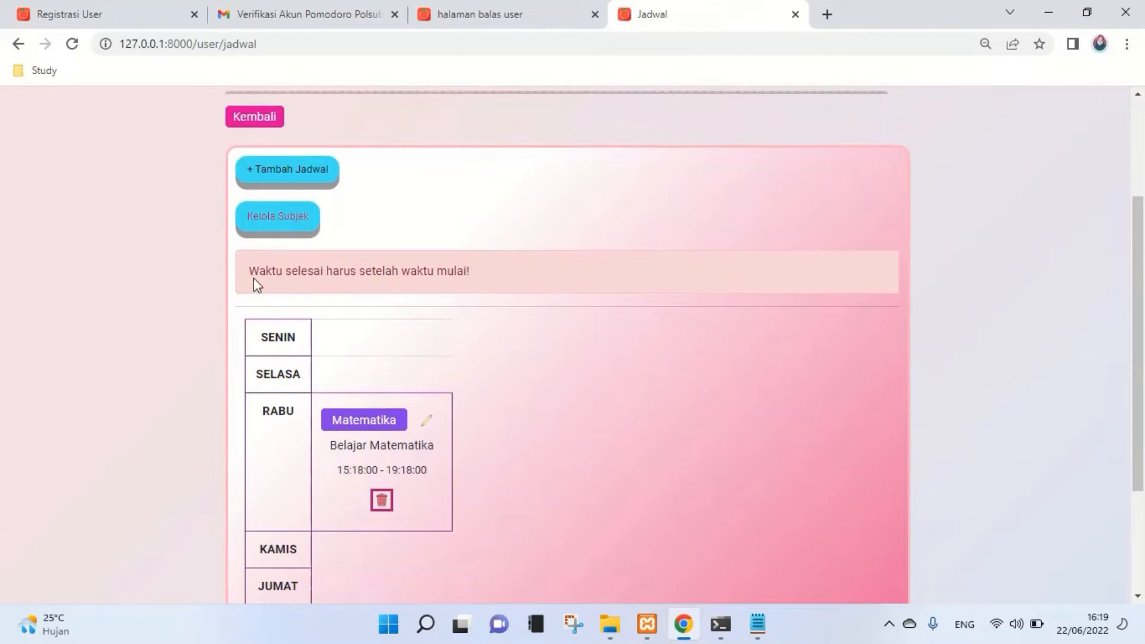
pyautogui.moveTo(246, 280); pyautogui.dragTo(495, 281)
pyautogui.click(495, 325)
# - Start a new Rabu schedule running from 16:19 to 20:19
pyautogui.click(302, 183)
pyautogui.scroll(3, 641, 302)
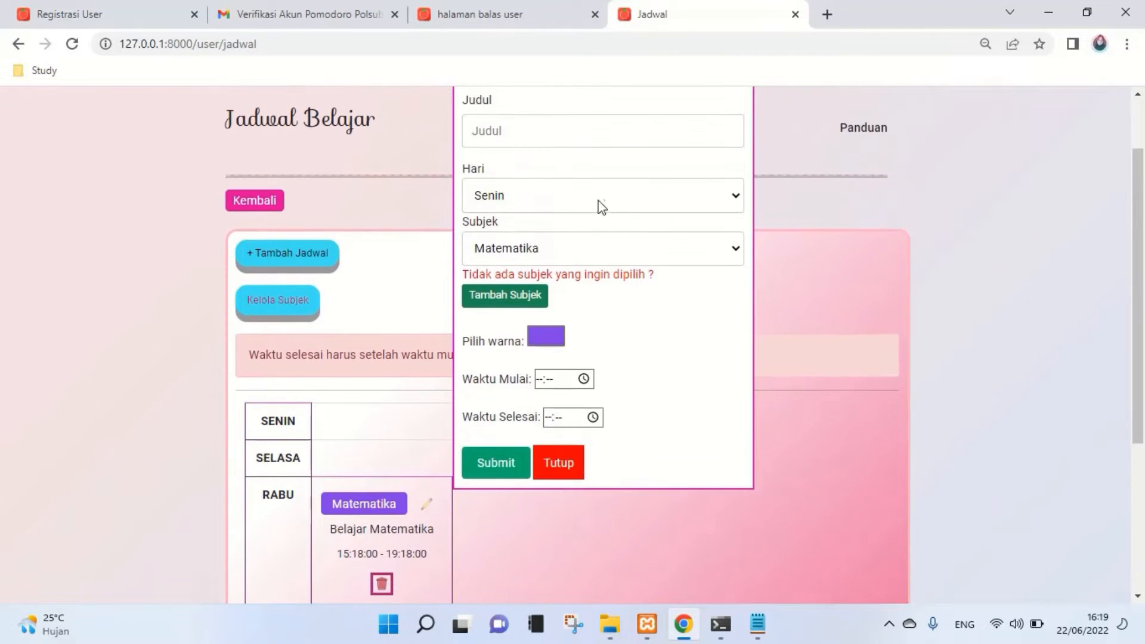
pyautogui.click(601, 200)
pyautogui.click(614, 252)
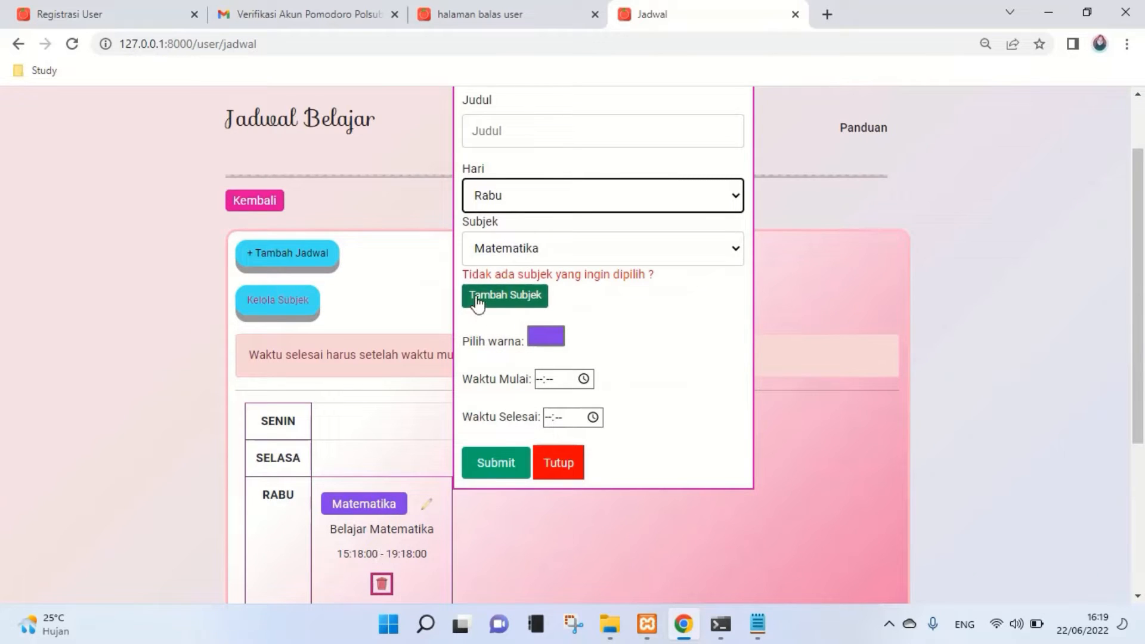
pyautogui.click(584, 379)
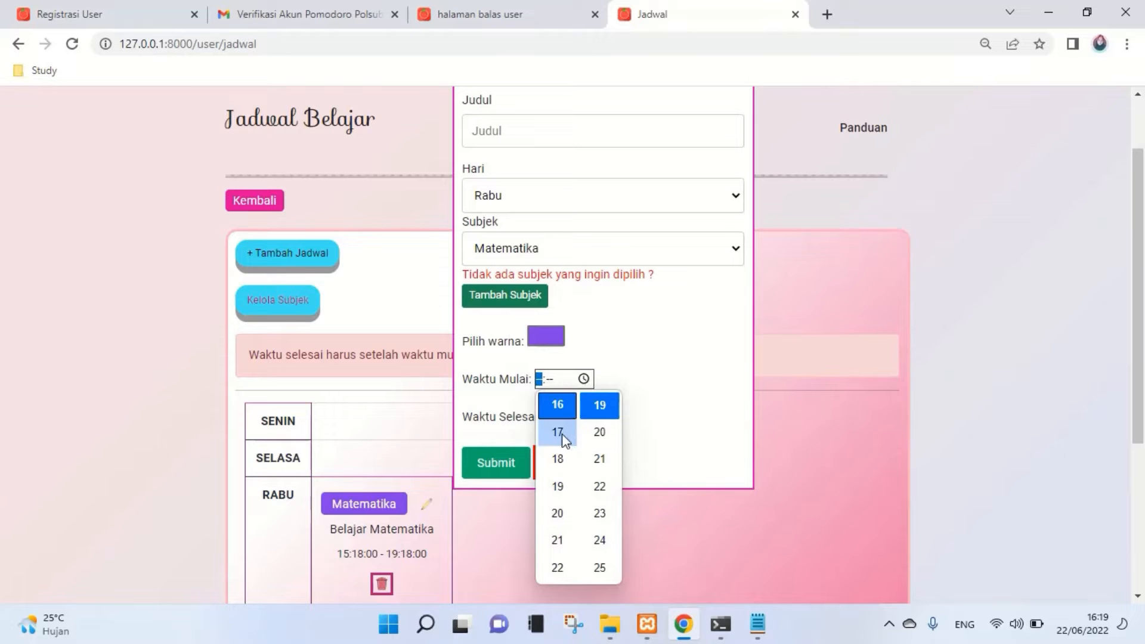
pyautogui.click(557, 406)
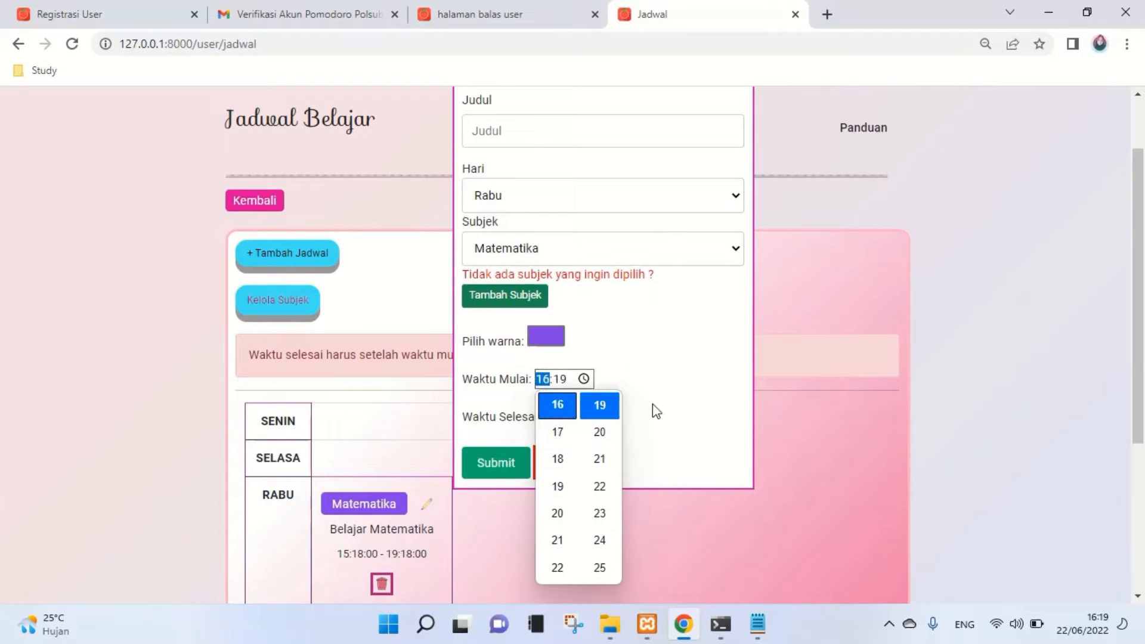
pyautogui.click(652, 403)
pyautogui.click(593, 417)
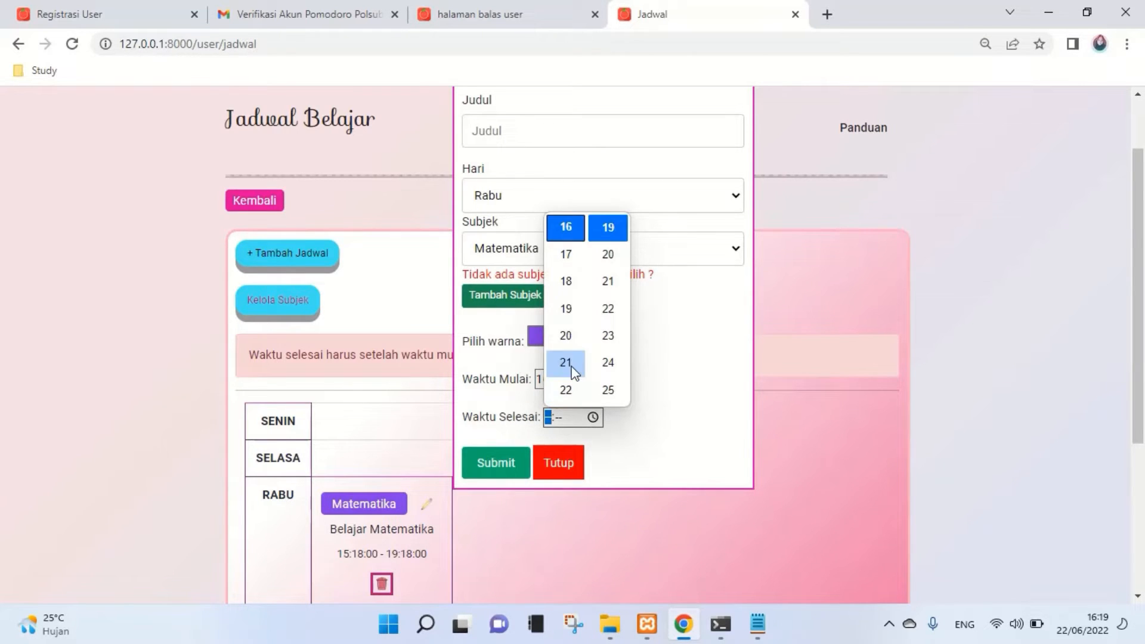
pyautogui.click(568, 336)
pyautogui.click(668, 349)
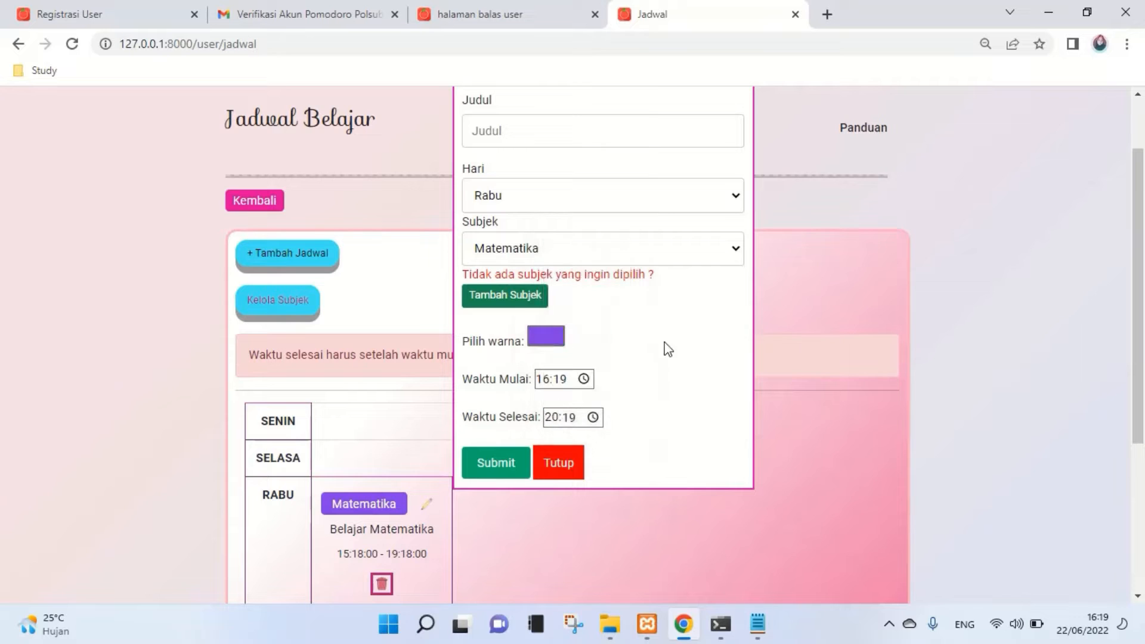
# - Title it 'Belajar Matematika', submit, read the overlap warning, and go back
pyautogui.click(562, 119)
pyautogui.click(591, 299)
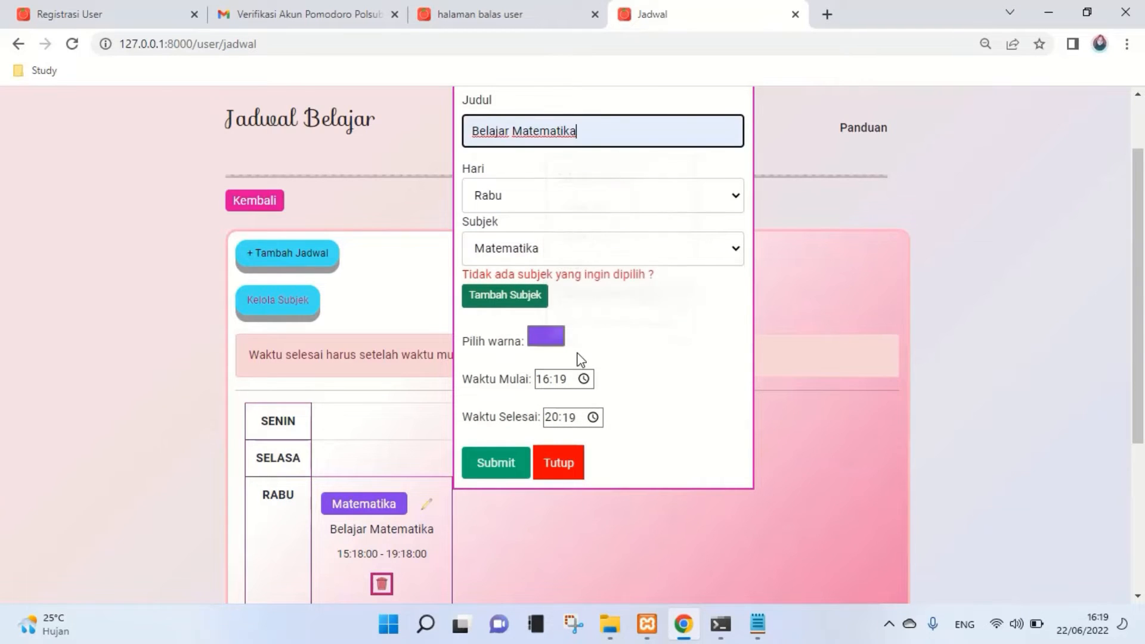
pyautogui.click(494, 472)
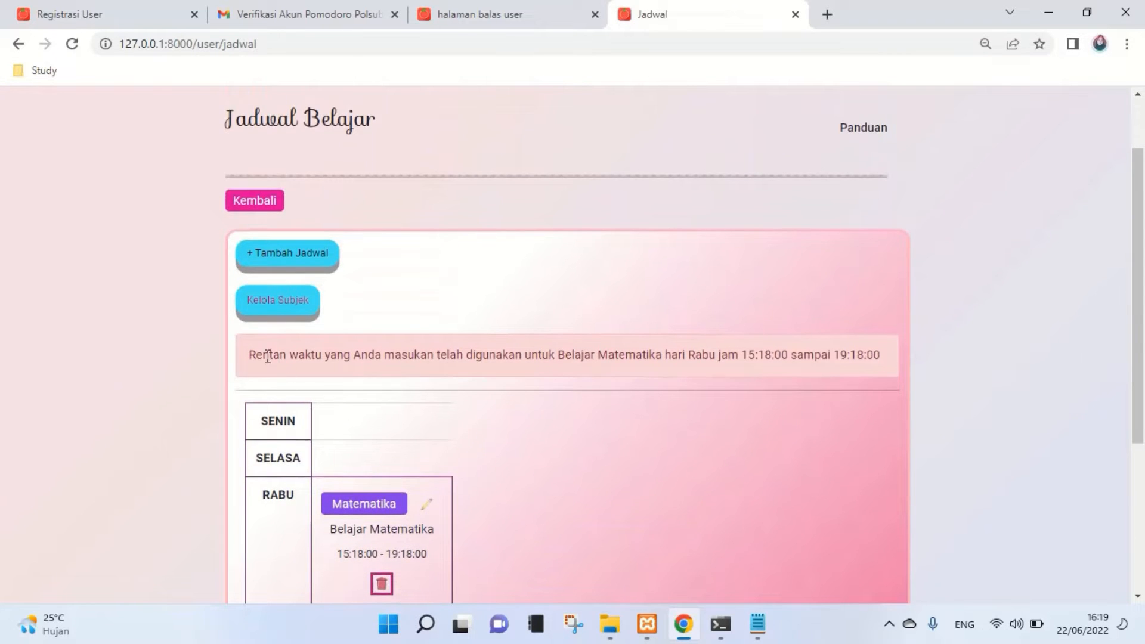
pyautogui.moveTo(268, 360); pyautogui.dragTo(918, 389)
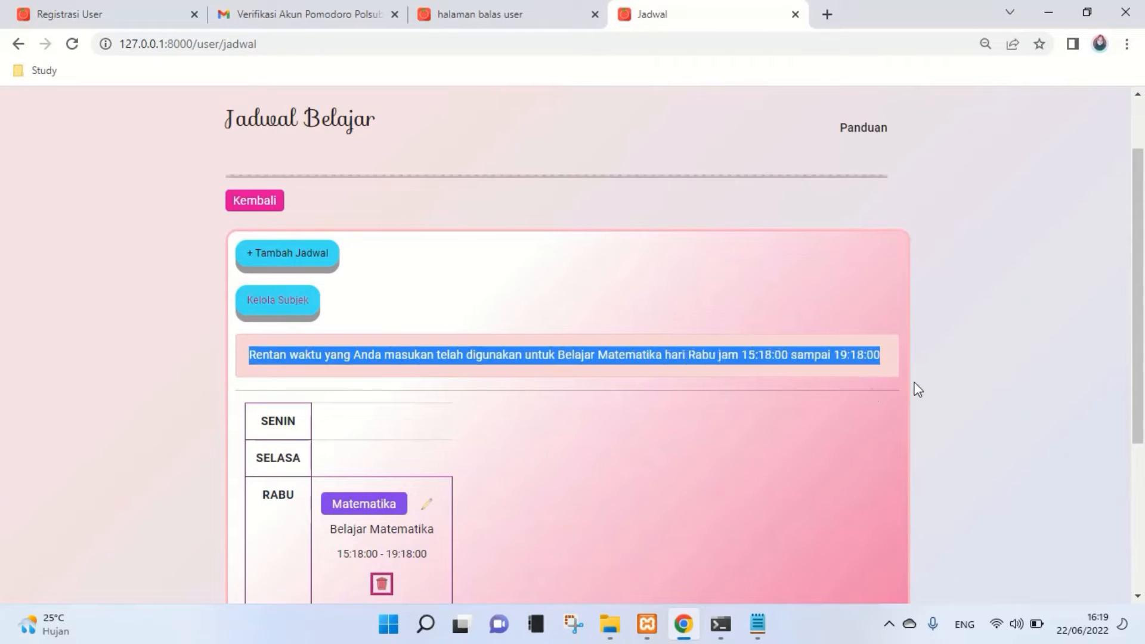
pyautogui.click(690, 355)
pyautogui.scroll(-1, 690, 355)
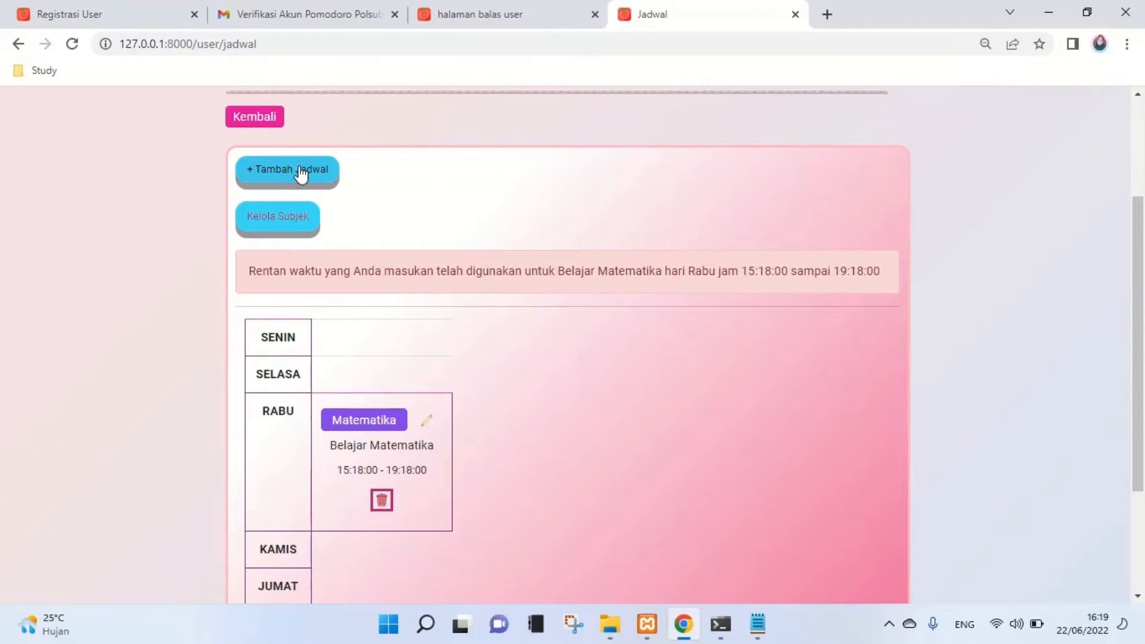
pyautogui.scroll(2, 298, 167)
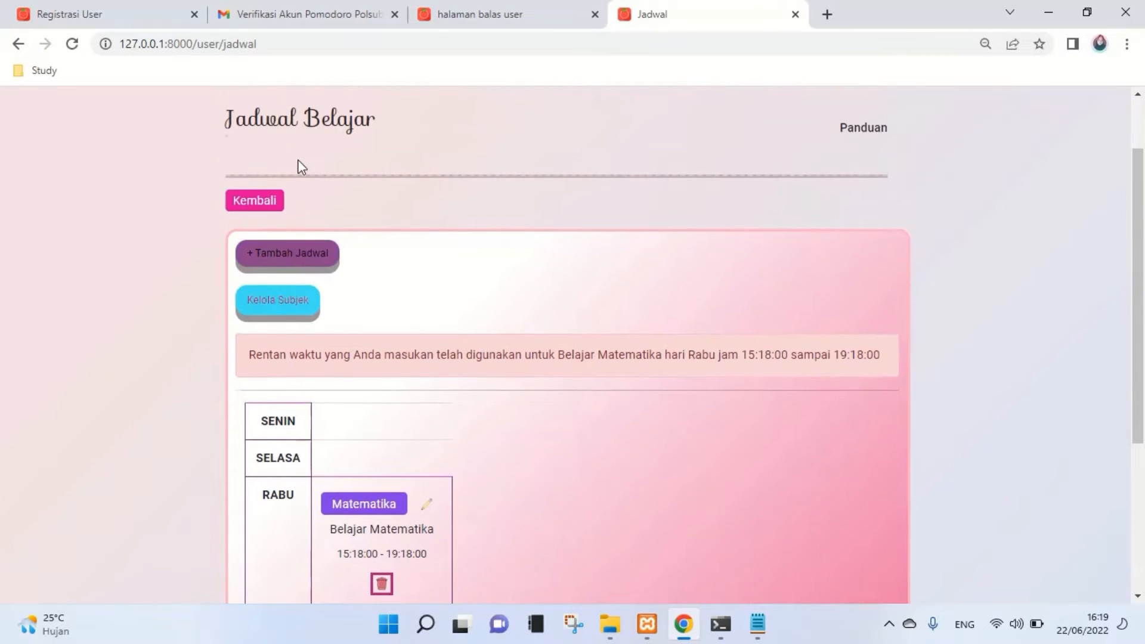
pyautogui.click(263, 197)
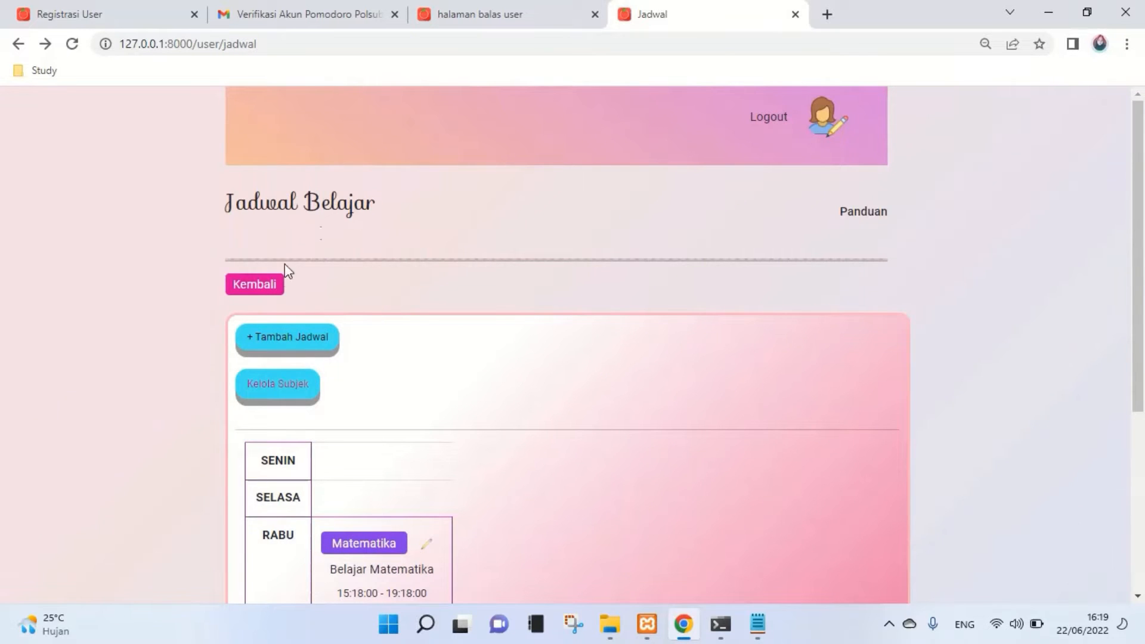
# - Return to Kelola Belajar and open the Default Timer settings
pyautogui.click(272, 287)
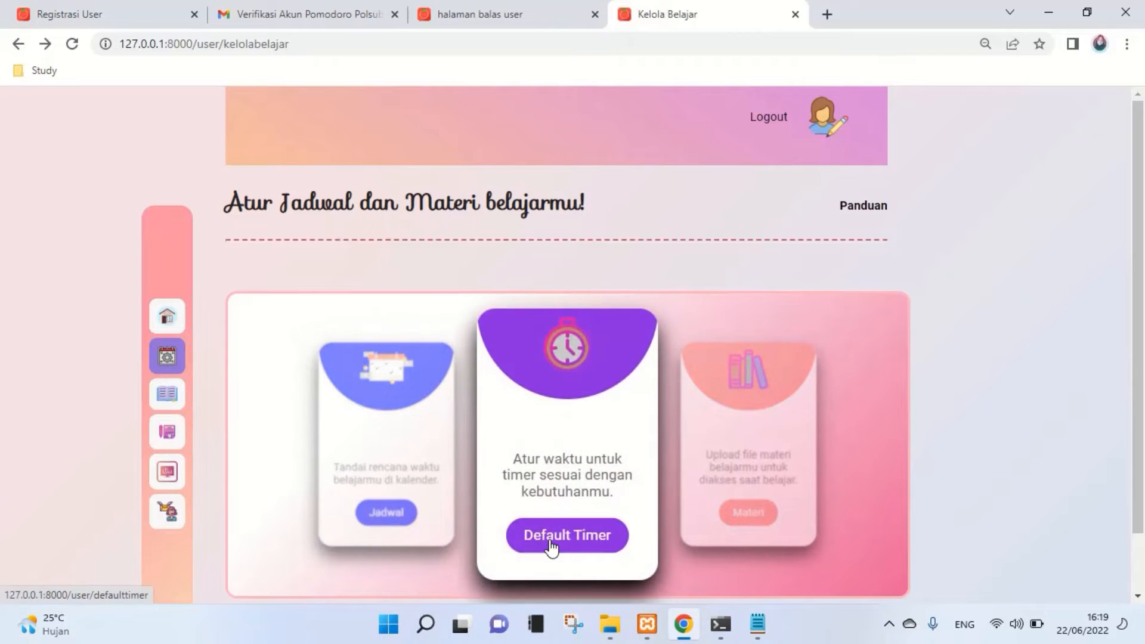
pyautogui.click(545, 524)
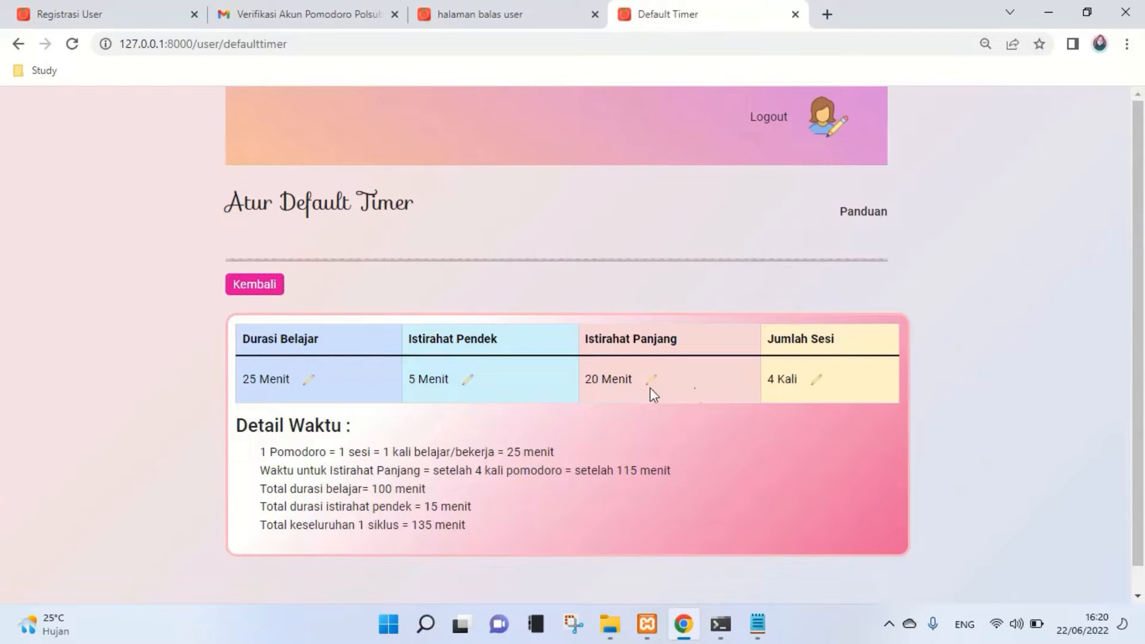
# - Change Durasi Belajar from 25 to 1 minute, keeping it despite the too-short warning
pyautogui.click(310, 381)
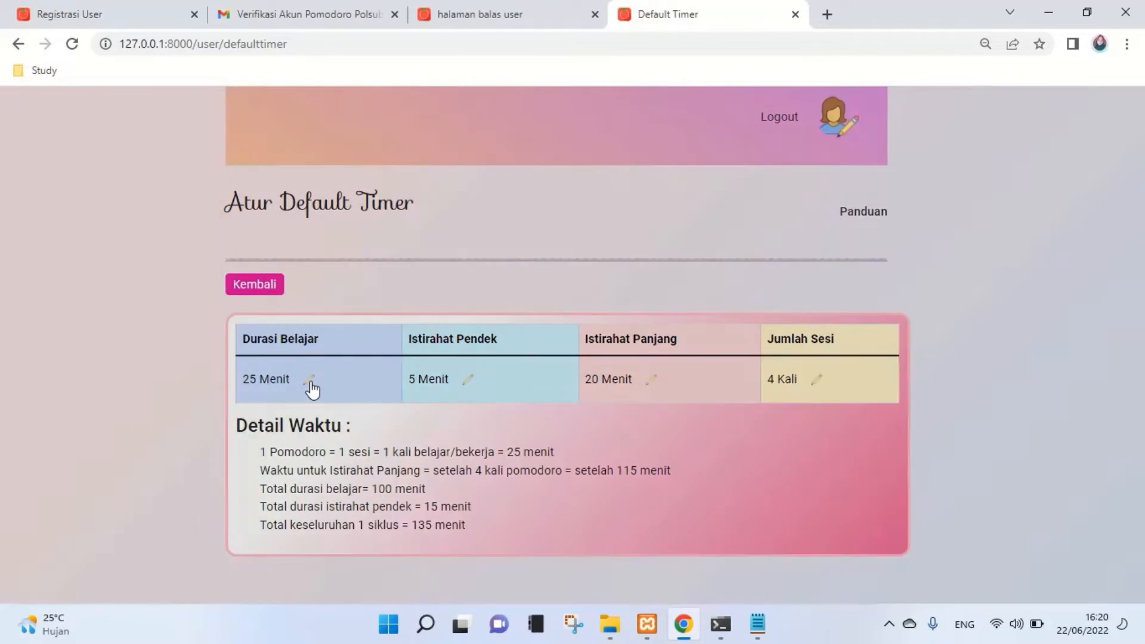
pyautogui.click(595, 179)
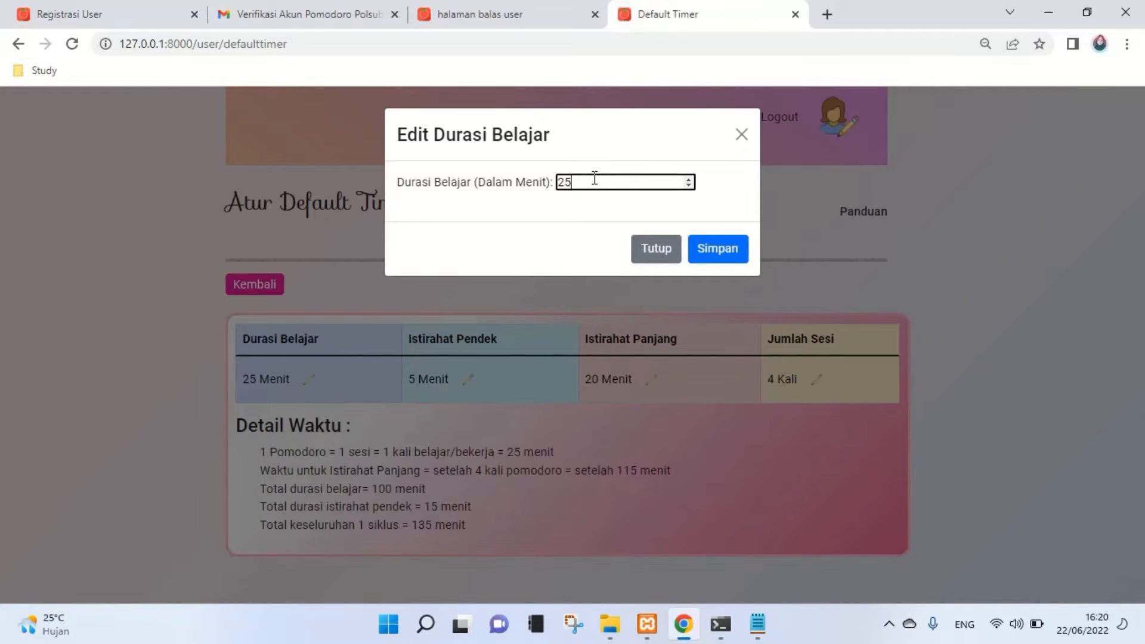
pyautogui.moveTo(590, 179); pyautogui.dragTo(558, 176)
pyautogui.write('4')
pyautogui.click(721, 252)
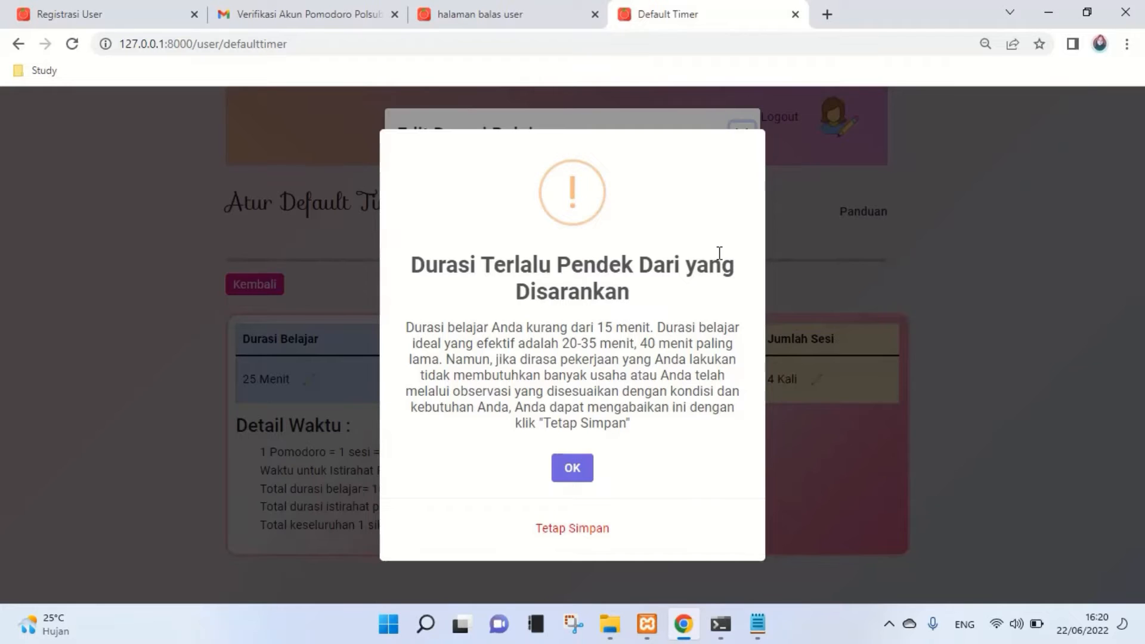
pyautogui.click(587, 535)
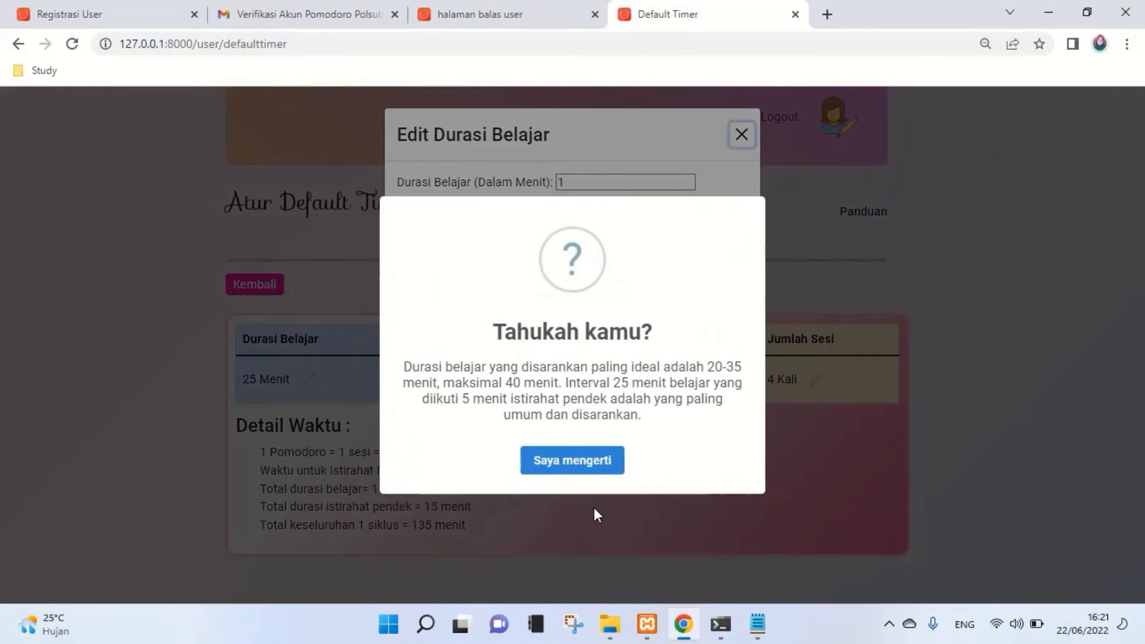
pyautogui.click(587, 469)
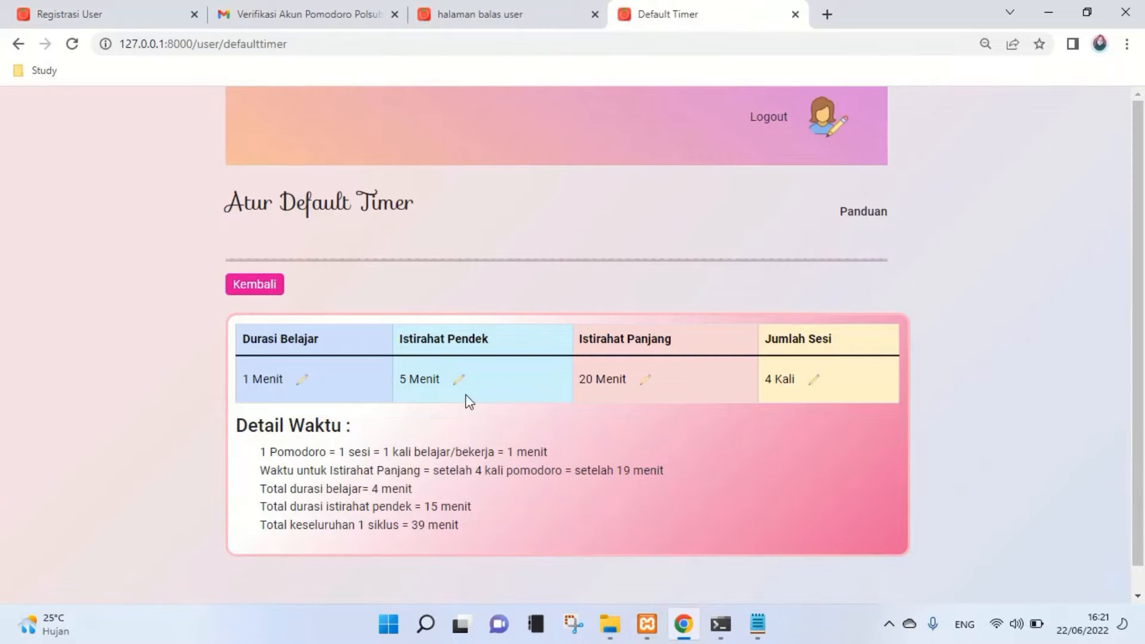
# - Set Istirahat Pendek from 5 to 1 minute, confirming past the warning and tip
pyautogui.click(460, 383)
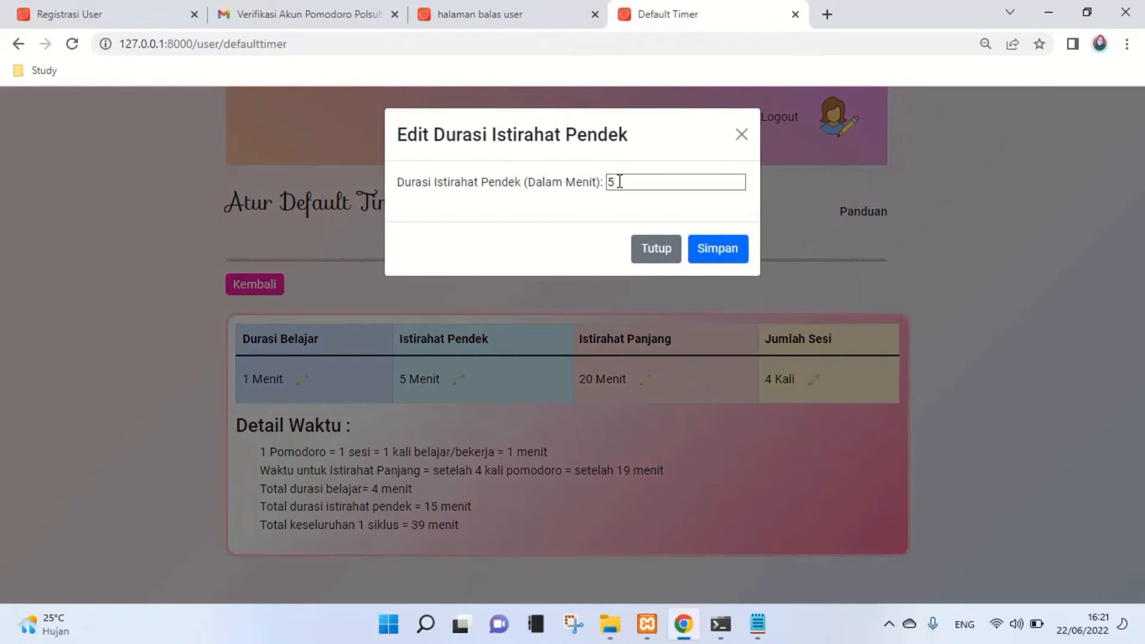
pyautogui.doubleClick(612, 180)
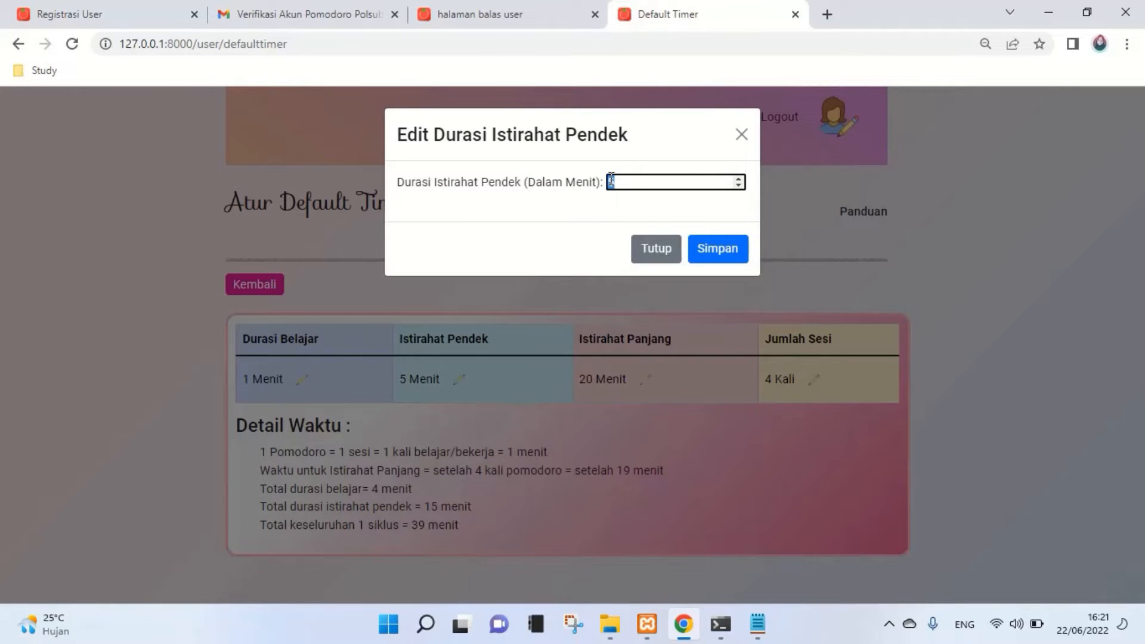
pyautogui.write('1')
pyautogui.click(706, 248)
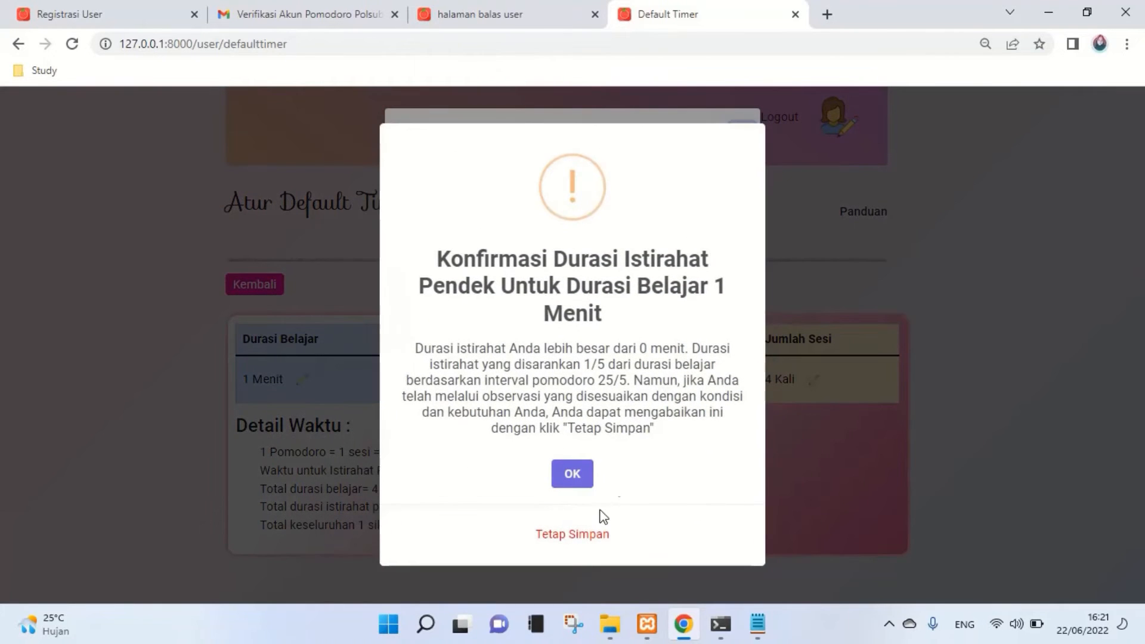
pyautogui.click(582, 540)
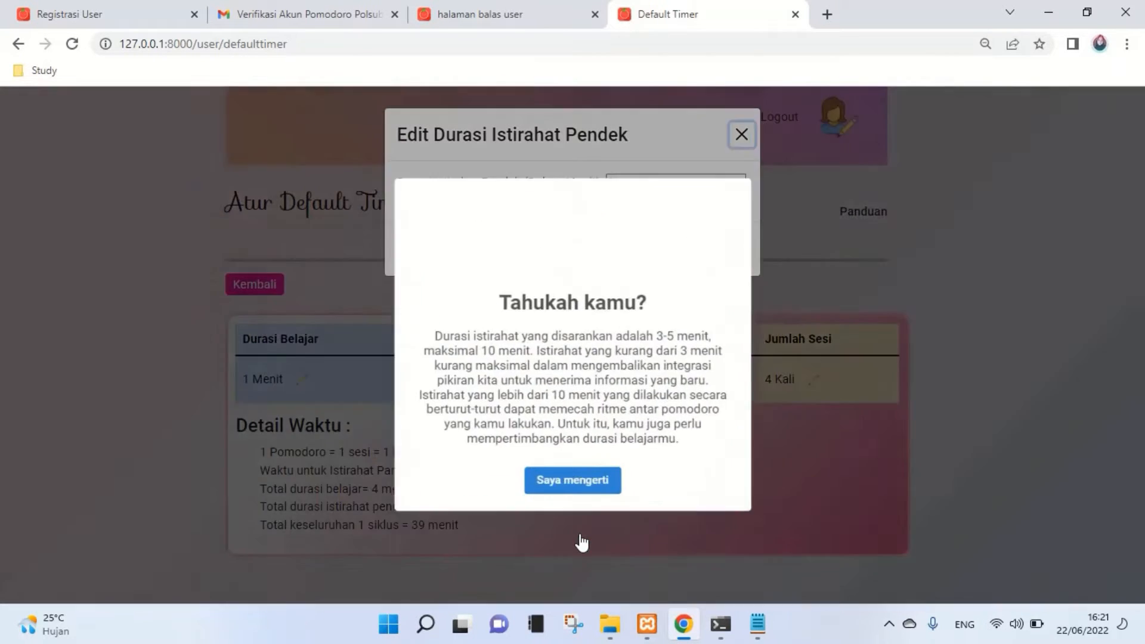
pyautogui.click(582, 502)
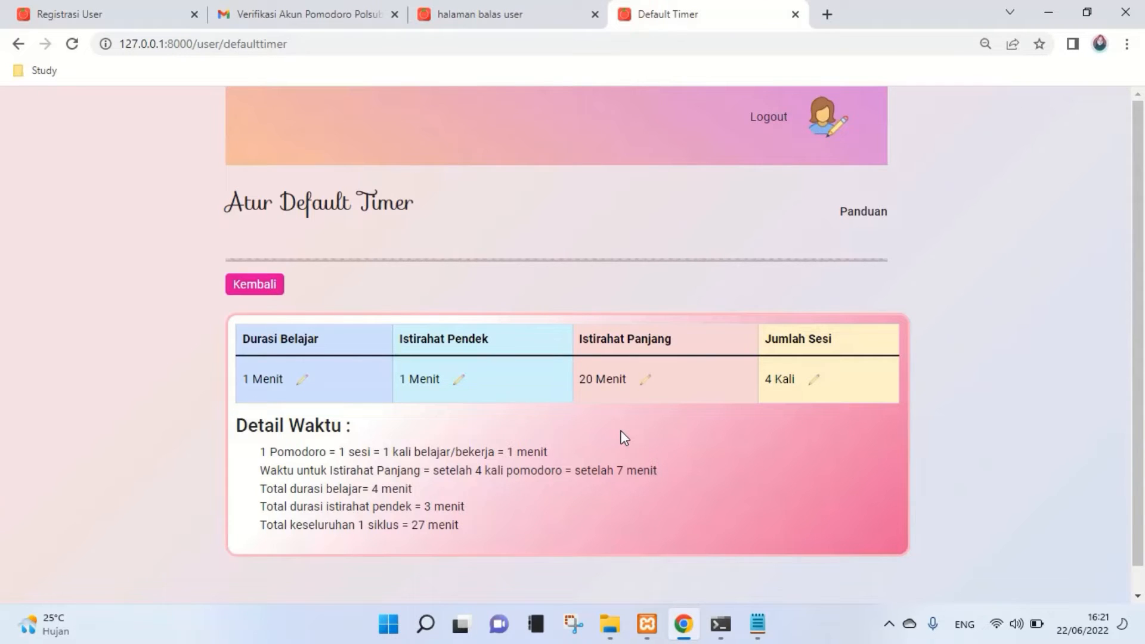
# - Change Istirahat Panjang from 20 to 1 minute and save
pyautogui.click(645, 376)
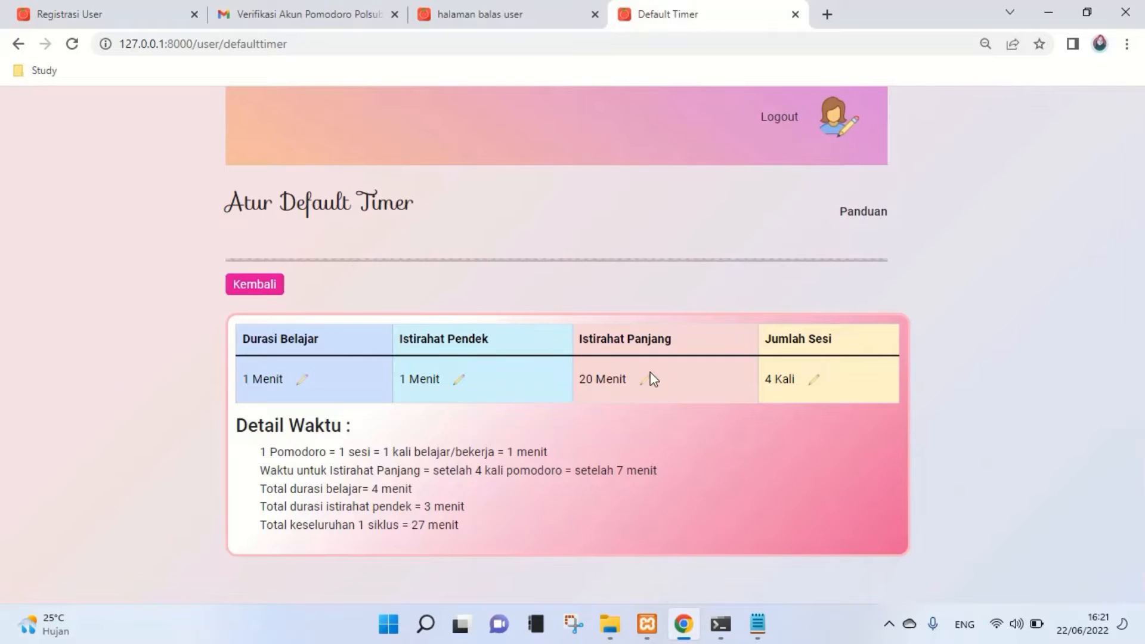
pyautogui.moveTo(525, 202); pyautogui.dragTo(369, 205)
pyautogui.write('1')
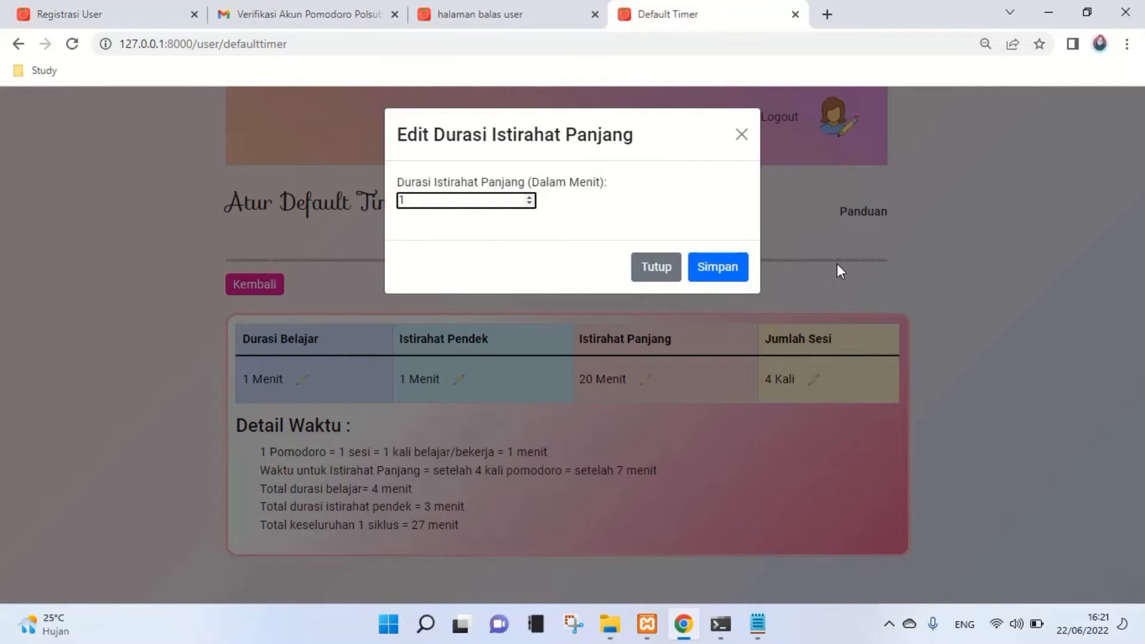
pyautogui.click(721, 274)
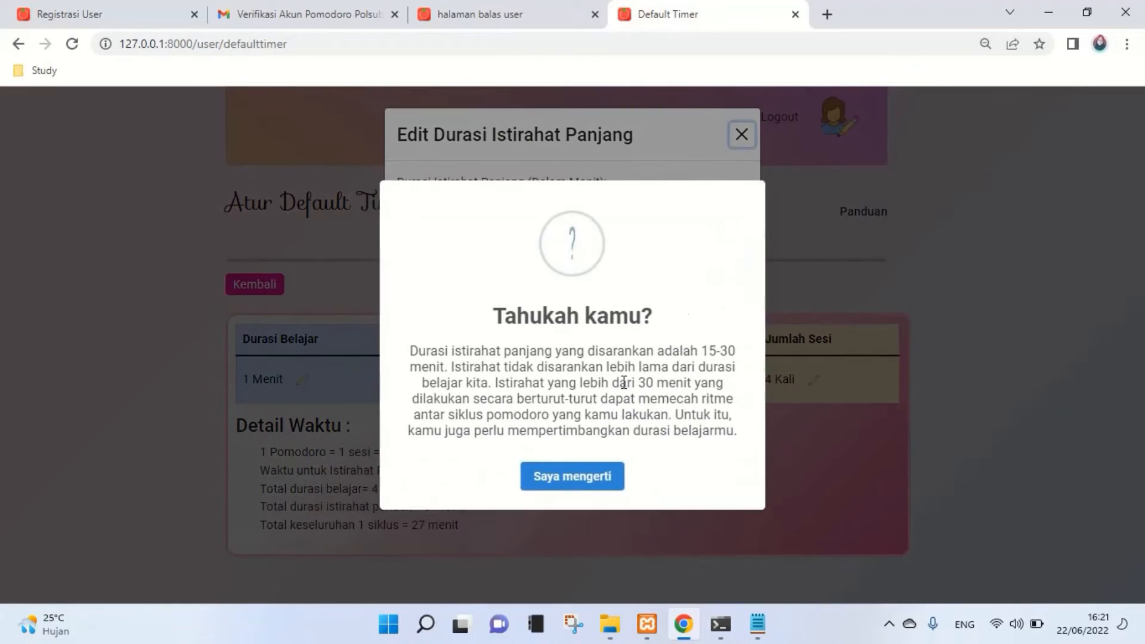
pyautogui.click(602, 486)
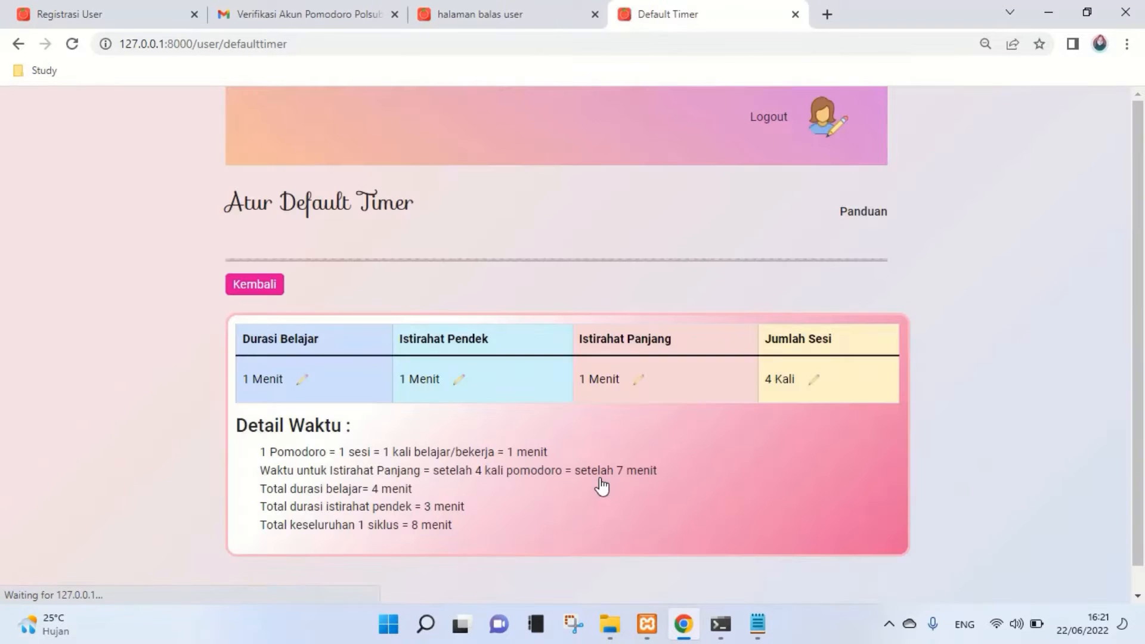
# - Lower Jumlah Sesi to 2 sessions and save
pyautogui.click(813, 382)
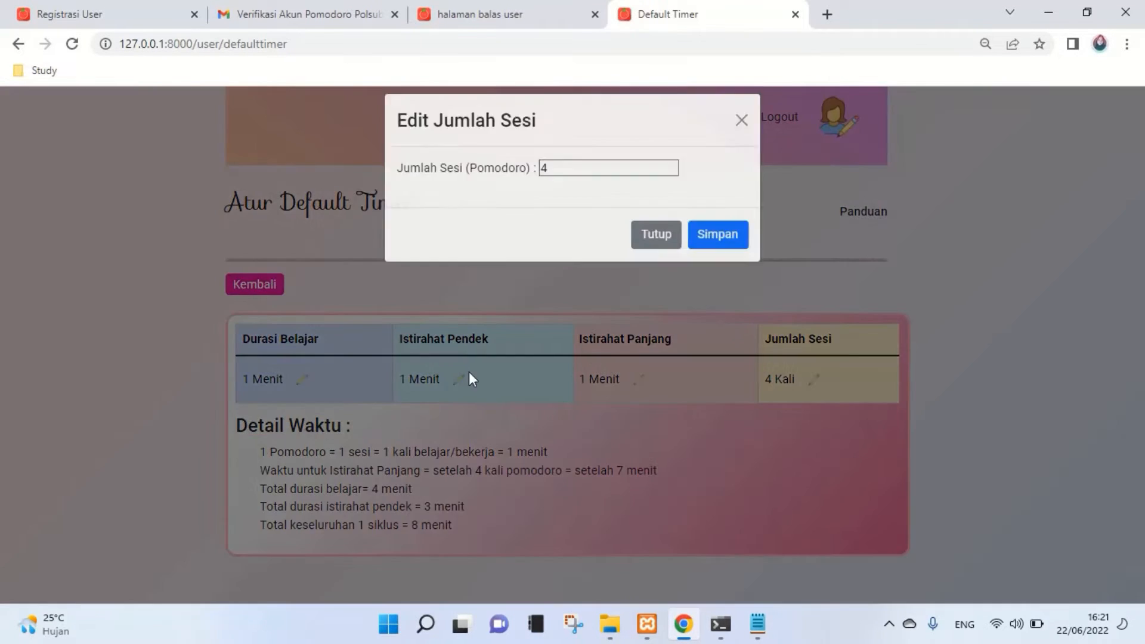
pyautogui.click(545, 182)
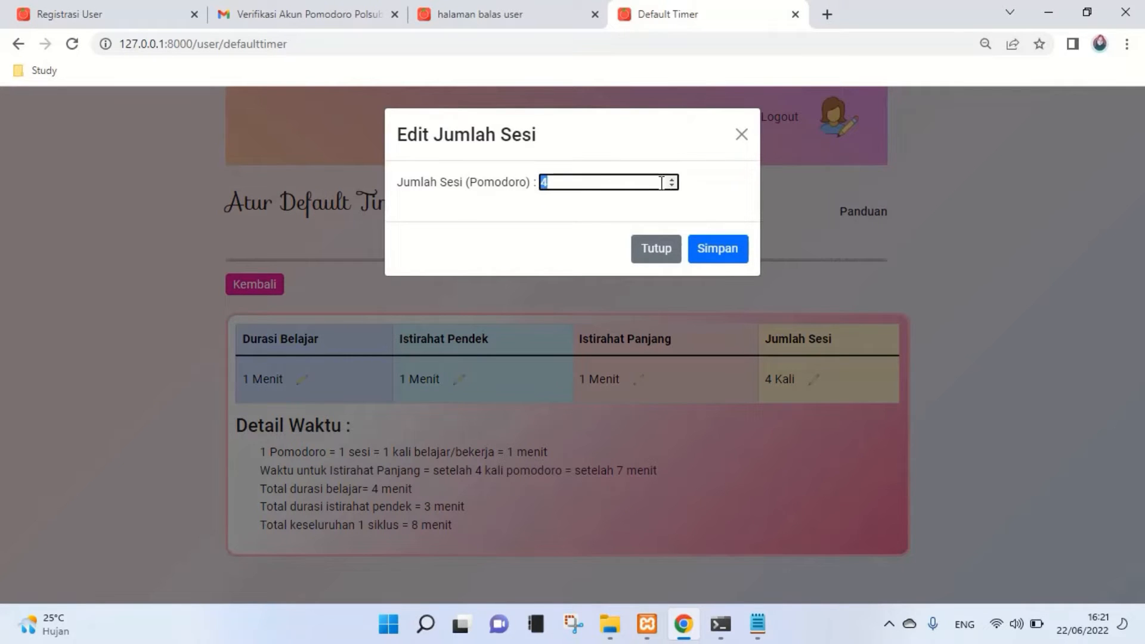
pyautogui.click(672, 185)
pyautogui.click(672, 186)
pyautogui.click(717, 250)
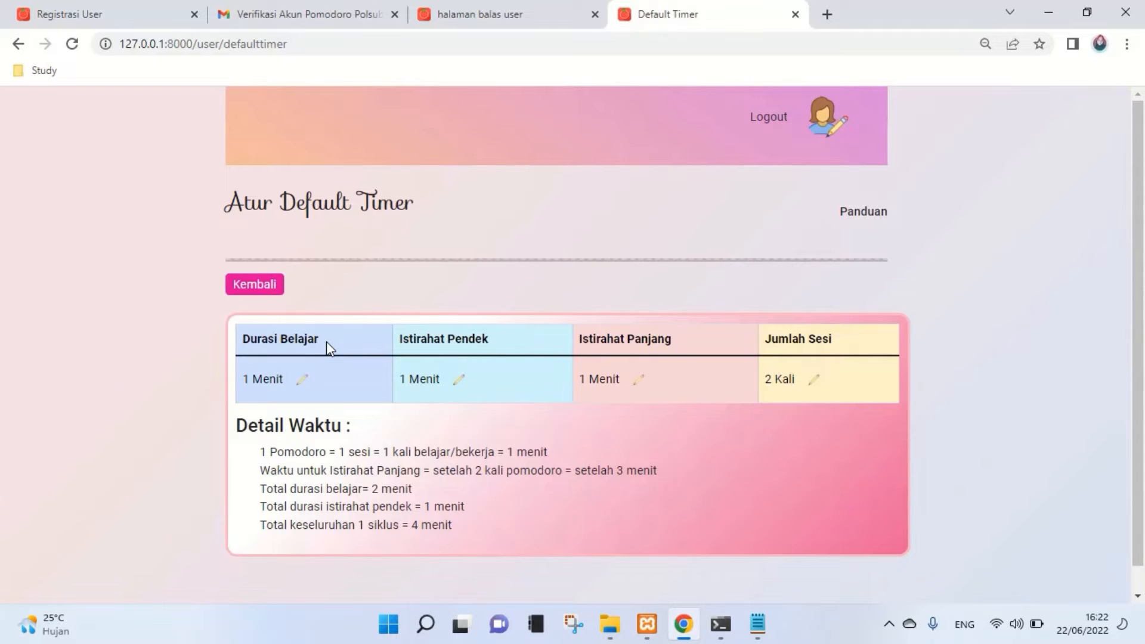
# - Return to Kelola Belajar and go to the Belajar page to view the updated Pomodoro Timer
pyautogui.click(267, 286)
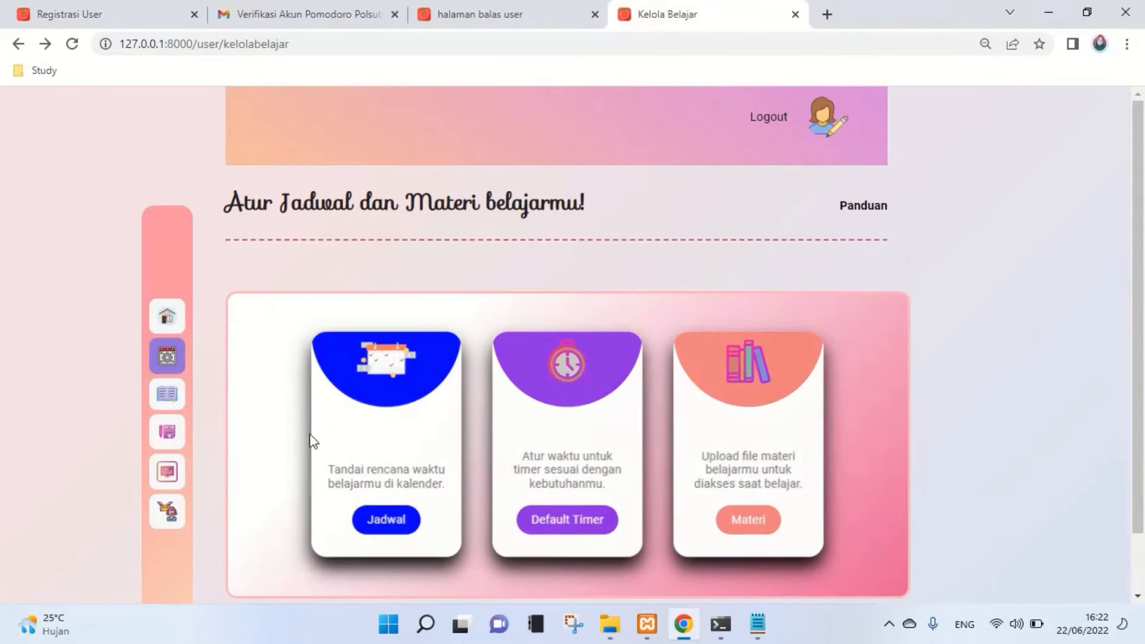
pyautogui.click(166, 404)
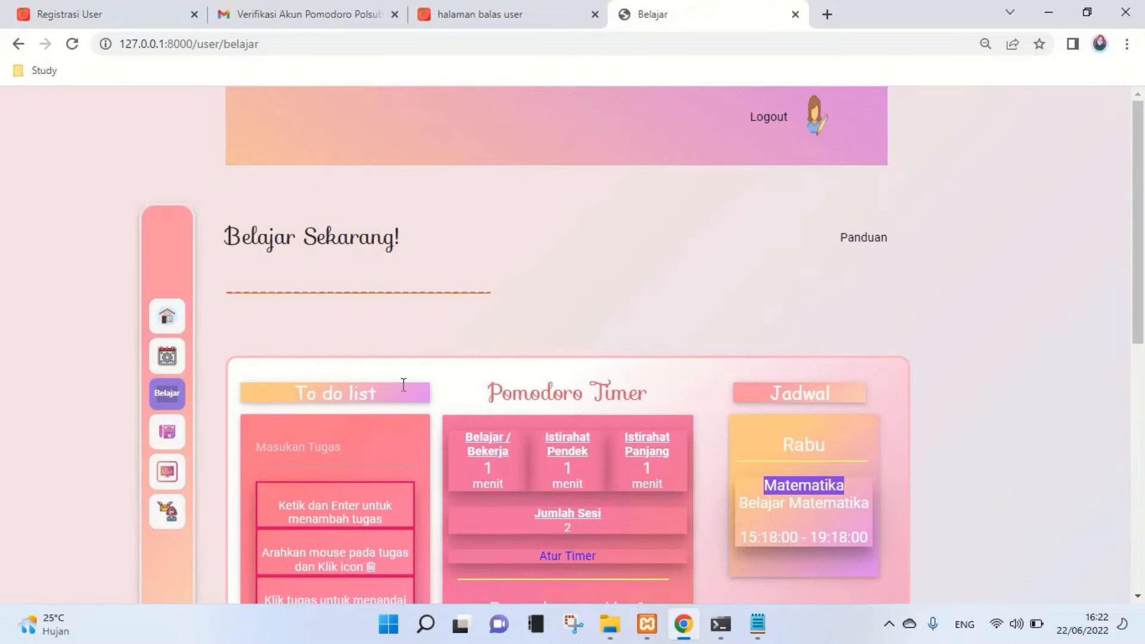
pyautogui.scroll(-3, 403, 385)
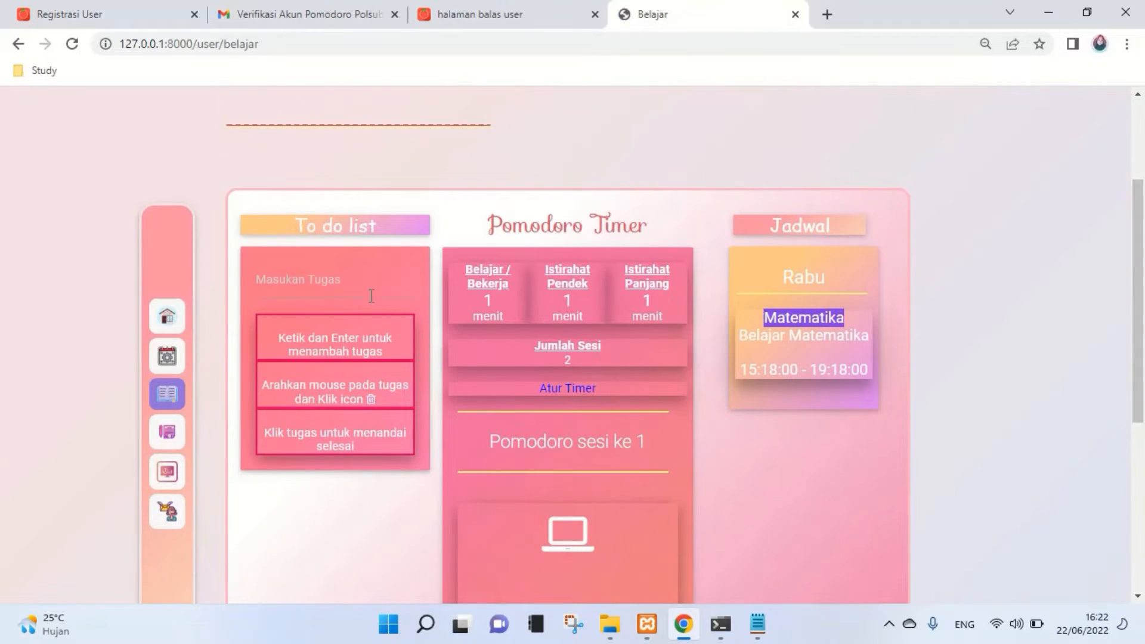
# - Remove the three sample hint cards from the to-do list
pyautogui.click(367, 286)
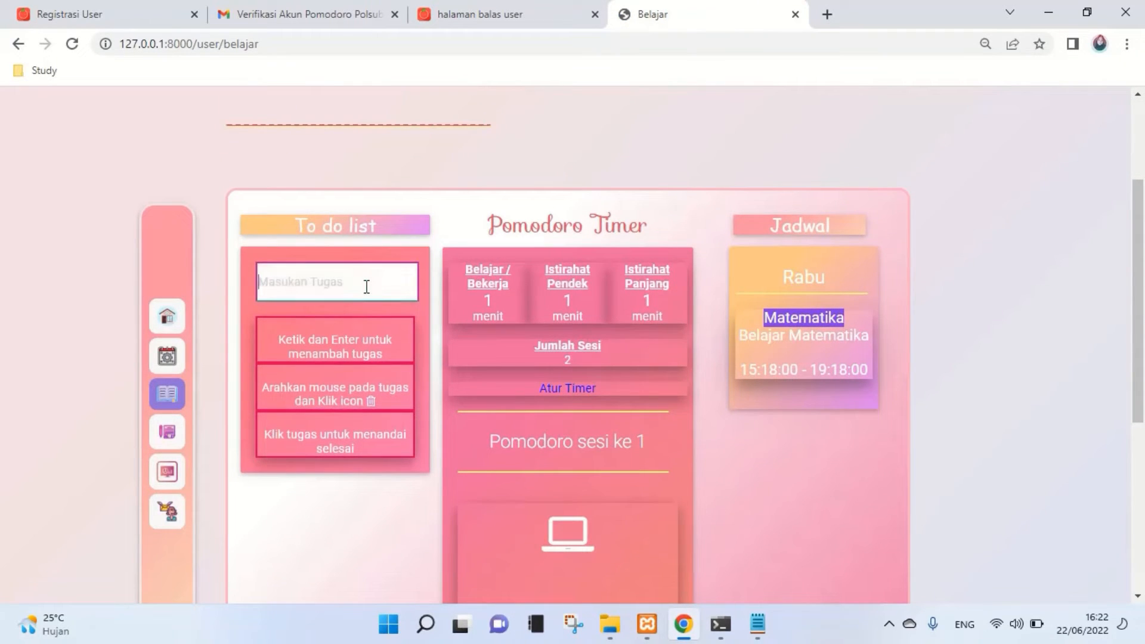
pyautogui.click(331, 336)
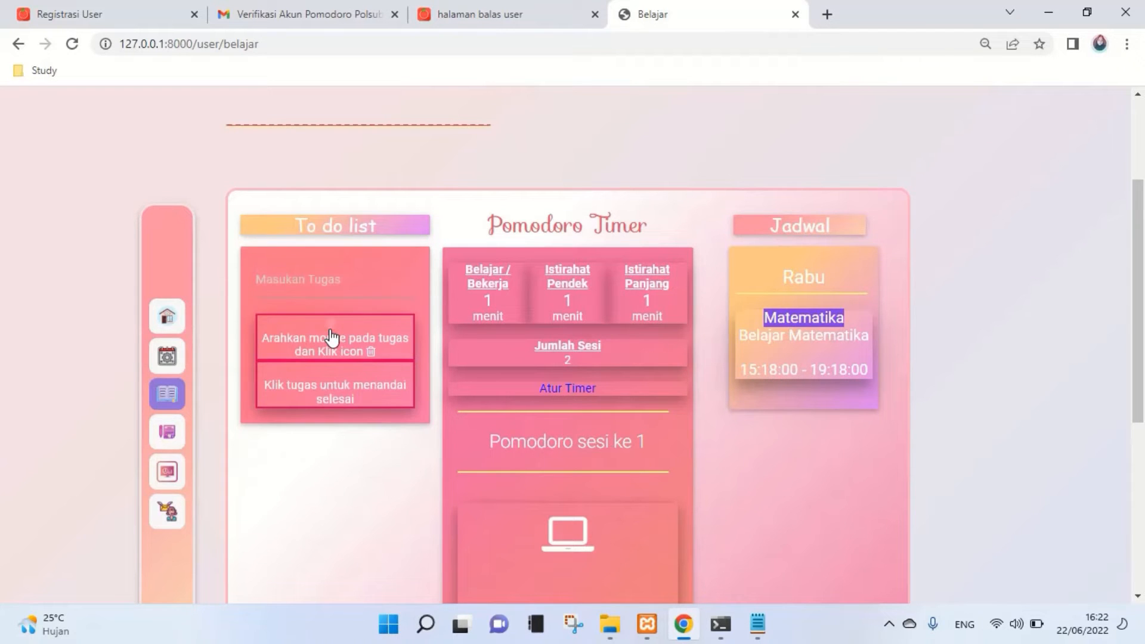
pyautogui.click(330, 333)
pyautogui.click(328, 327)
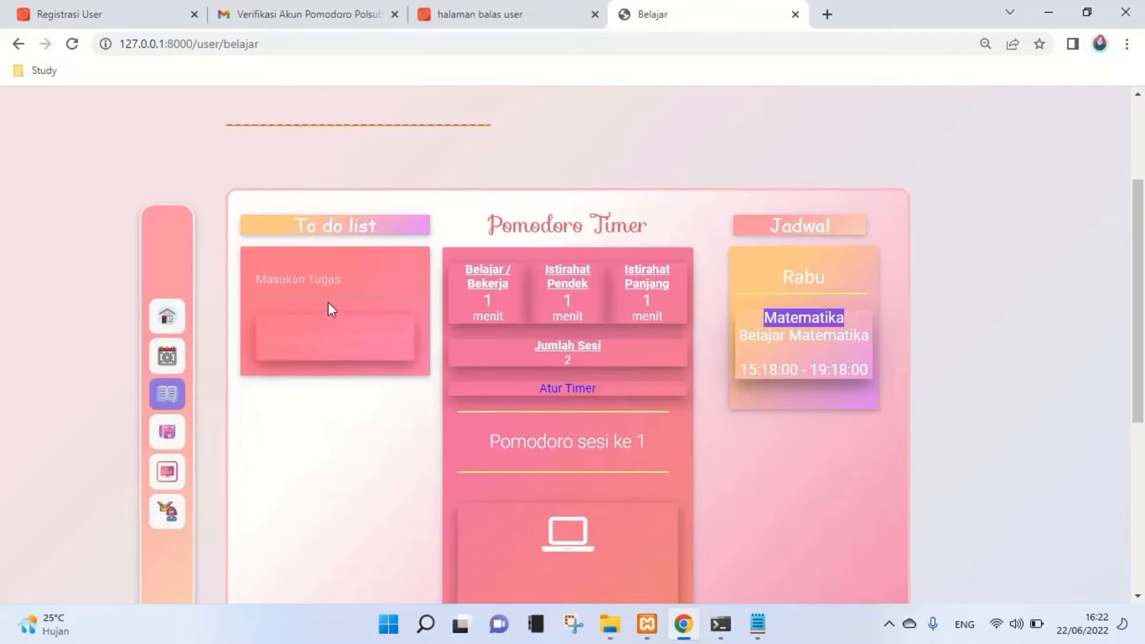
# - Add the to-do tasks 'Membaca buku' and 'mengerjakan soal'
pyautogui.click(332, 286)
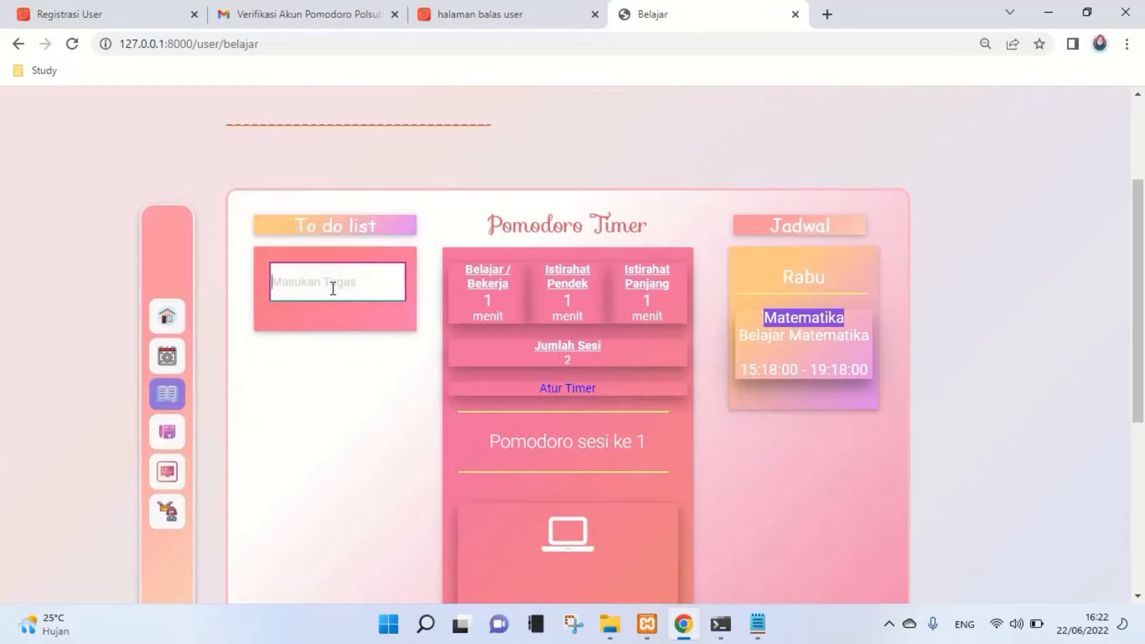
pyautogui.write('Membaca buku')
pyautogui.press('Return')
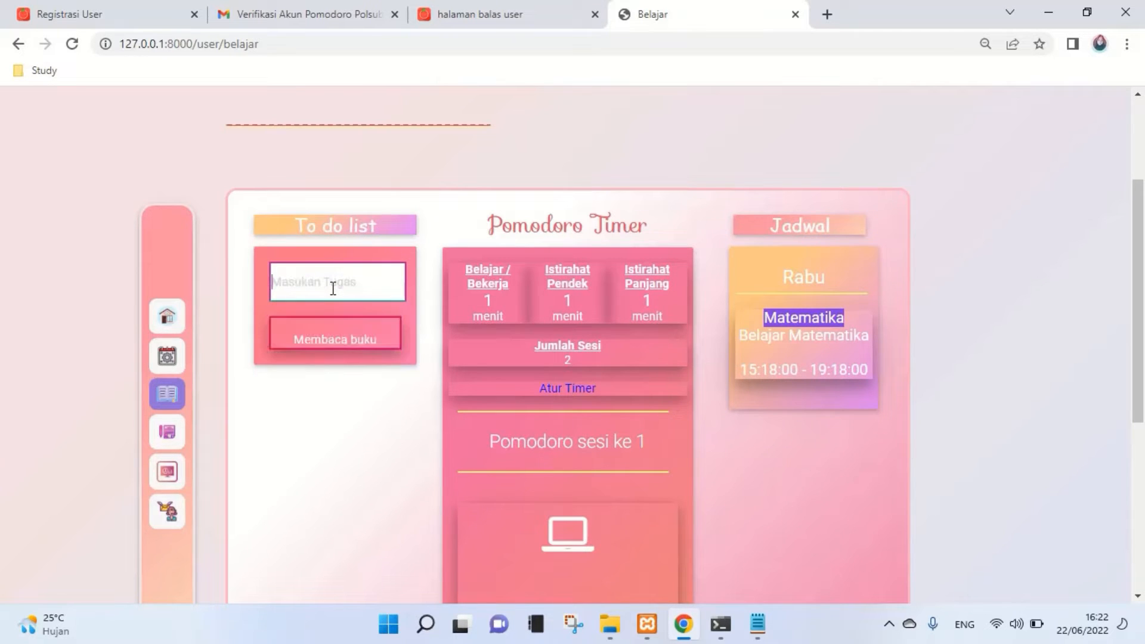
pyautogui.write('mengerjakan soal')
pyautogui.press('Return')
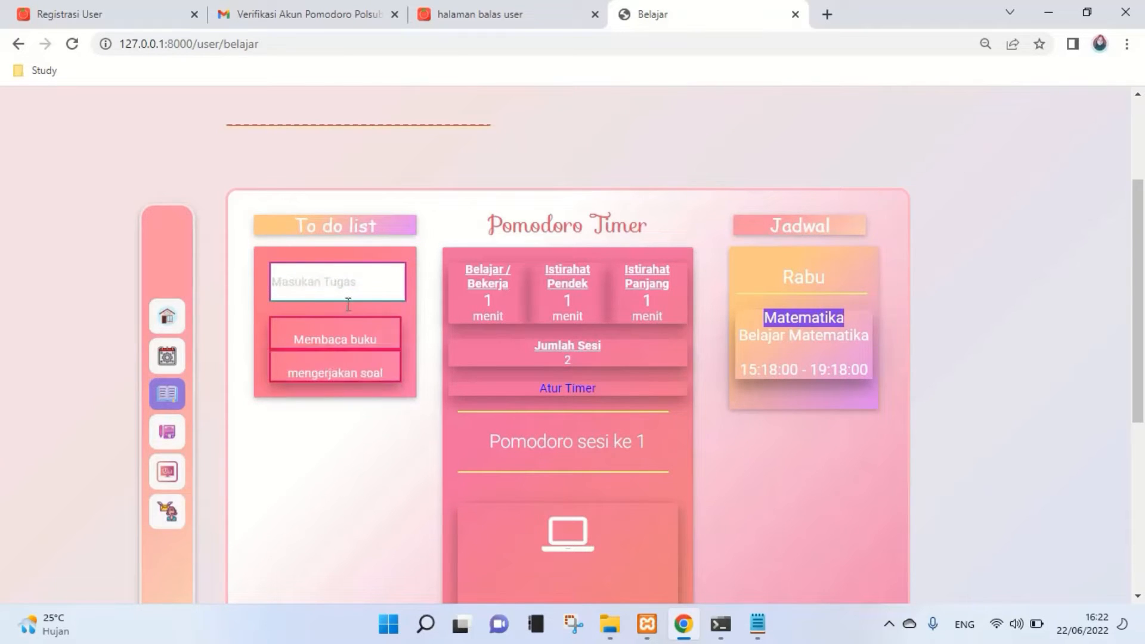
pyautogui.moveTo(344, 350)
# - Try ticking off Membaca buku, dismiss the not-in-work-session warning, and check the Matematika time range
pyautogui.click(357, 351)
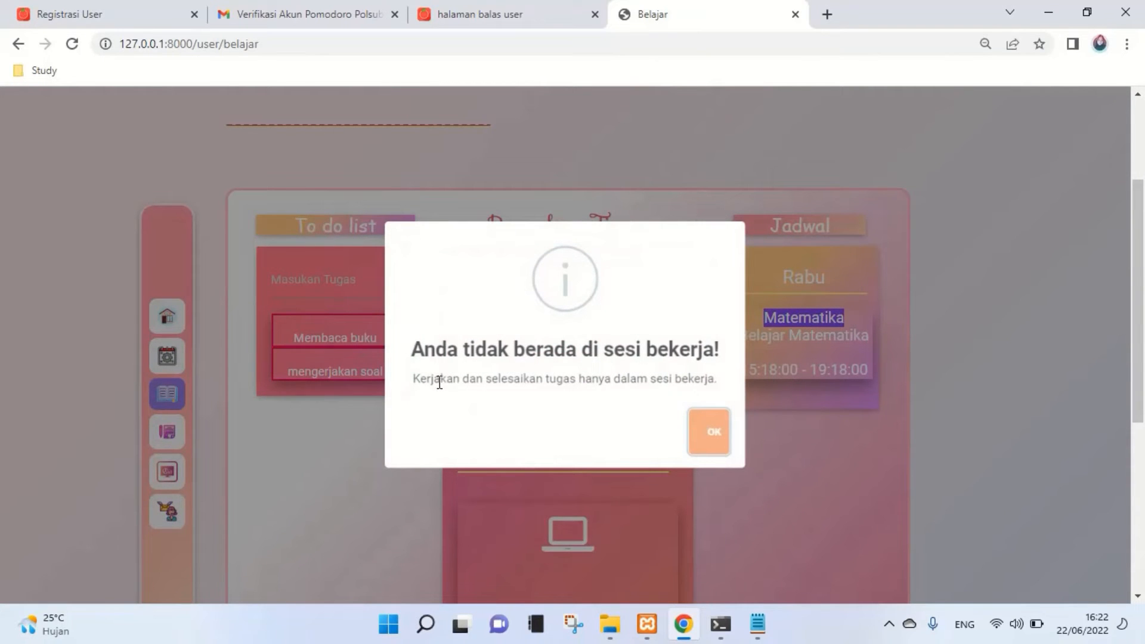
pyautogui.click(709, 431)
pyautogui.scroll(-1, 713, 425)
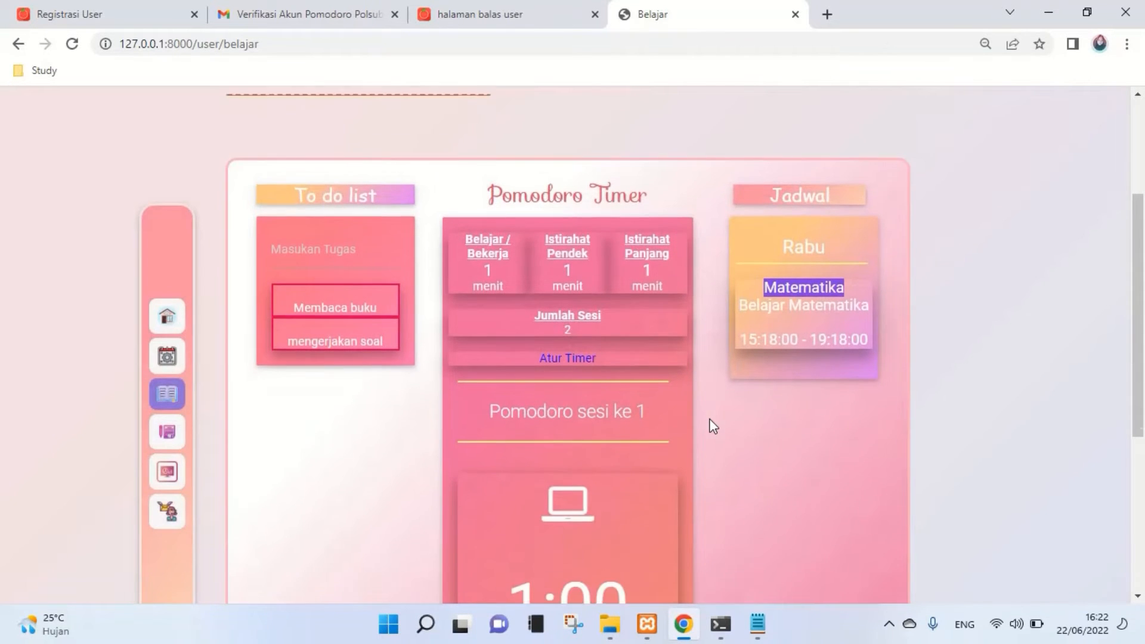
pyautogui.scroll(-1, 710, 420)
pyautogui.scroll(-3, 561, 350)
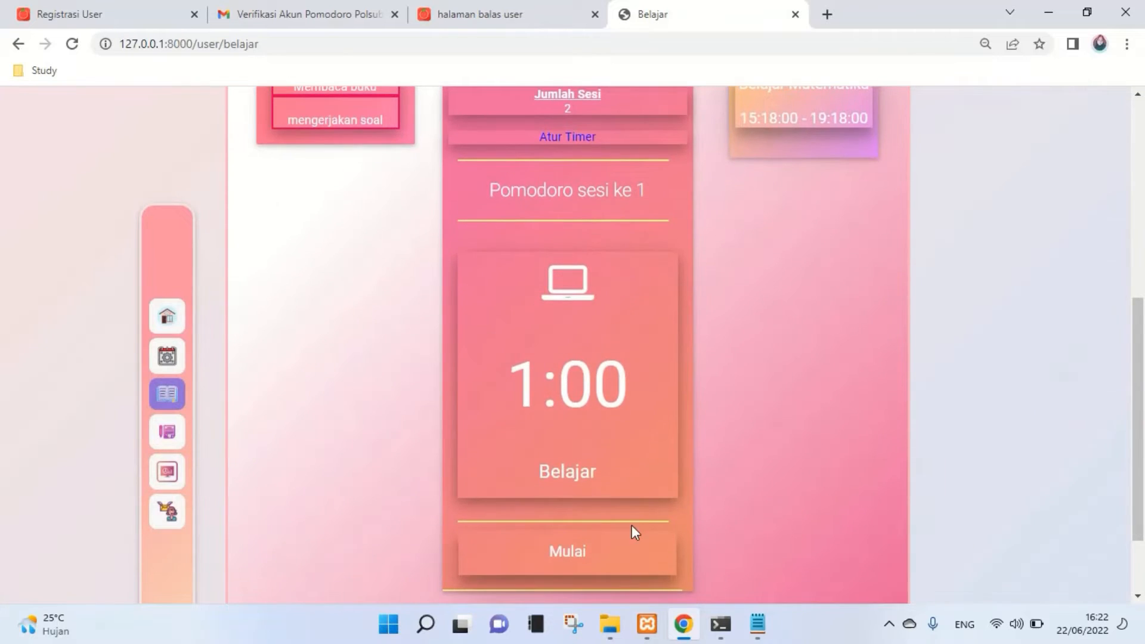
pyautogui.scroll(2, 698, 393)
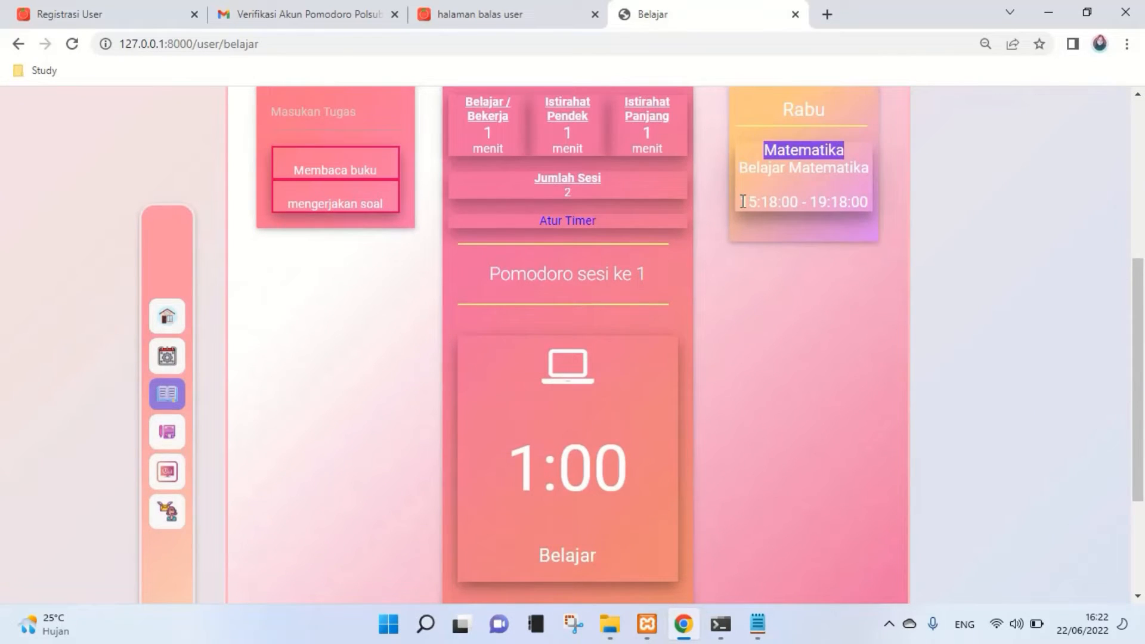
pyautogui.moveTo(742, 201); pyautogui.dragTo(896, 203)
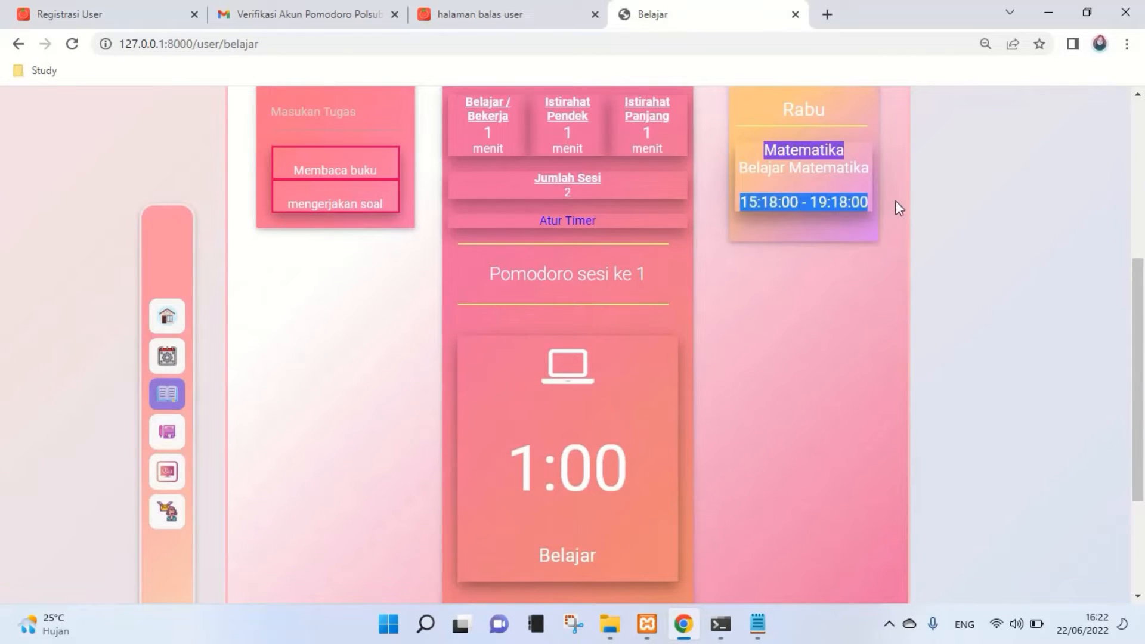
pyautogui.click(776, 202)
pyautogui.scroll(-3, 715, 436)
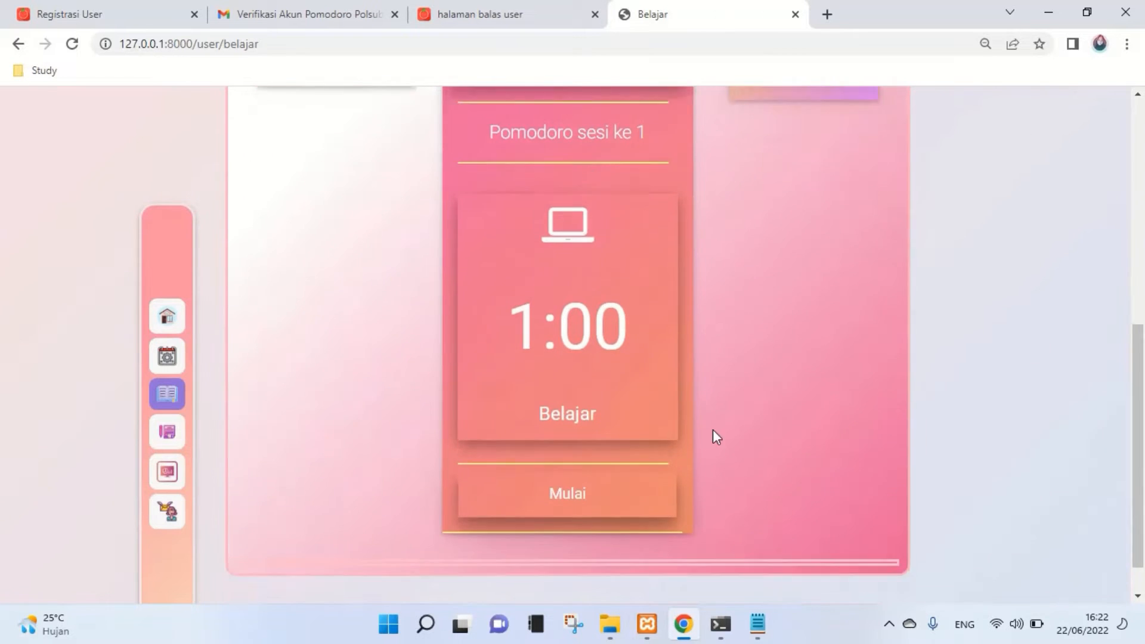
# - Start the one-minute countdown, confirming Belajar Matematika as this cycle's schedule
pyautogui.click(584, 480)
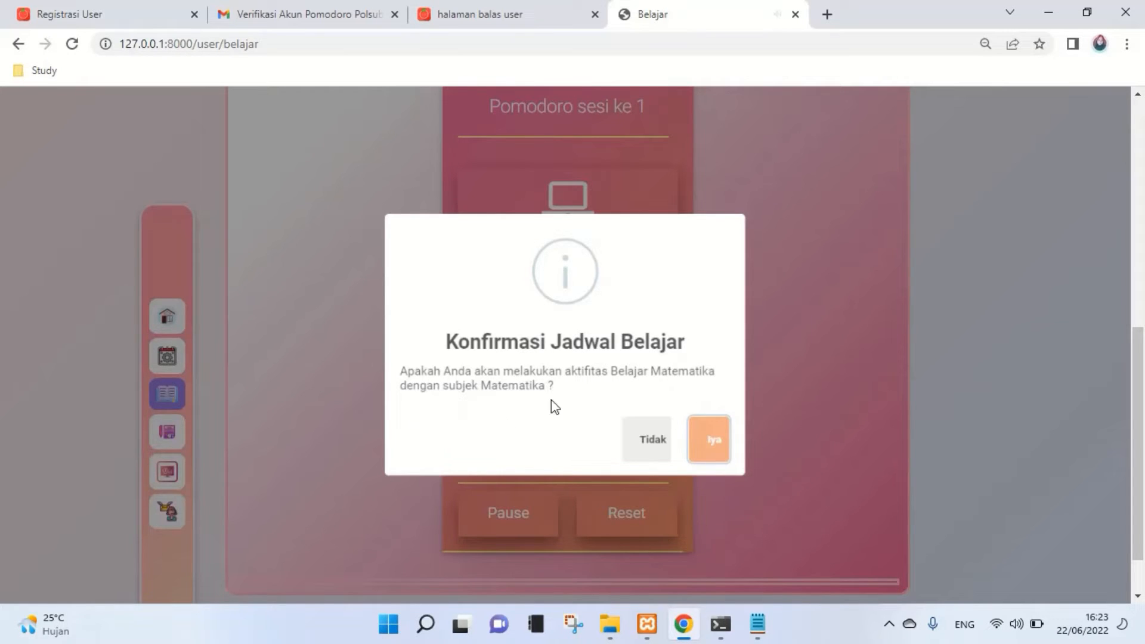
pyautogui.moveTo(557, 387); pyautogui.dragTo(472, 386)
pyautogui.click(713, 451)
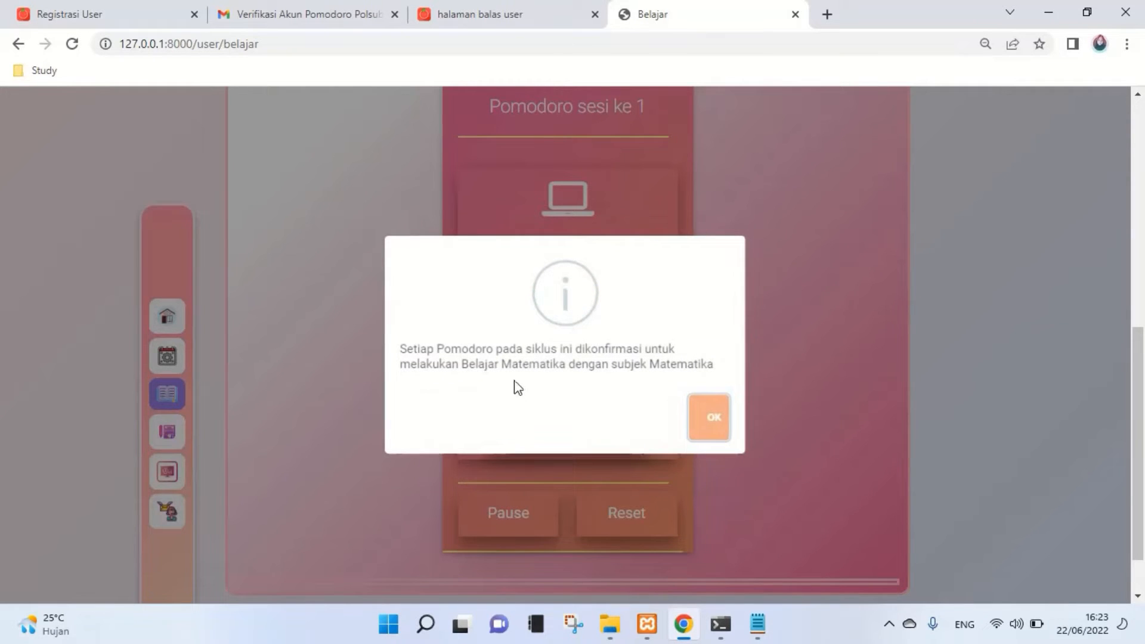
pyautogui.click(585, 464)
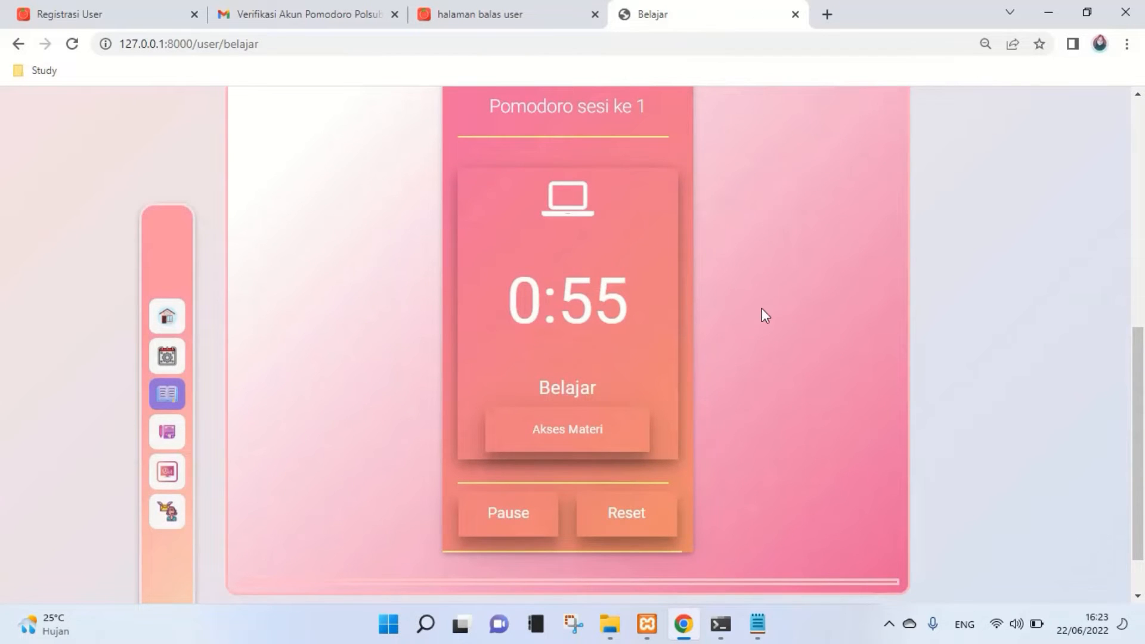
pyautogui.scroll(3, 766, 353)
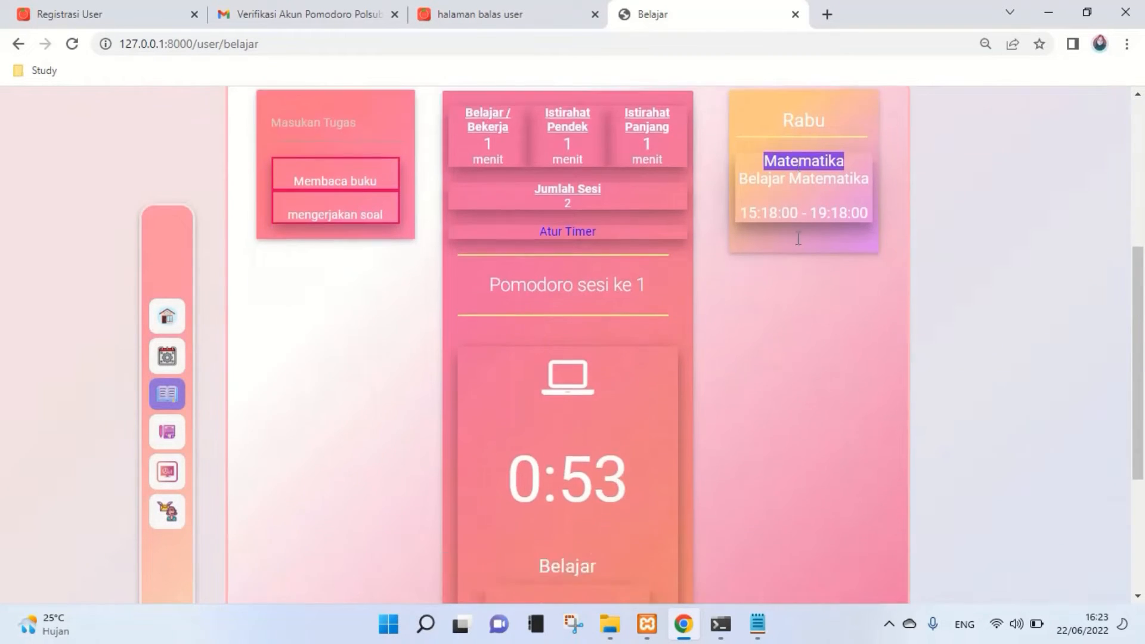
pyautogui.scroll(-3, 798, 238)
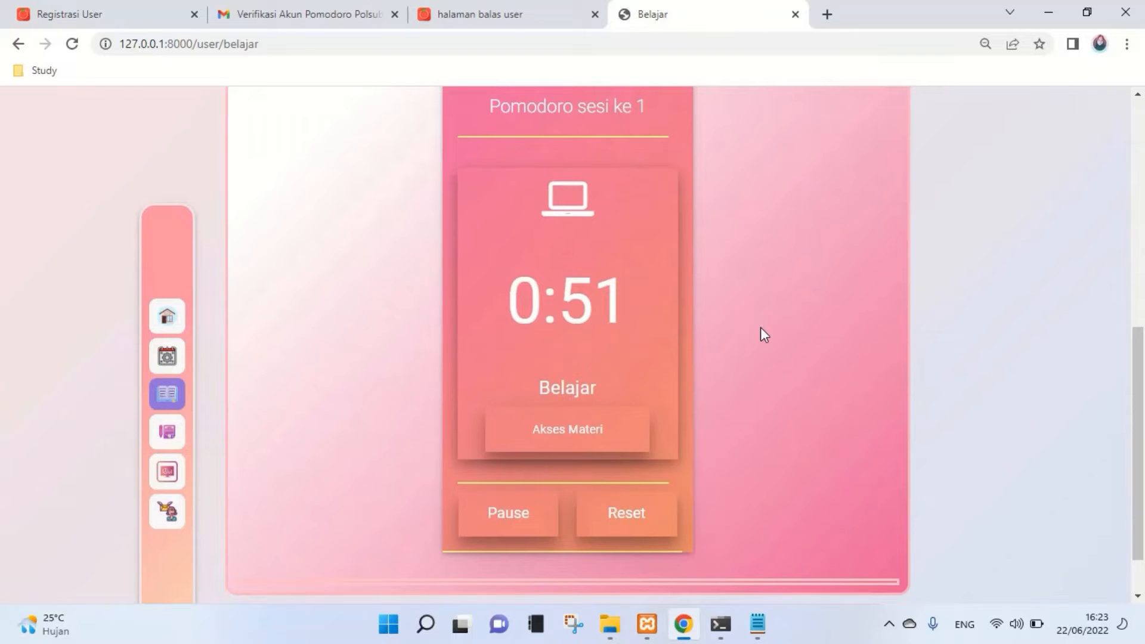
pyautogui.click(546, 436)
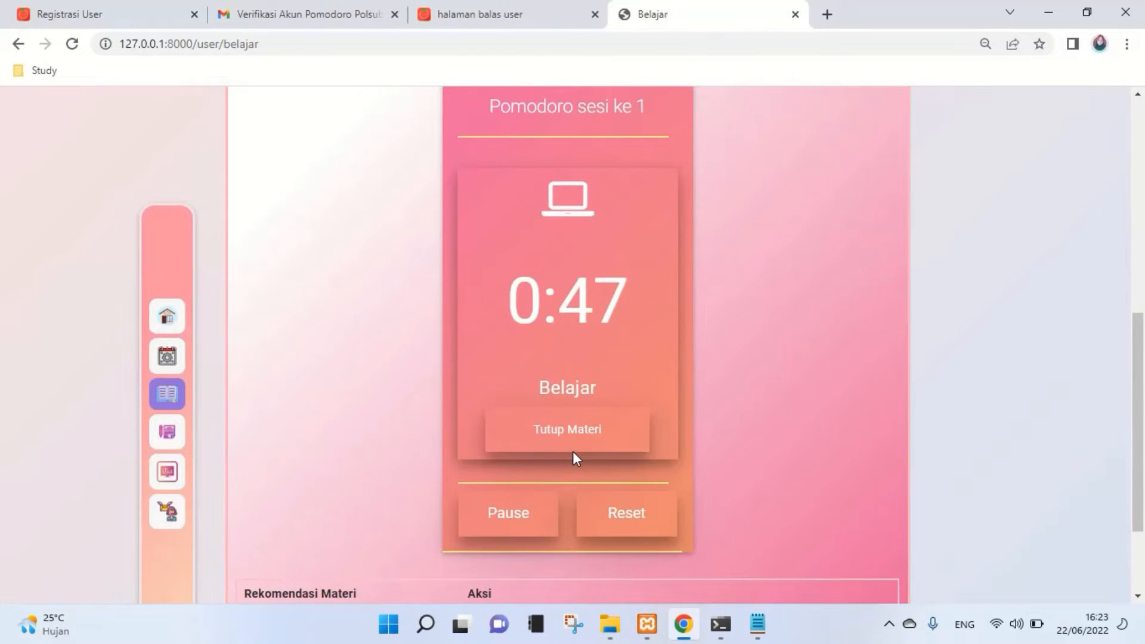
pyautogui.scroll(6, 573, 451)
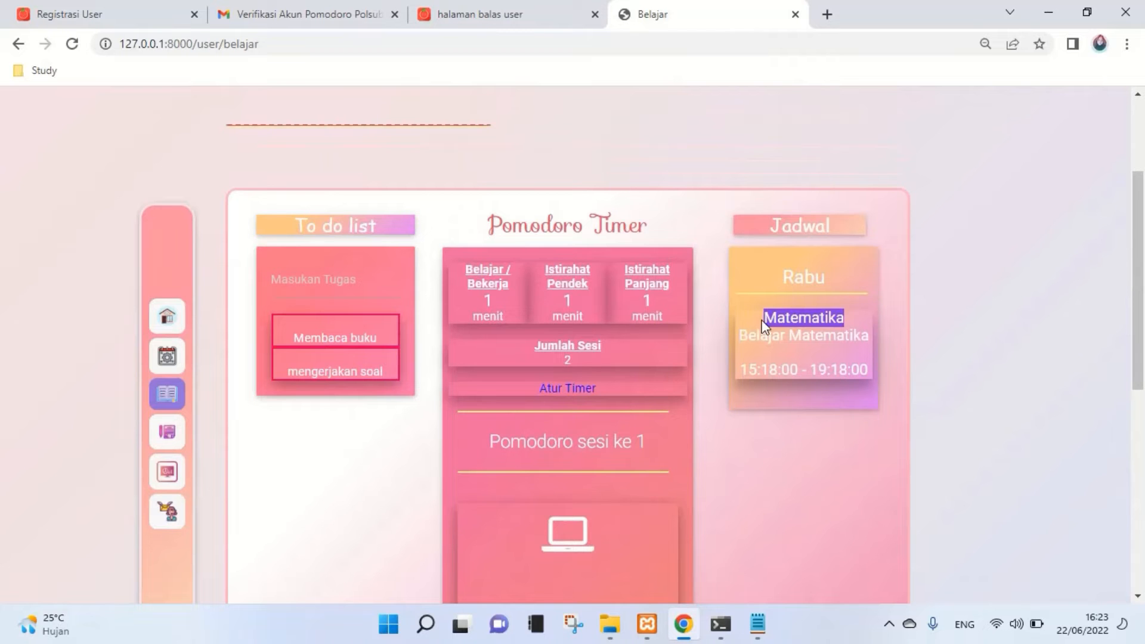
pyautogui.scroll(-8, 739, 391)
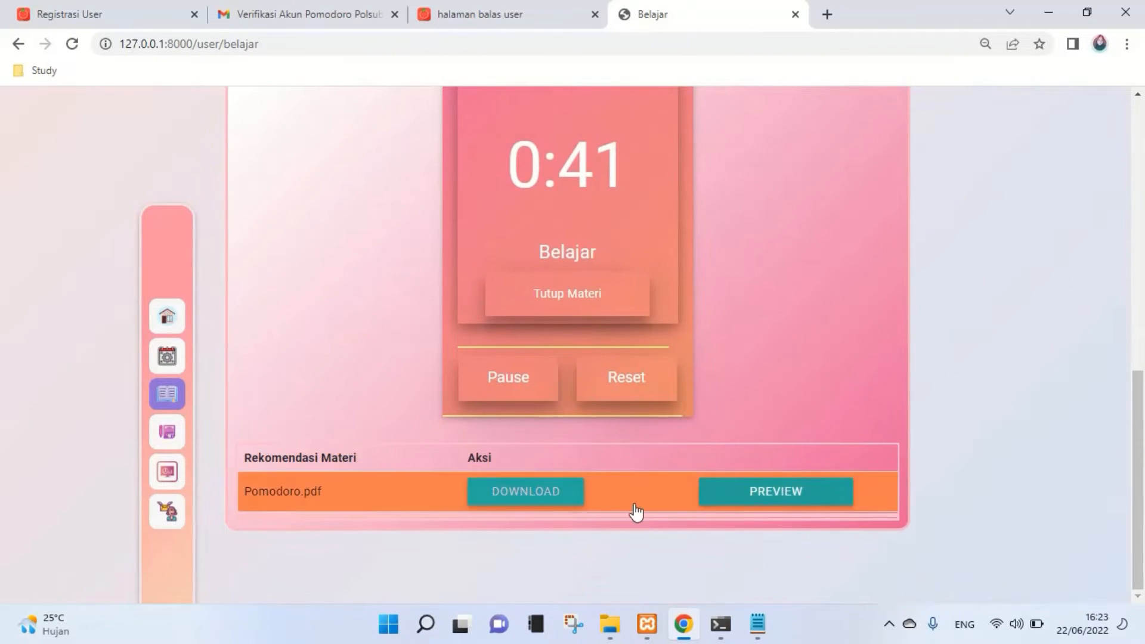
pyautogui.click(728, 496)
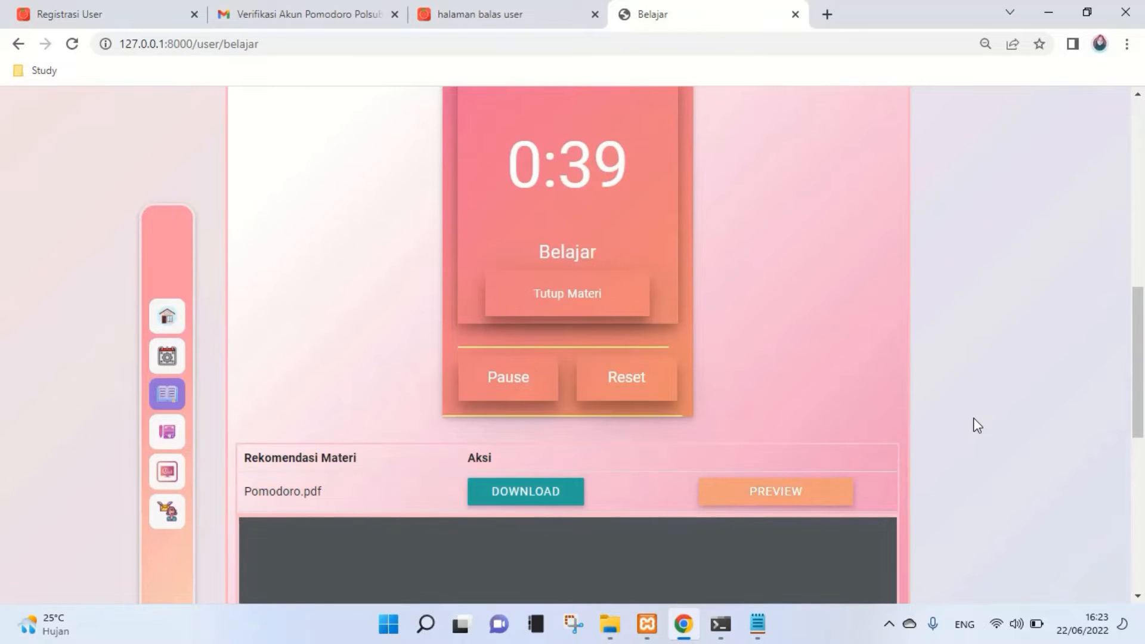
pyautogui.scroll(-4, 973, 417)
pyautogui.scroll(-3, 976, 422)
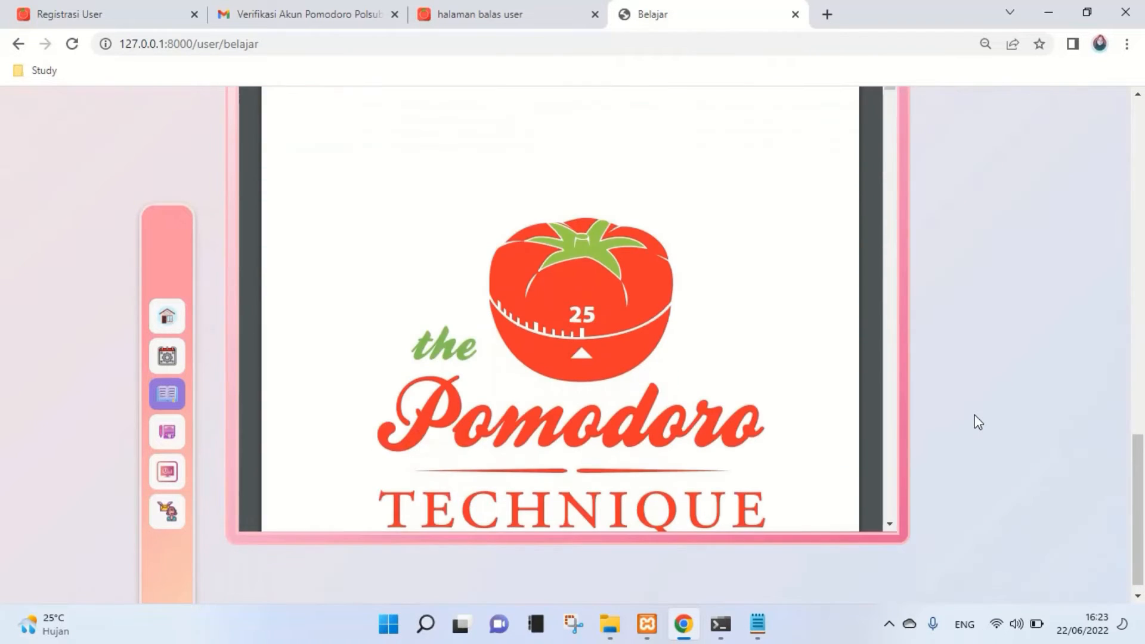
pyautogui.scroll(6, 975, 422)
pyautogui.scroll(3, 945, 391)
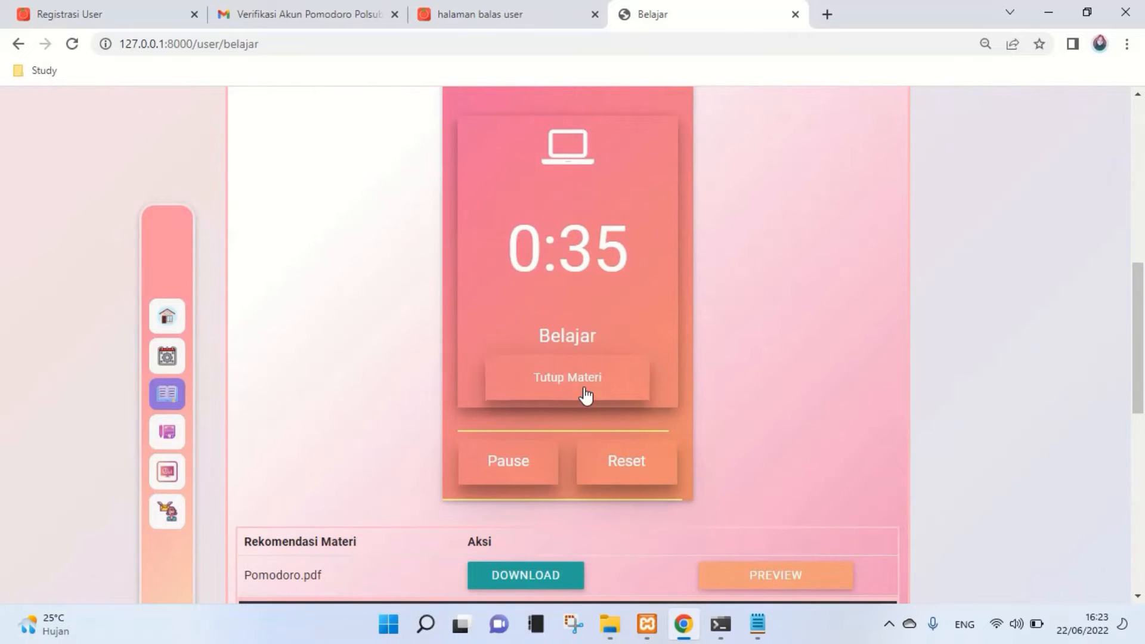
pyautogui.click(590, 396)
pyautogui.scroll(1, 760, 387)
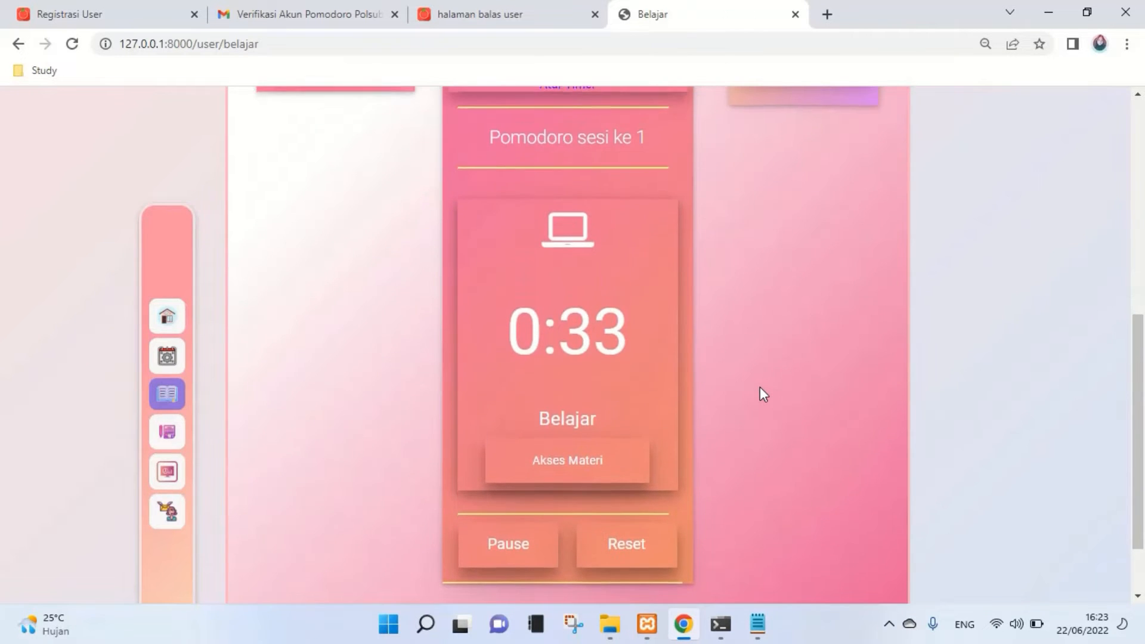
pyautogui.scroll(-1, 656, 417)
# - Pause and then resume the running study countdown
pyautogui.click(494, 466)
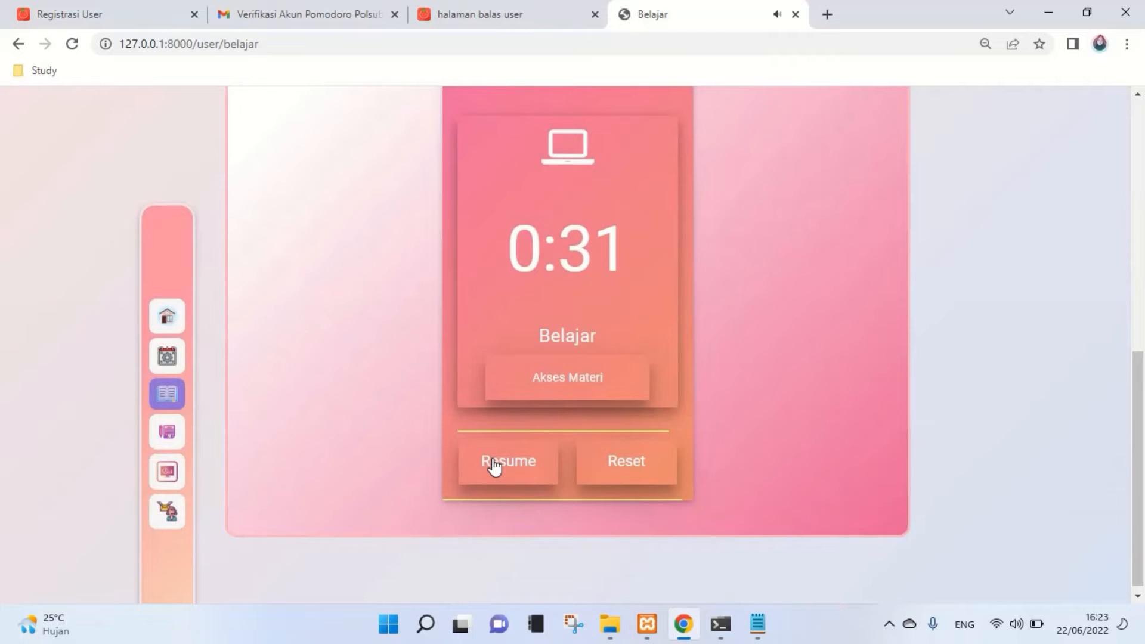
pyautogui.click(494, 465)
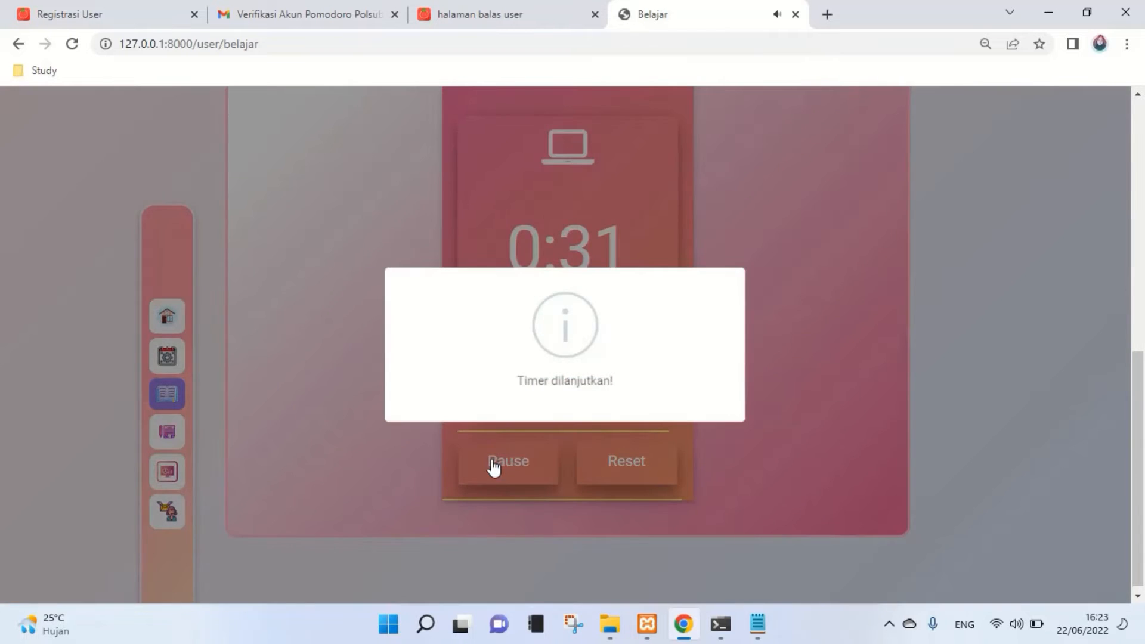
pyautogui.scroll(3, 836, 378)
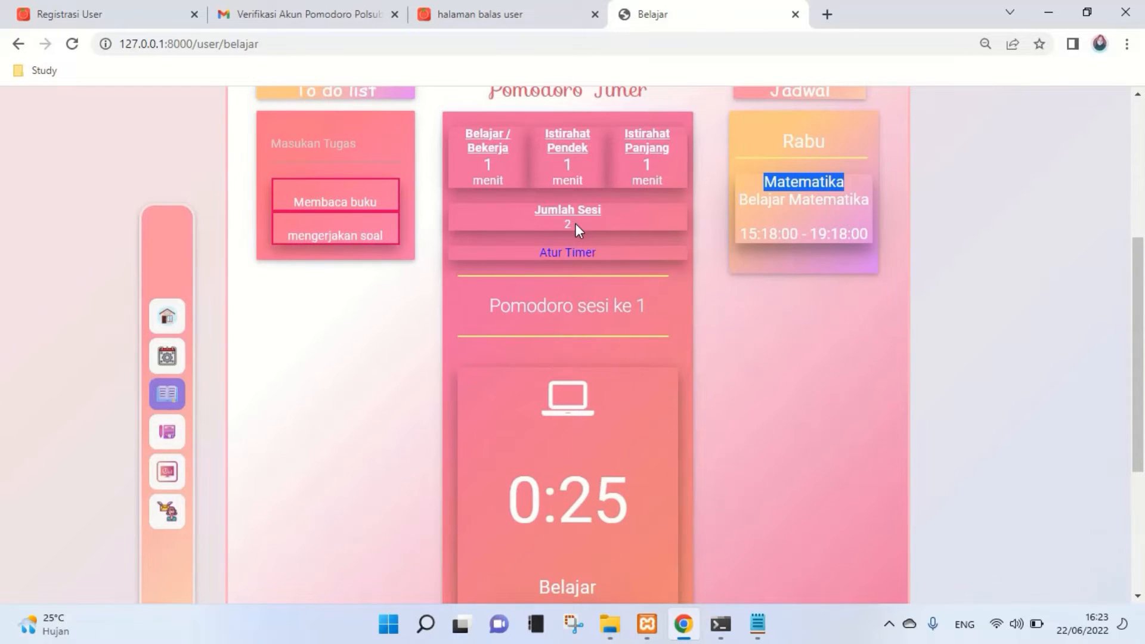
pyautogui.scroll(-1, 575, 223)
pyautogui.scroll(-1, 576, 224)
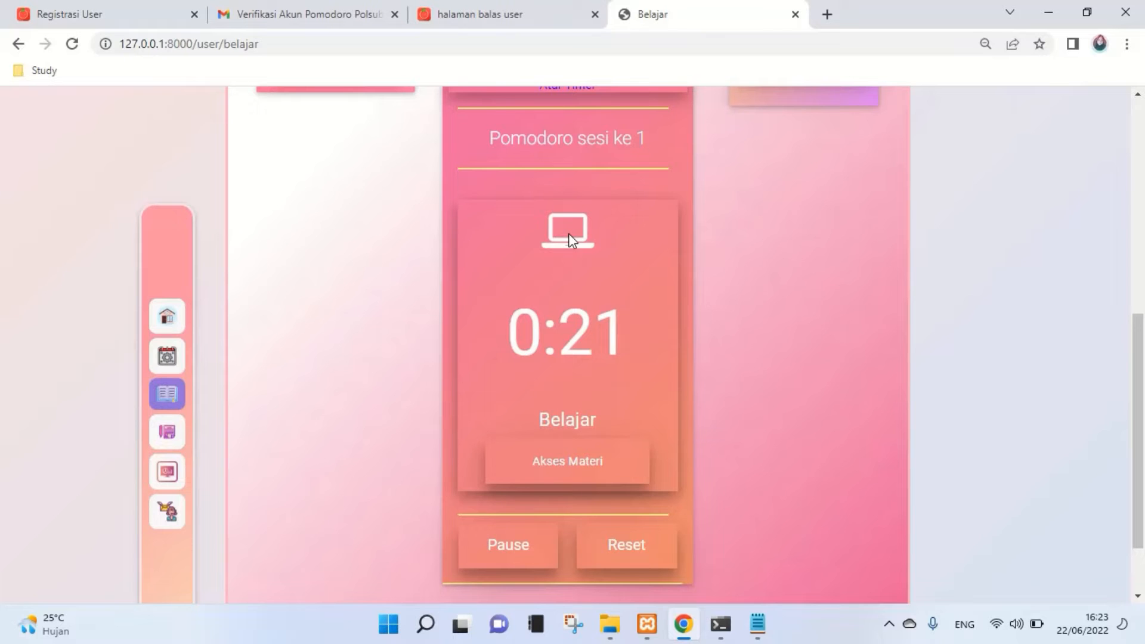
pyautogui.scroll(1, 603, 280)
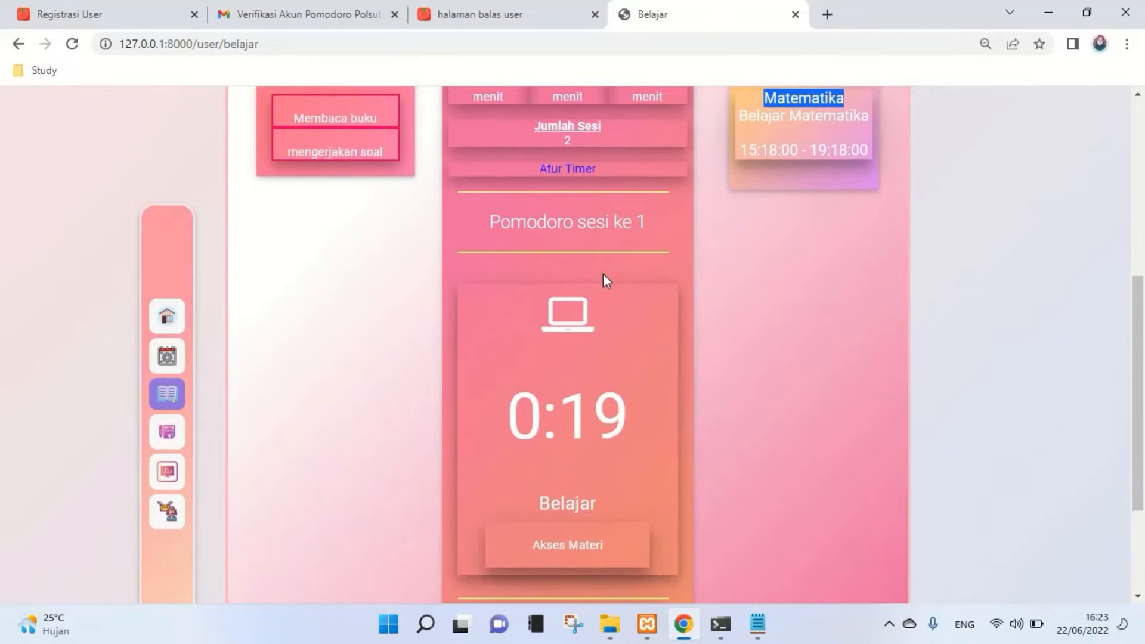
pyautogui.scroll(1, 603, 274)
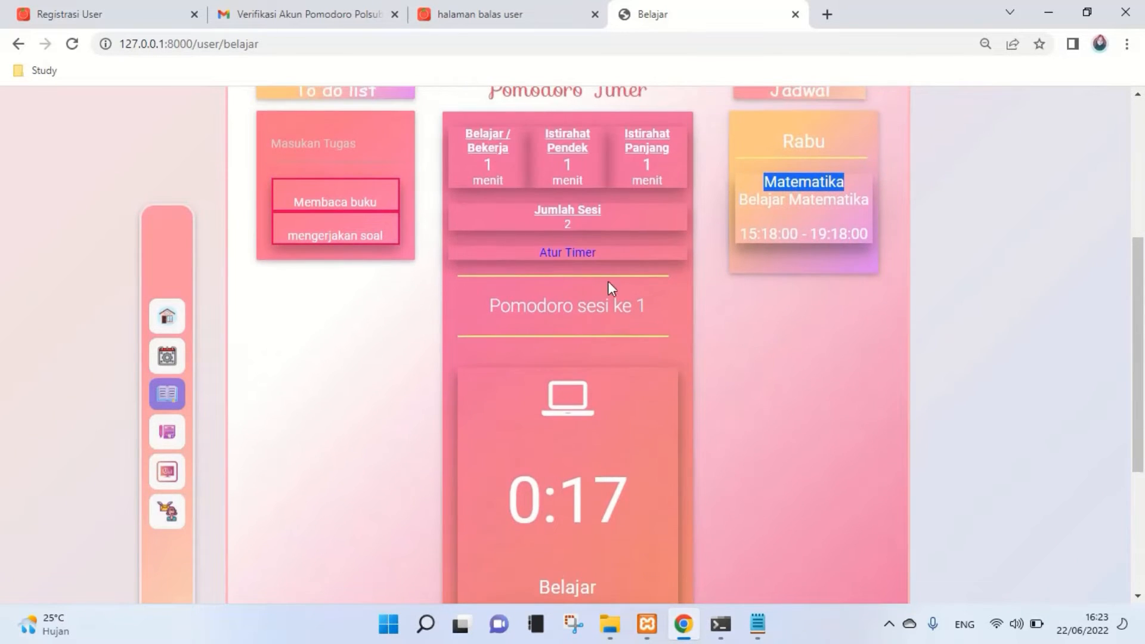
pyautogui.scroll(1, 639, 341)
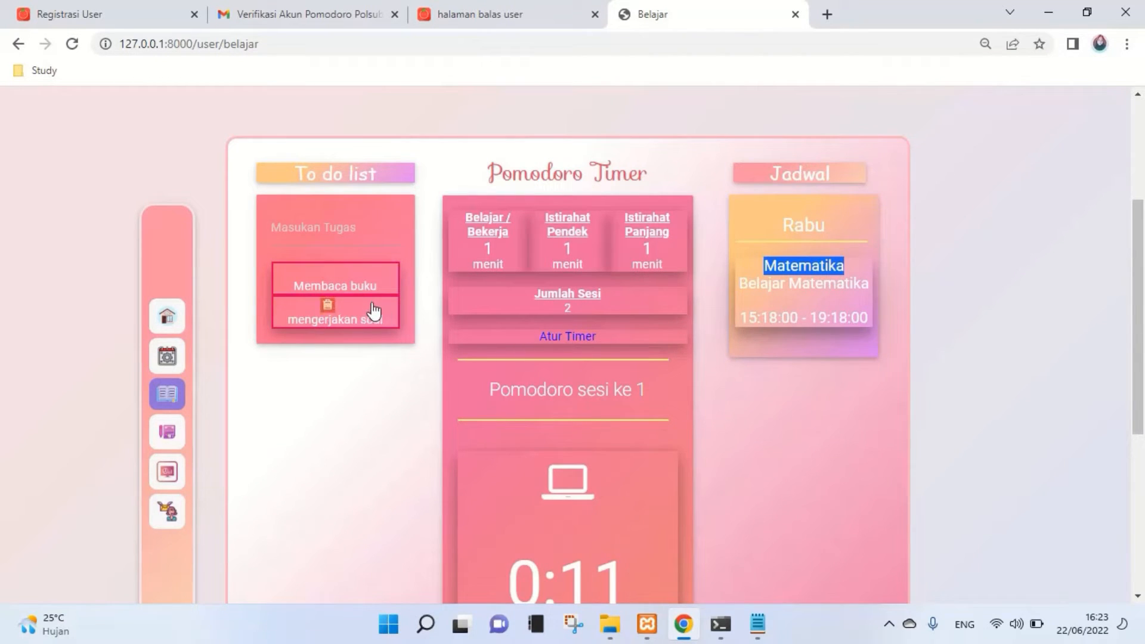
# - Strike through the Membaca buku to-do item and let the session reach 0:00
pyautogui.moveTo(373, 291)
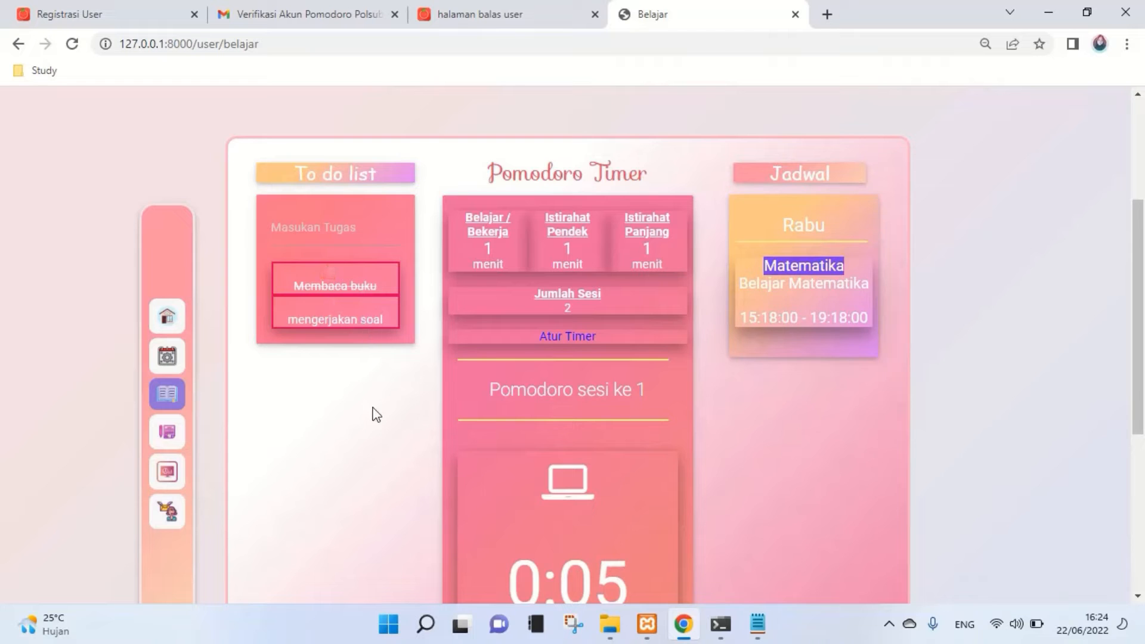
pyautogui.click(356, 292)
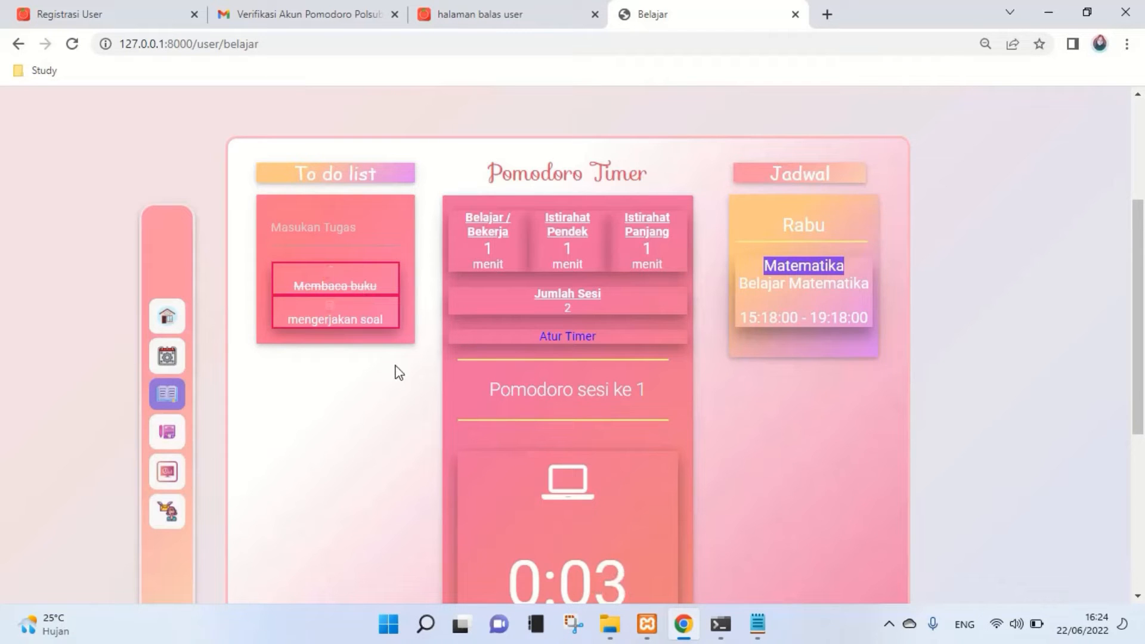
pyautogui.scroll(-1, 398, 375)
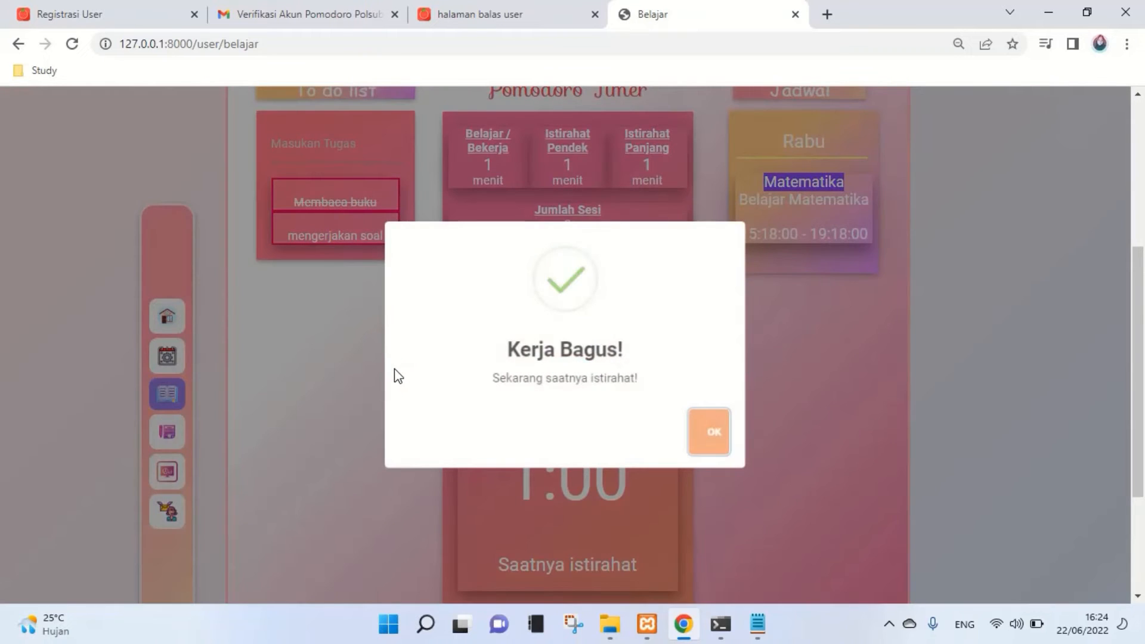
# - Dismiss 'Kerja Bagus!' and start the short break countdown
pyautogui.click(709, 437)
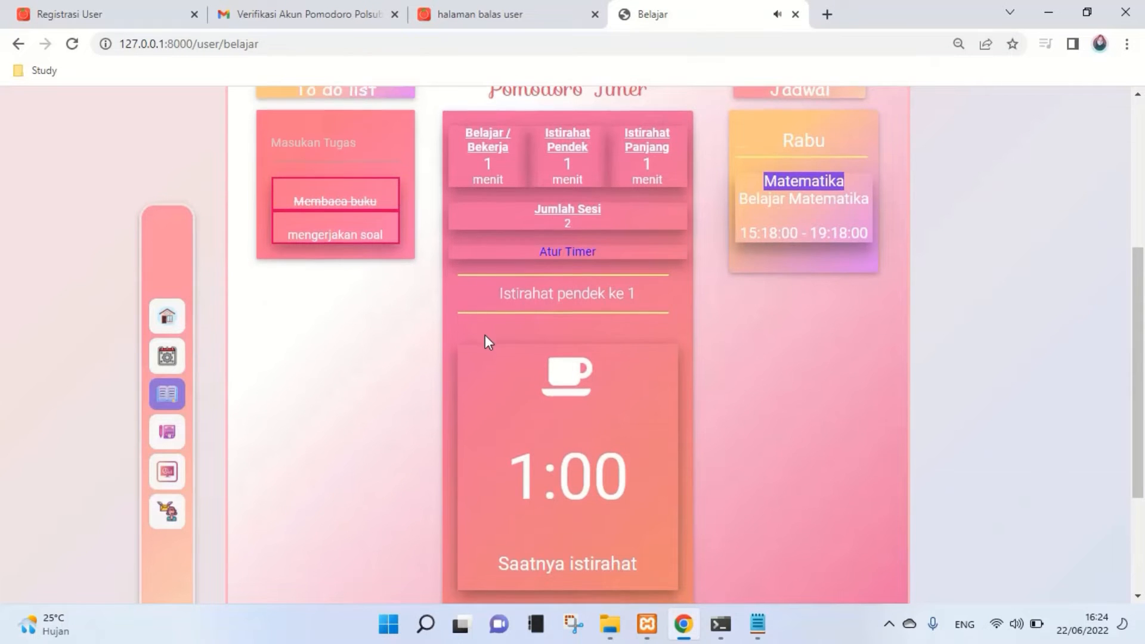
pyautogui.scroll(-1, 485, 334)
pyautogui.click(558, 563)
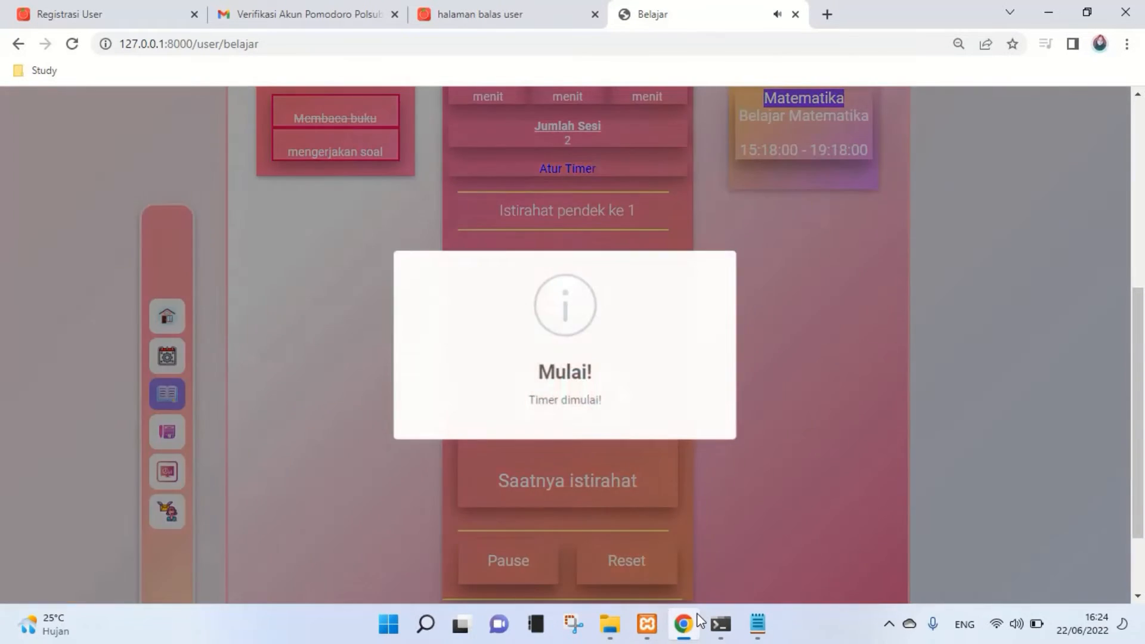
pyautogui.moveTo(684, 624)
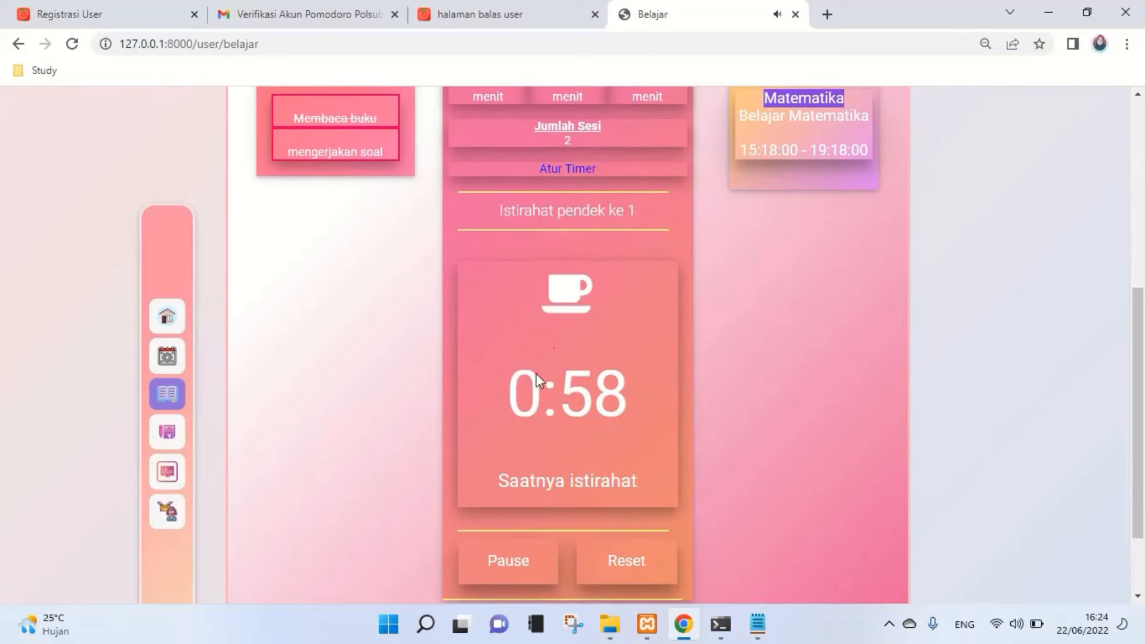
# - Try ticking off mengerjakan soal and dismiss the not-in-work-session warning
pyautogui.scroll(2, 562, 424)
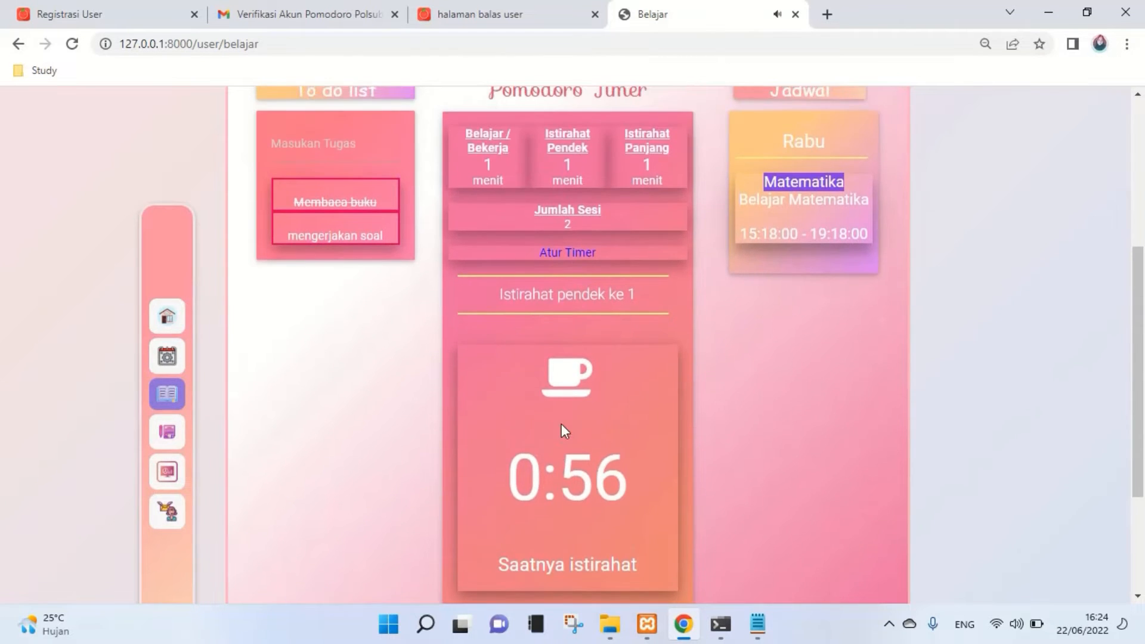
pyautogui.scroll(-2, 561, 424)
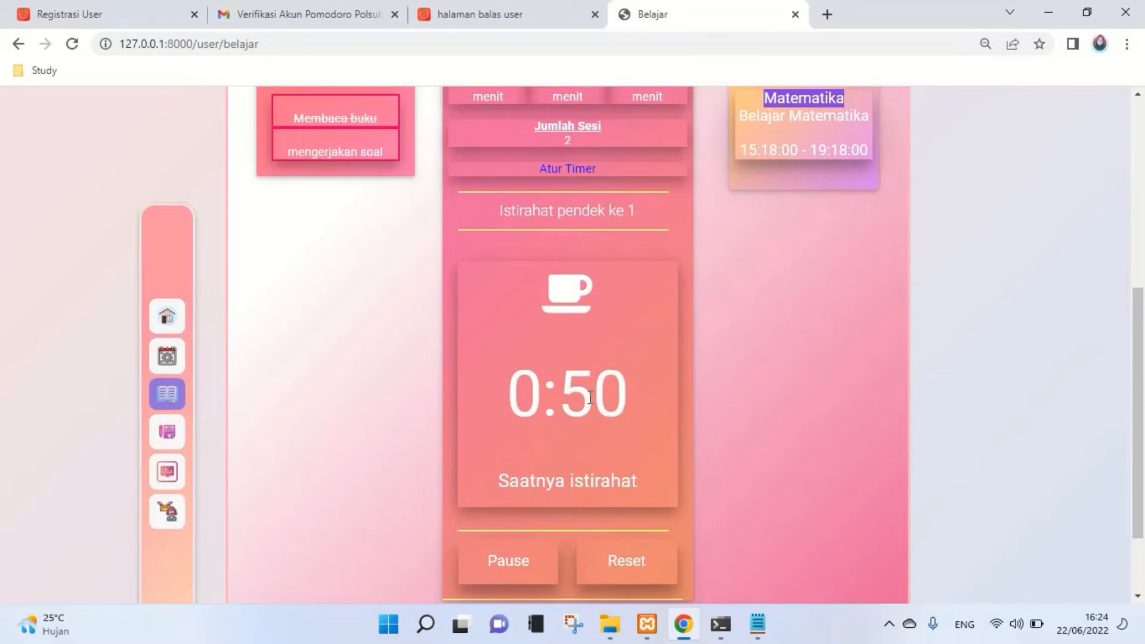
pyautogui.scroll(3, 601, 445)
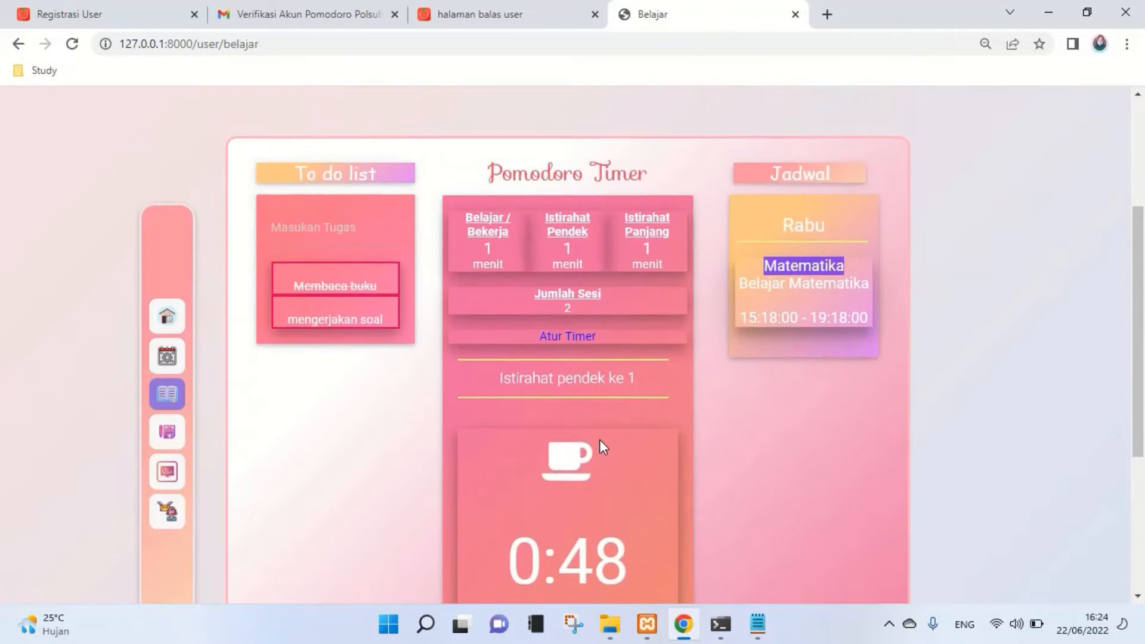
pyautogui.scroll(-3, 599, 443)
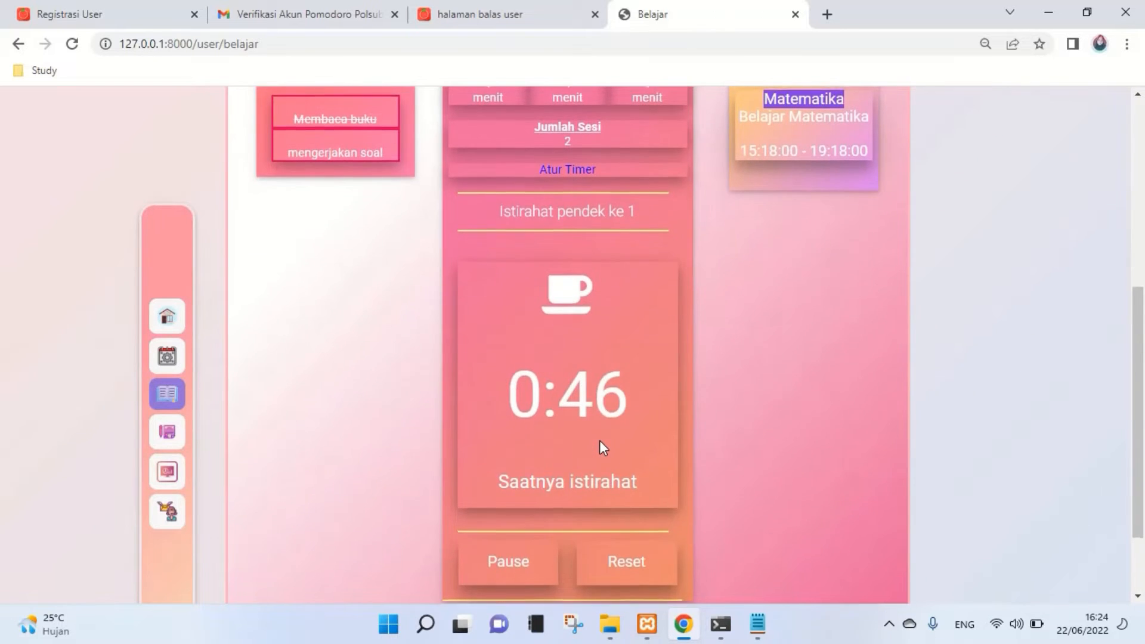
pyautogui.scroll(2, 599, 440)
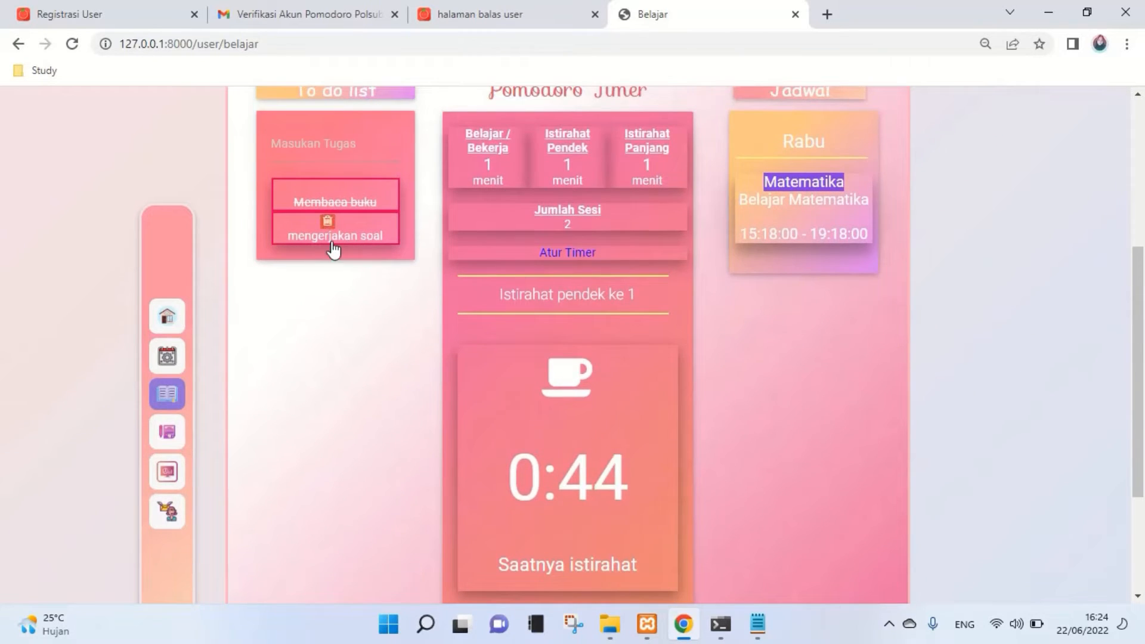
pyautogui.click(331, 241)
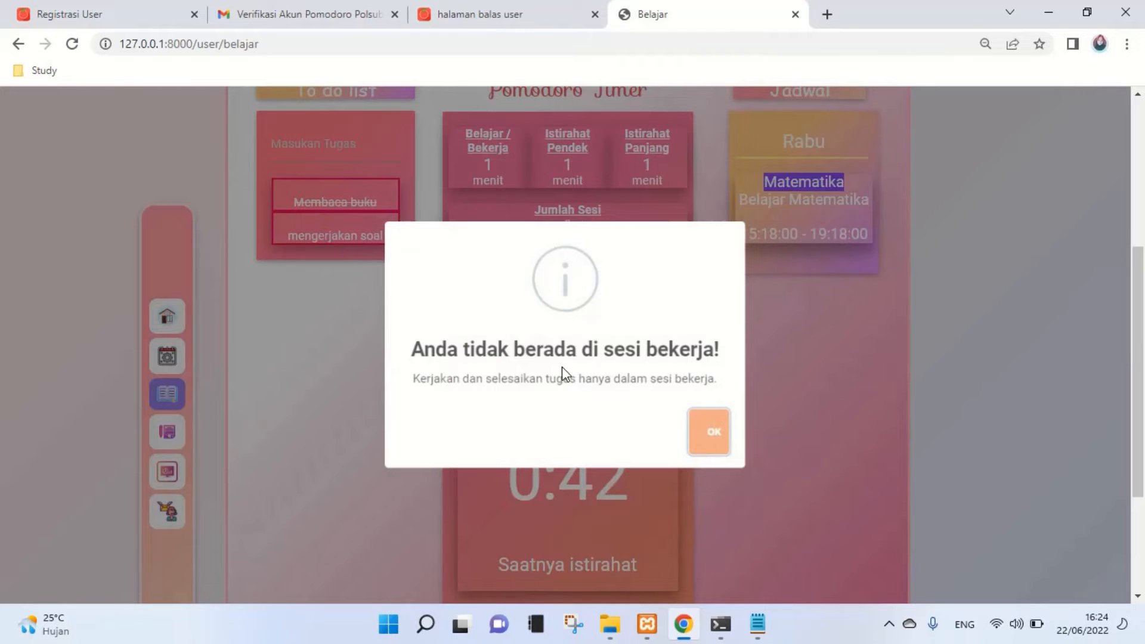
pyautogui.click(714, 442)
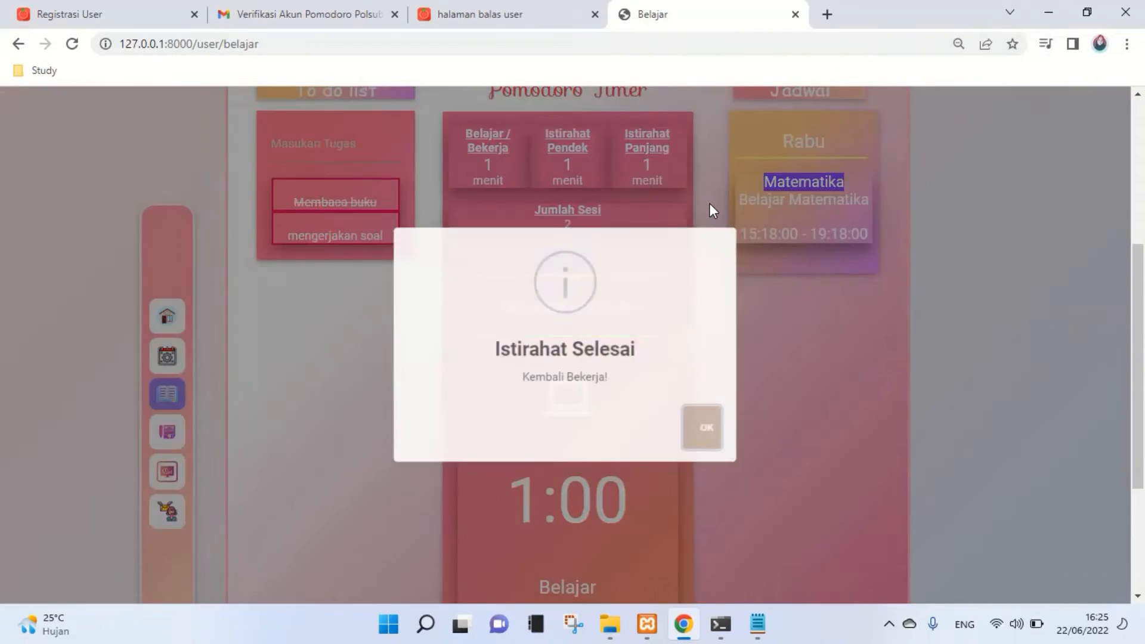
# - Dismiss 'Istirahat Selesai' and start the second work session's 1:00 countdown
pyautogui.click(712, 433)
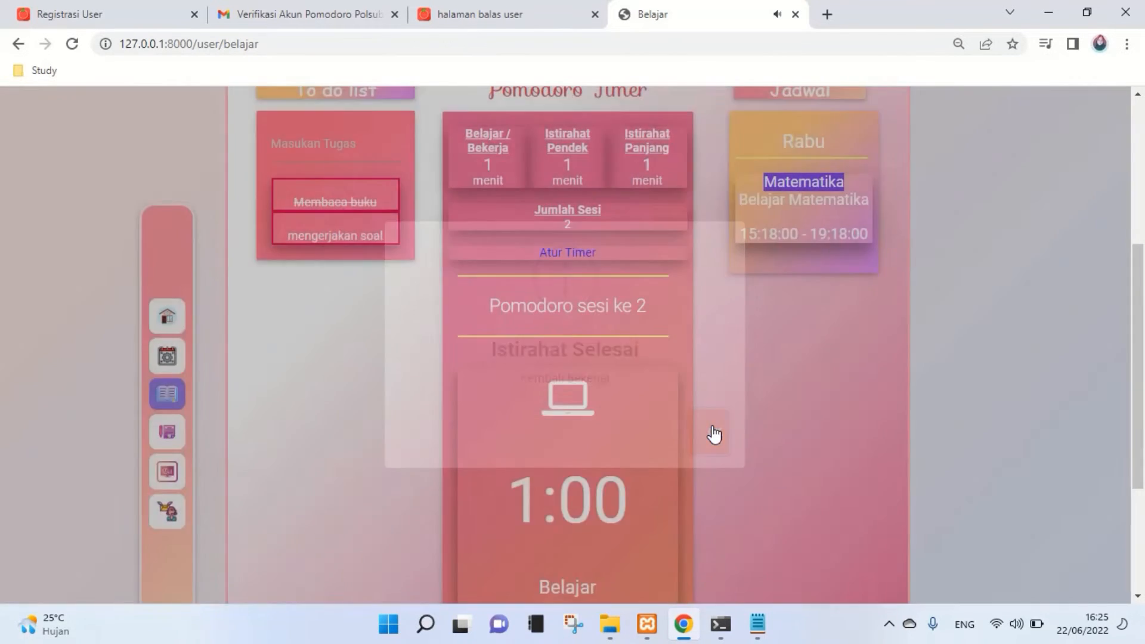
pyautogui.scroll(-3, 711, 432)
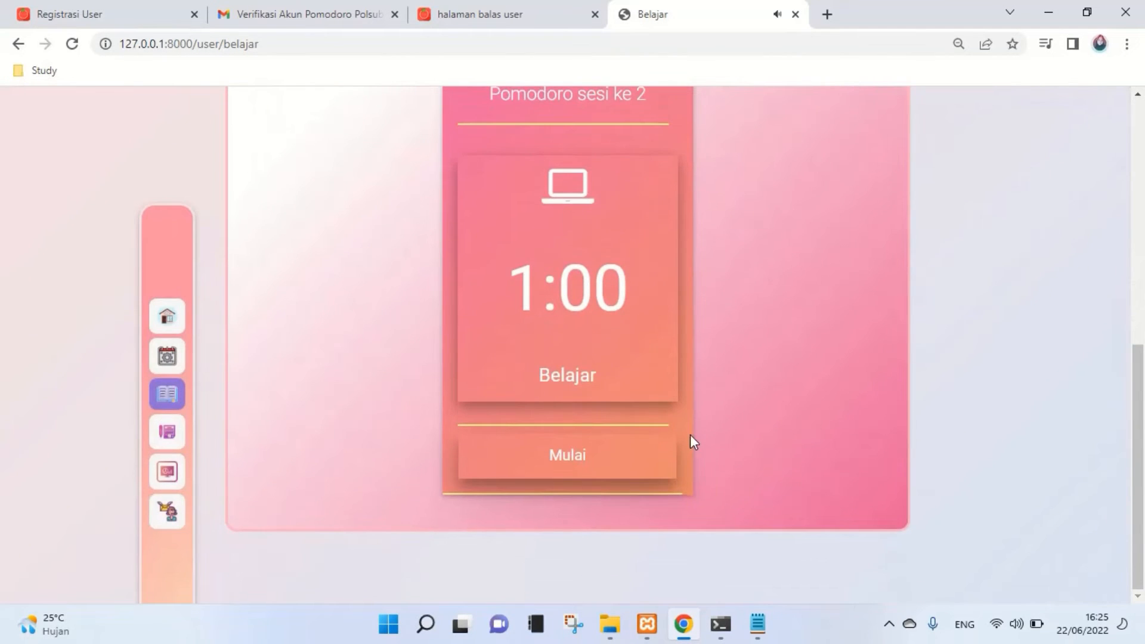
pyautogui.click(633, 456)
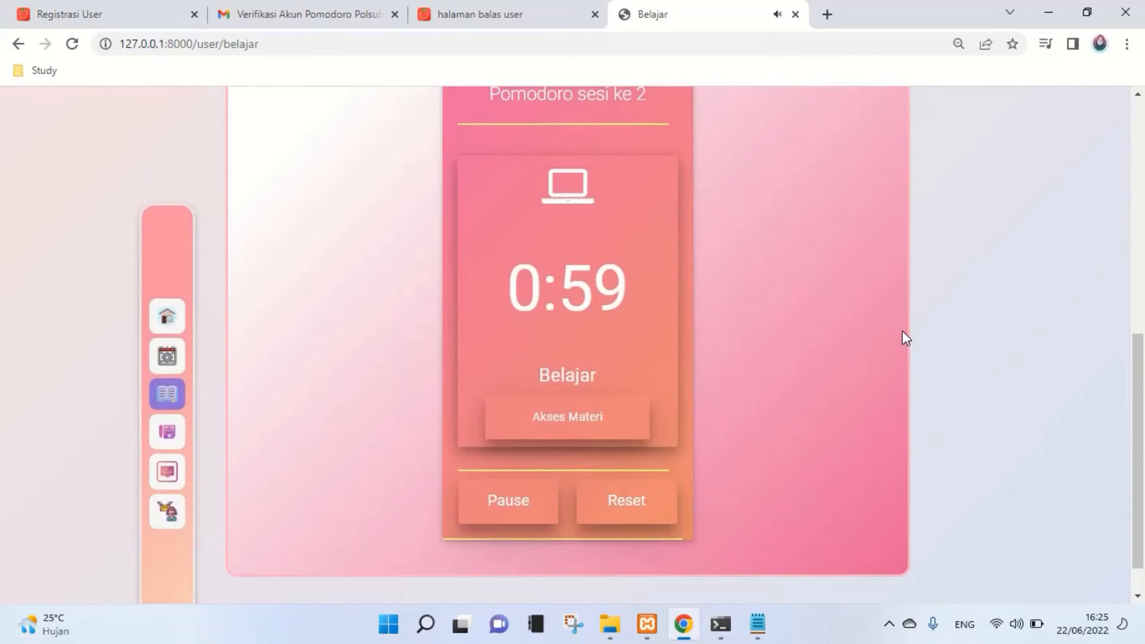
pyautogui.scroll(4, 903, 338)
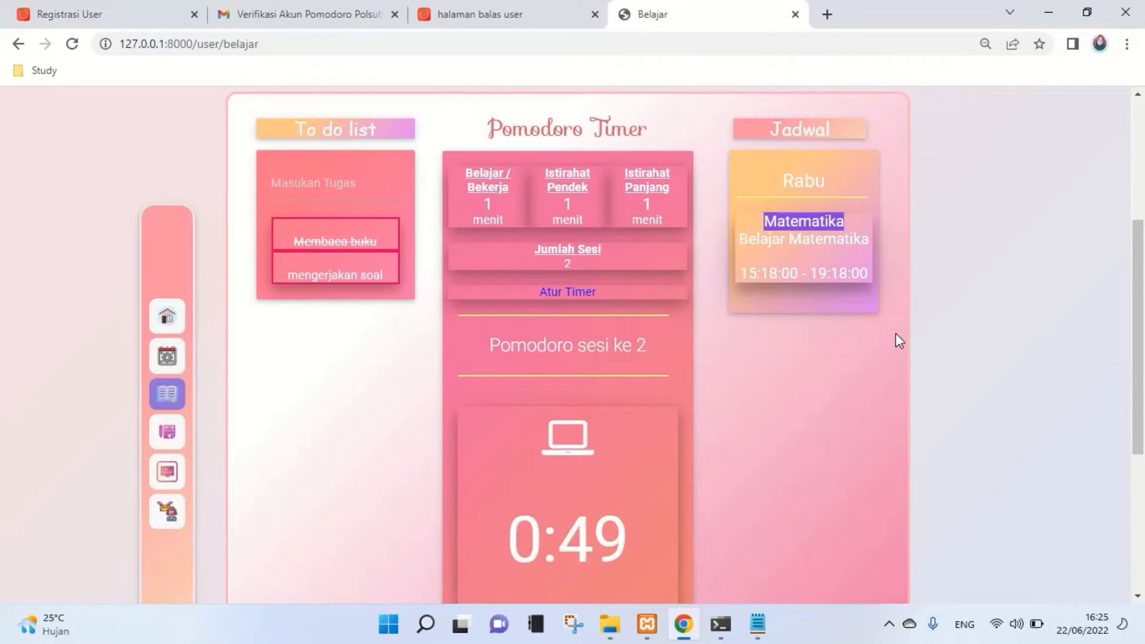
# - Briefly select the Istirahat Panjang duration text, then head for the schedule management page
pyautogui.moveTo(623, 170); pyautogui.dragTo(680, 207)
pyautogui.click(671, 221)
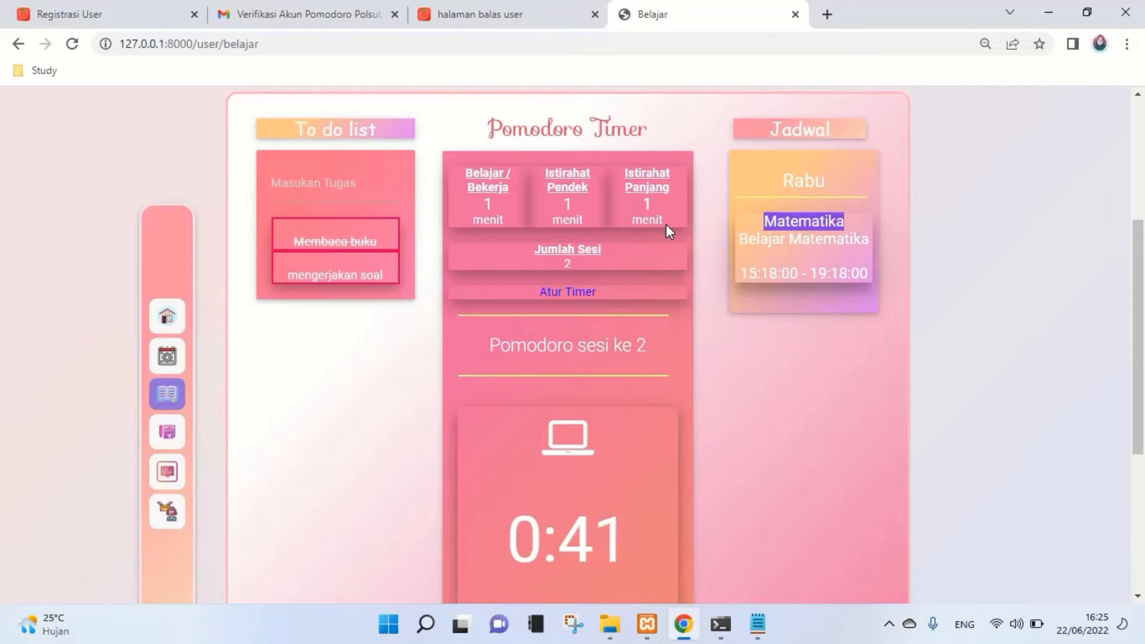
pyautogui.scroll(-1, 666, 226)
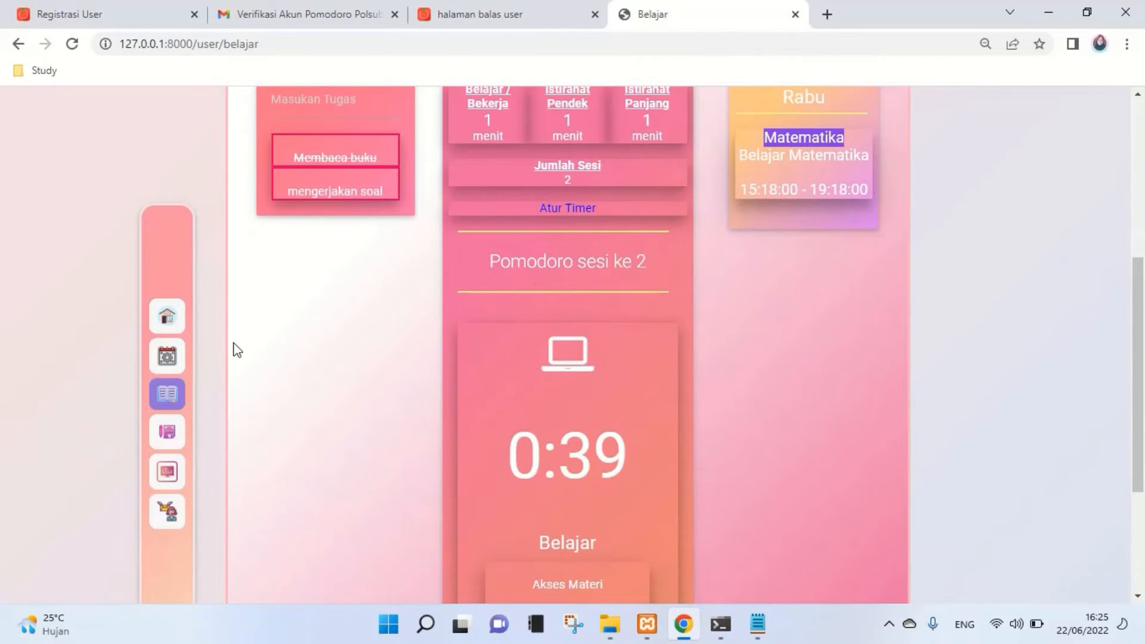
pyautogui.click(167, 357)
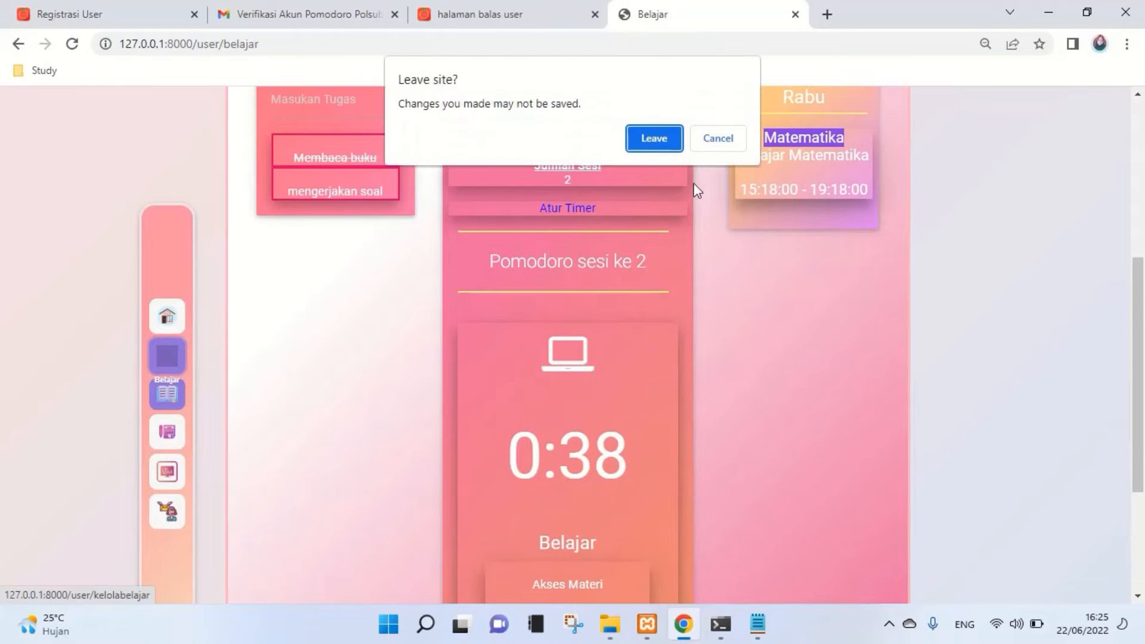
# - Decline Chrome's 'Leave site?' prompt twice so the study timer keeps running
pyautogui.click(718, 138)
pyautogui.scroll(2, 774, 281)
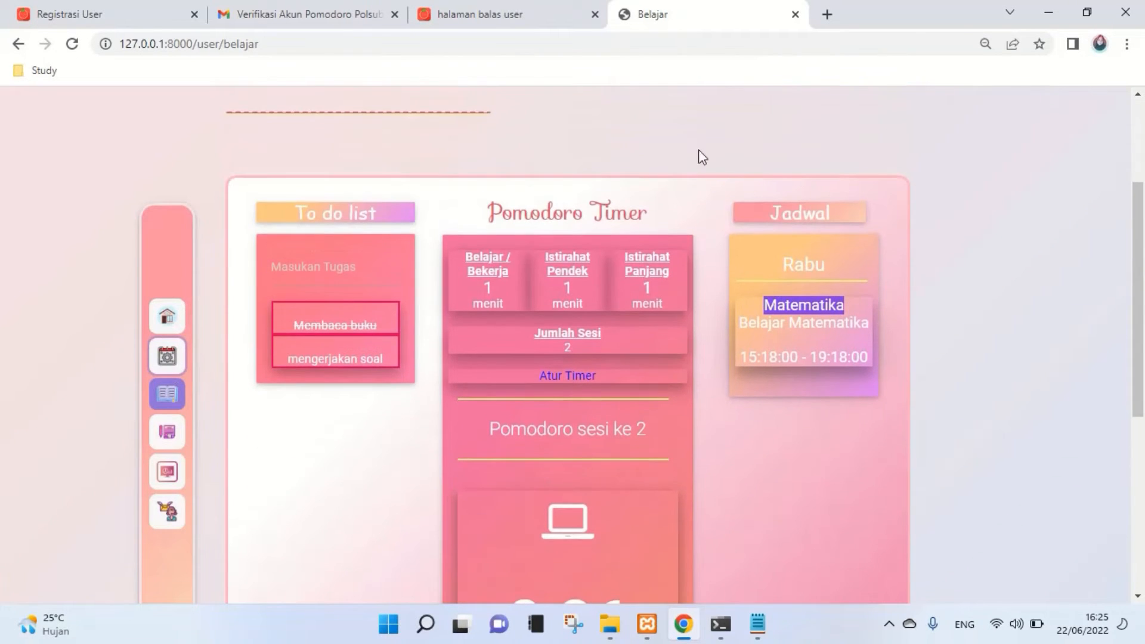
pyautogui.scroll(-1, 611, 280)
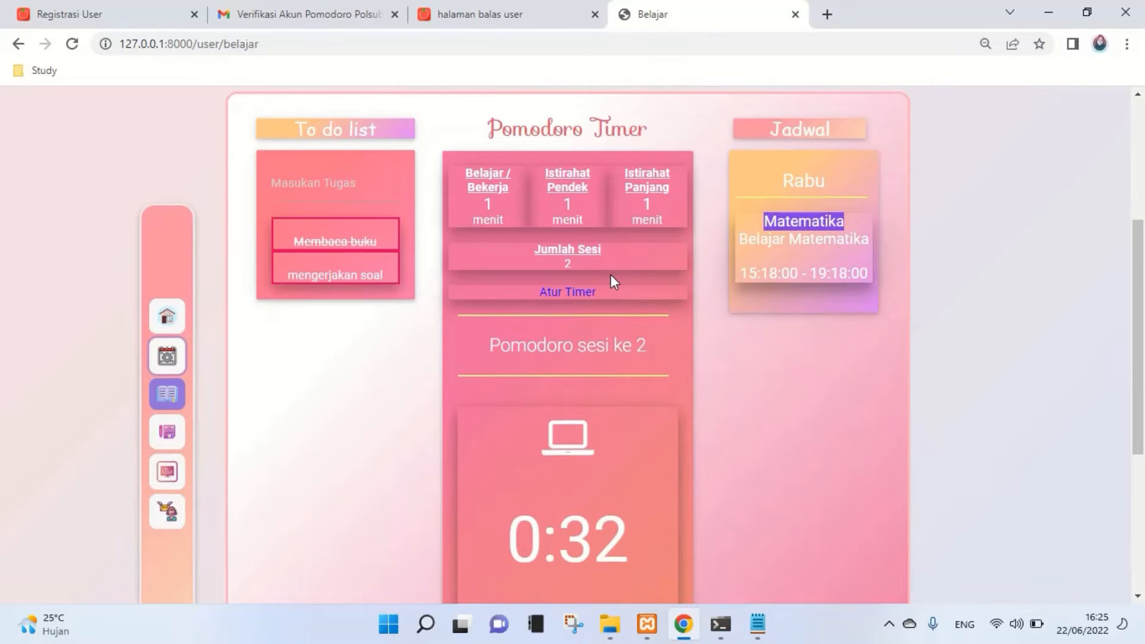
pyautogui.scroll(-2, 611, 275)
pyautogui.scroll(2, 633, 327)
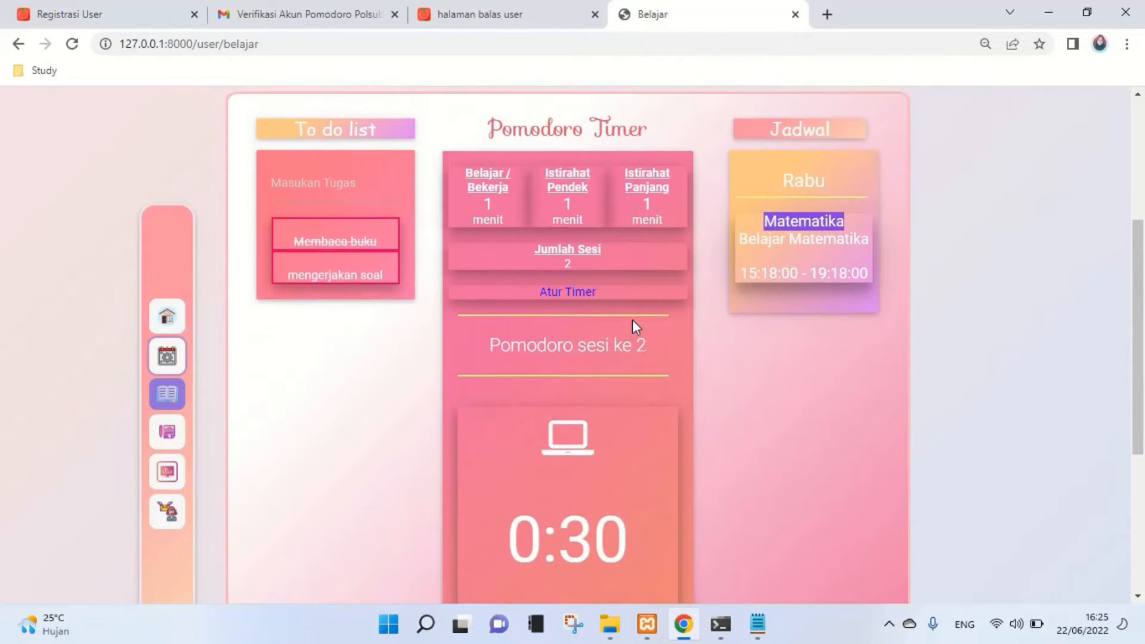
pyautogui.scroll(-1, 634, 327)
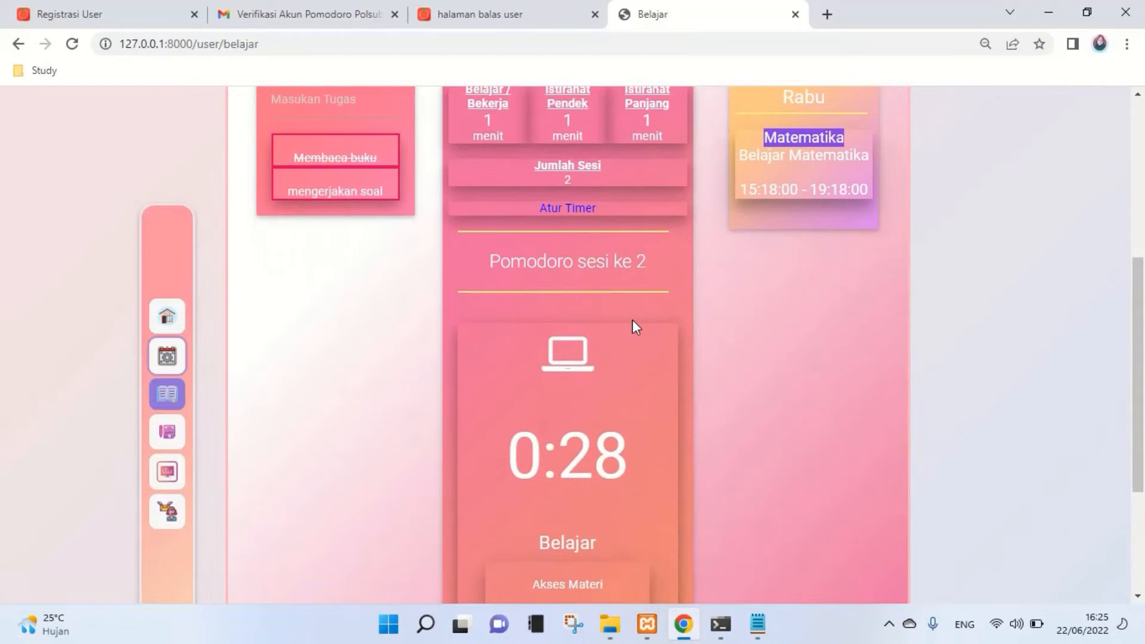
pyautogui.scroll(-2, 632, 322)
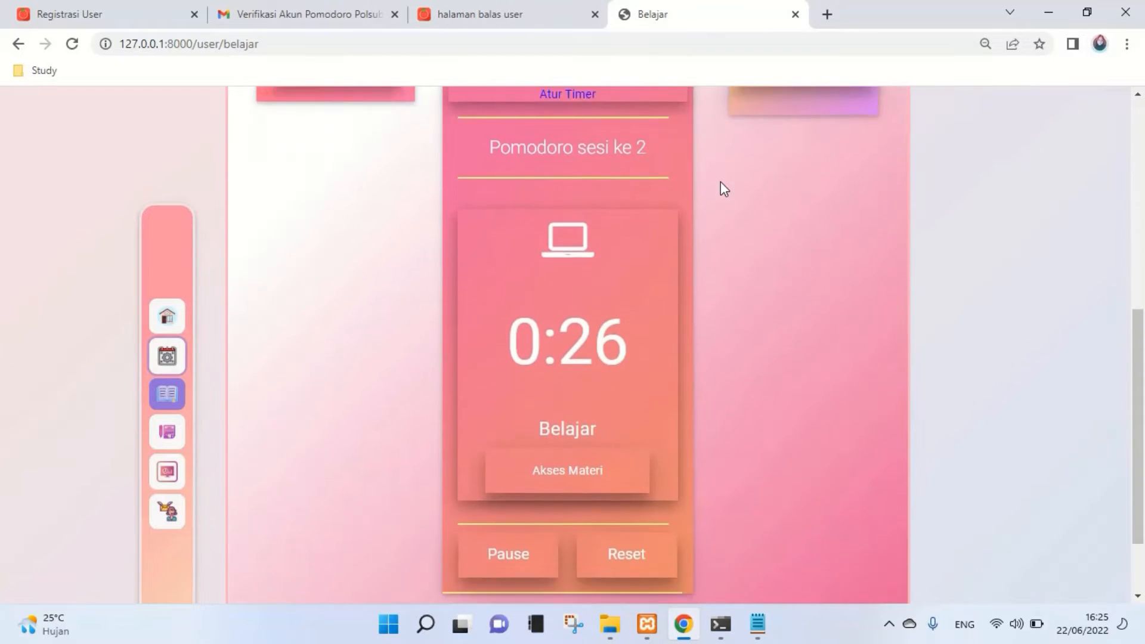
pyautogui.scroll(-2, 678, 330)
pyautogui.scroll(7, 786, 314)
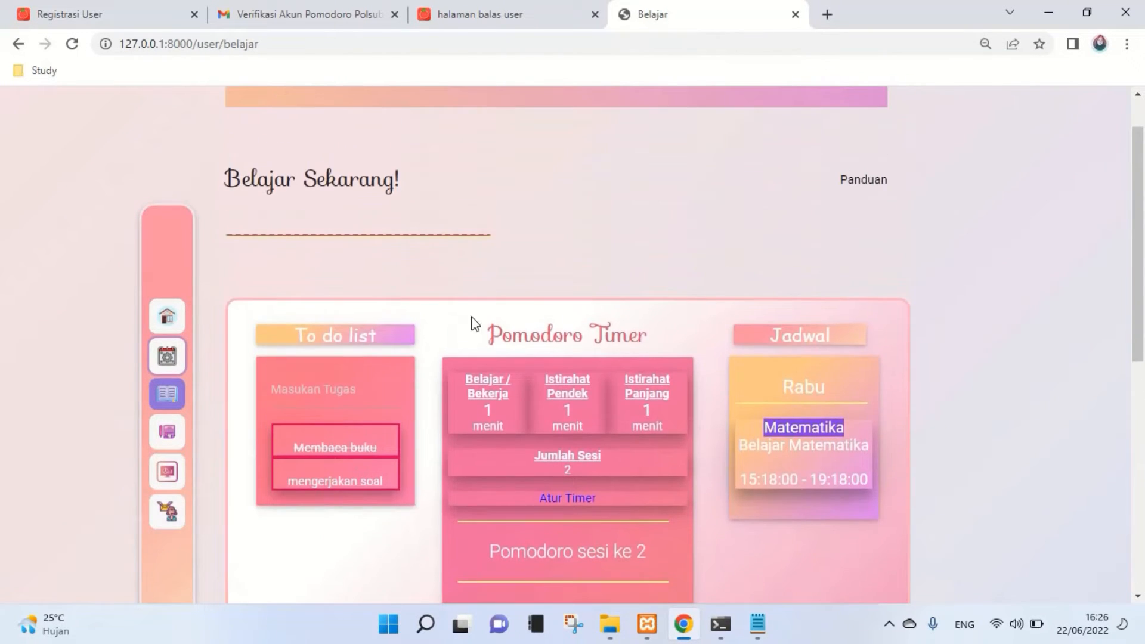
pyautogui.click(167, 356)
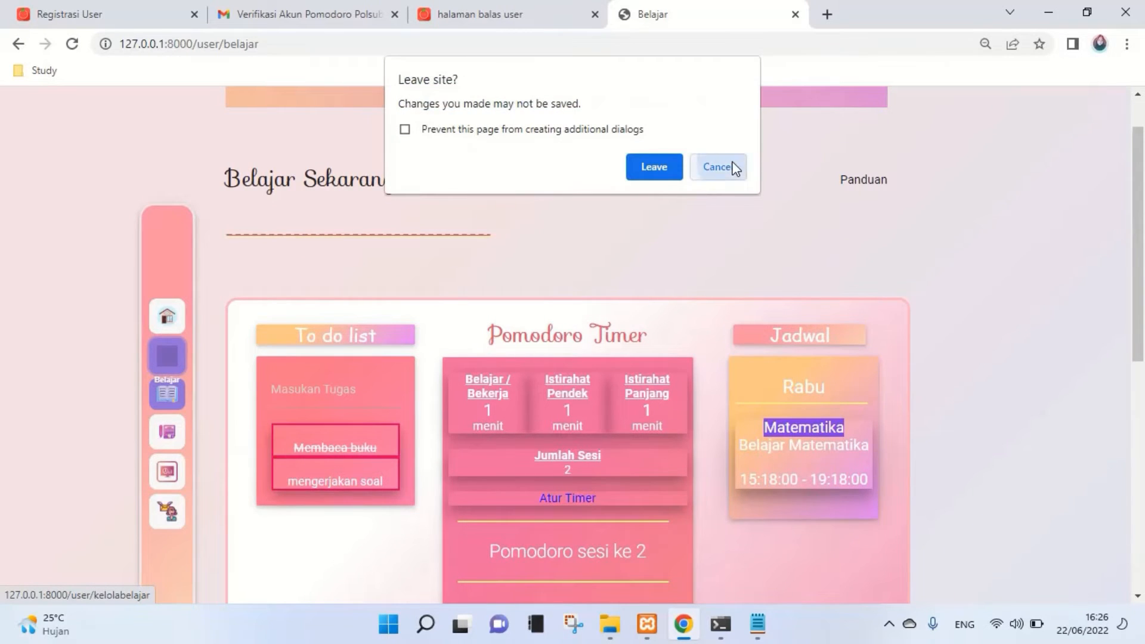
pyautogui.click(718, 167)
# - Show the recommended study materials with Akses Materi
pyautogui.scroll(-1, 736, 169)
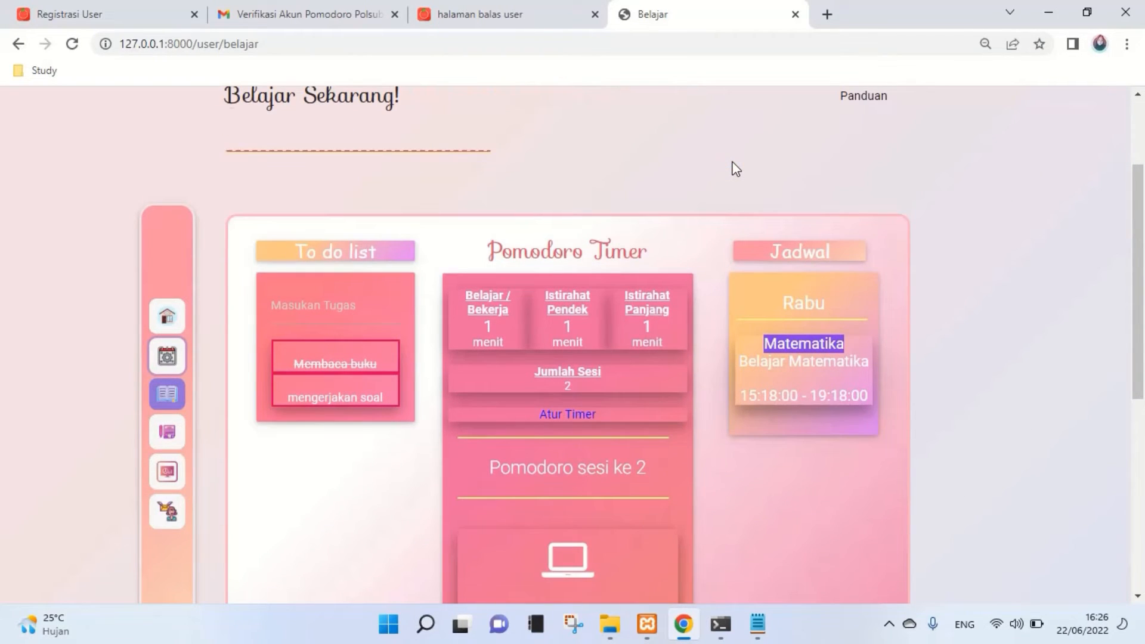
pyautogui.scroll(-4, 737, 173)
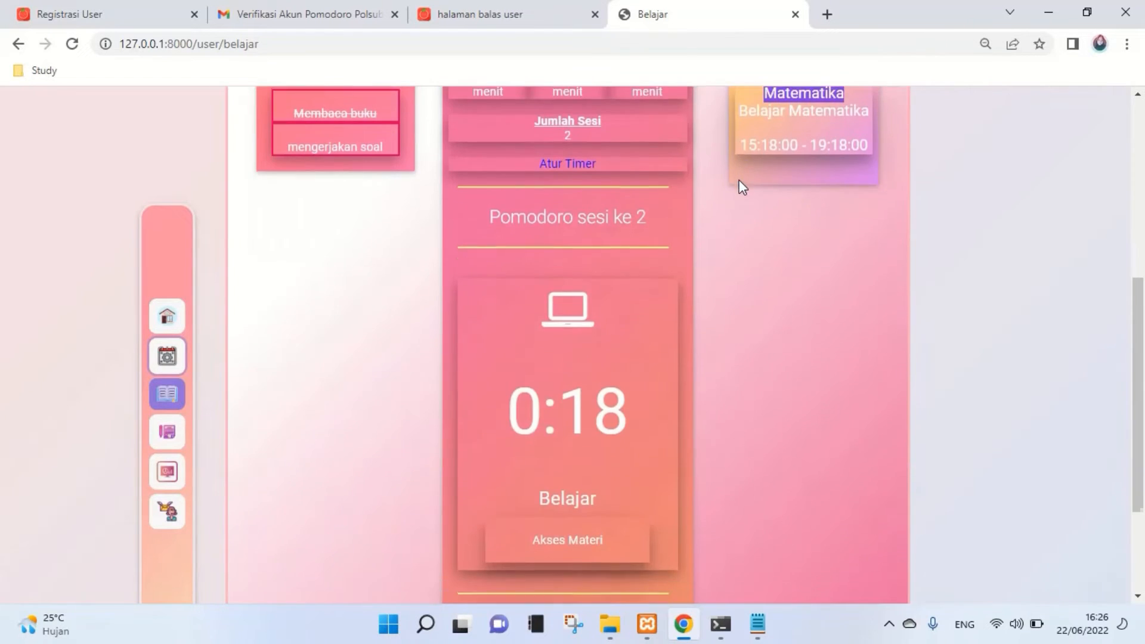
pyautogui.scroll(-3, 737, 197)
pyautogui.click(615, 394)
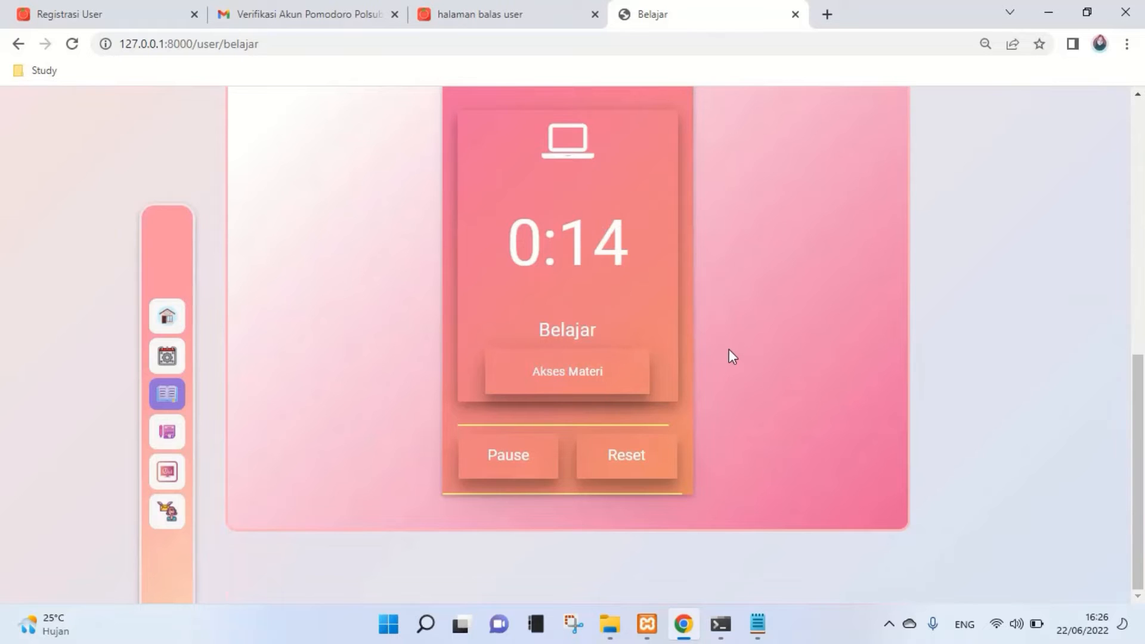
pyautogui.scroll(1, 733, 356)
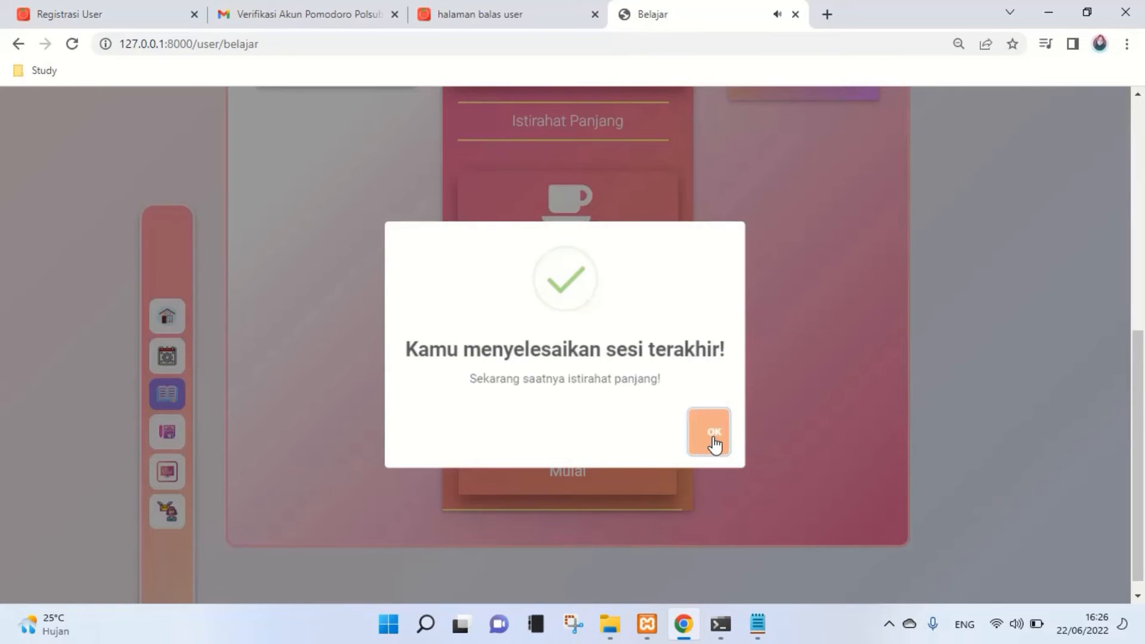
# - Dismiss the last-session alert and start the 1:00 Istirahat Panjang countdown
pyautogui.click(714, 443)
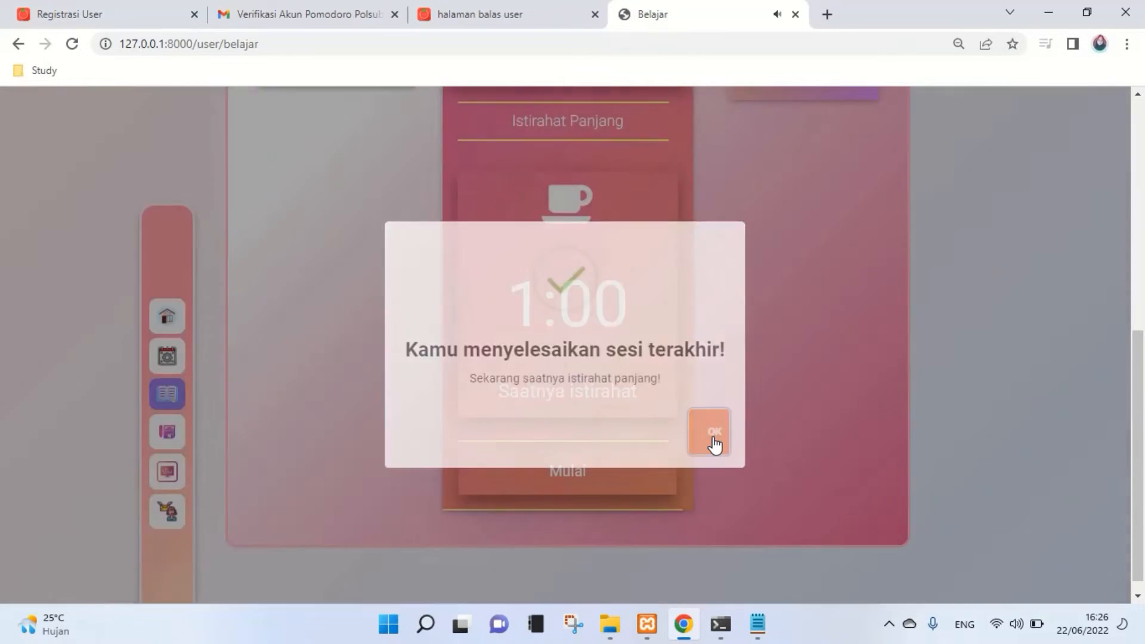
pyautogui.scroll(1, 714, 446)
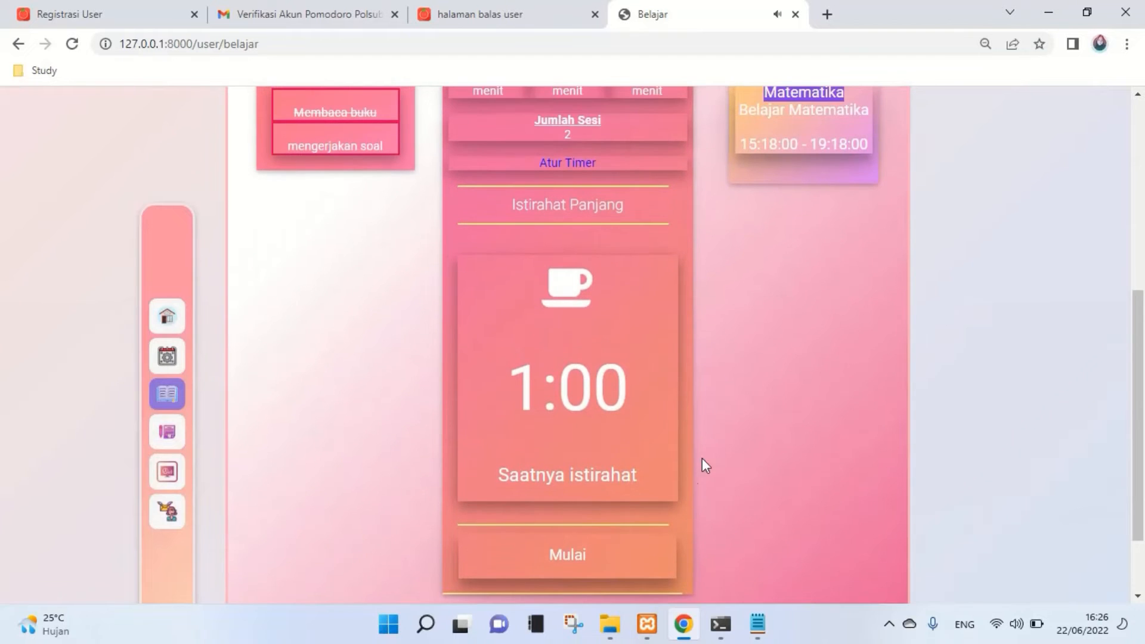
pyautogui.scroll(-1, 588, 561)
pyautogui.click(585, 478)
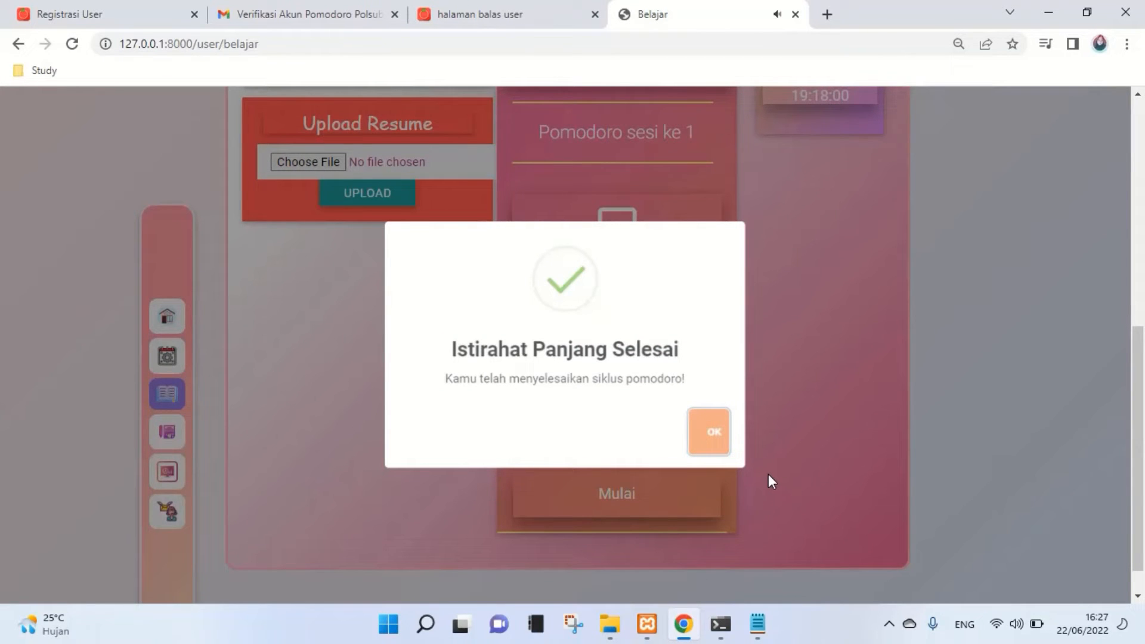
# - Dismiss the long-break alert and upload Pomodoro Kelompok 7.pdf from Downloads as a resume
pyautogui.click(713, 445)
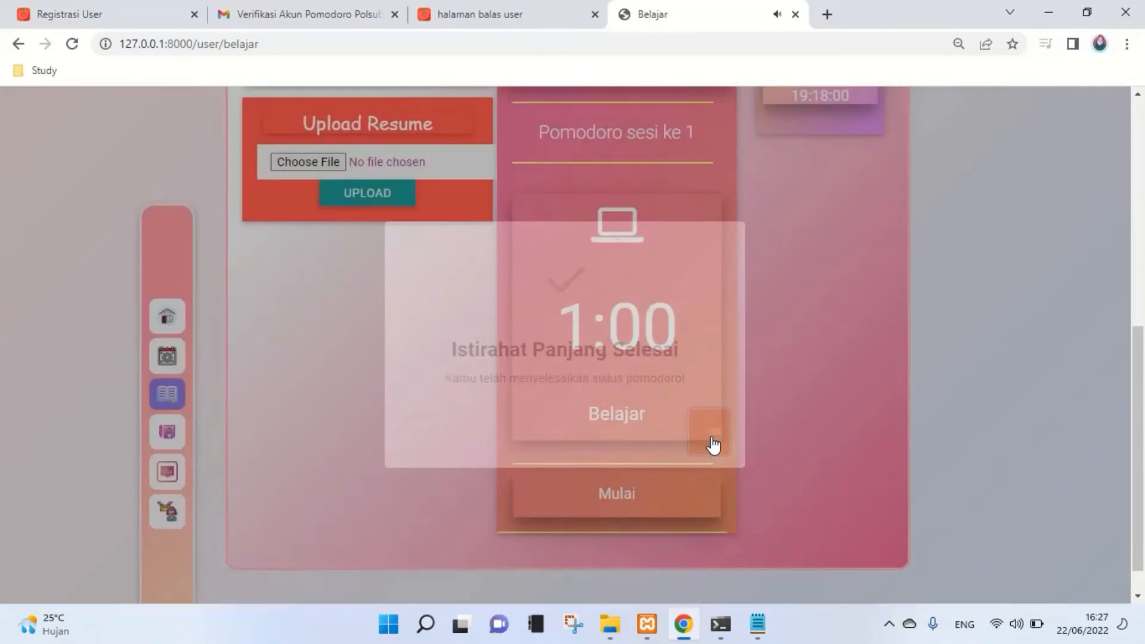
pyautogui.scroll(3, 477, 366)
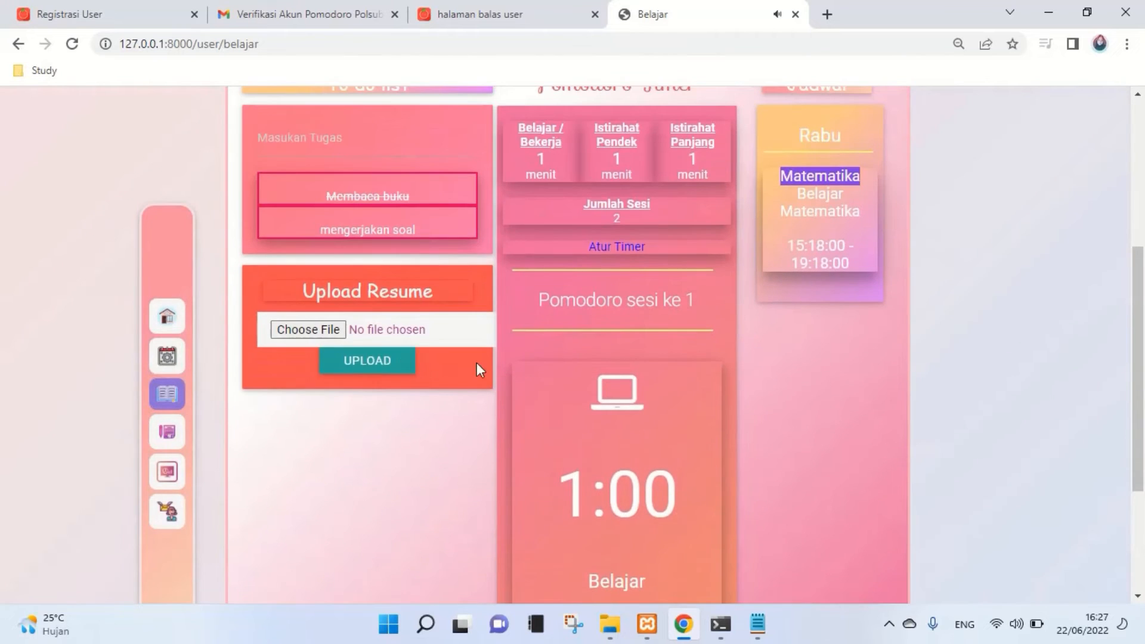
pyautogui.click(315, 332)
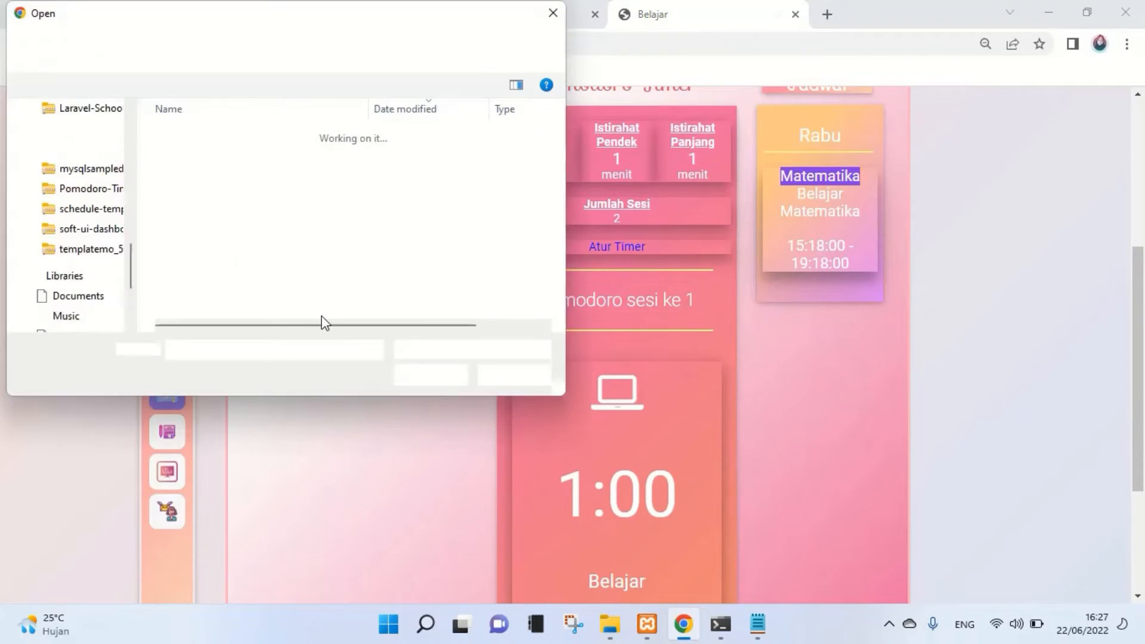
pyautogui.scroll(-3, 459, 262)
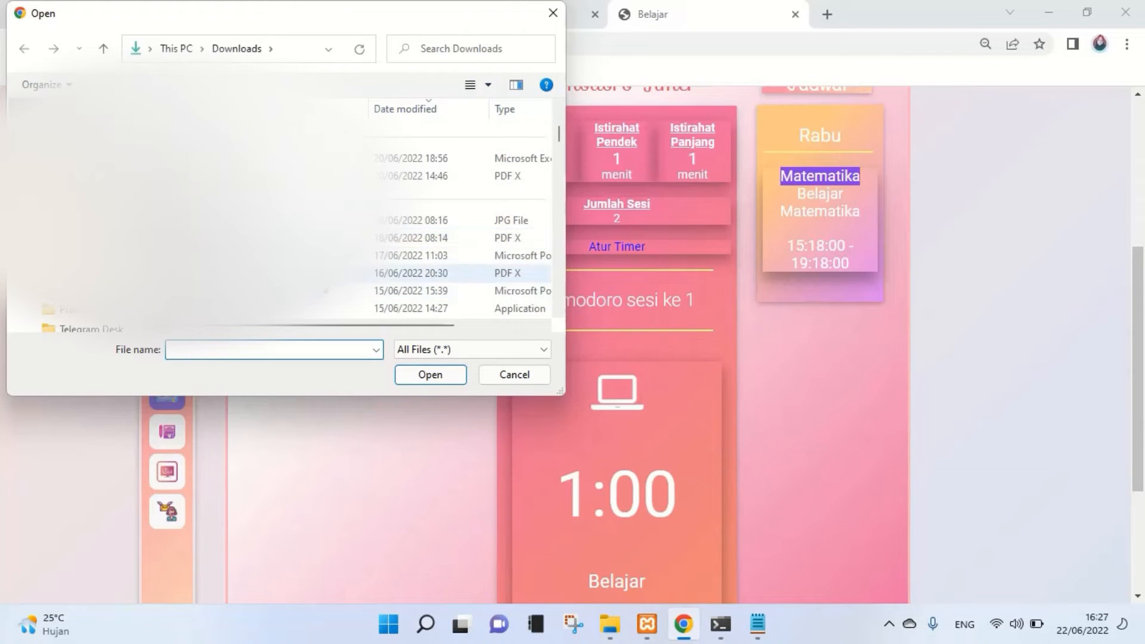
pyautogui.scroll(-1, 326, 291)
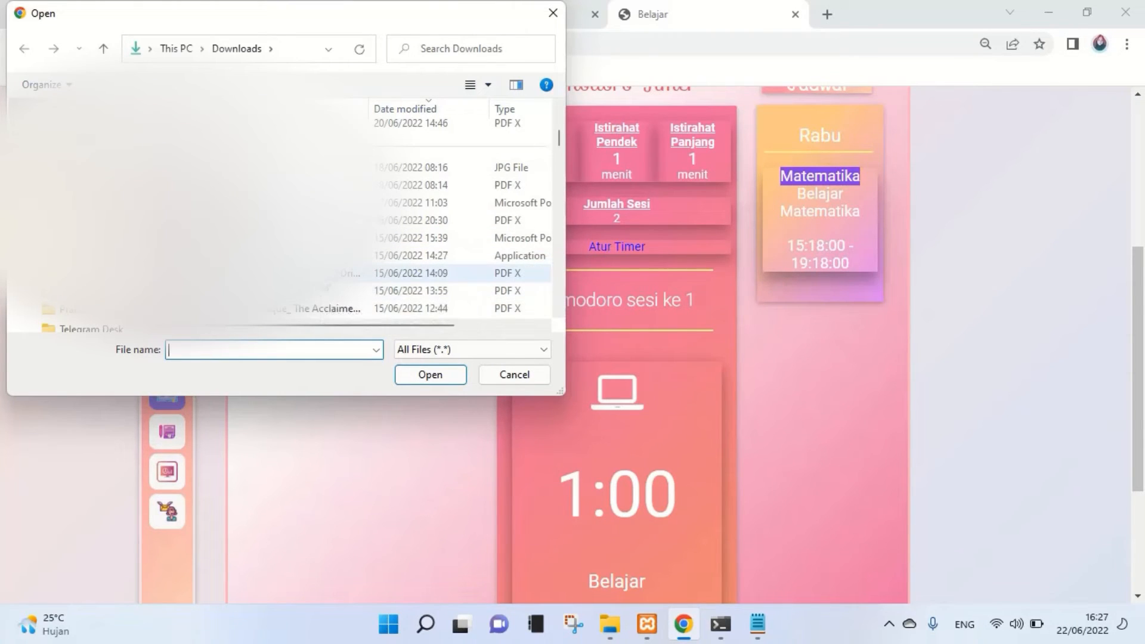
pyautogui.scroll(-1, 325, 291)
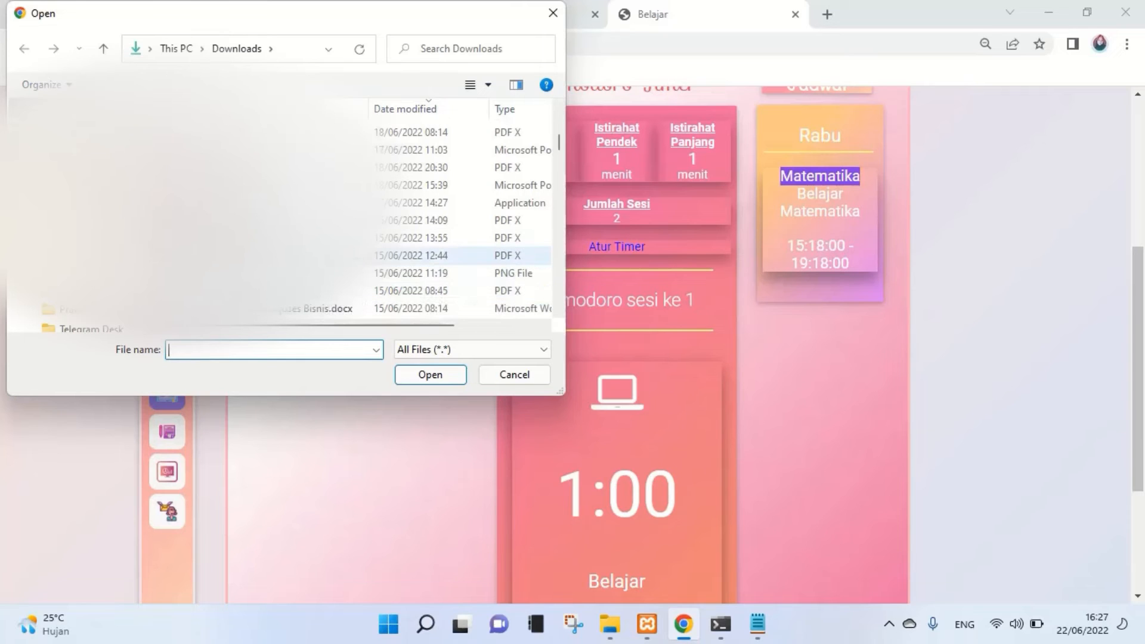
pyautogui.click(326, 297)
pyautogui.click(431, 376)
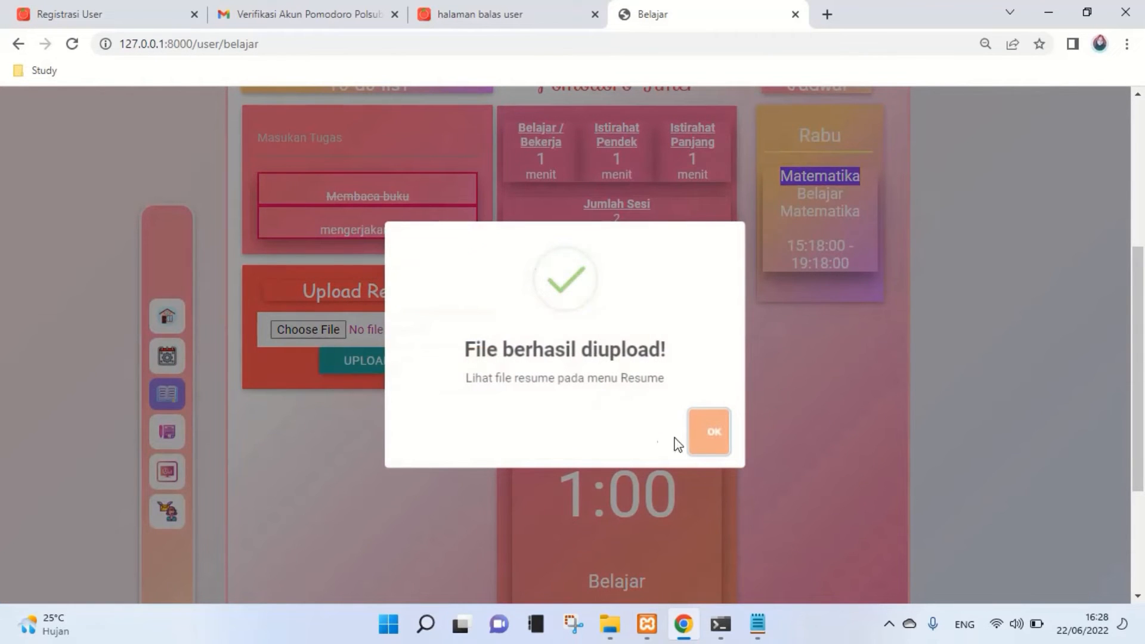
# - Dismiss the upload message and leave the study page for the Jadwal schedule list
pyautogui.click(706, 445)
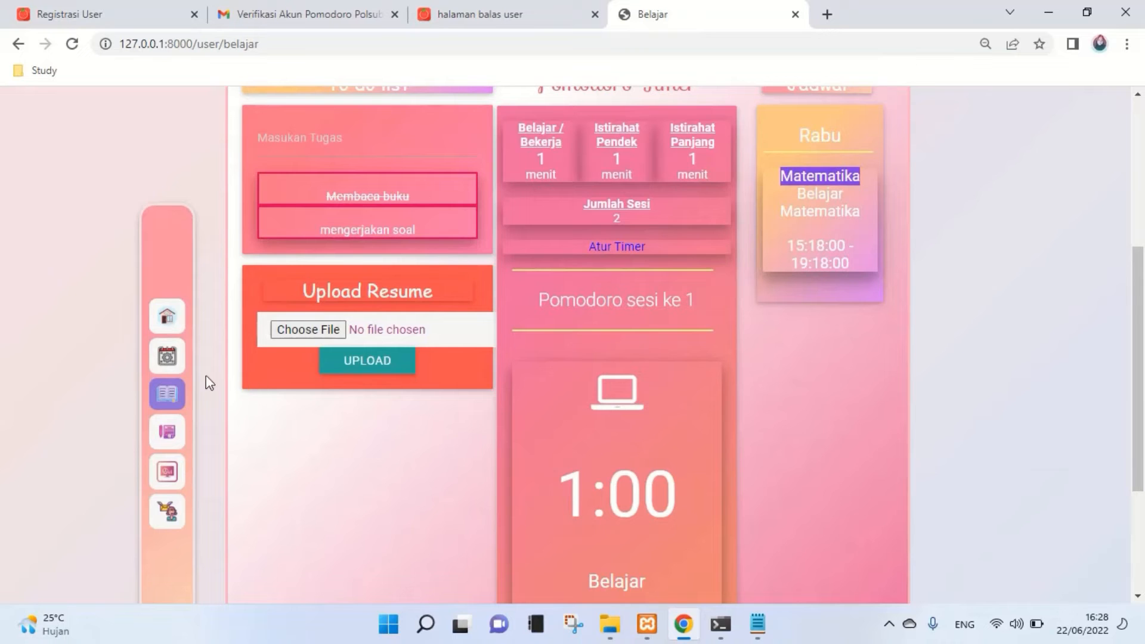
pyautogui.click(169, 360)
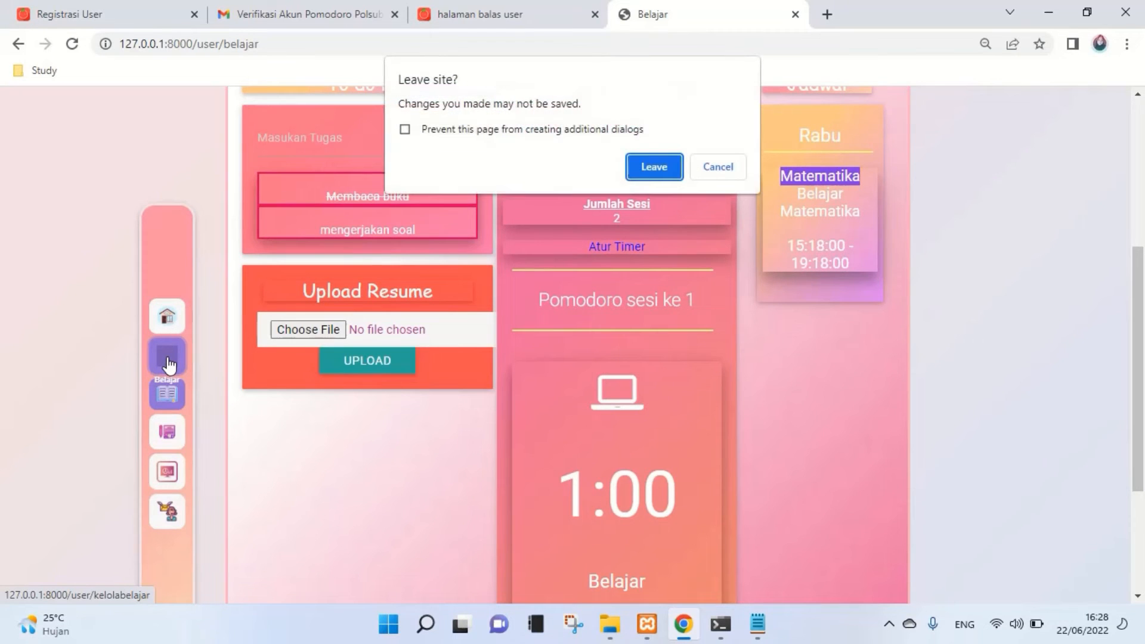
pyautogui.click(637, 164)
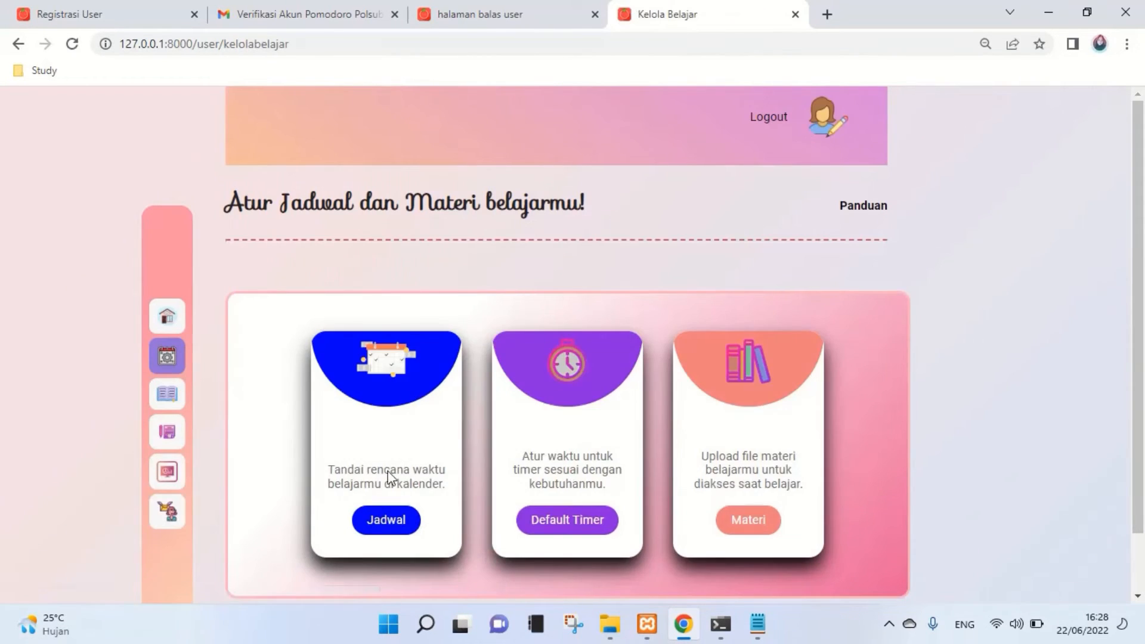
pyautogui.click(386, 542)
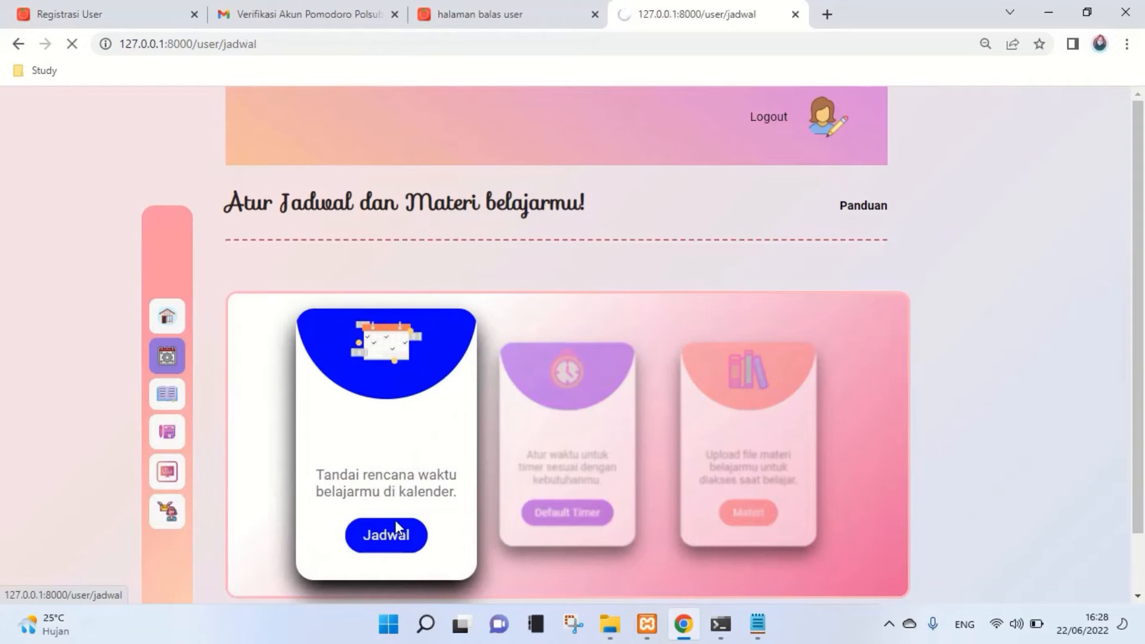
pyautogui.scroll(-1, 432, 513)
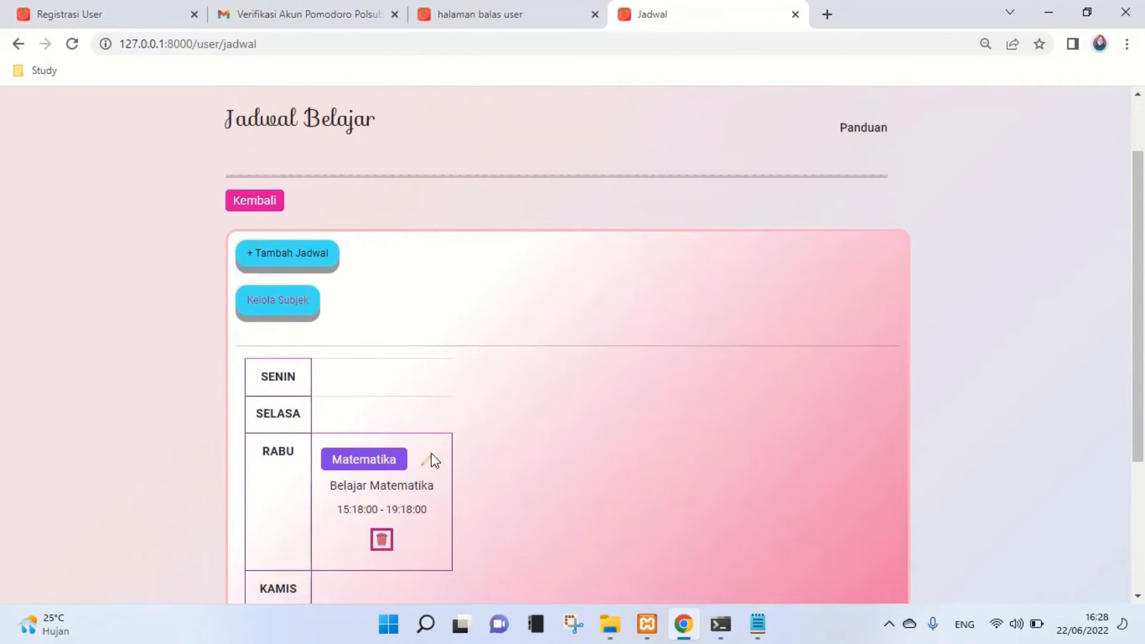
# - Change Belajar Matematika's day from Rabu to Kamis, save it, and return to the study timer
pyautogui.click(427, 459)
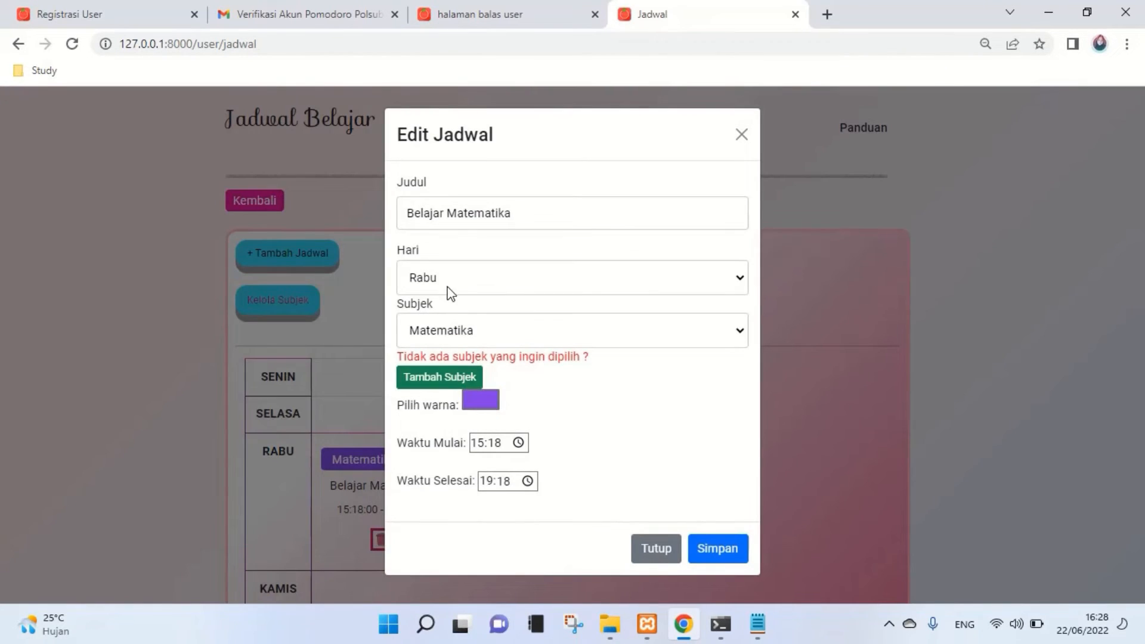
pyautogui.click(449, 287)
pyautogui.click(466, 348)
pyautogui.click(728, 544)
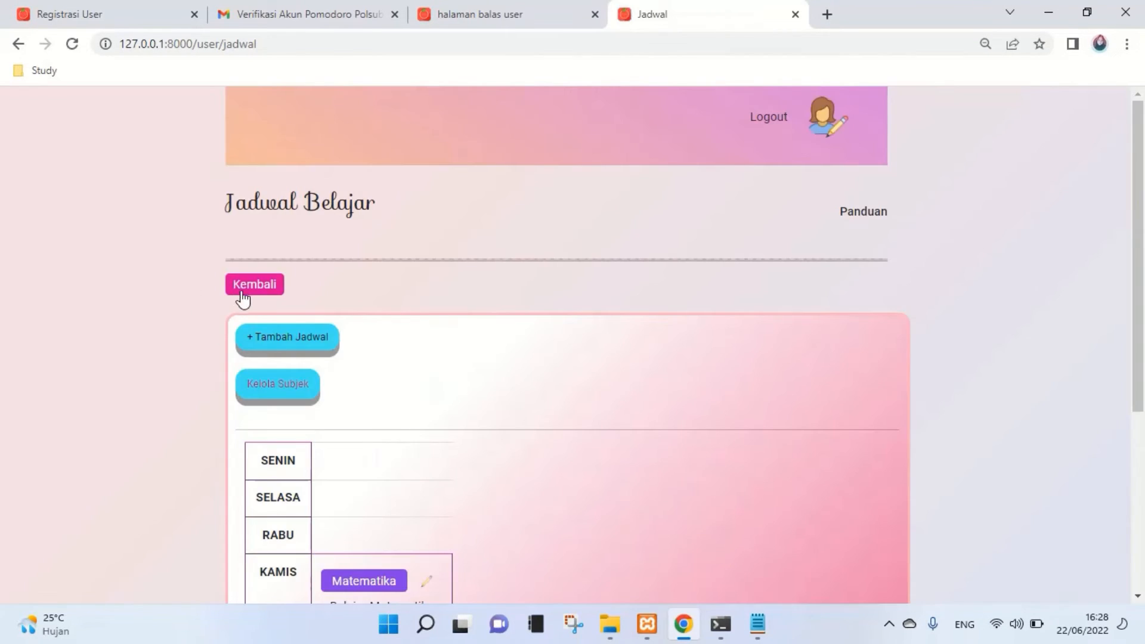
pyautogui.click(247, 298)
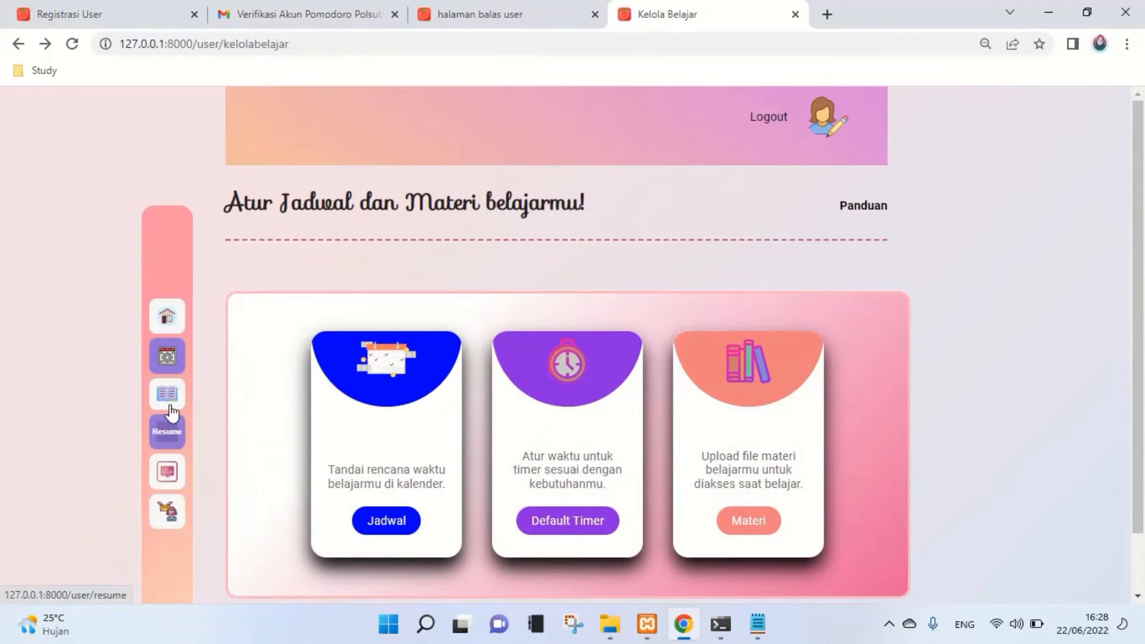
pyautogui.click(171, 410)
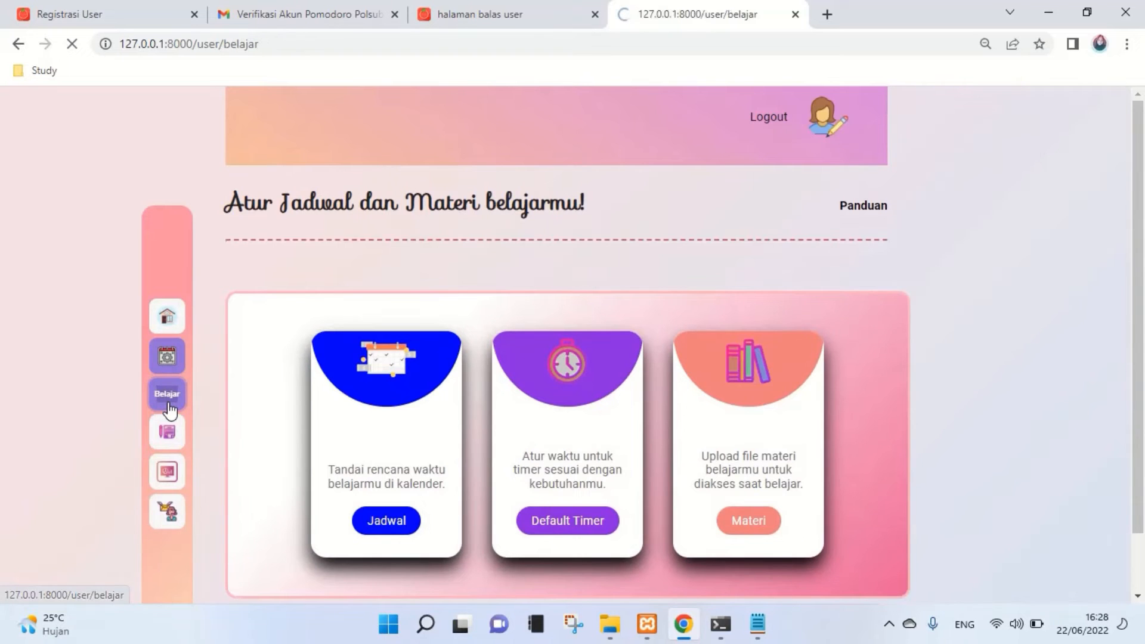
# - Start the study timer and check its materials, finding none uploaded
pyautogui.scroll(-3, 525, 453)
pyautogui.scroll(-6, 524, 454)
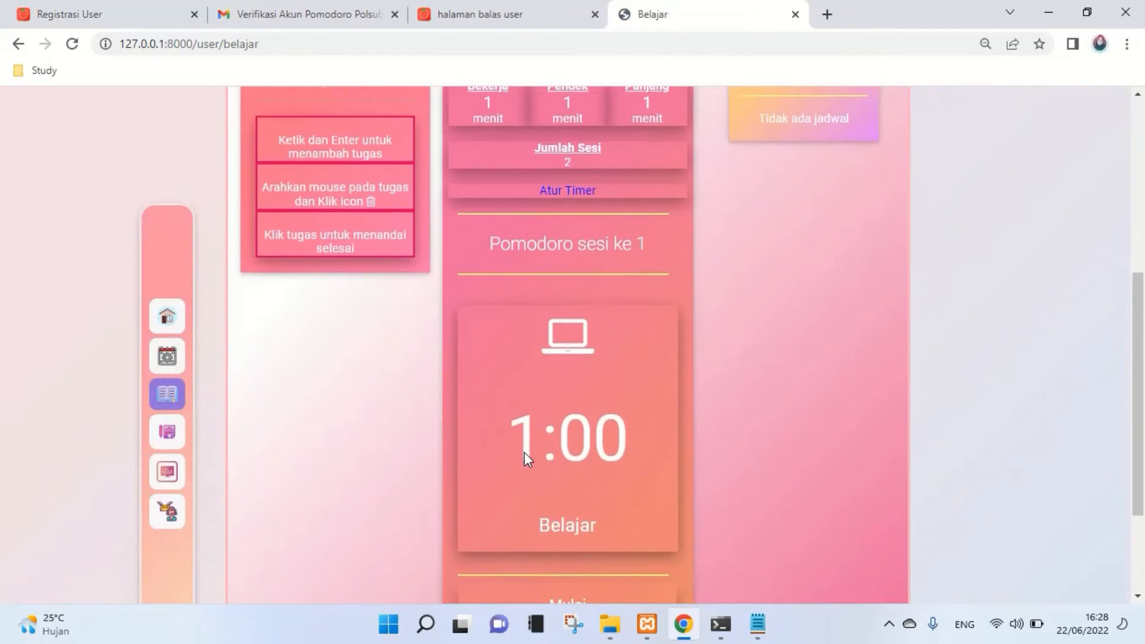
pyautogui.click(537, 477)
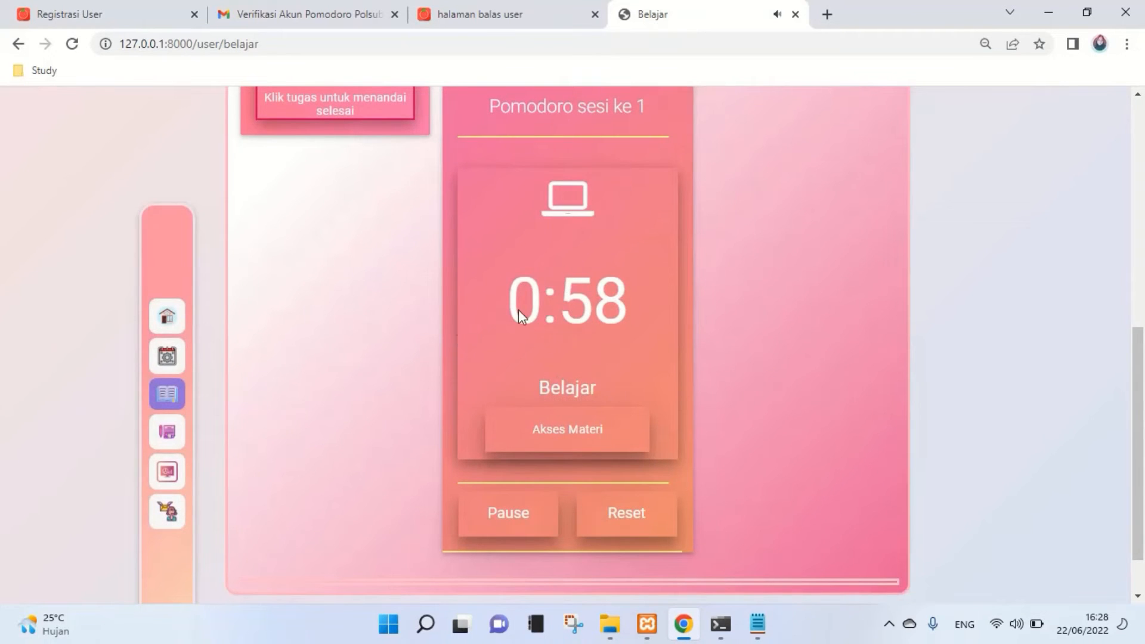
pyautogui.scroll(1, 503, 308)
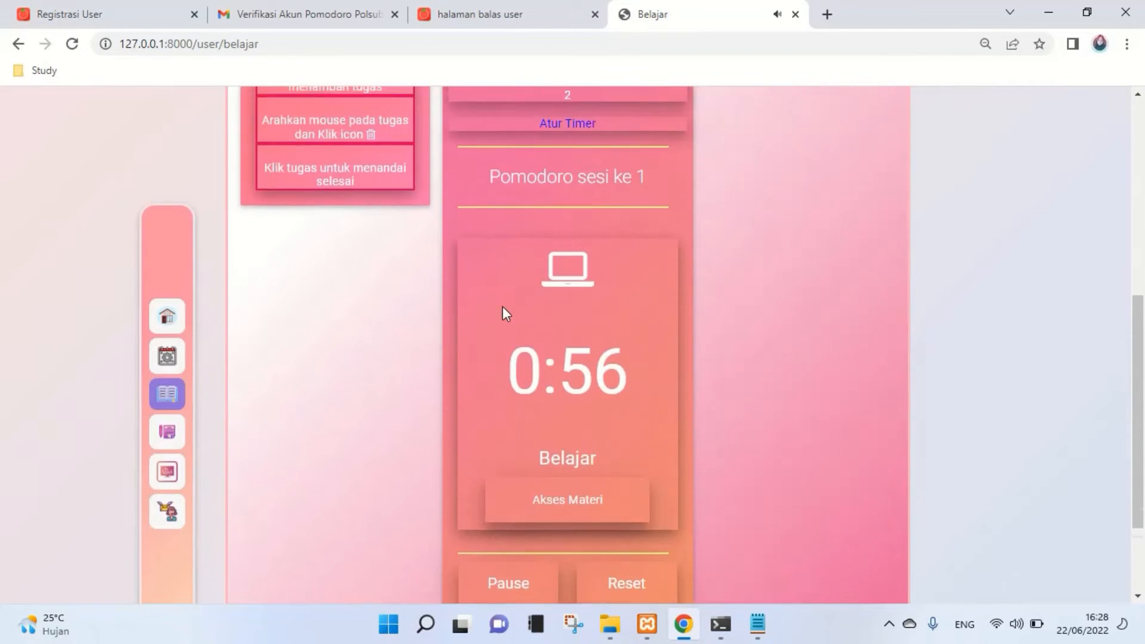
pyautogui.scroll(3, 503, 306)
pyautogui.scroll(-5, 695, 366)
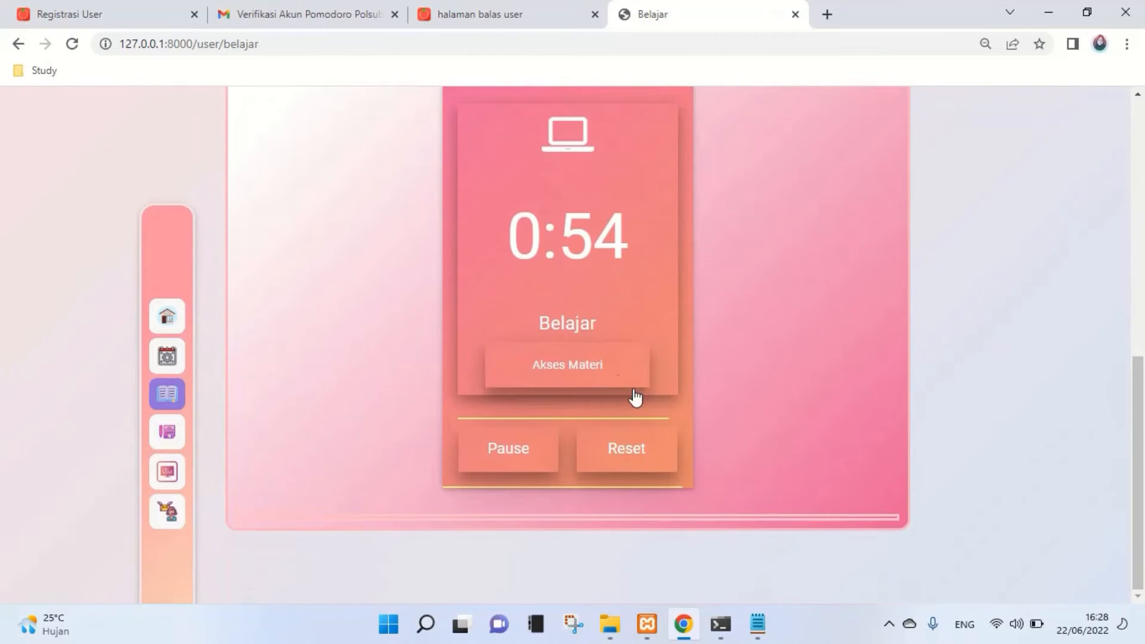
pyautogui.click(606, 375)
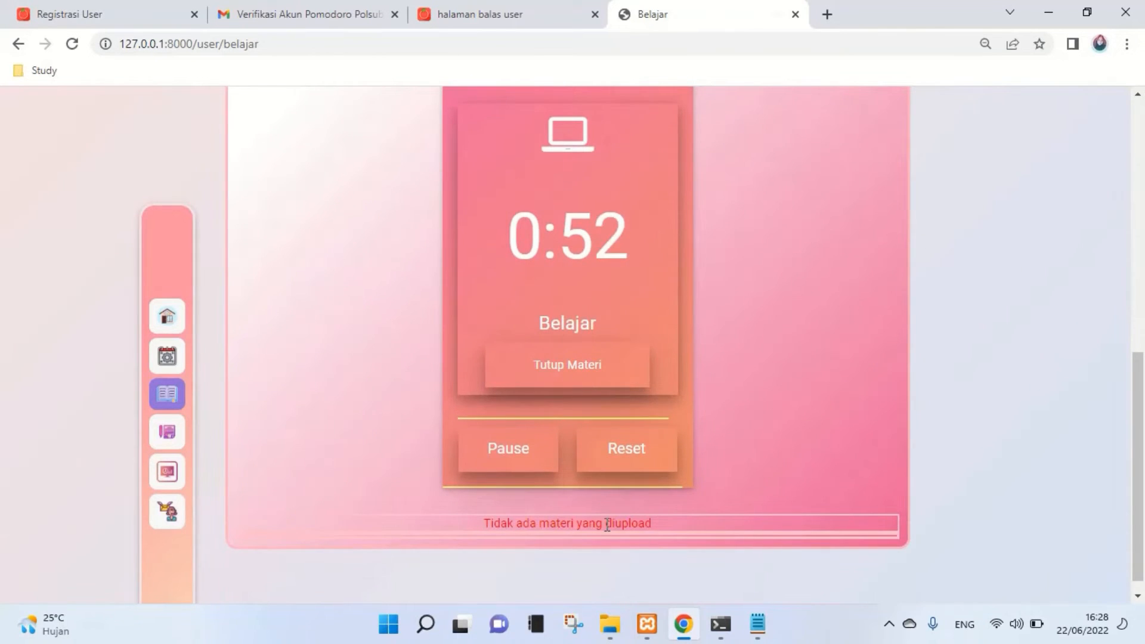
# - Reset the timer back to 1:00, confirming the reset and dismissing the notice
pyautogui.scroll(1, 651, 537)
pyautogui.click(639, 548)
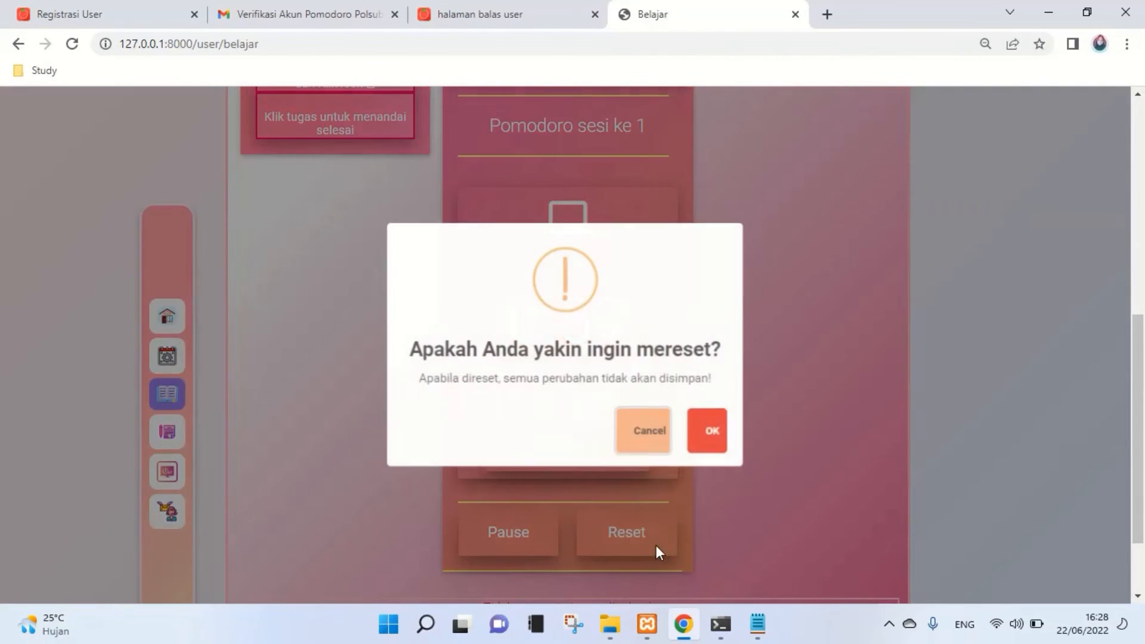
pyautogui.click(715, 441)
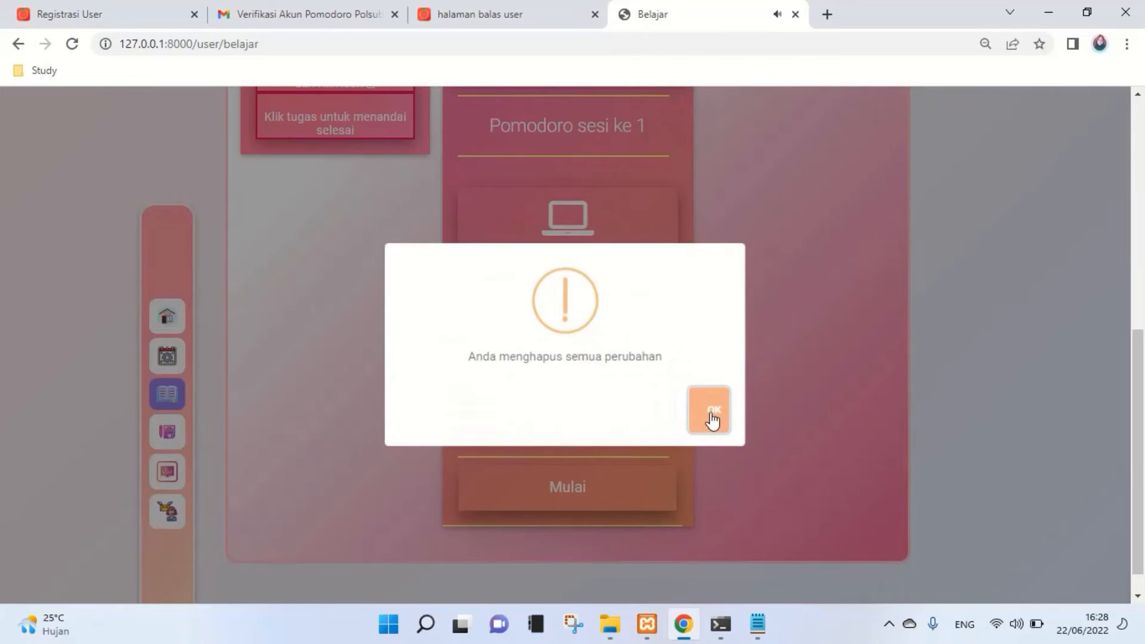
pyautogui.click(710, 417)
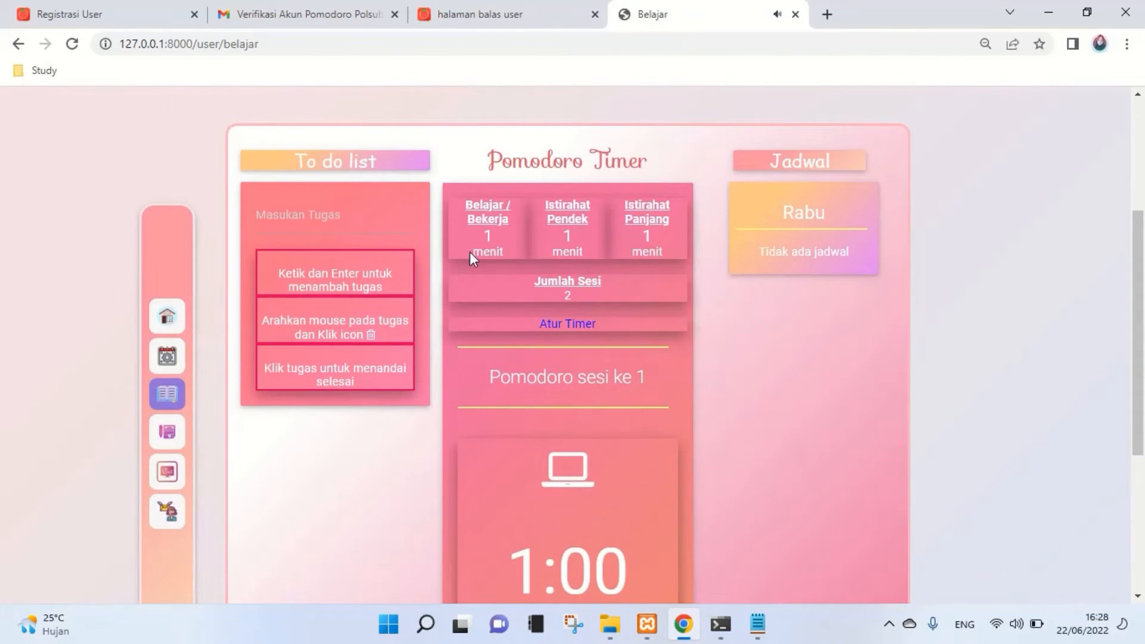
pyautogui.moveTo(482, 240); pyautogui.dragTo(579, 335)
# - View the Atur Default Timer page, return to Belajar, then head to the Resume page
pyautogui.click(578, 336)
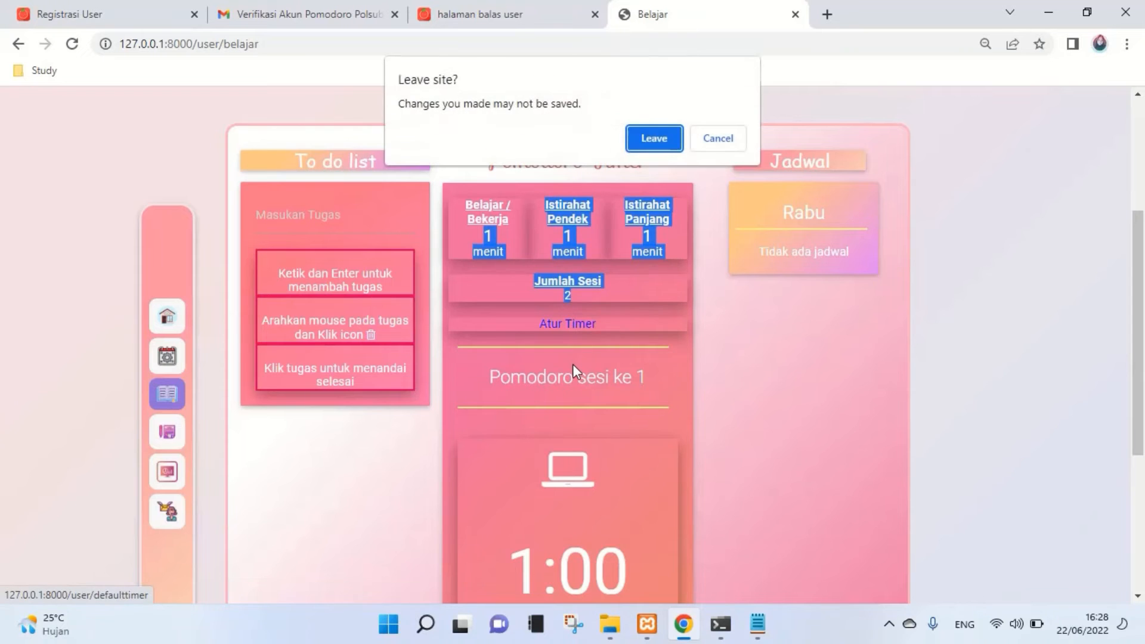
pyautogui.click(650, 147)
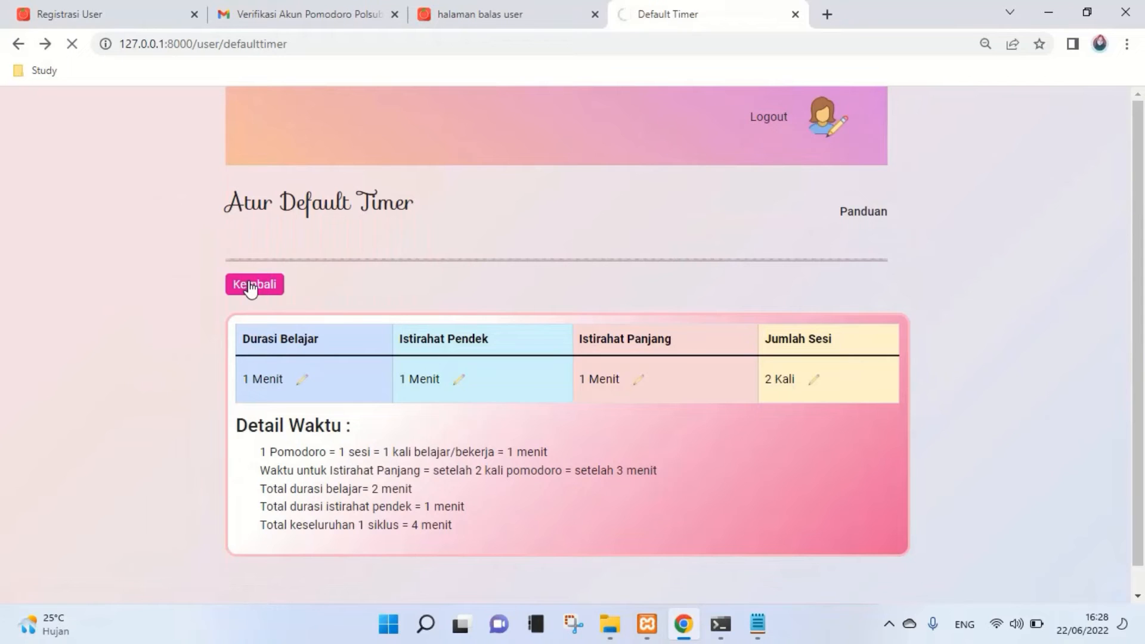
pyautogui.click(250, 287)
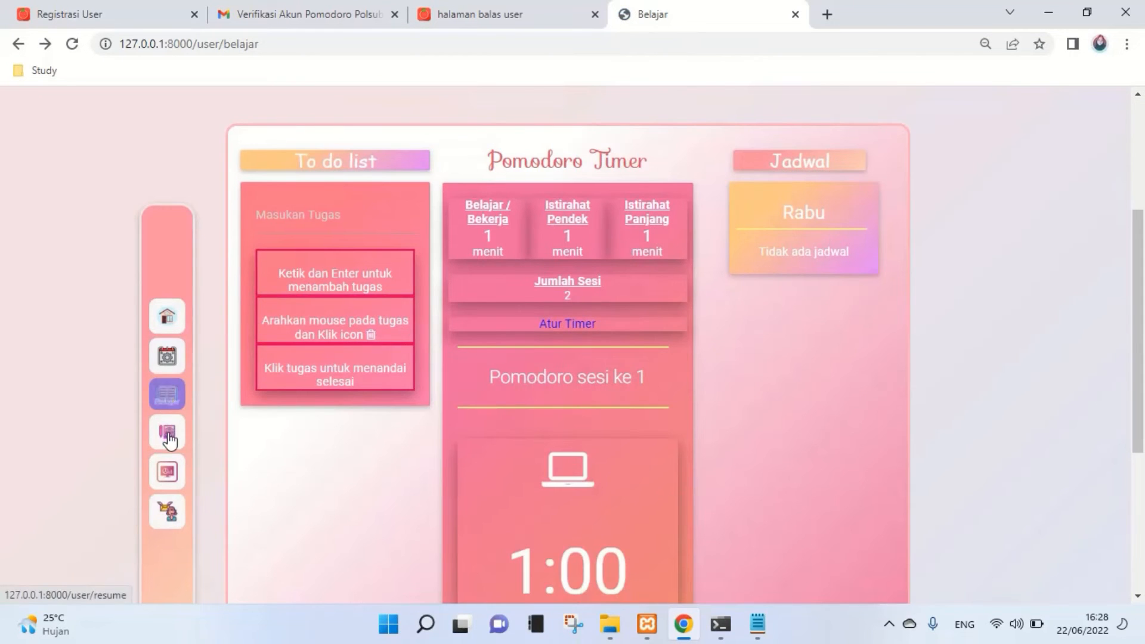
pyautogui.click(169, 440)
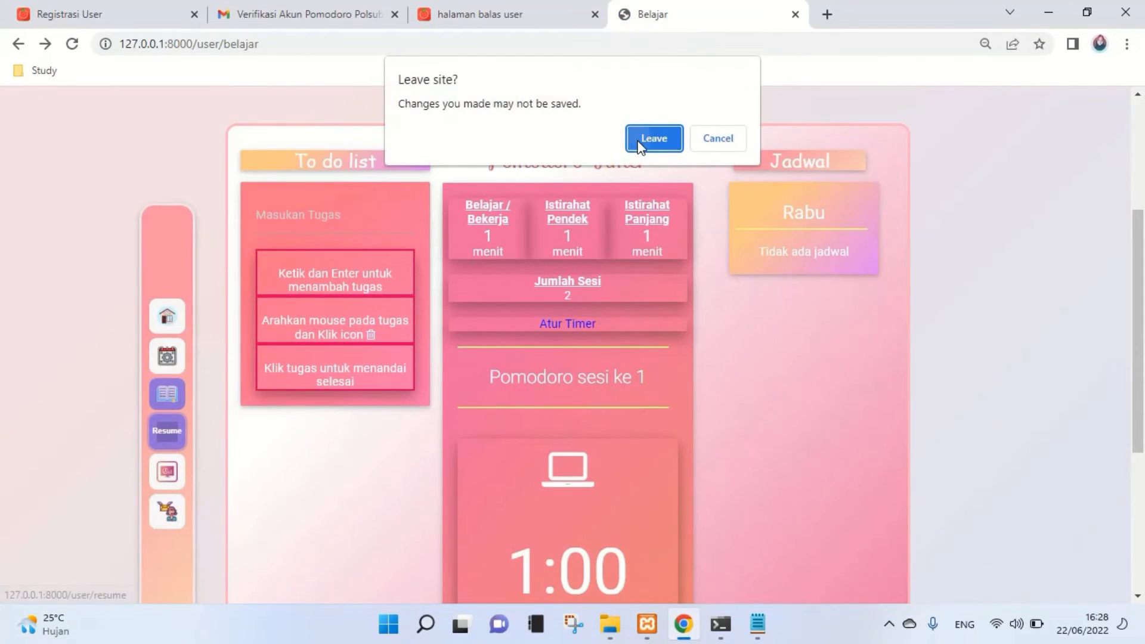
pyautogui.click(654, 139)
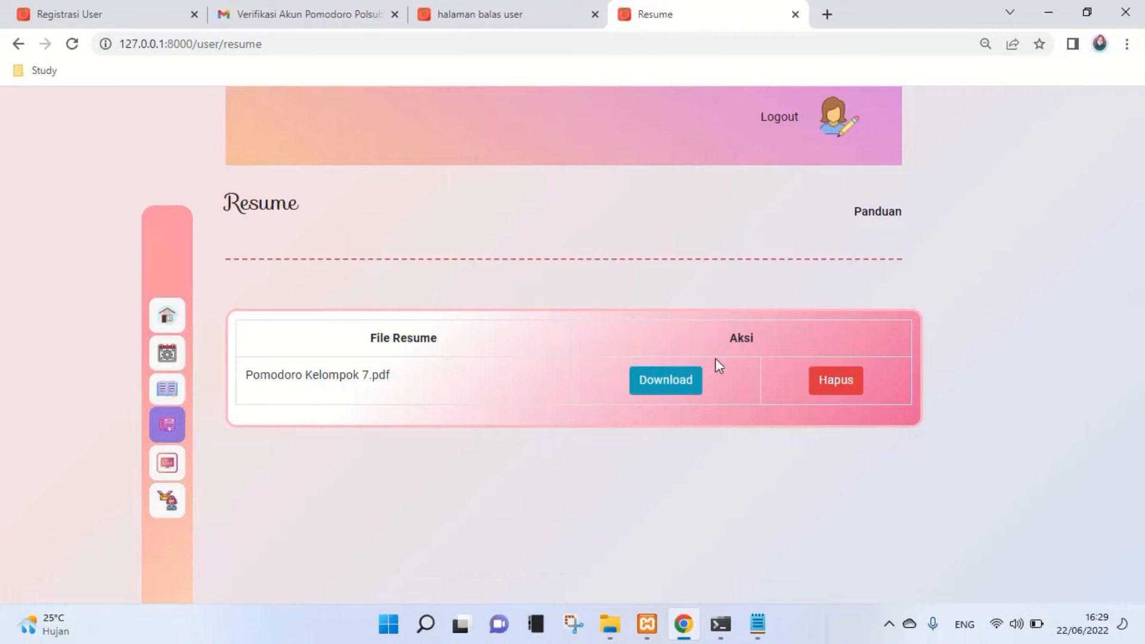
# - View the Pomodoro Kelompok 7.pdf resume, then delete it so 'Tidak ada Resume' shows
pyautogui.click(673, 380)
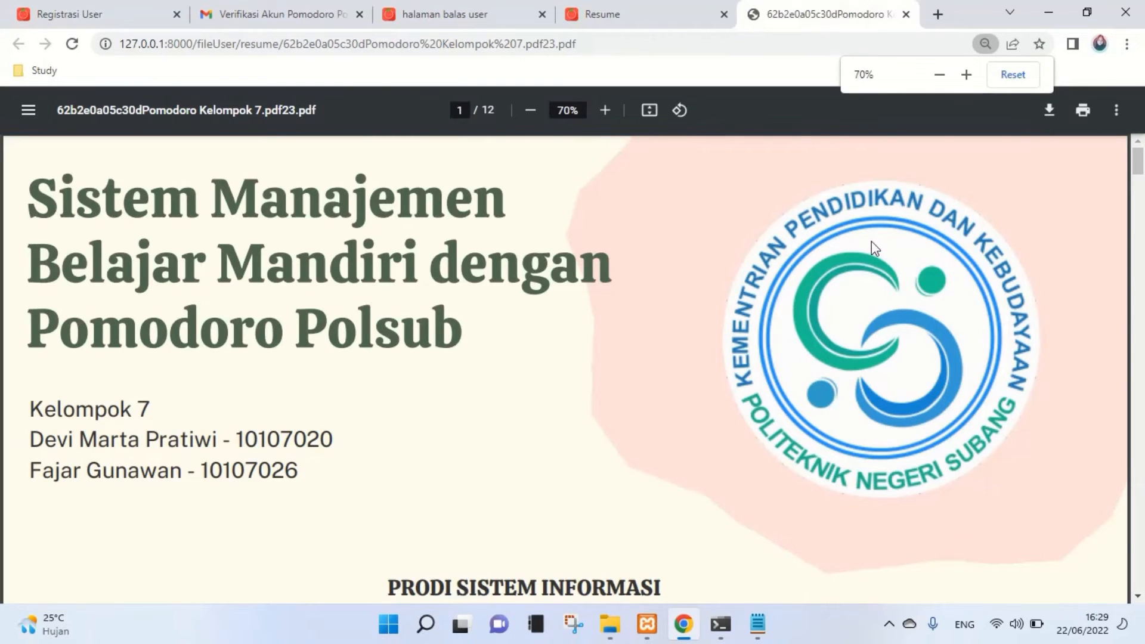
pyautogui.click(906, 14)
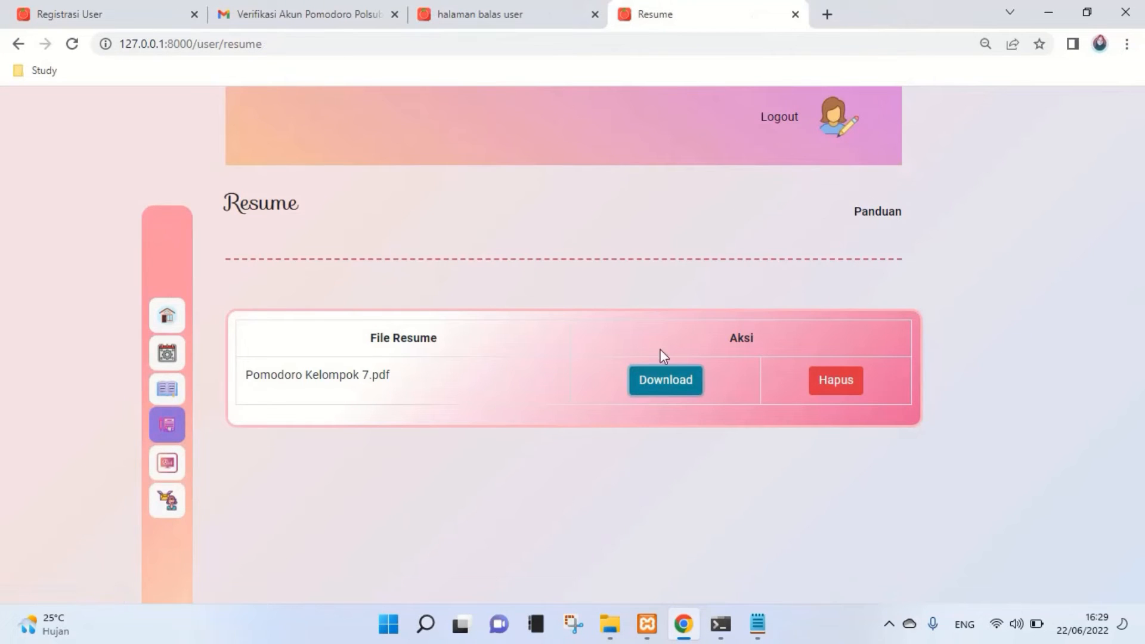
pyautogui.click(860, 394)
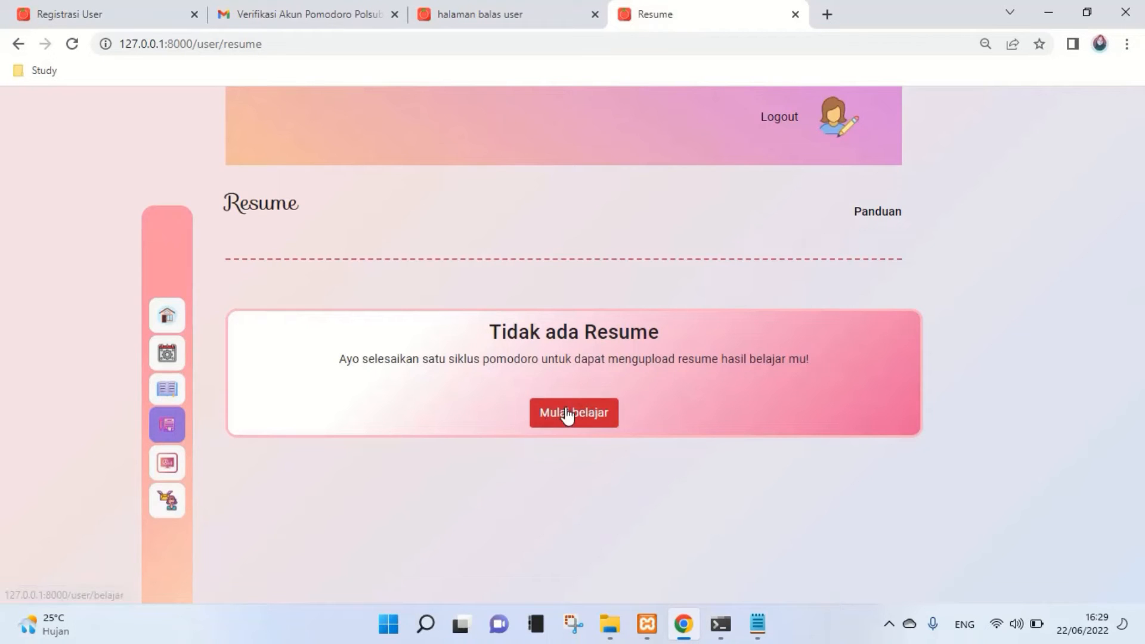
pyautogui.click(156, 472)
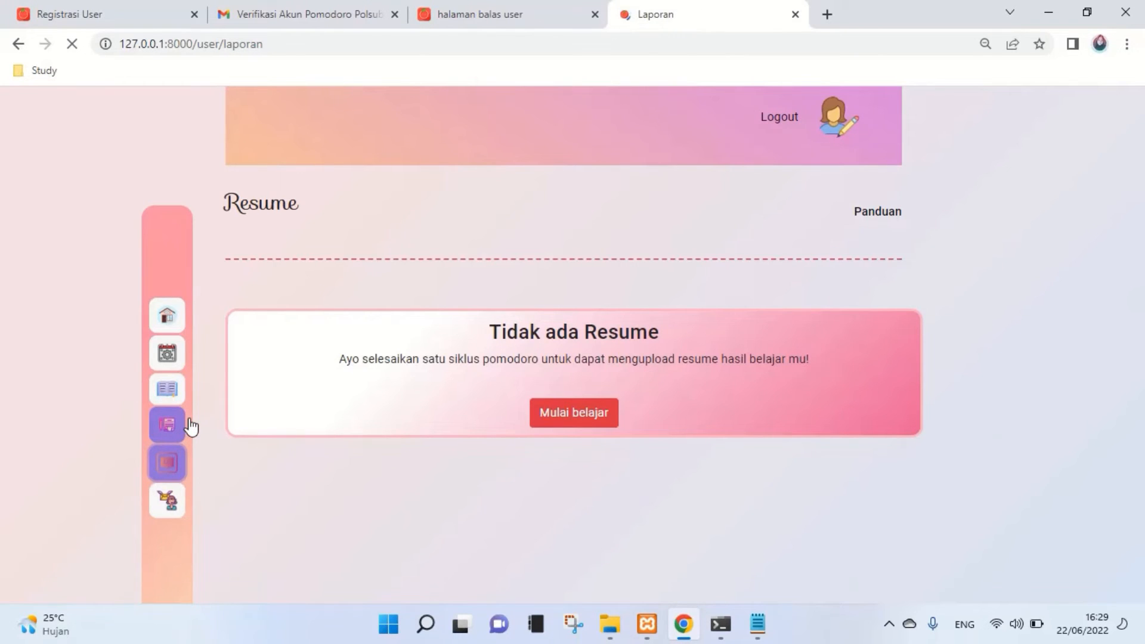
# - Filter the learning report to the range 01/06/2022 through 02/06/2022
pyautogui.scroll(-2, 418, 460)
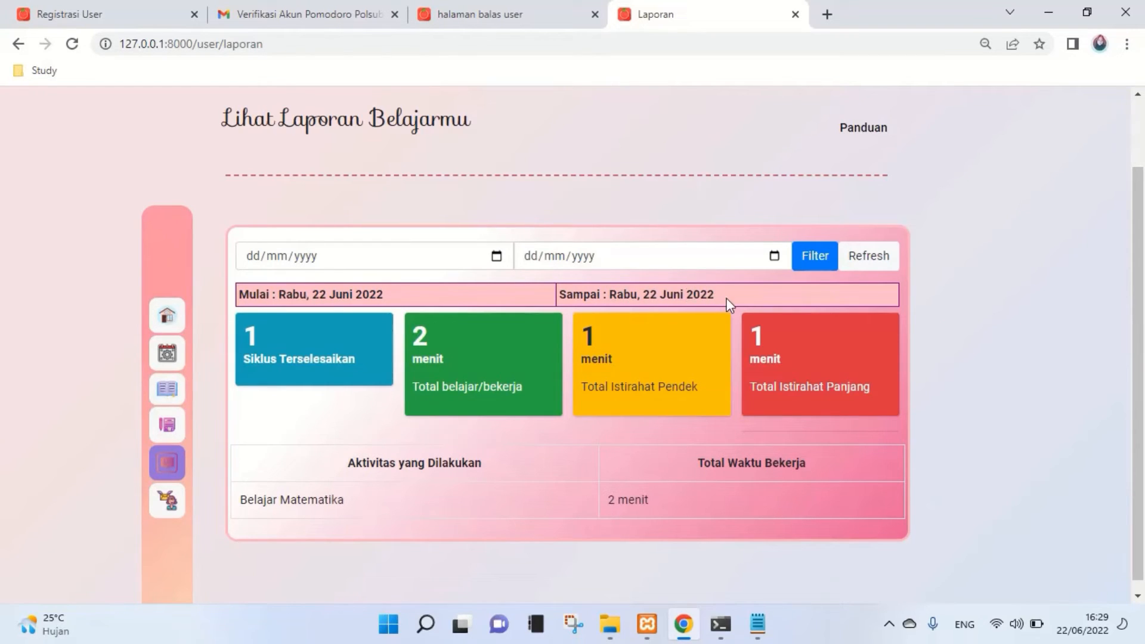
pyautogui.click(459, 263)
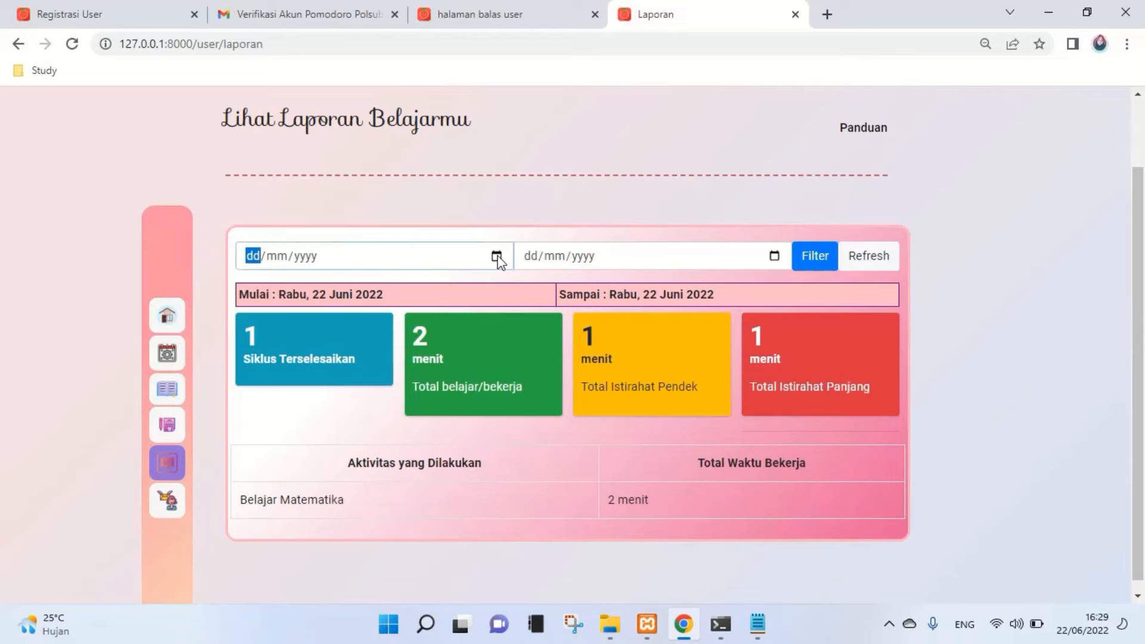
pyautogui.click(496, 256)
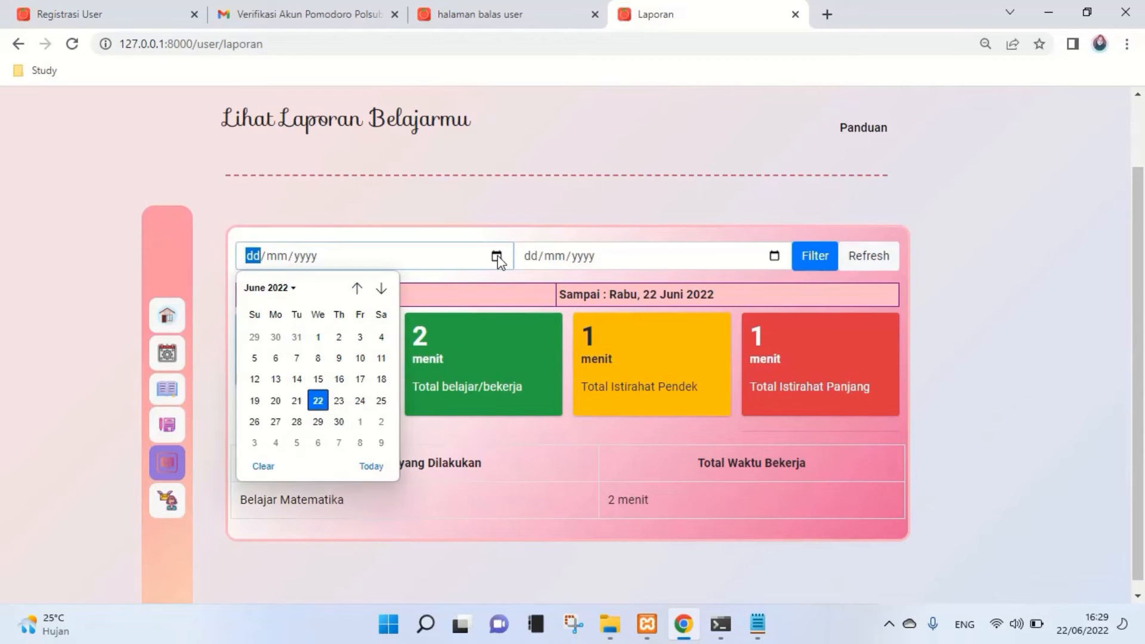
pyautogui.click(318, 337)
pyautogui.click(773, 264)
pyautogui.click(773, 258)
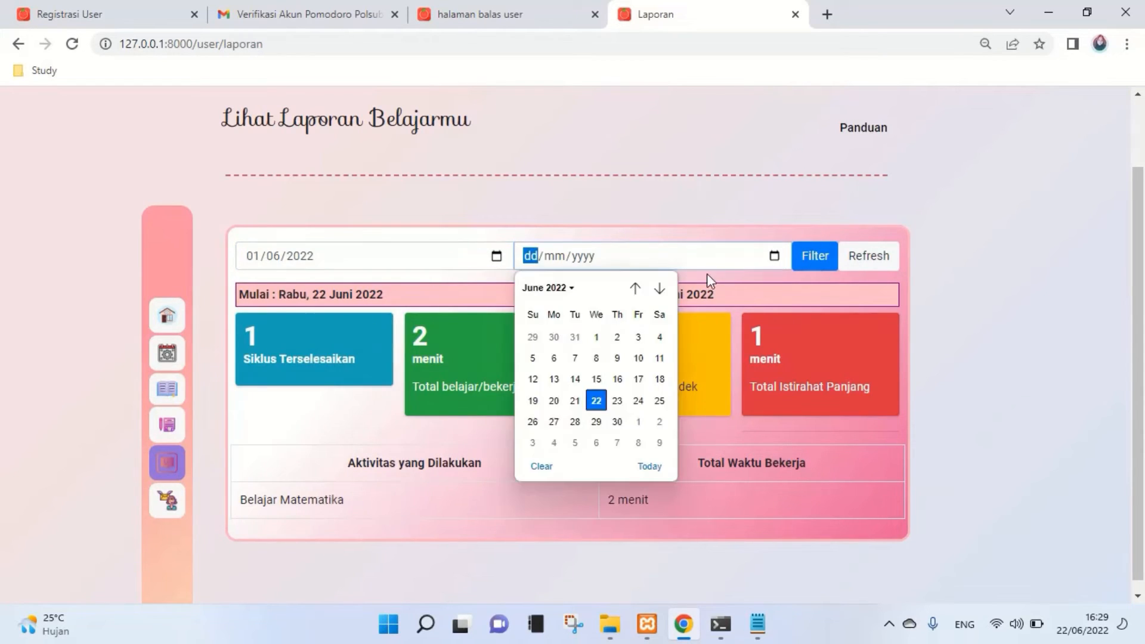
pyautogui.click(619, 336)
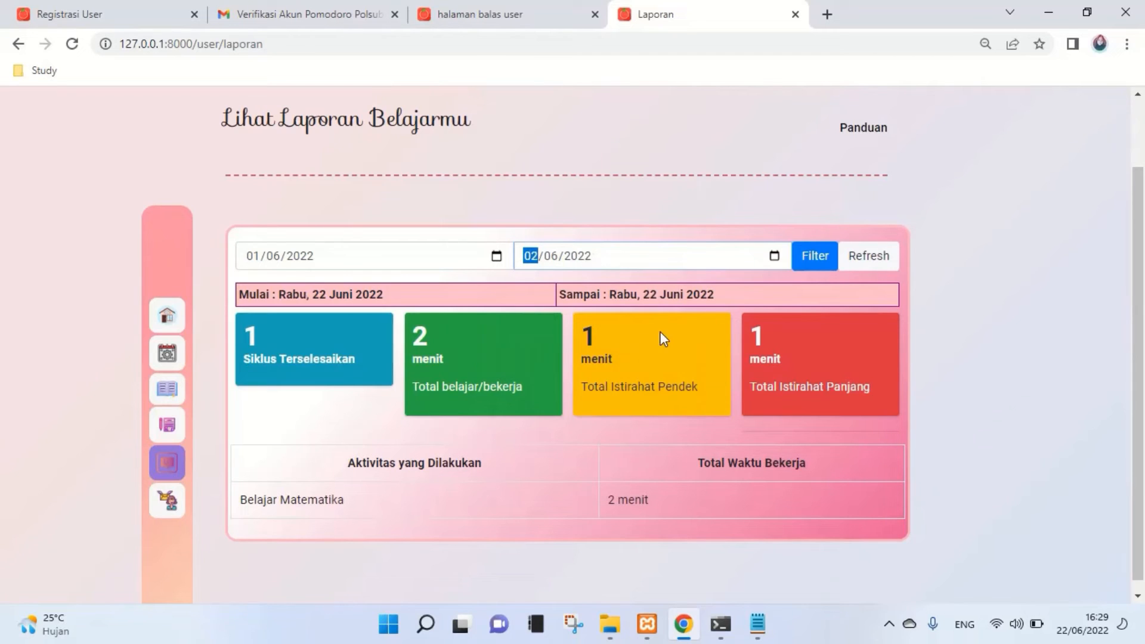
pyautogui.click(812, 261)
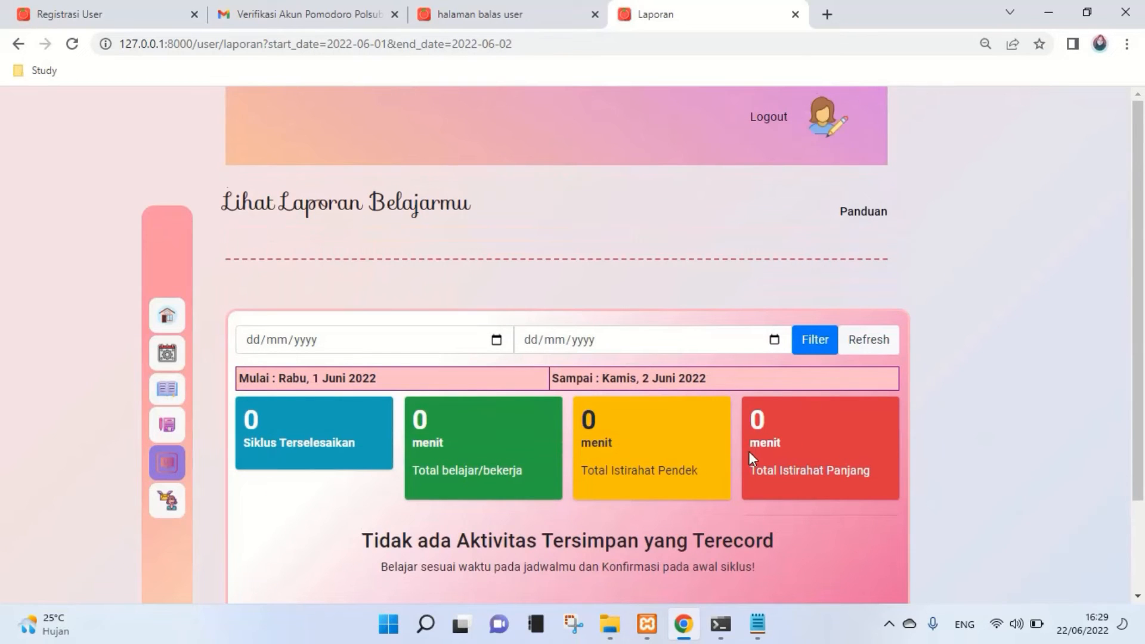
# - Refresh the report to clear the date filter, then go to the Help page
pyautogui.scroll(-2, 750, 452)
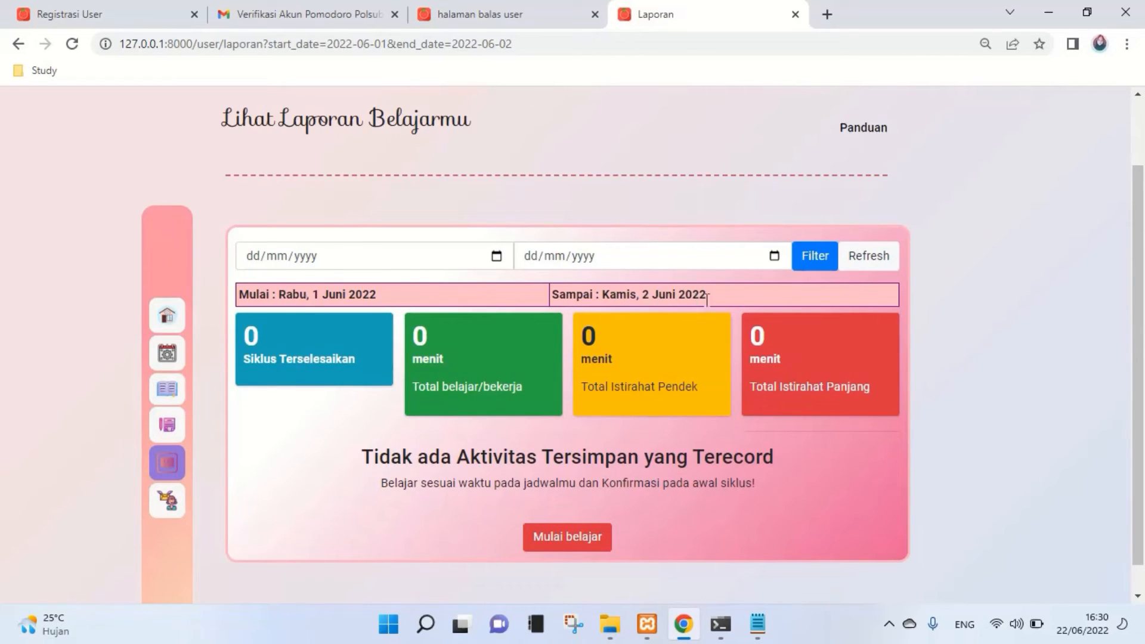
pyautogui.click(886, 261)
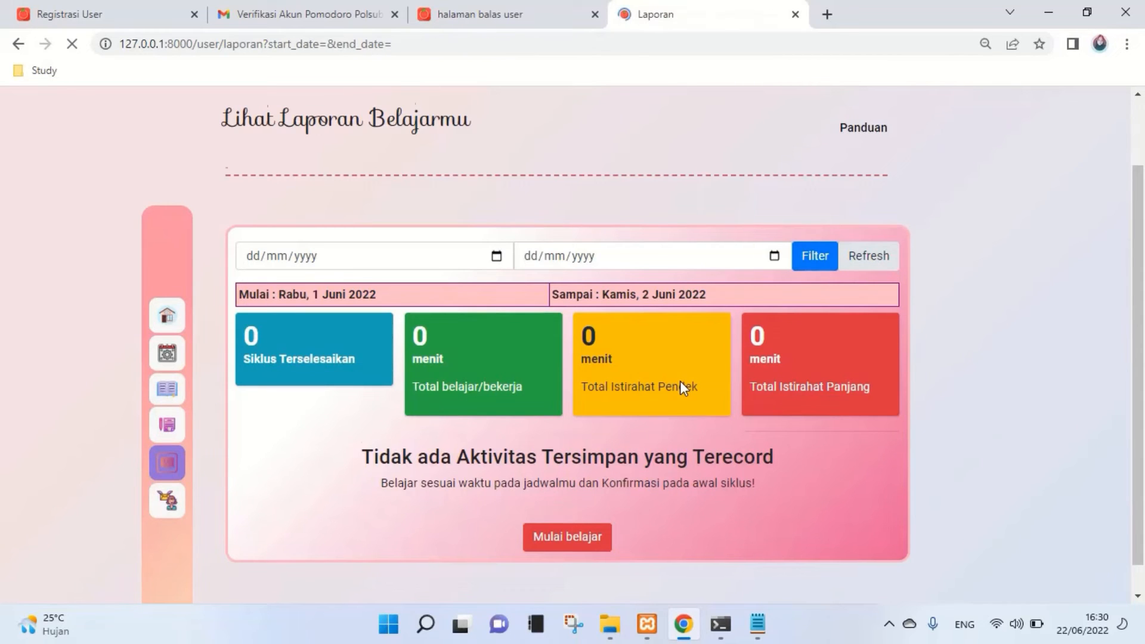
pyautogui.scroll(-1, 680, 381)
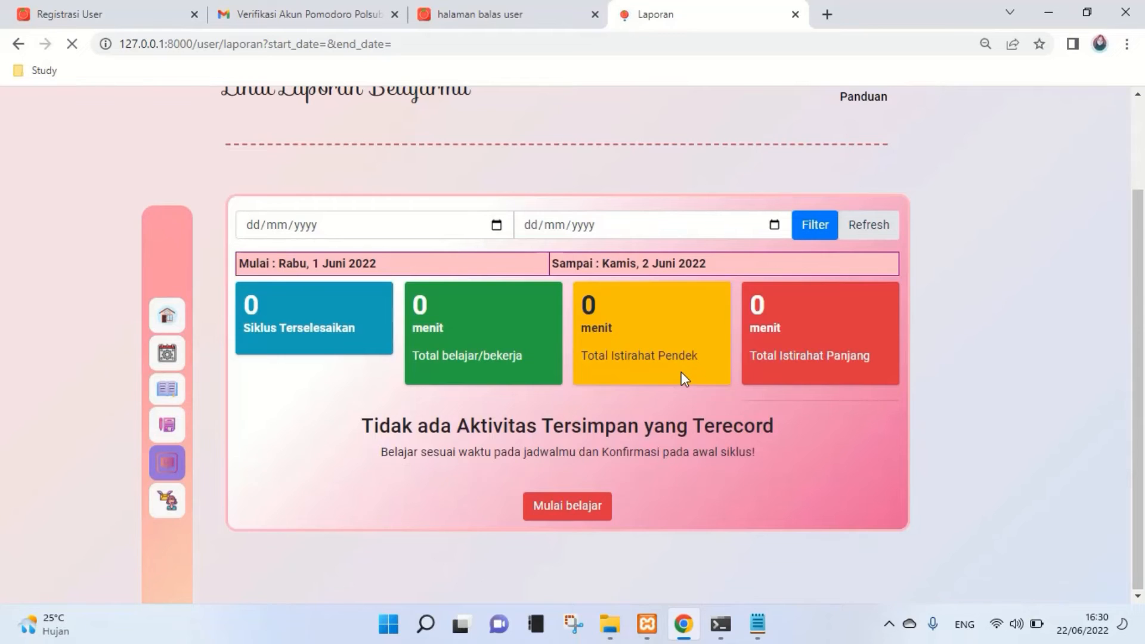
pyautogui.scroll(-2, 680, 394)
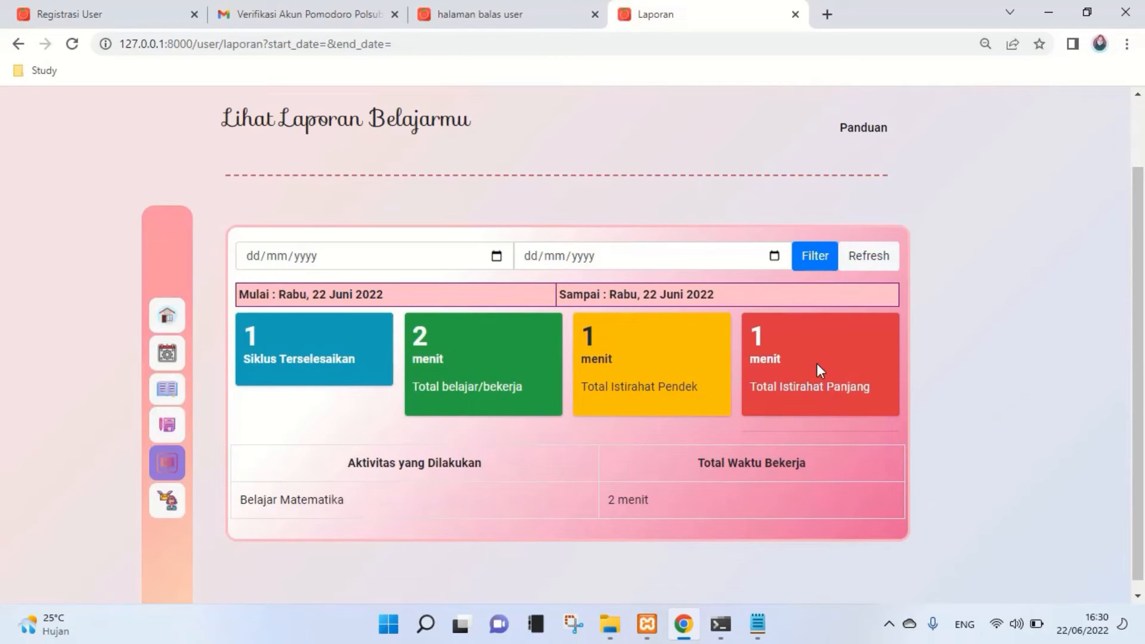
pyautogui.scroll(-1, 818, 363)
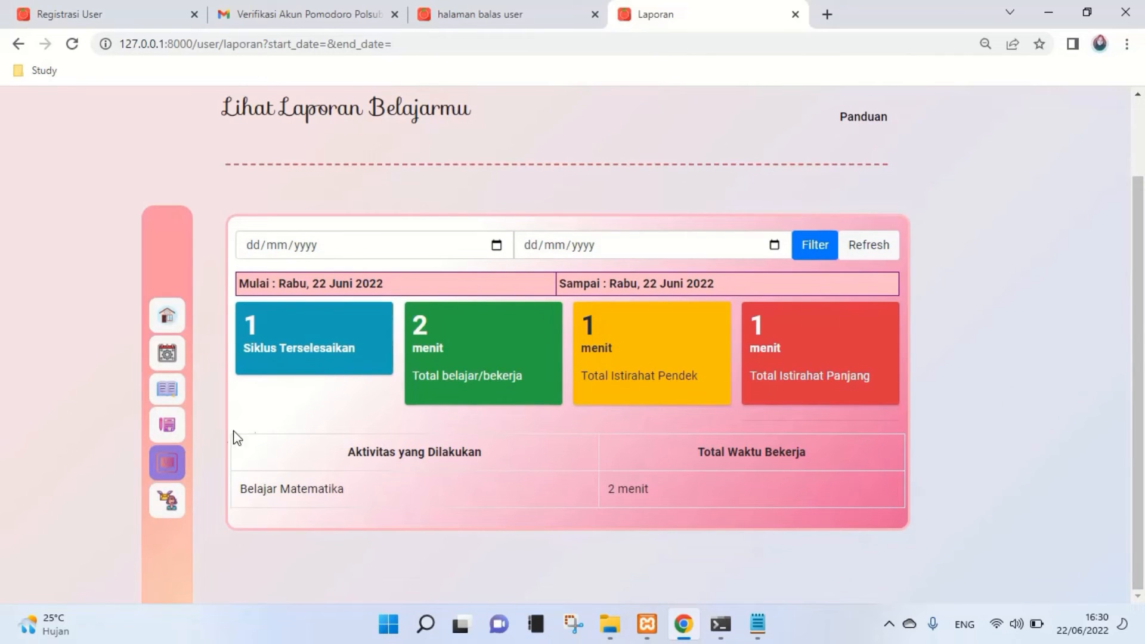
pyautogui.click(171, 507)
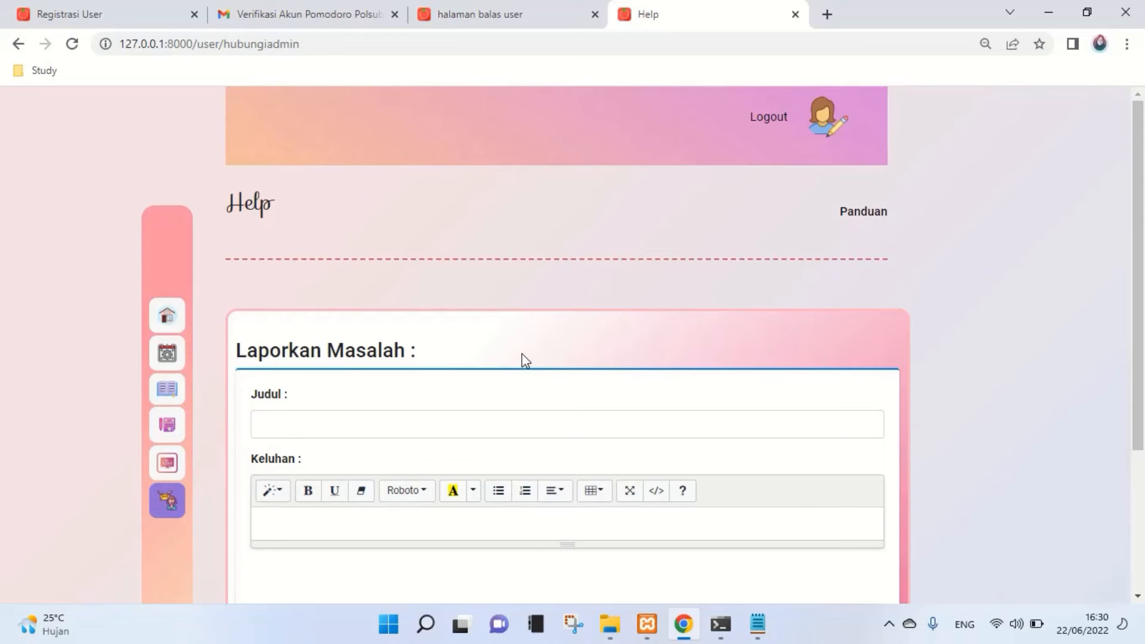
# - Send a problem report titled 'Kendala Akun' with the complaint 'Ganti email'
pyautogui.scroll(-3, 665, 216)
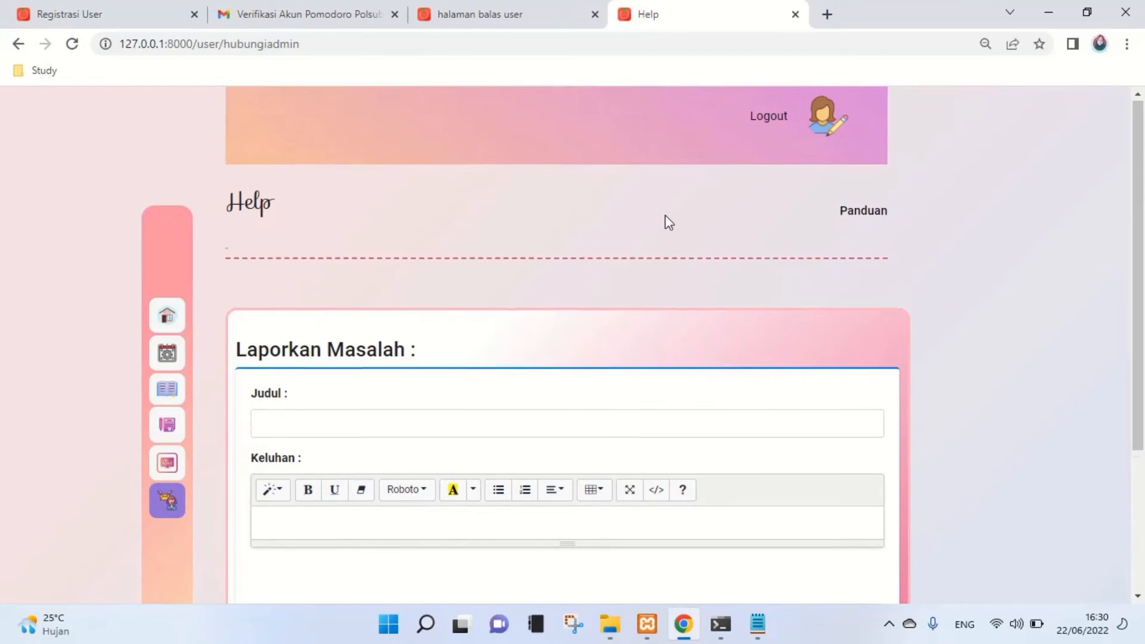
pyautogui.scroll(2, 668, 222)
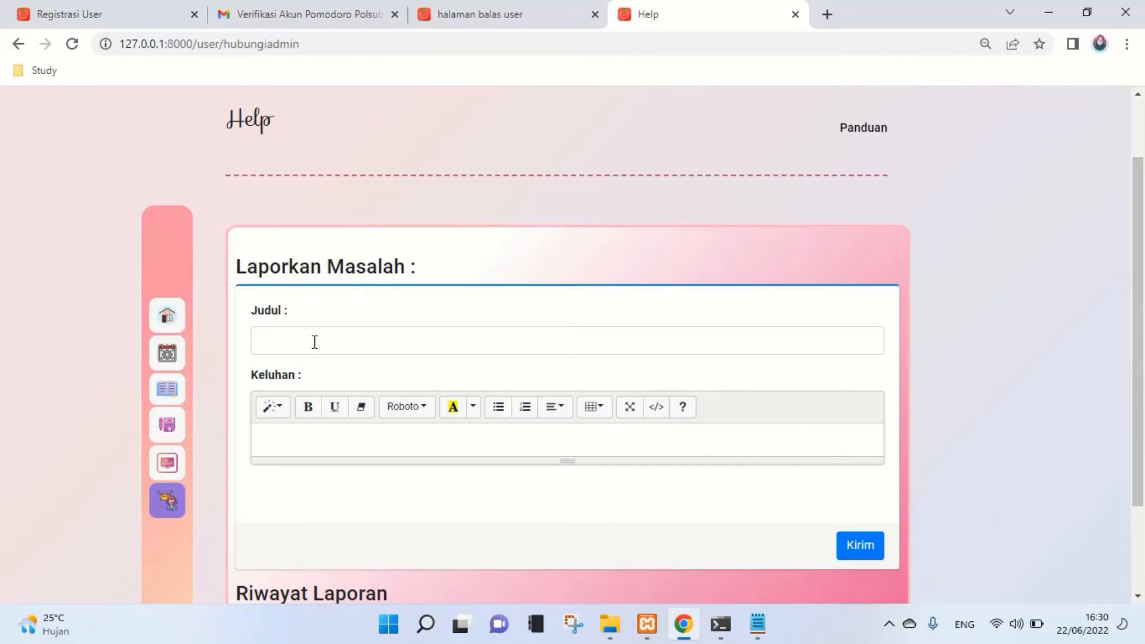
pyautogui.scroll(-2, 313, 341)
pyautogui.click(297, 258)
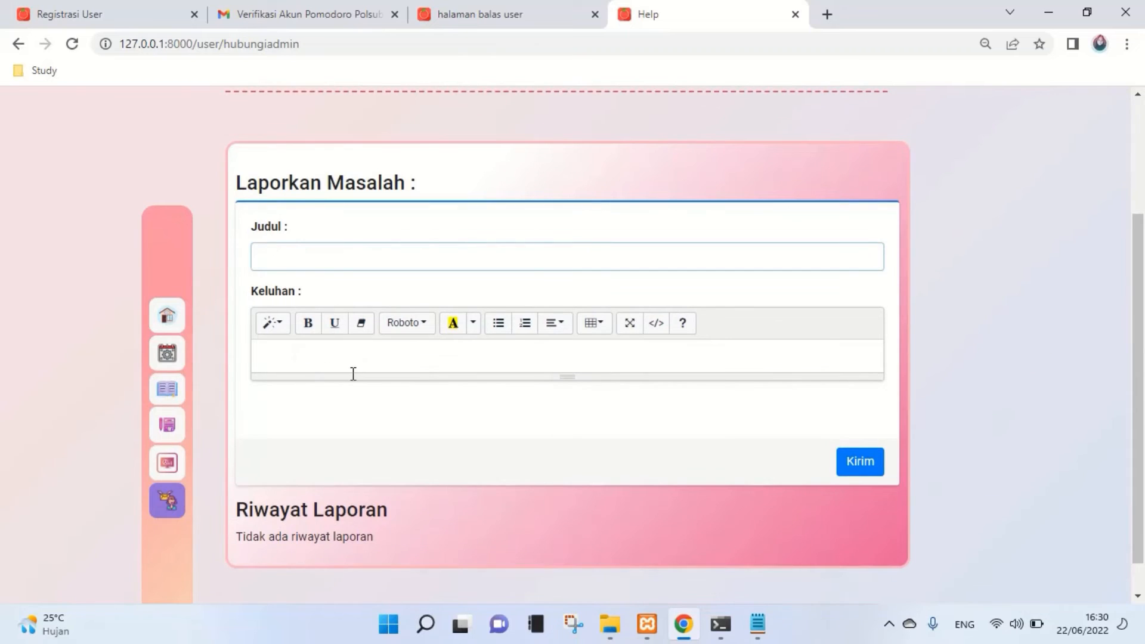
pyautogui.moveTo(353, 376); pyautogui.dragTo(370, 471)
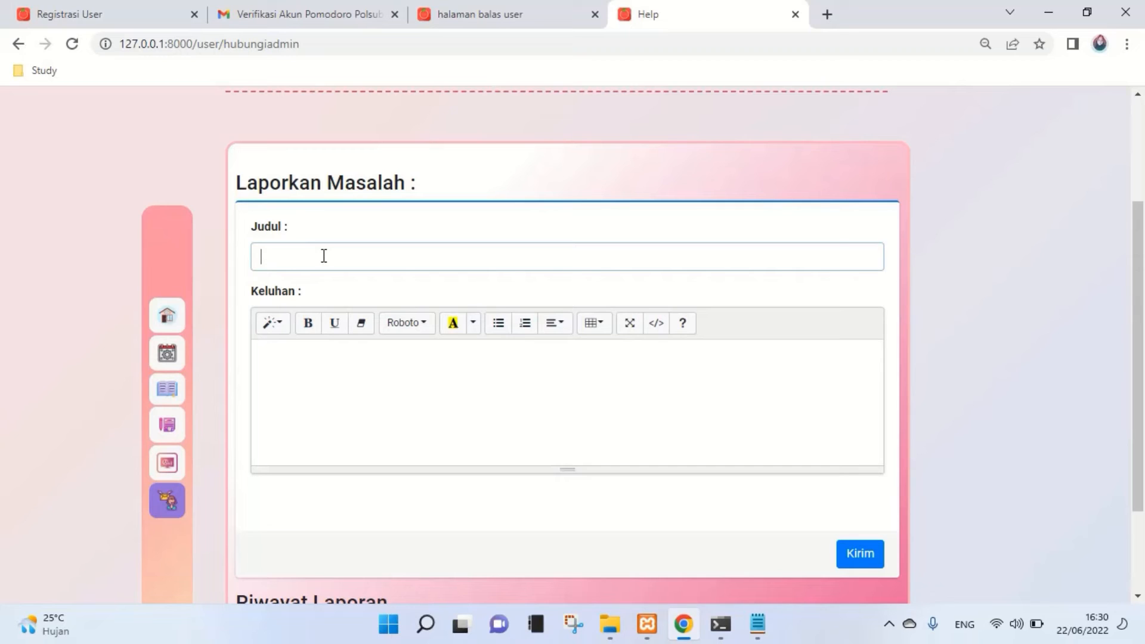
pyautogui.write('Kendala Akun')
pyautogui.click(386, 381)
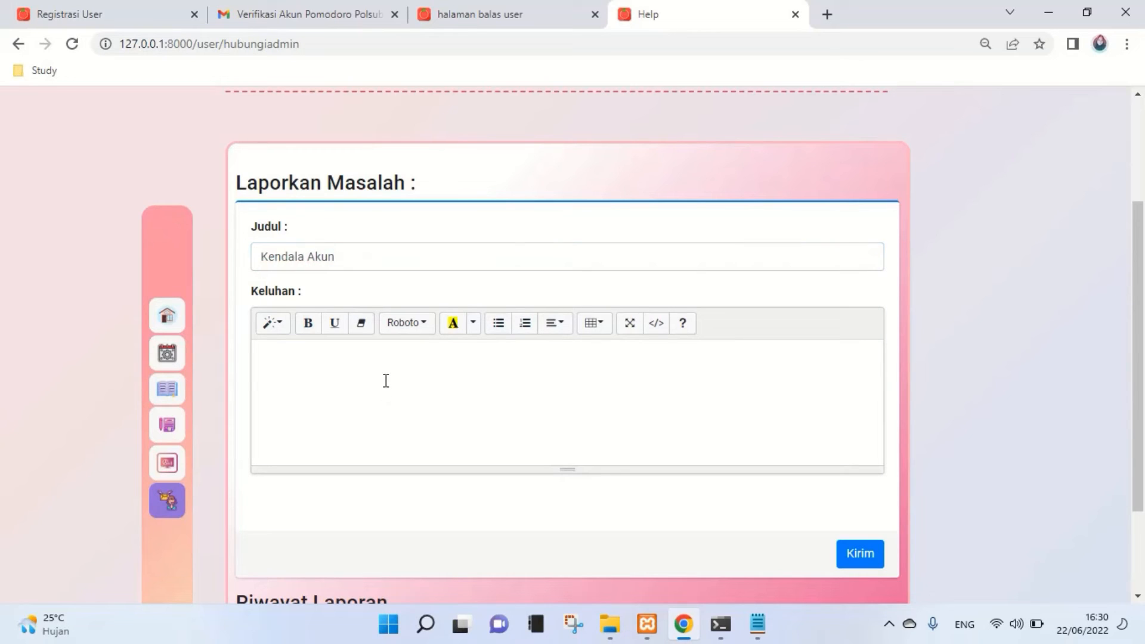
pyautogui.write('Ganti email')
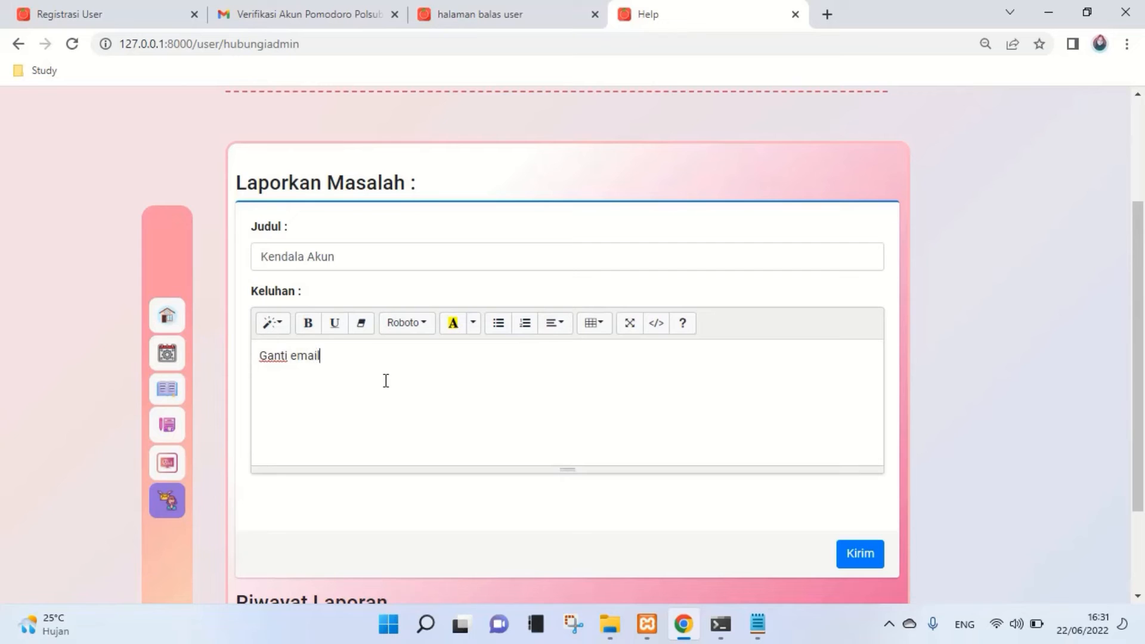
pyautogui.click(862, 554)
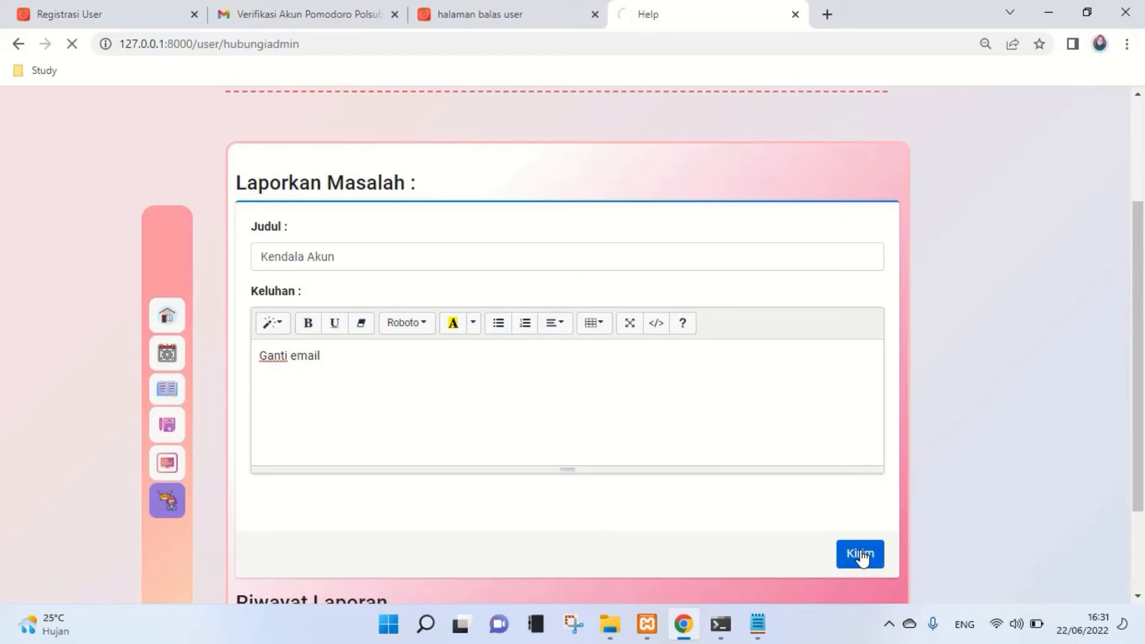
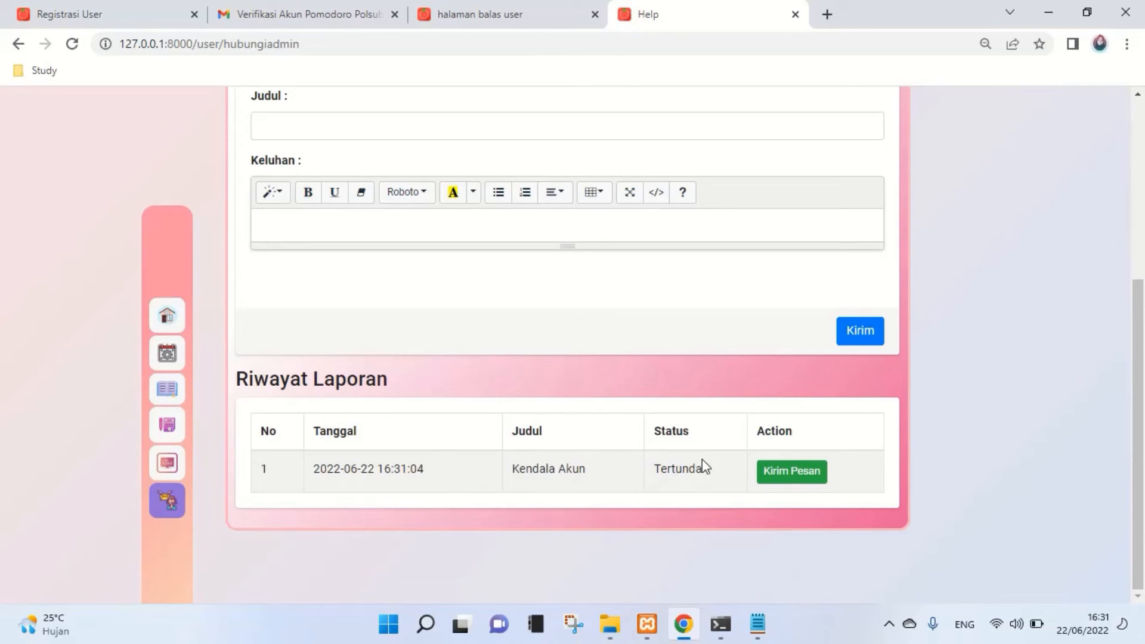
# - Reply on the Kendala Akun report's message window with 'Saya ingin mengganti email'
pyautogui.click(768, 477)
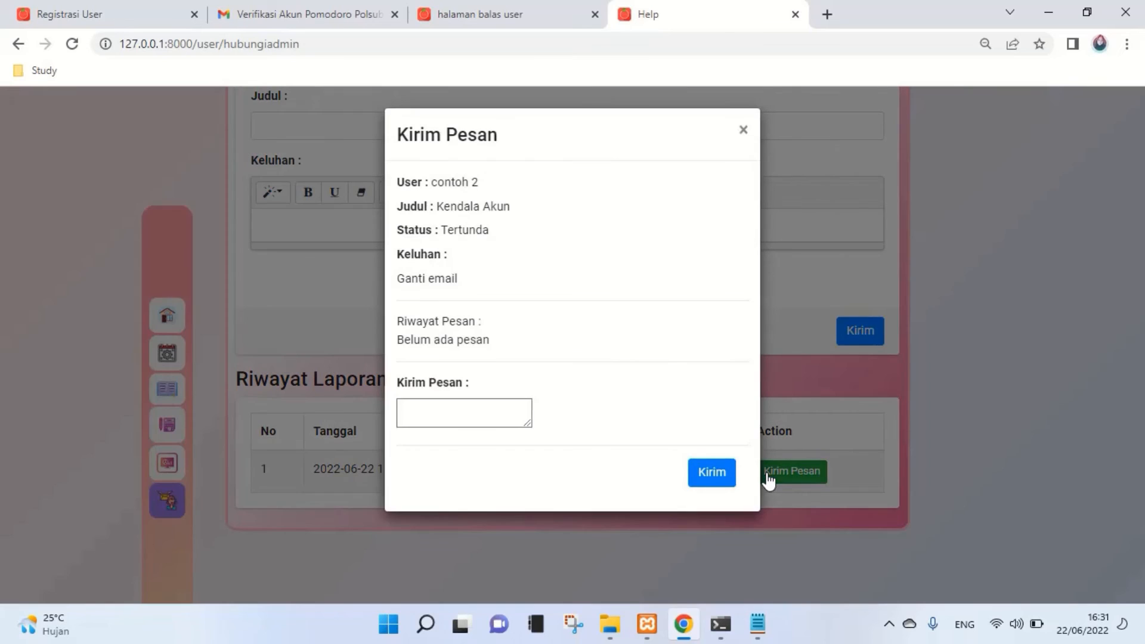
pyautogui.click(457, 420)
pyautogui.click(456, 426)
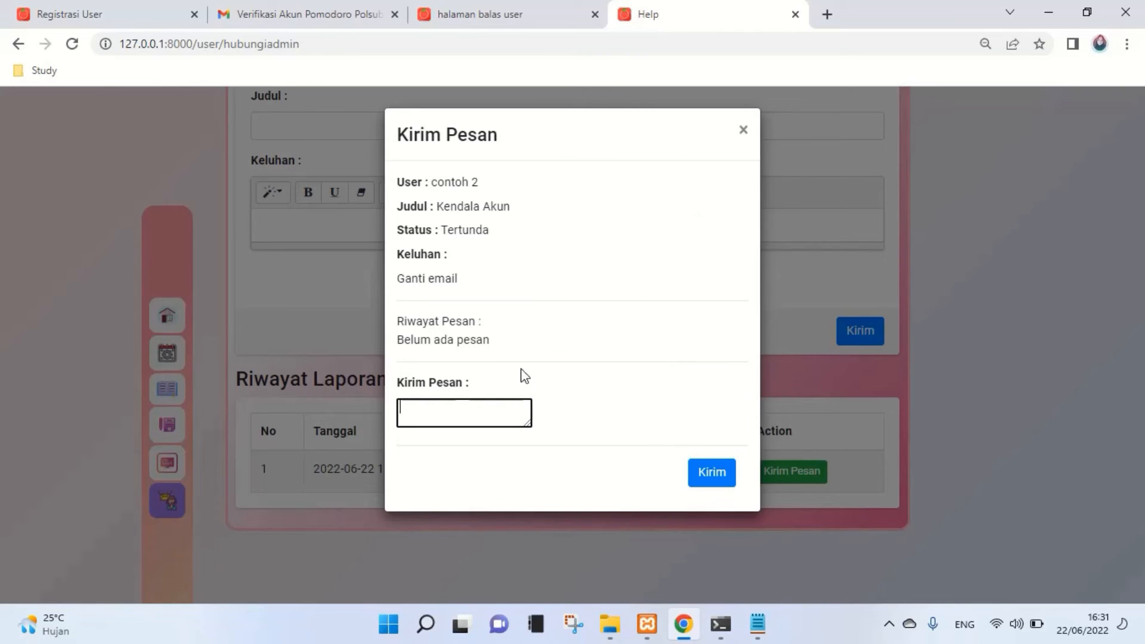
pyautogui.write('Saya ingin menggan')
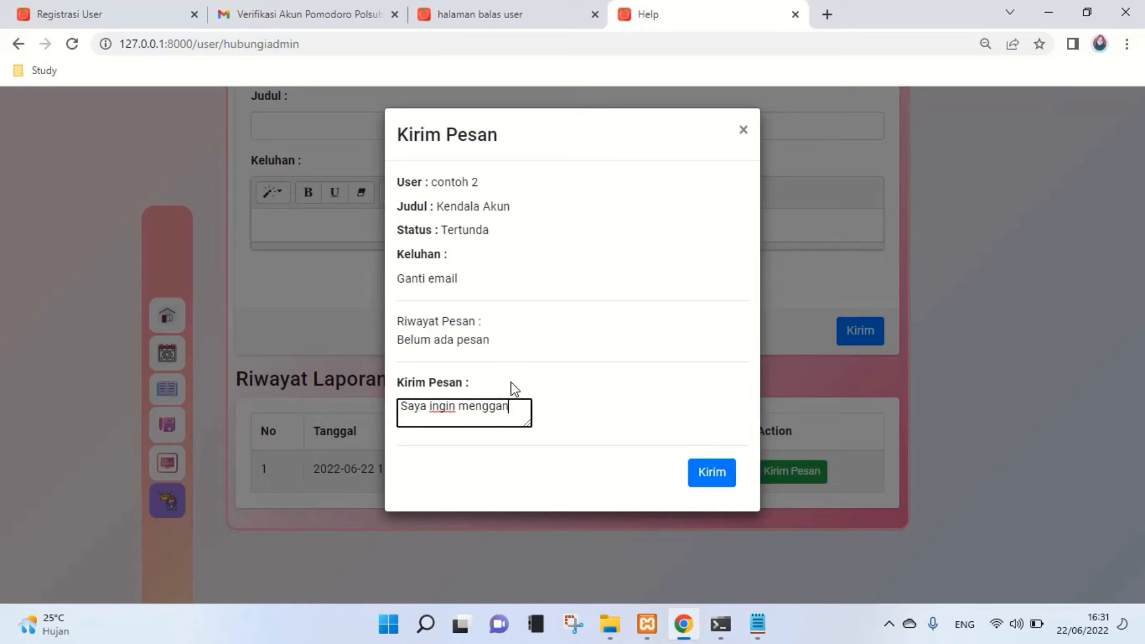
pyautogui.write('ti email')
pyautogui.click(697, 477)
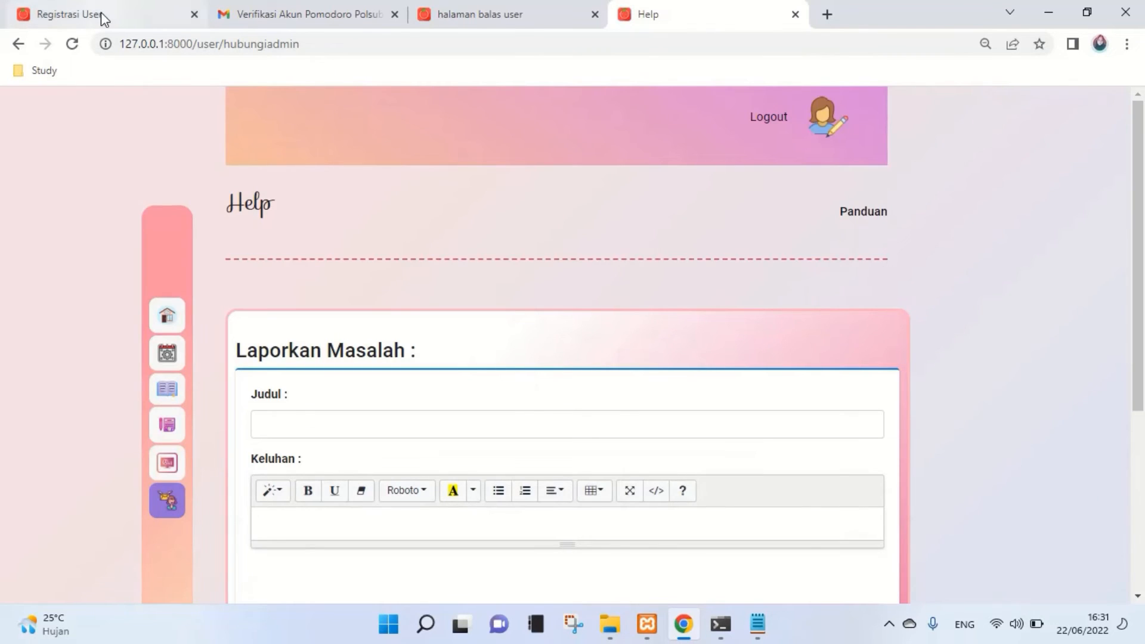
# - Reload the admin Balas User page and open the reply window for contoh 2's report
pyautogui.click(448, 14)
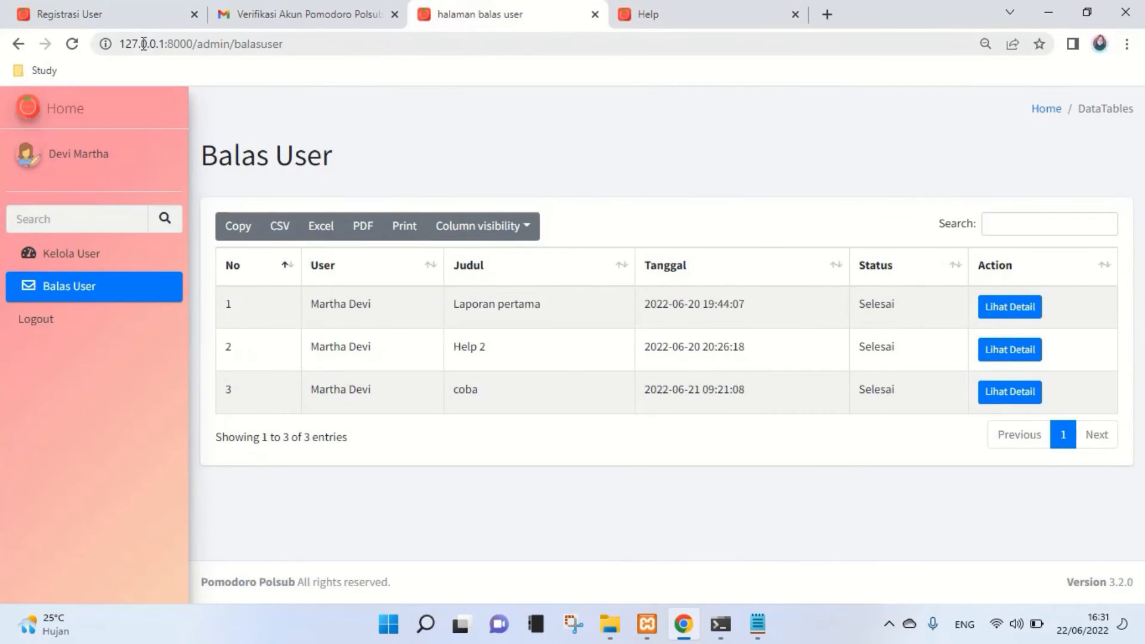
pyautogui.click(75, 52)
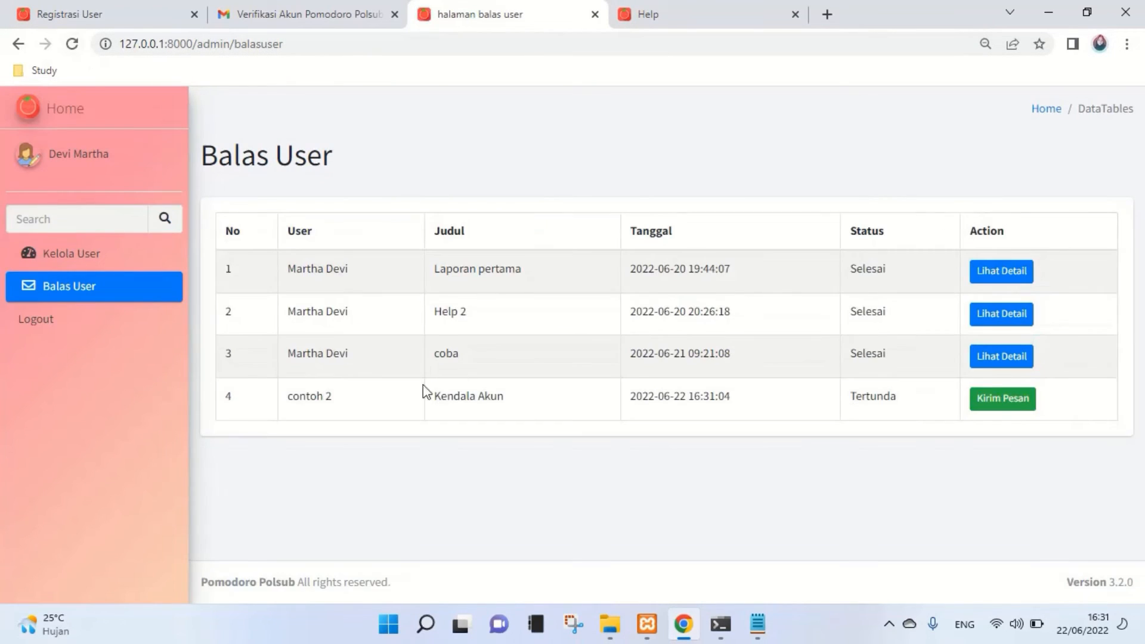
pyautogui.moveTo(310, 438); pyautogui.dragTo(365, 440)
pyautogui.click(364, 438)
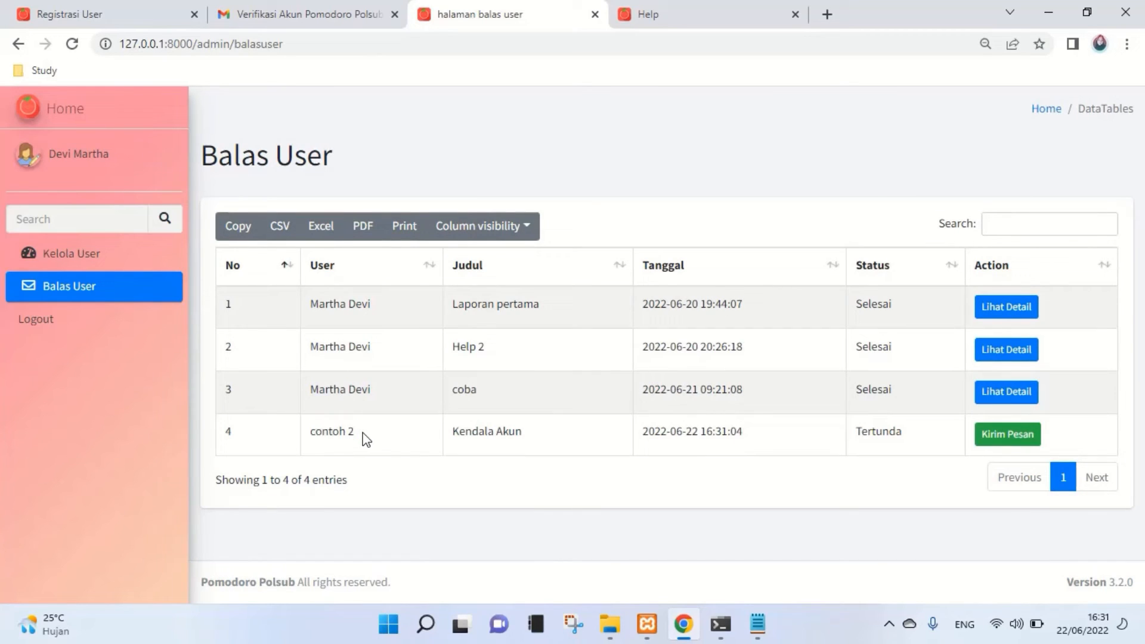
pyautogui.moveTo(311, 431); pyautogui.dragTo(377, 438)
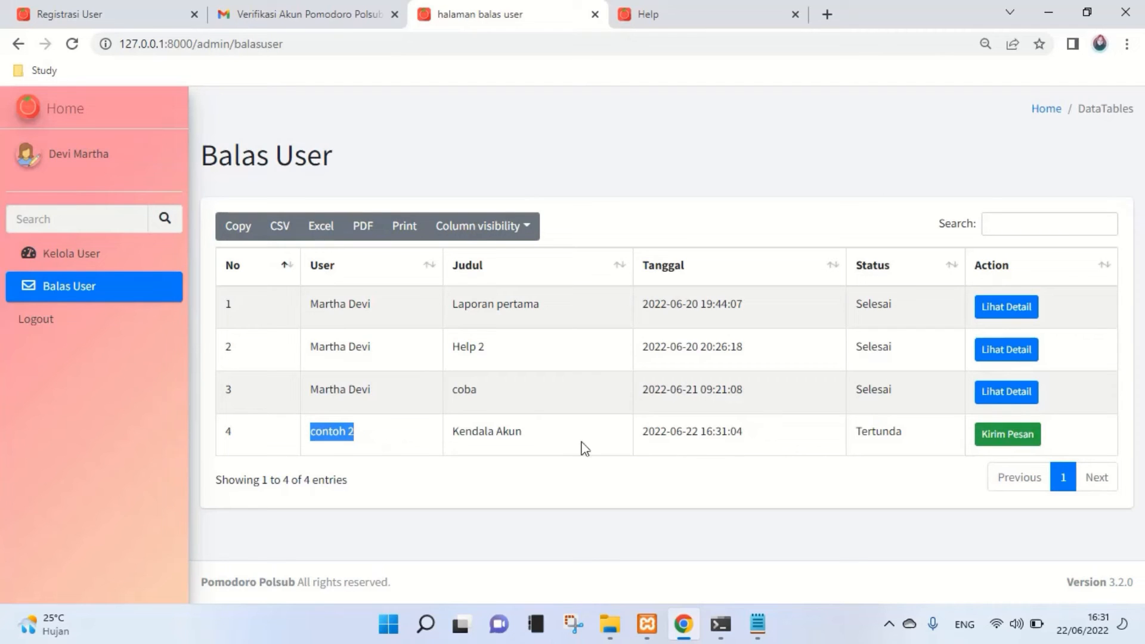
pyautogui.click(1022, 439)
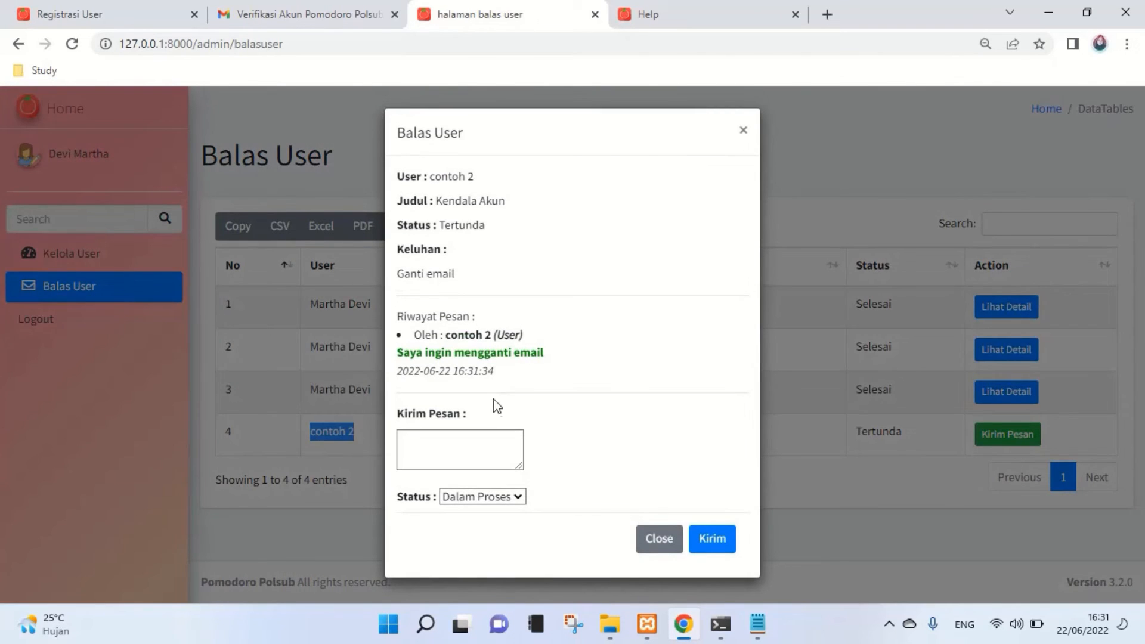
# - Reply 'Email tidak bisa diganti, silahkan mendaftar dengan email yang bar' with status Dalam Proses
pyautogui.moveTo(396, 352); pyautogui.dragTo(565, 360)
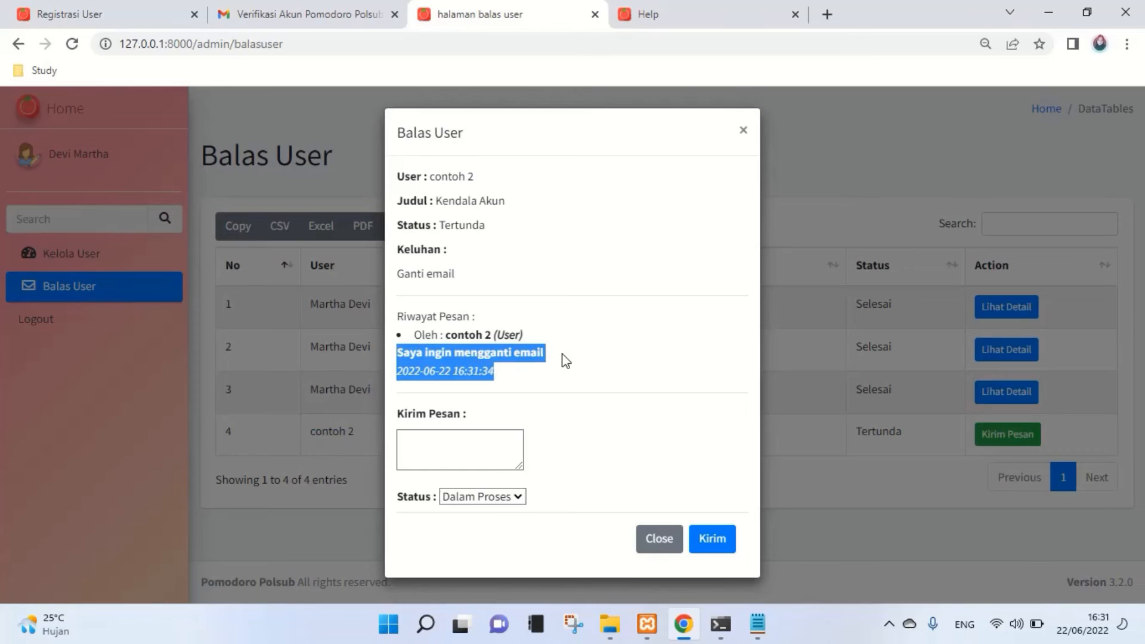
pyautogui.click(565, 360)
pyautogui.click(481, 449)
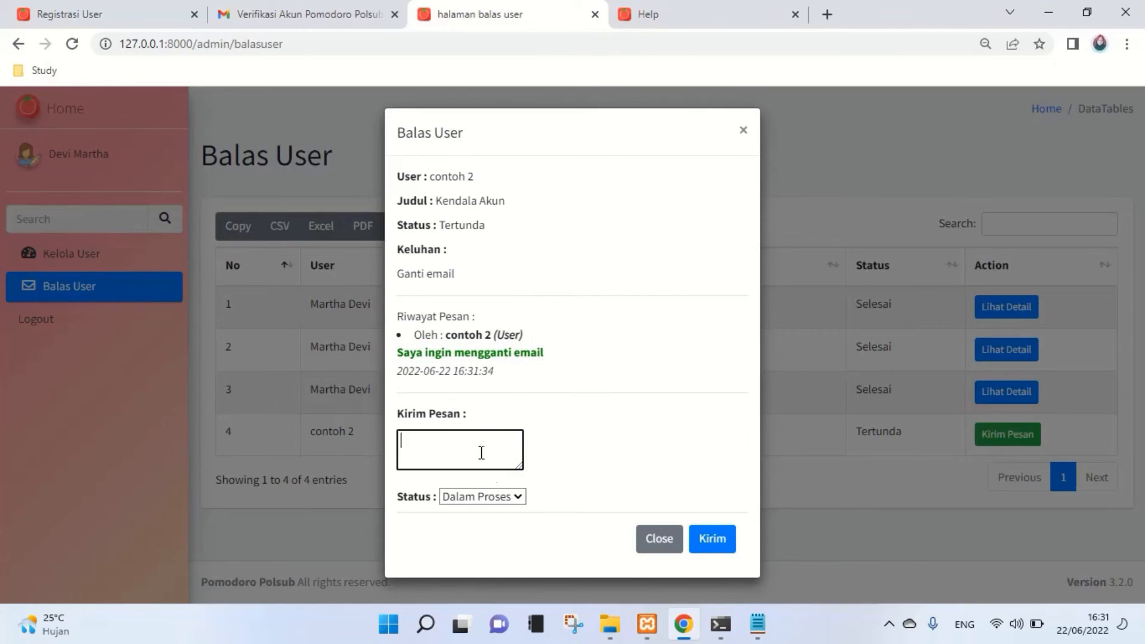
pyautogui.click(514, 498)
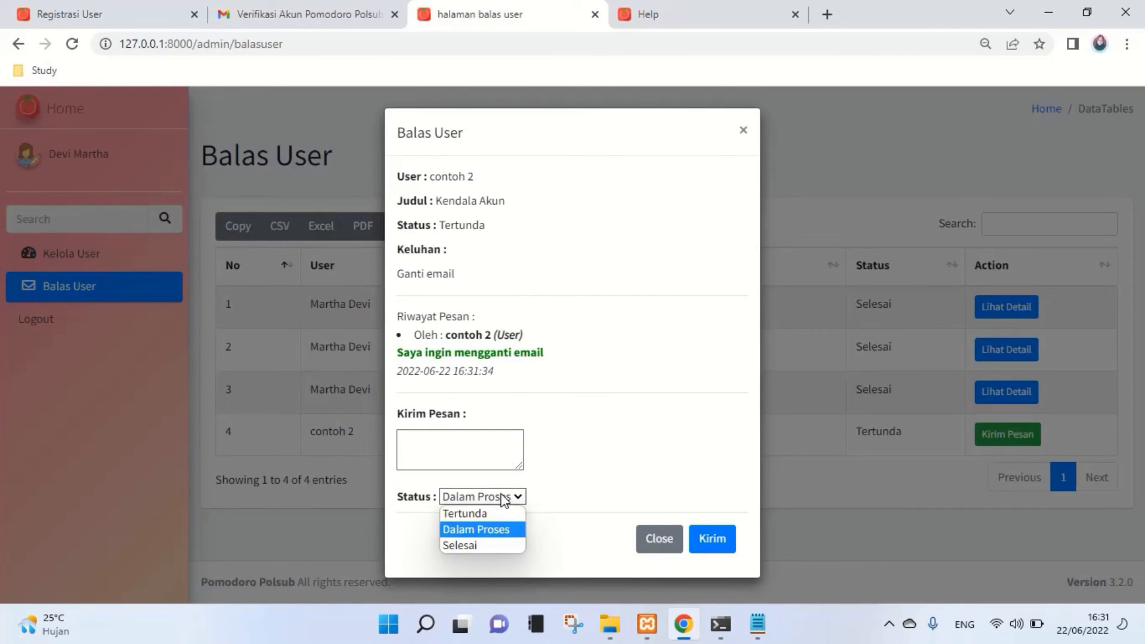
pyautogui.click(501, 529)
pyautogui.click(467, 444)
pyautogui.write('E')
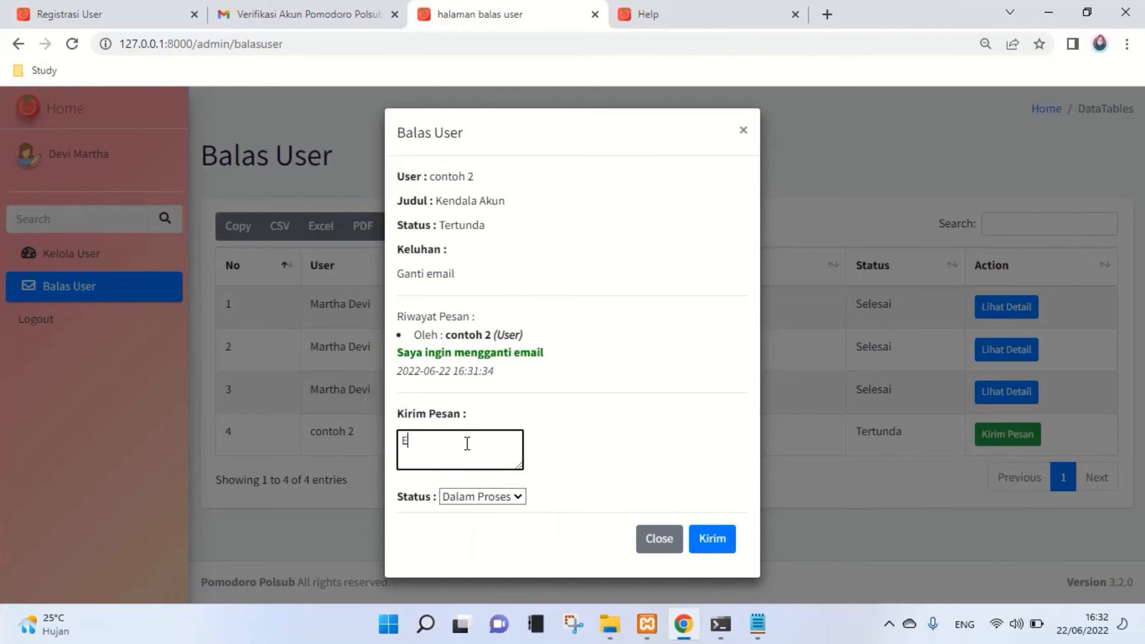
pyautogui.write('mail tidak bisa diganti,')
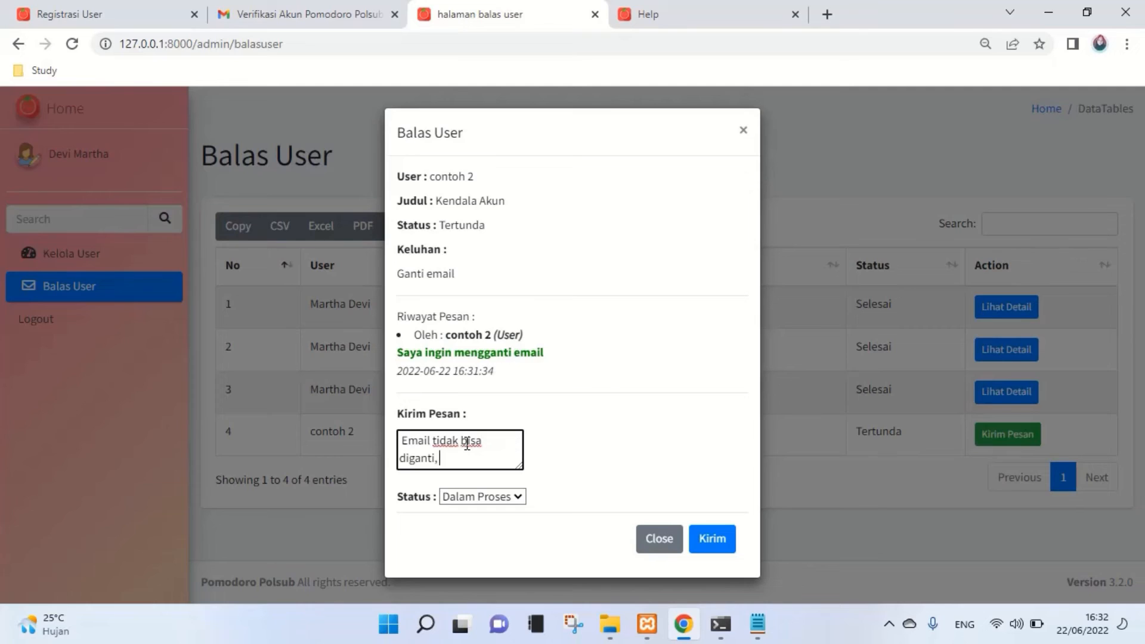
pyautogui.write(' silahkan mendaftar dengan')
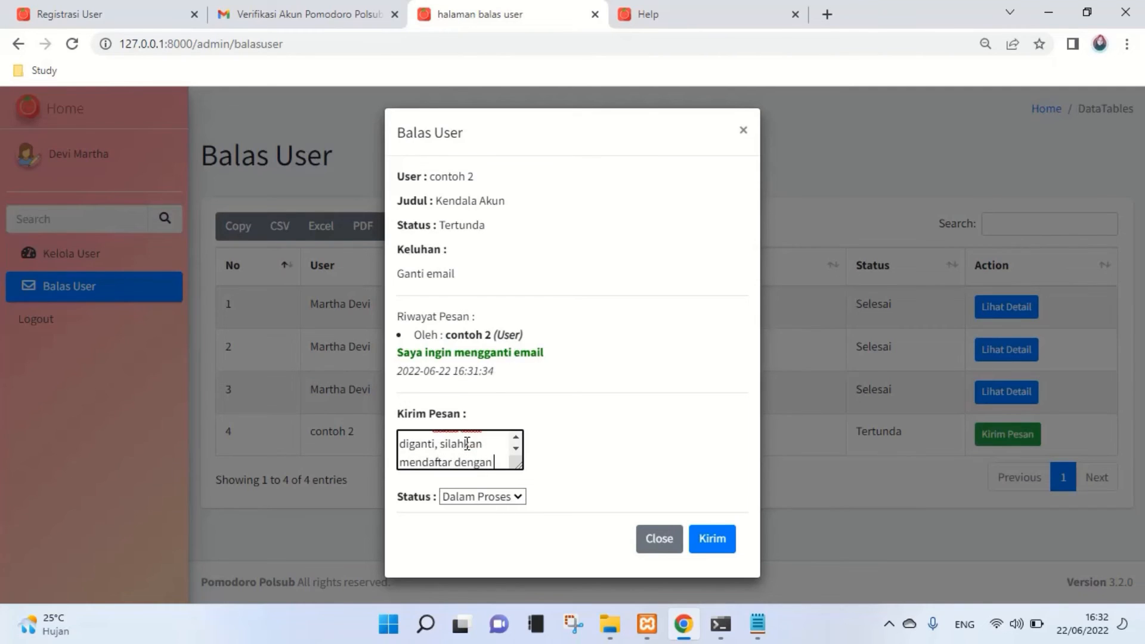
pyautogui.write(' email yang baru')
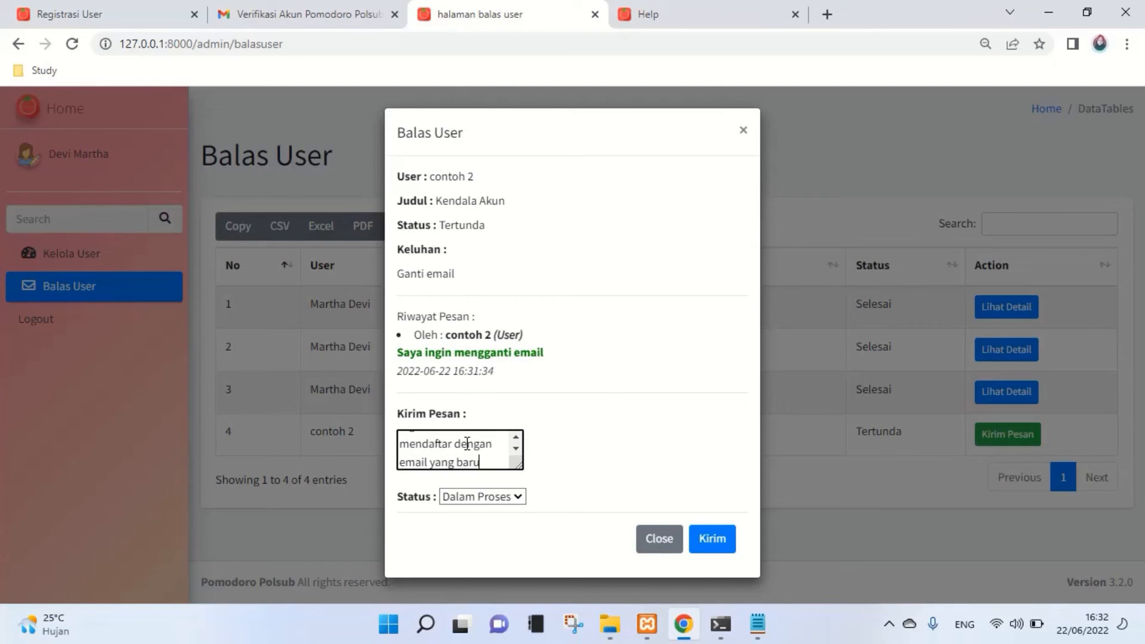
pyautogui.click(705, 543)
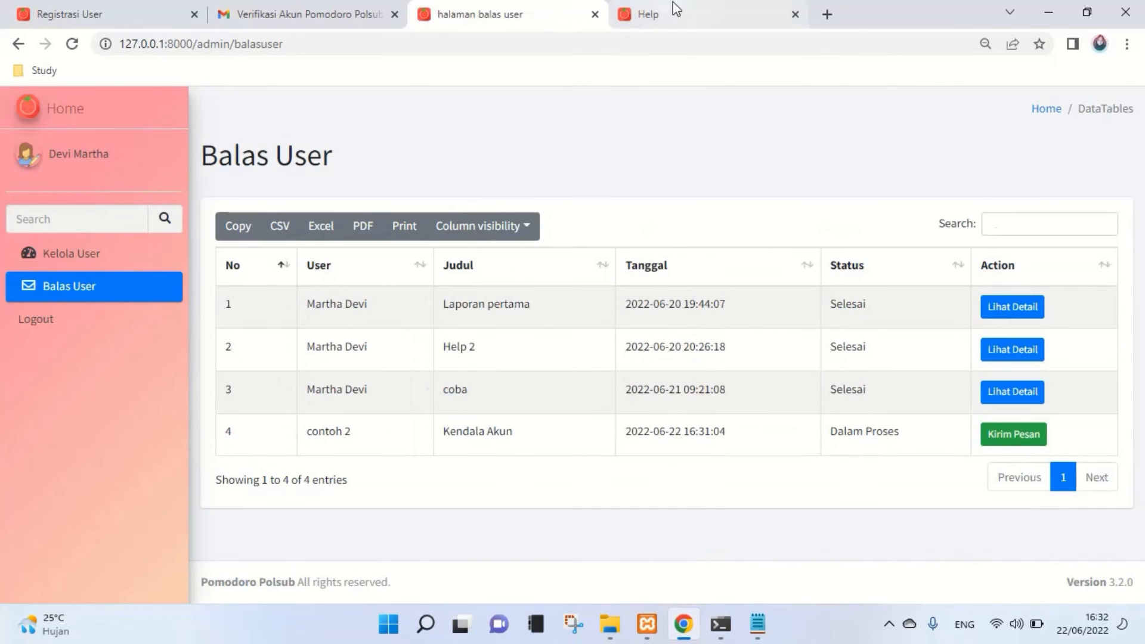
# - Reload the Help page, send 'BAiklah' on the Kendala Akun report, then reload the admin page
pyautogui.click(672, 11)
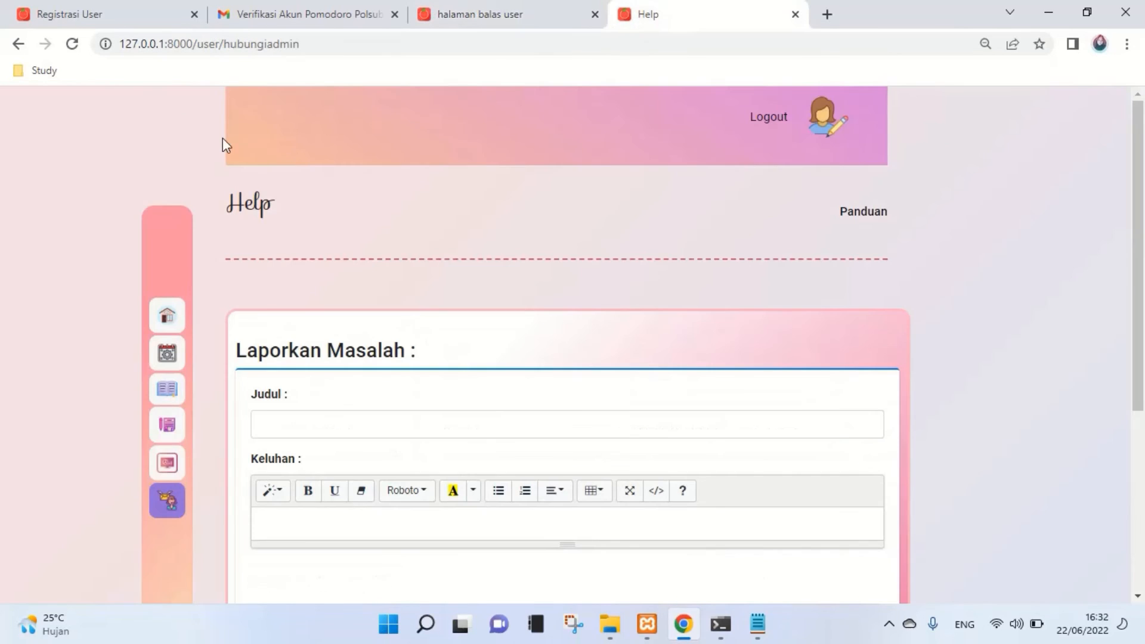
pyautogui.click(72, 46)
pyautogui.scroll(-5, 727, 388)
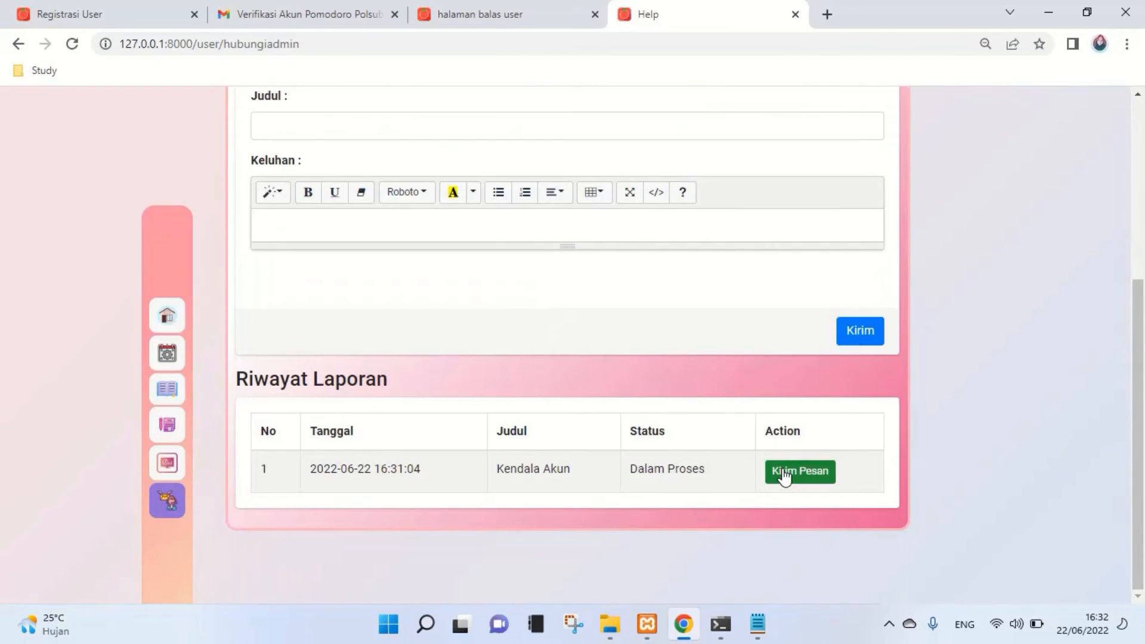
pyautogui.click(784, 474)
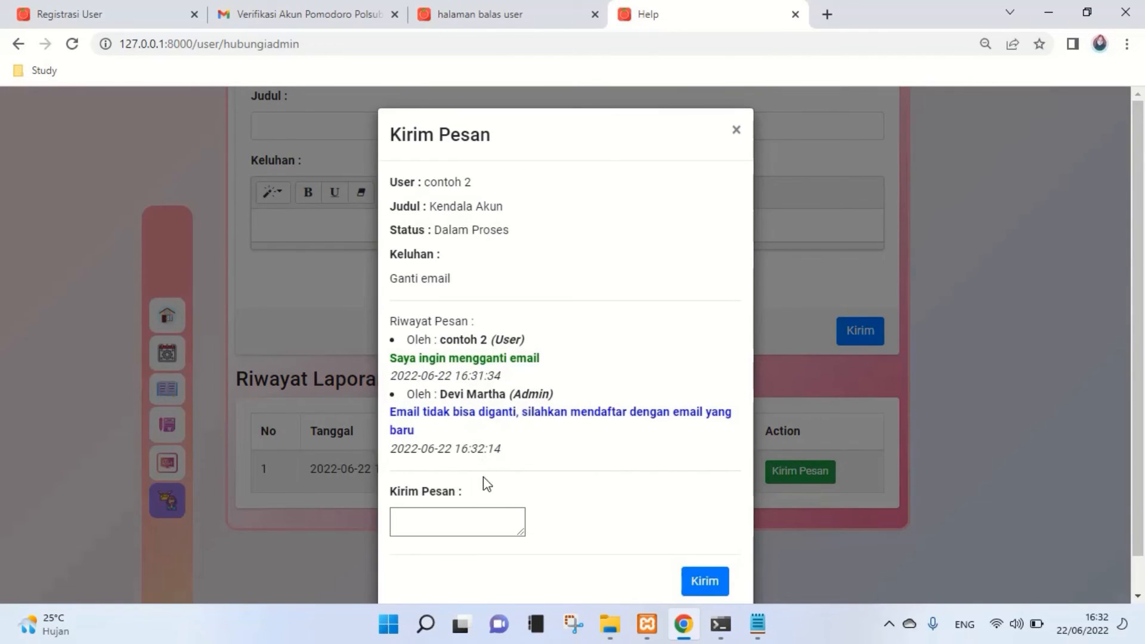
pyautogui.click(467, 516)
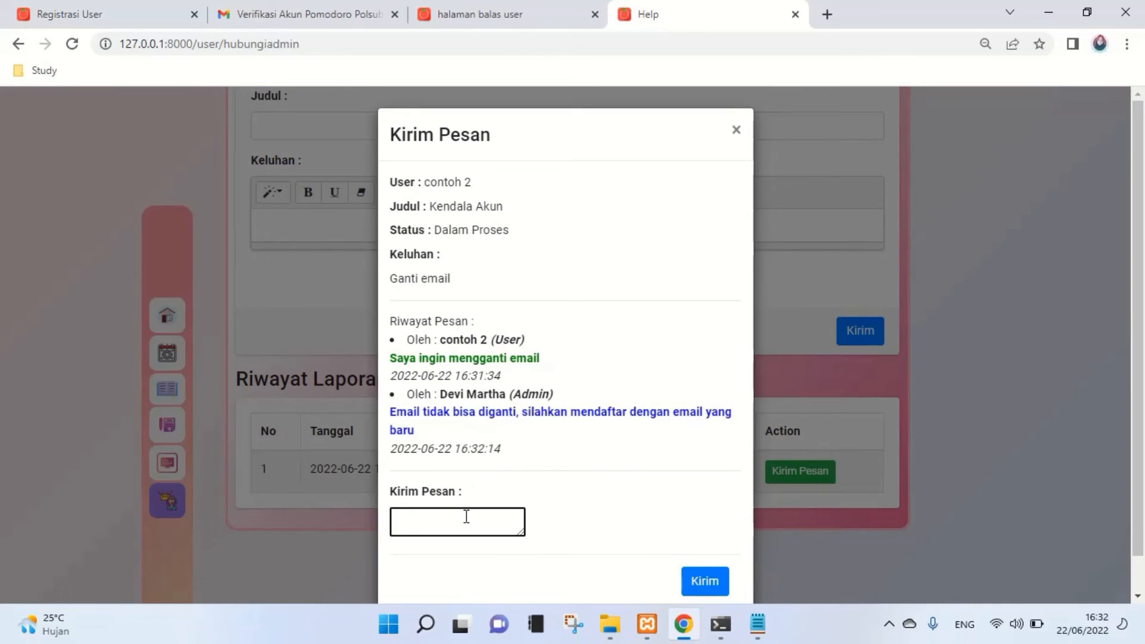
pyautogui.write('BAiklah')
pyautogui.click(690, 586)
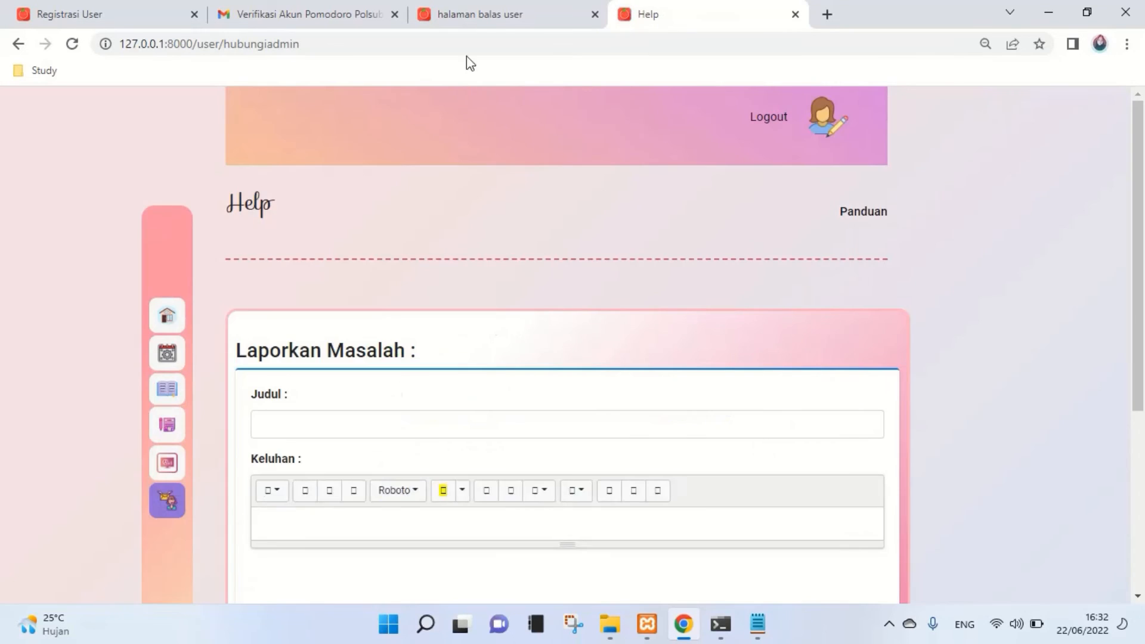
pyautogui.click(481, 15)
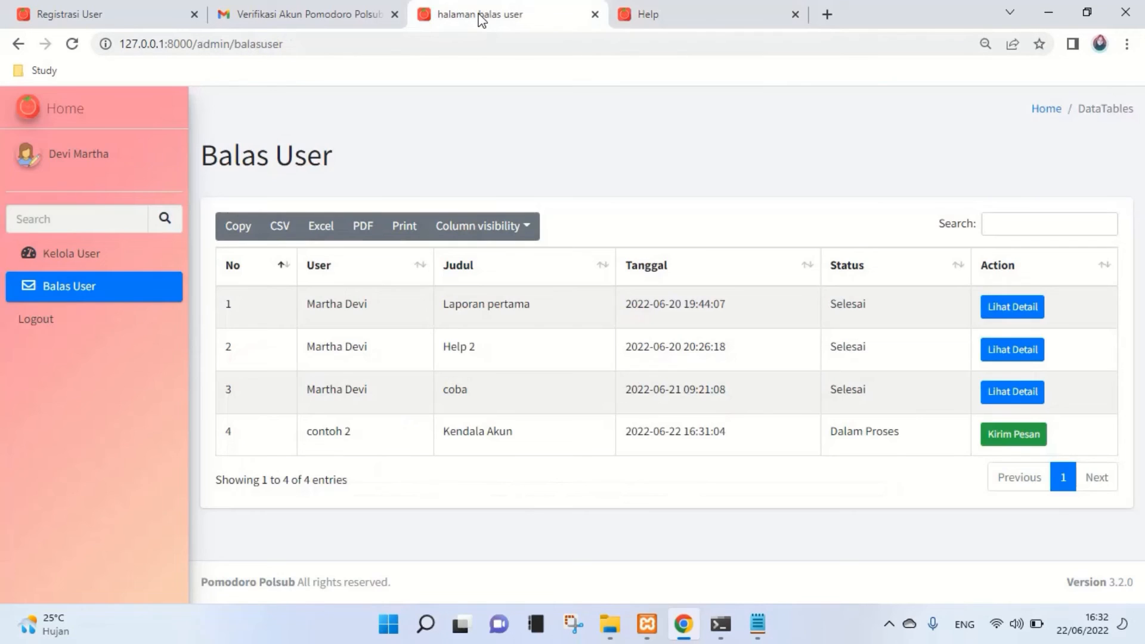
pyautogui.click(72, 45)
# - Reply 'Selesai' to contoh 2's report and set its status to Selesai
pyautogui.click(1008, 436)
pyautogui.scroll(-2, 503, 459)
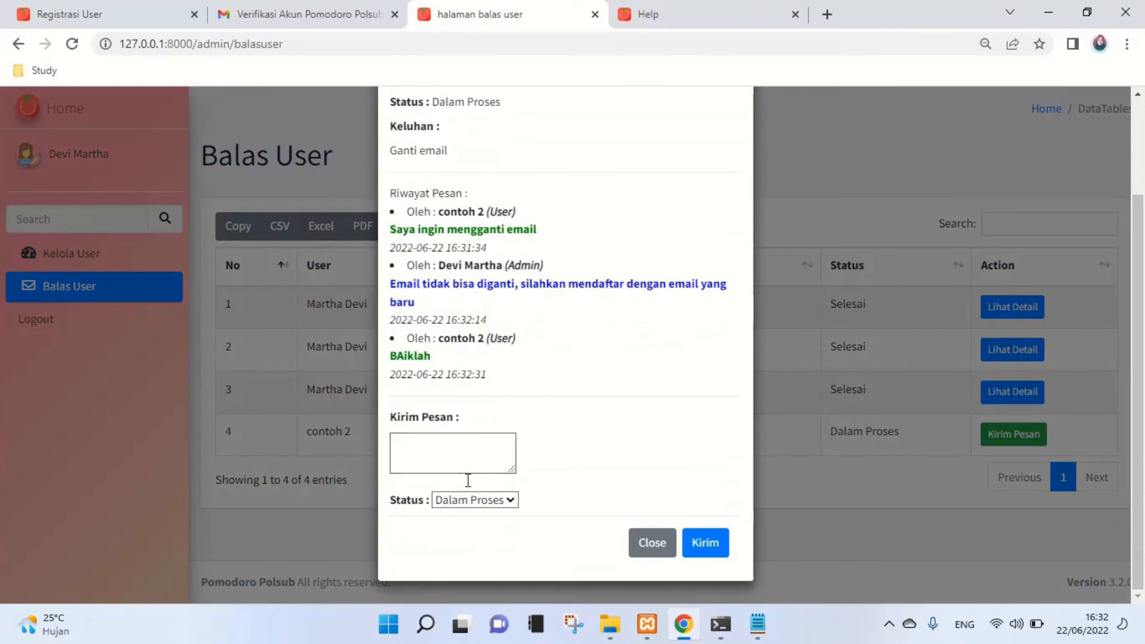
pyautogui.click(464, 443)
pyautogui.write('Selesai')
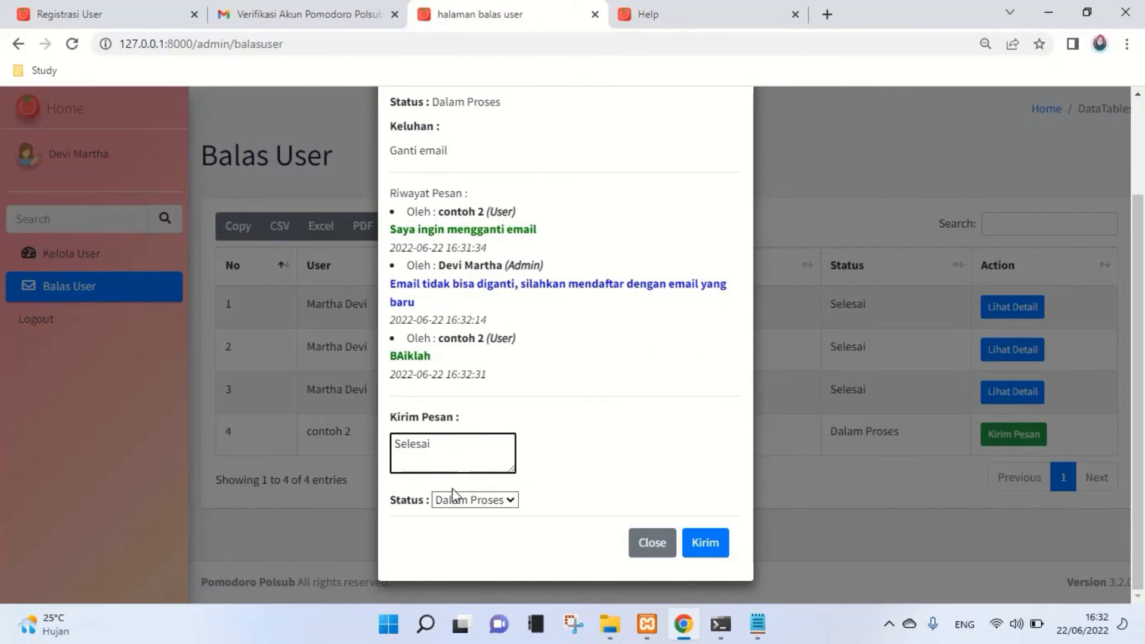
pyautogui.click(469, 501)
pyautogui.click(472, 547)
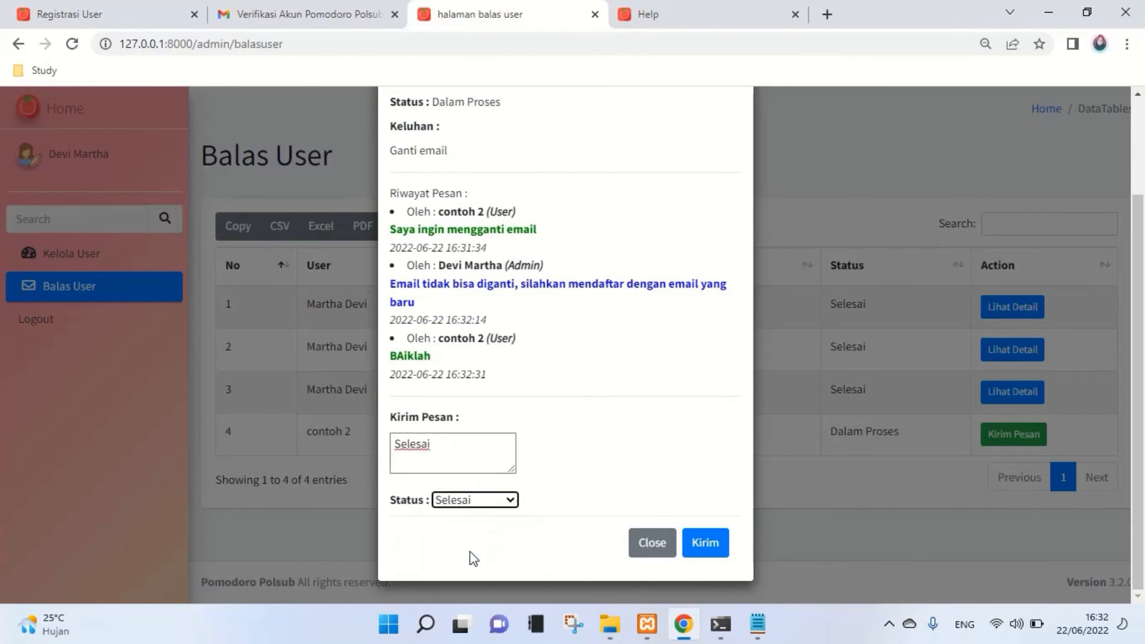
pyautogui.click(708, 542)
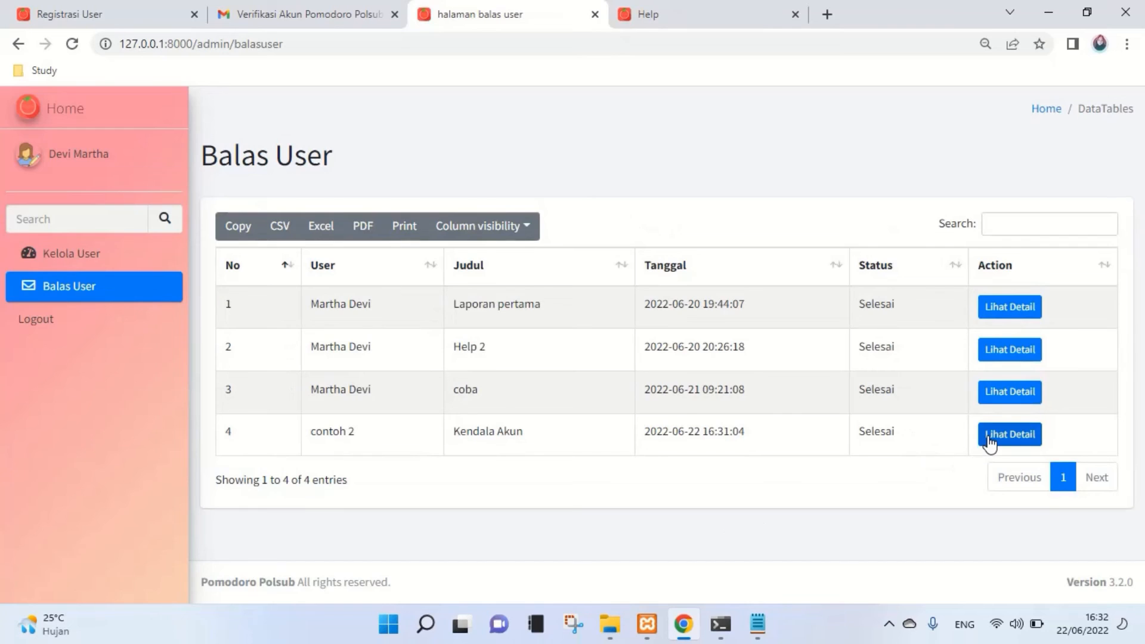
# - Review the finished contoh 2 report's details, close them, and go to the user's Help page
pyautogui.click(989, 437)
pyautogui.scroll(-1, 533, 503)
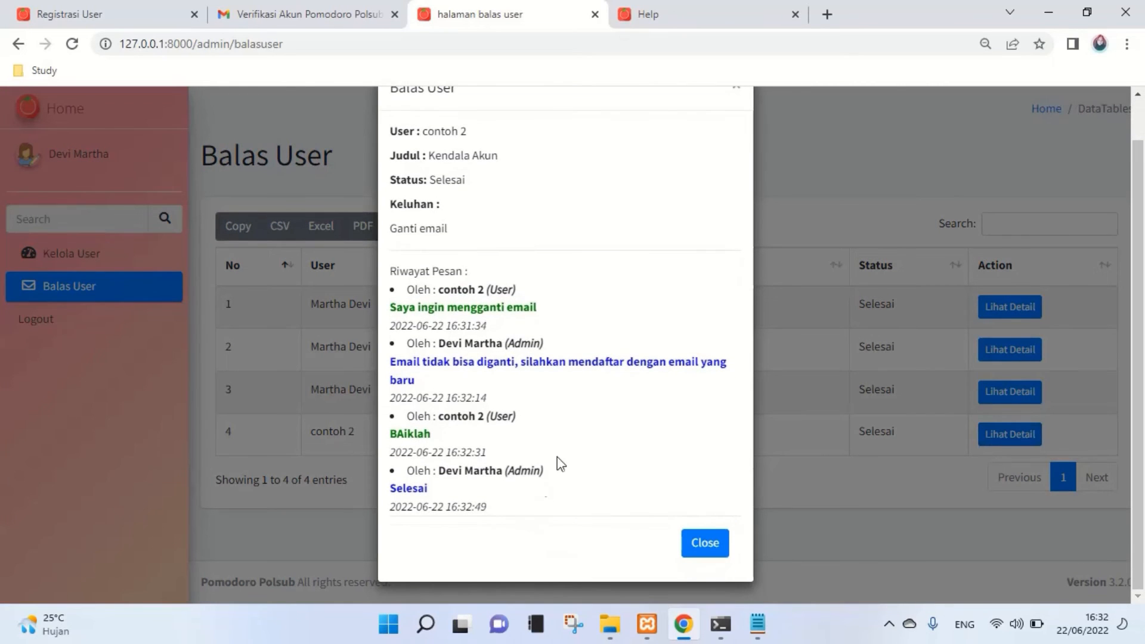
pyautogui.scroll(1, 446, 522)
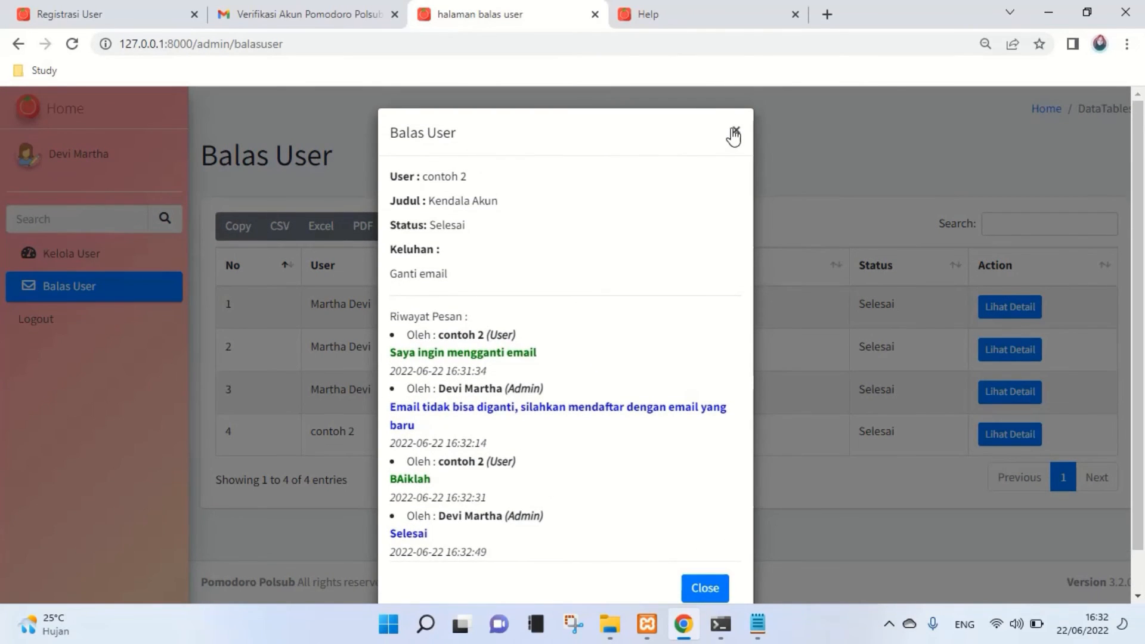
pyautogui.click(734, 132)
pyautogui.click(716, 17)
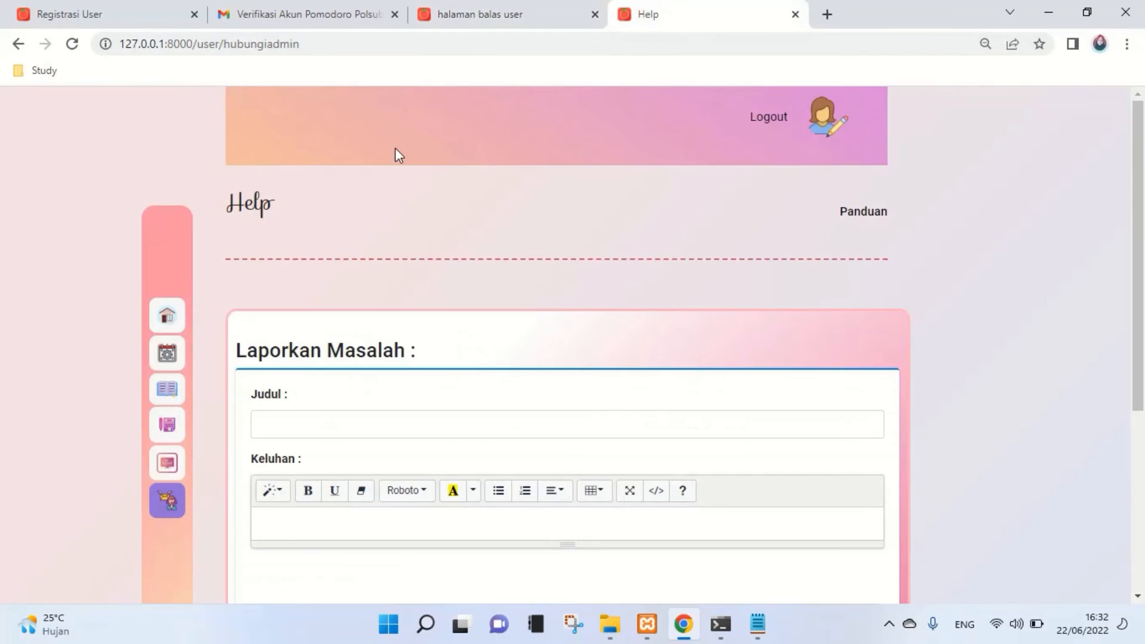
# - Reload the Help page, view and close the Kendala Akun report's history, then return to the admin page
pyautogui.click(72, 43)
pyautogui.scroll(-5, 731, 416)
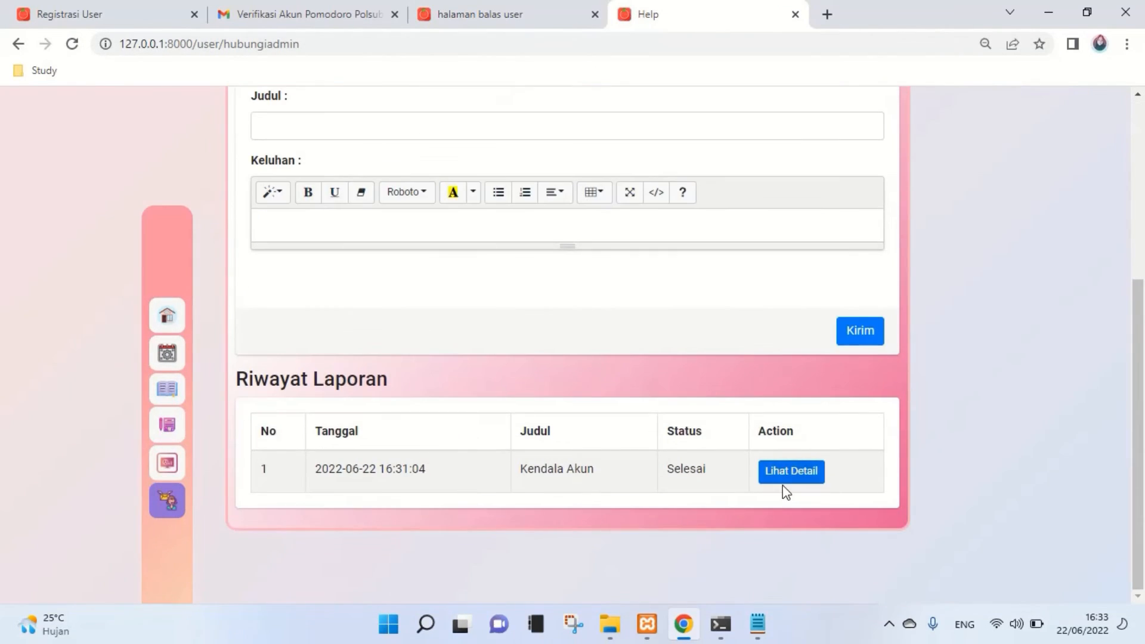
pyautogui.click(782, 477)
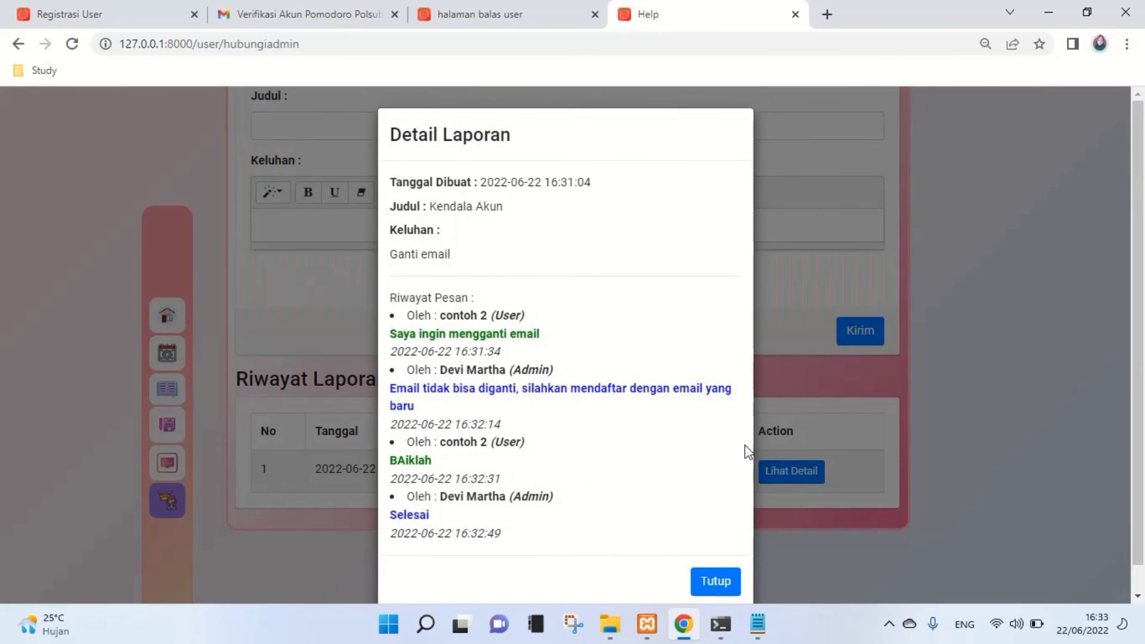
pyautogui.click(820, 445)
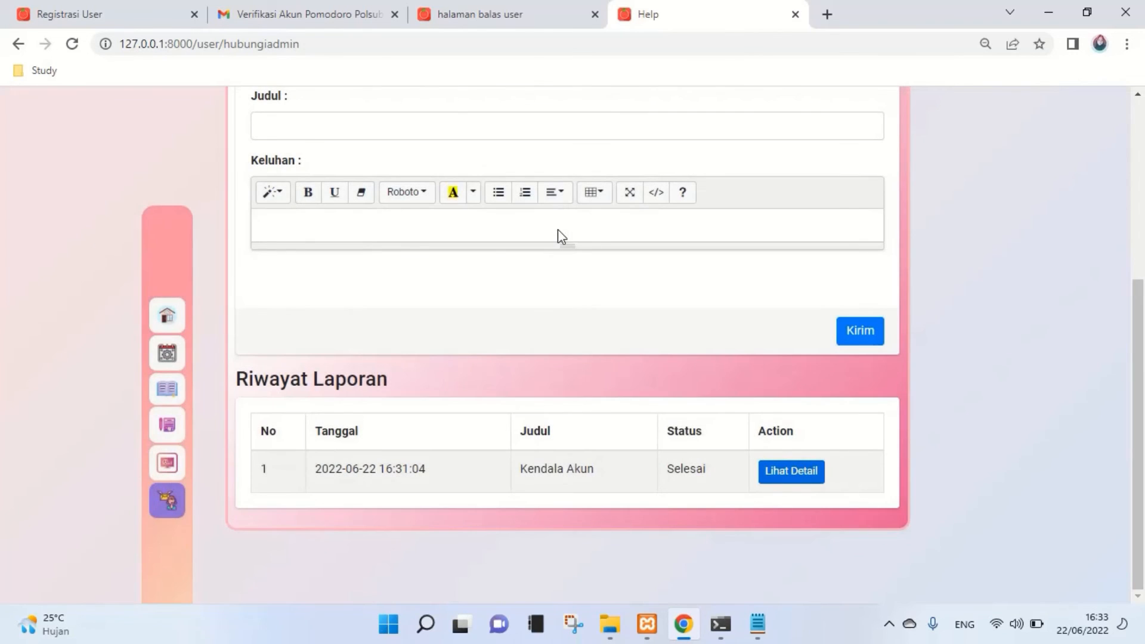
pyautogui.scroll(1, 564, 256)
pyautogui.scroll(3, 568, 285)
pyautogui.click(329, 289)
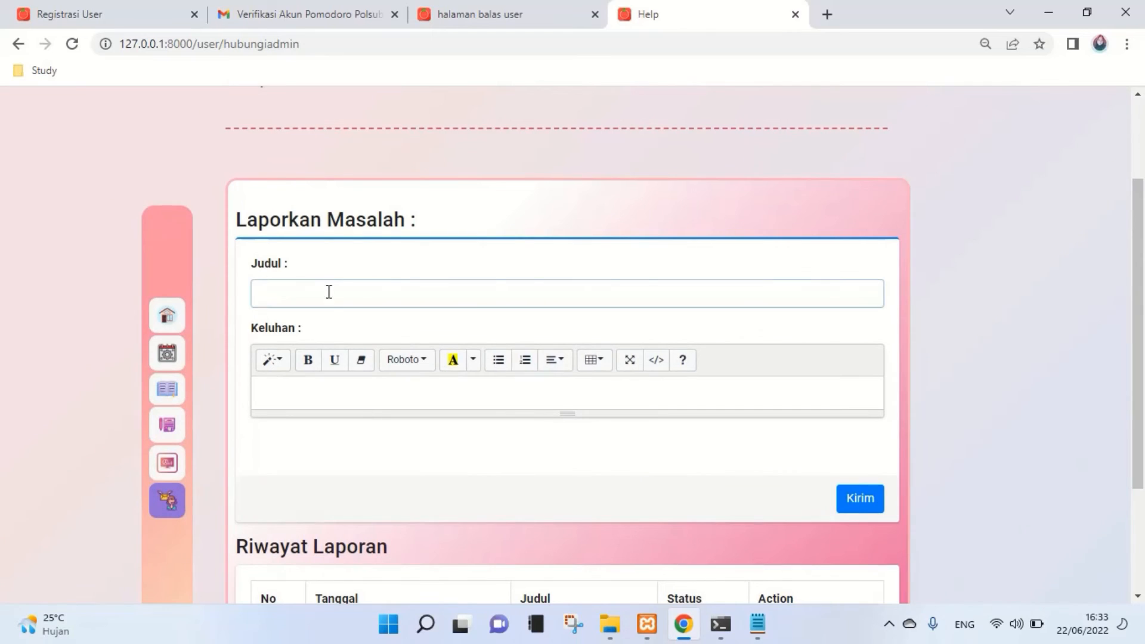
pyautogui.click(330, 383)
pyautogui.click(457, 9)
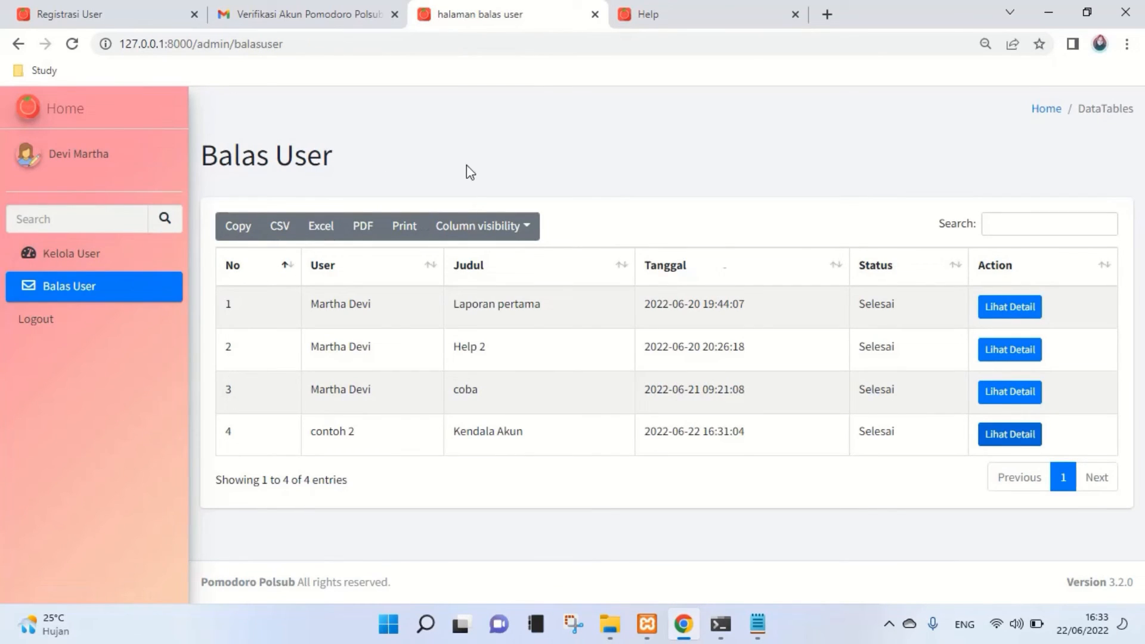
# - Open Kelola User and preview the user table's print view, then close it
pyautogui.doubleClick(311, 156)
pyautogui.click(115, 258)
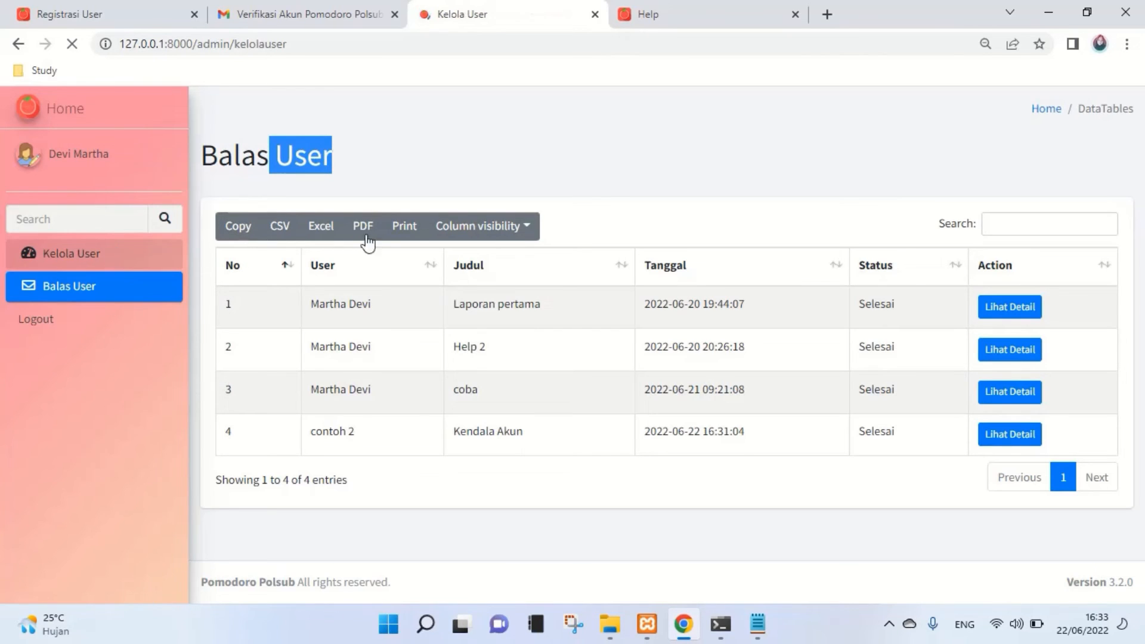
pyautogui.click(388, 226)
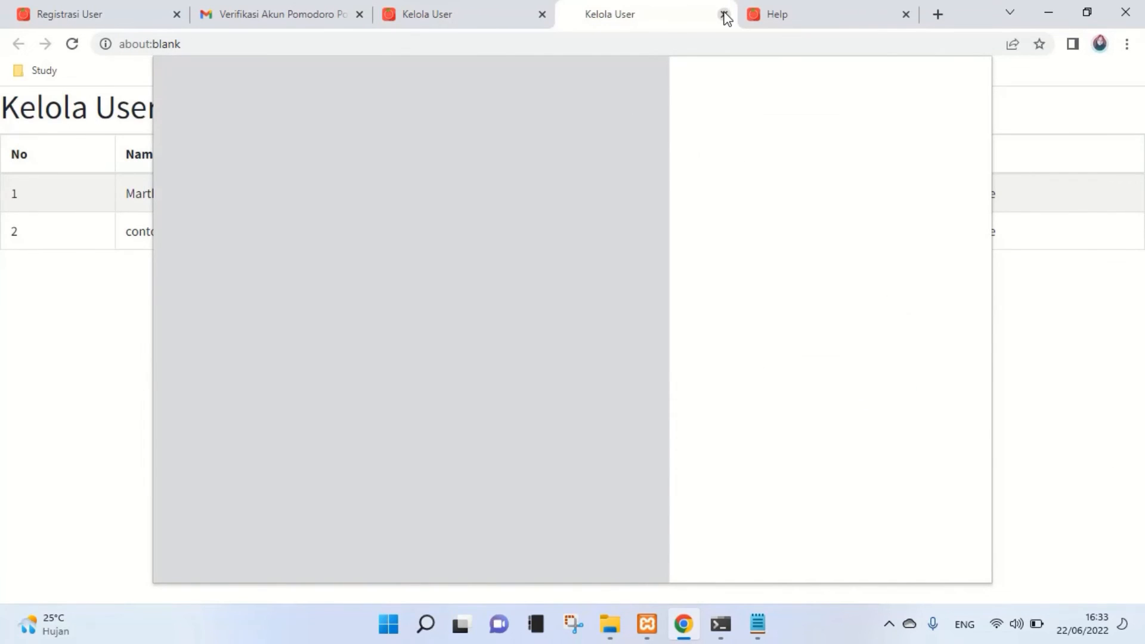
pyautogui.click(724, 14)
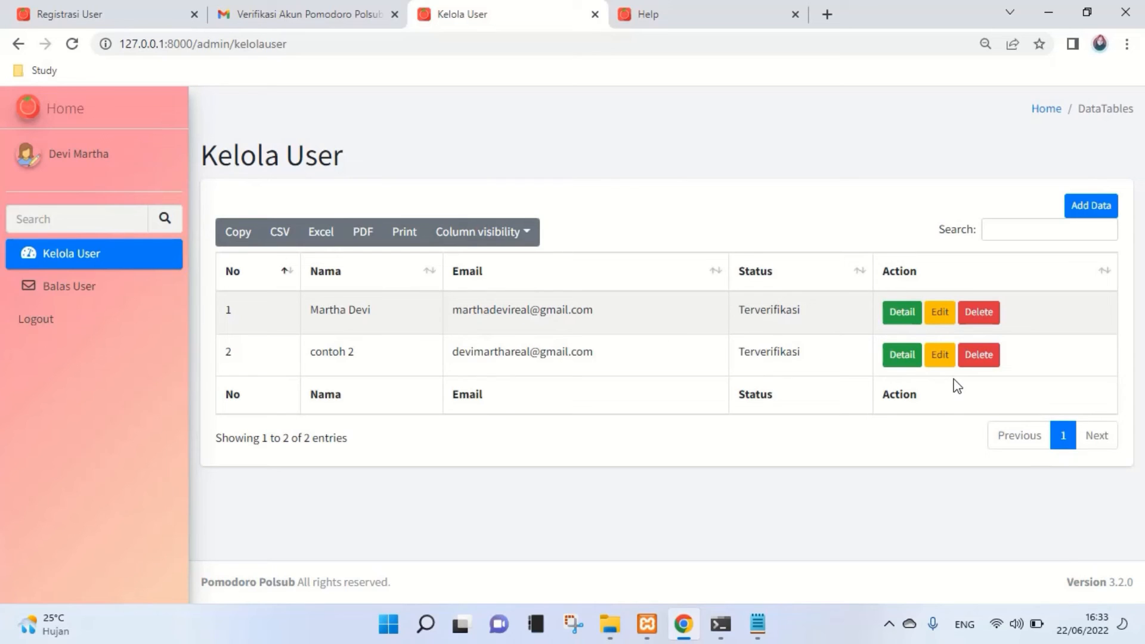
# - Cancel a first deletion of contoh 2 and log the user out on the Help page
pyautogui.click(981, 357)
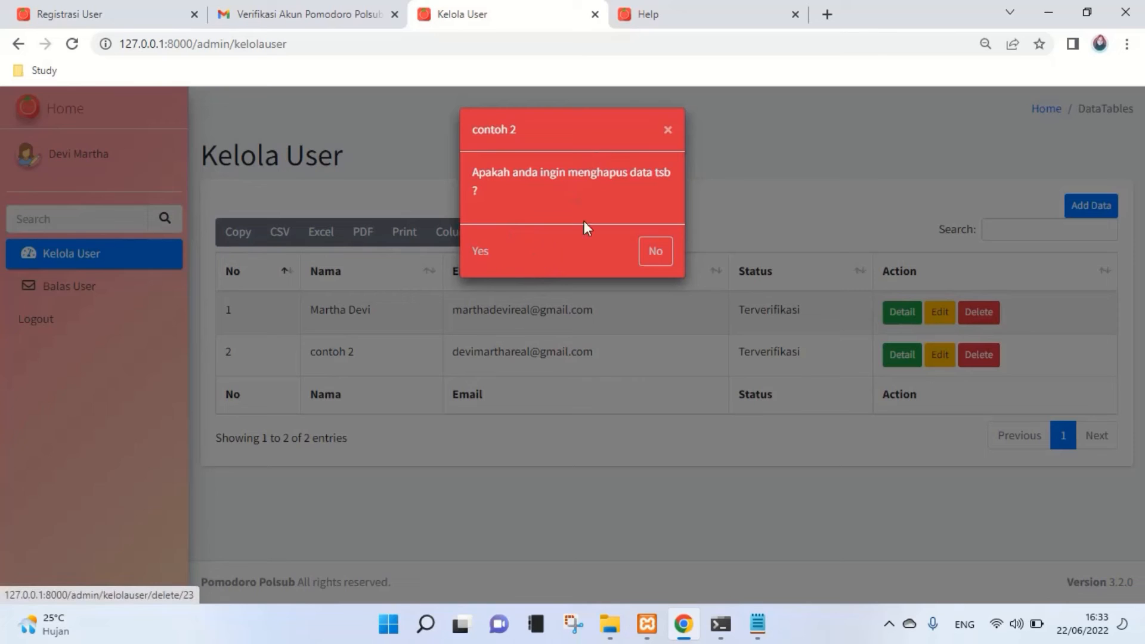
pyautogui.click(670, 132)
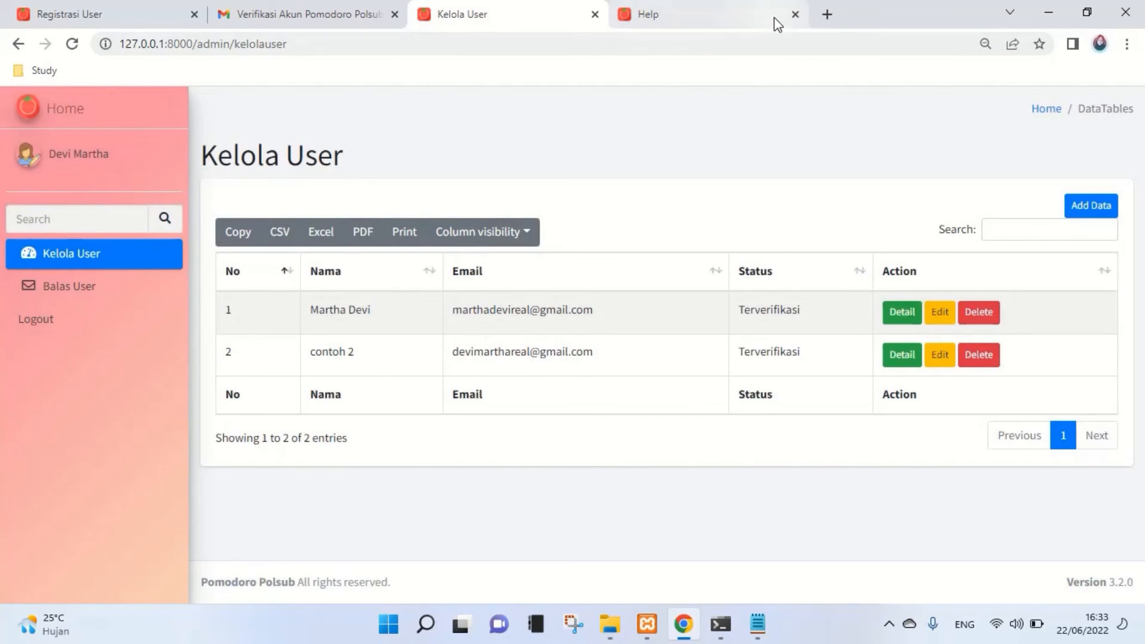
pyautogui.click(698, 13)
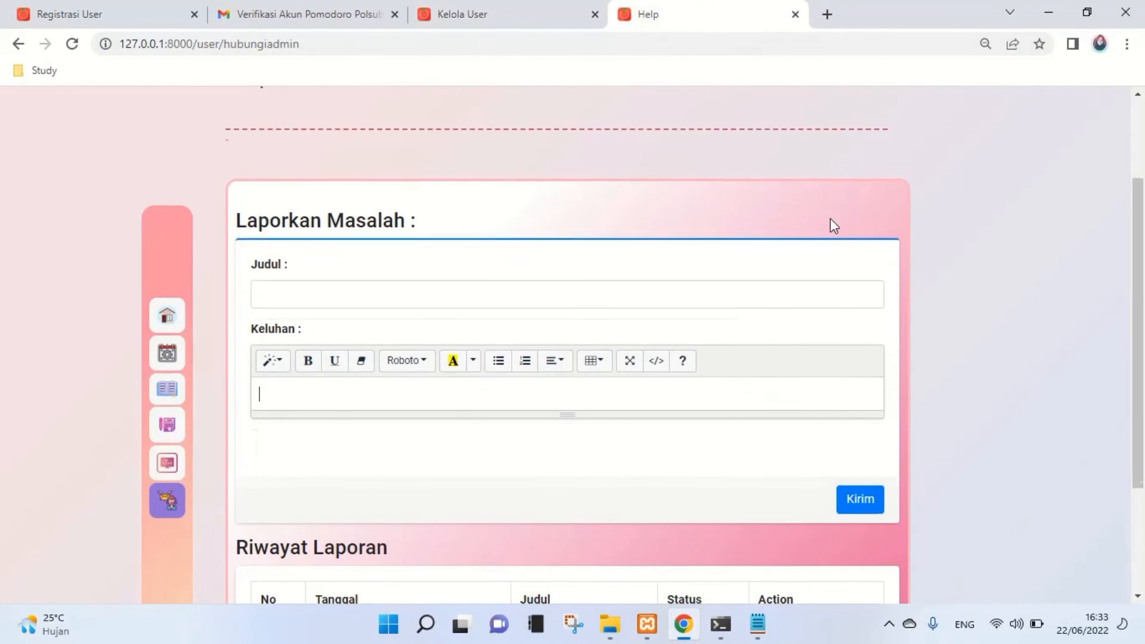
pyautogui.scroll(3, 832, 203)
pyautogui.click(765, 120)
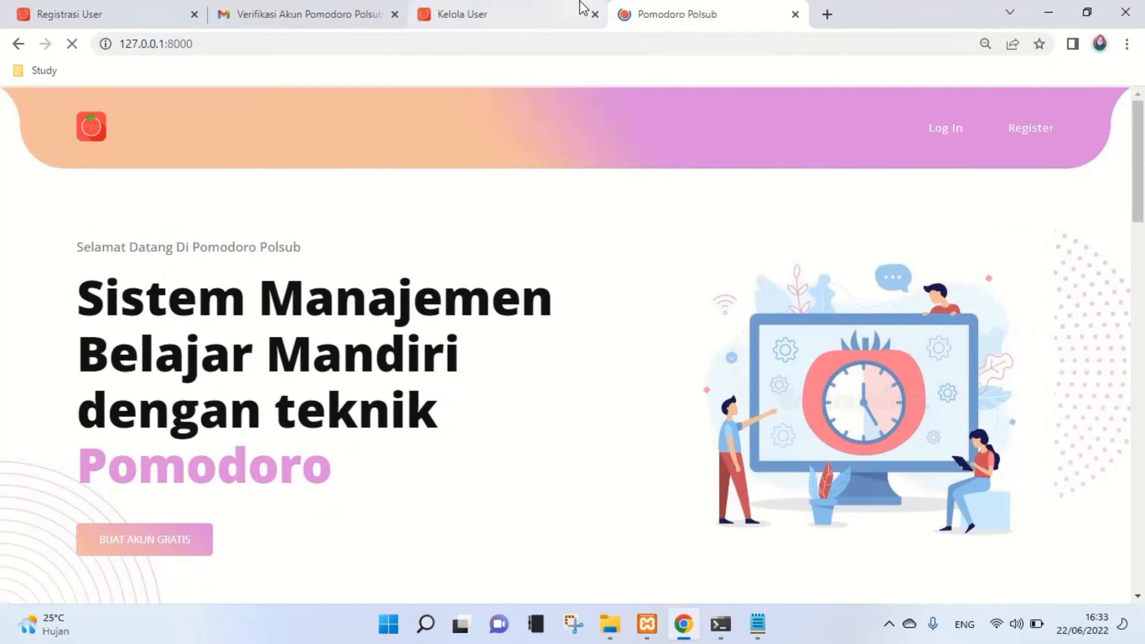
pyautogui.click(558, 9)
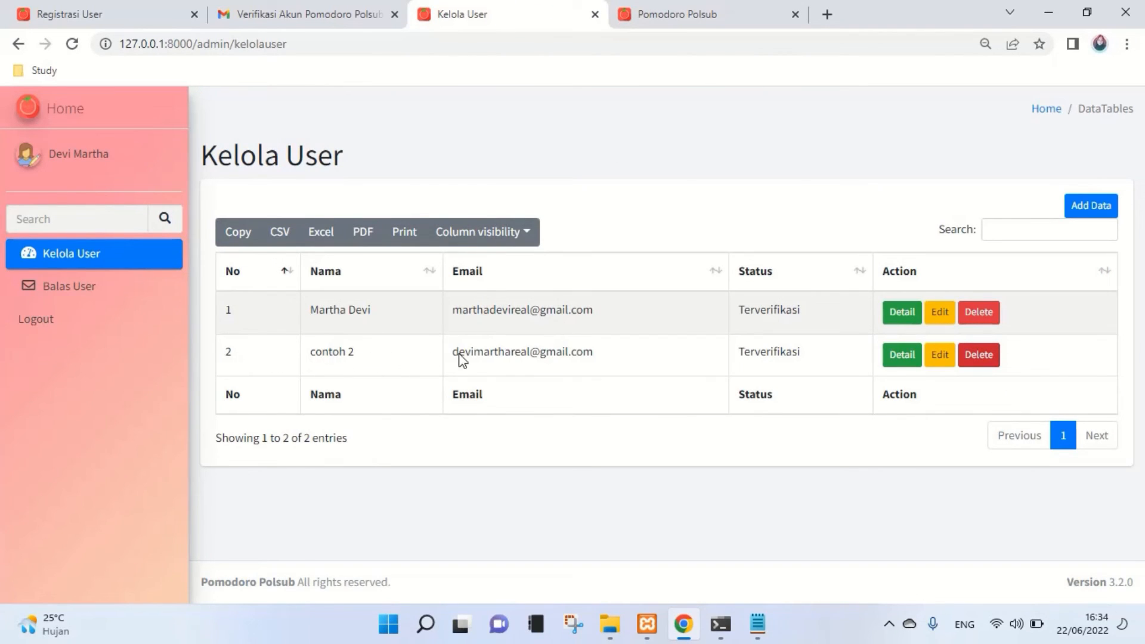
pyautogui.click(657, 9)
pyautogui.click(565, 9)
# - Delete the contoh 2 user with confirmation, then bring up the Add Data form
pyautogui.click(989, 355)
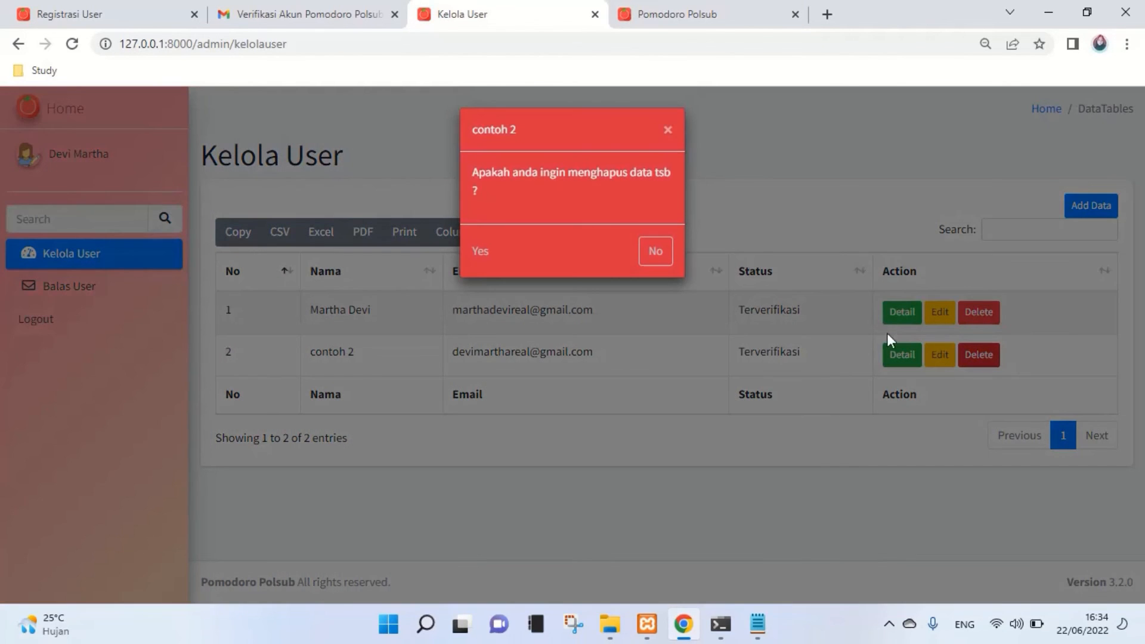
pyautogui.click(477, 251)
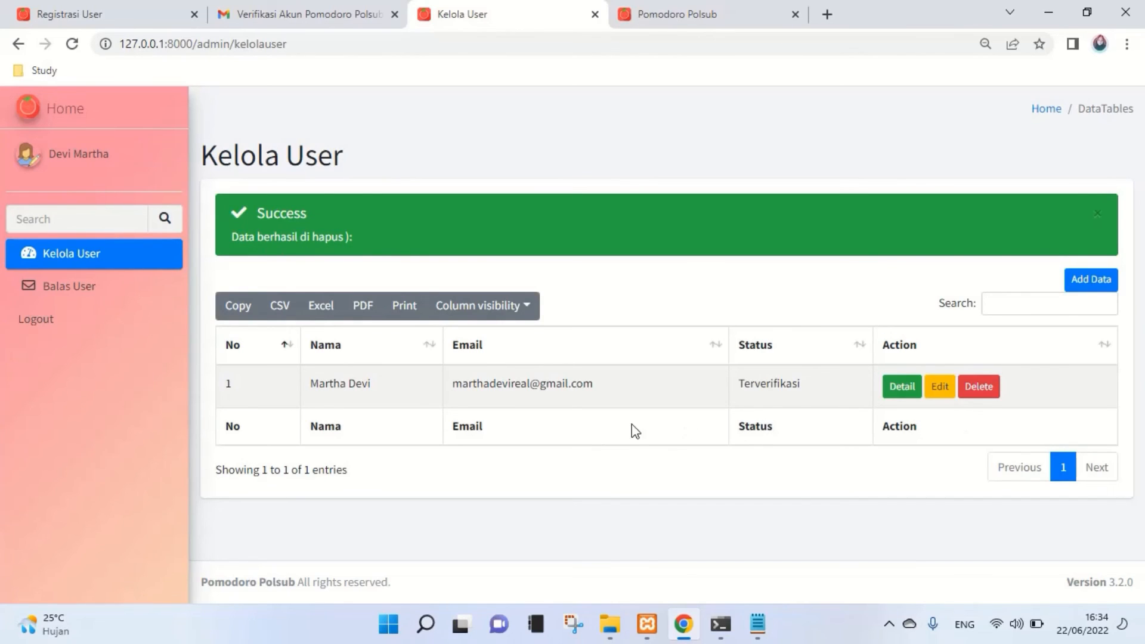
pyautogui.click(693, 24)
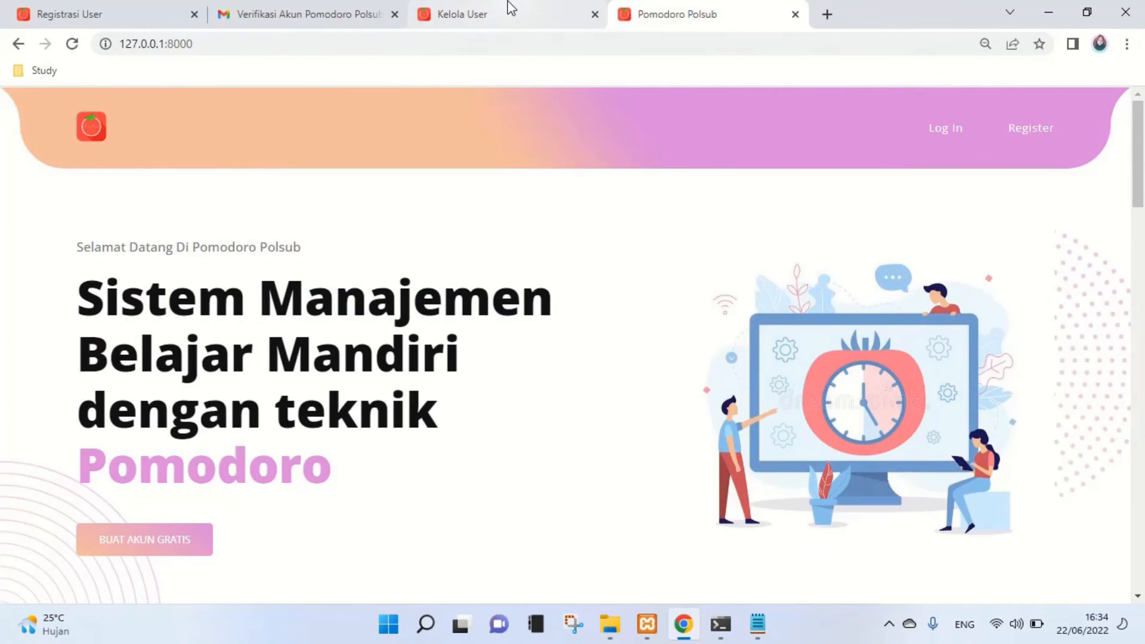
pyautogui.click(510, 9)
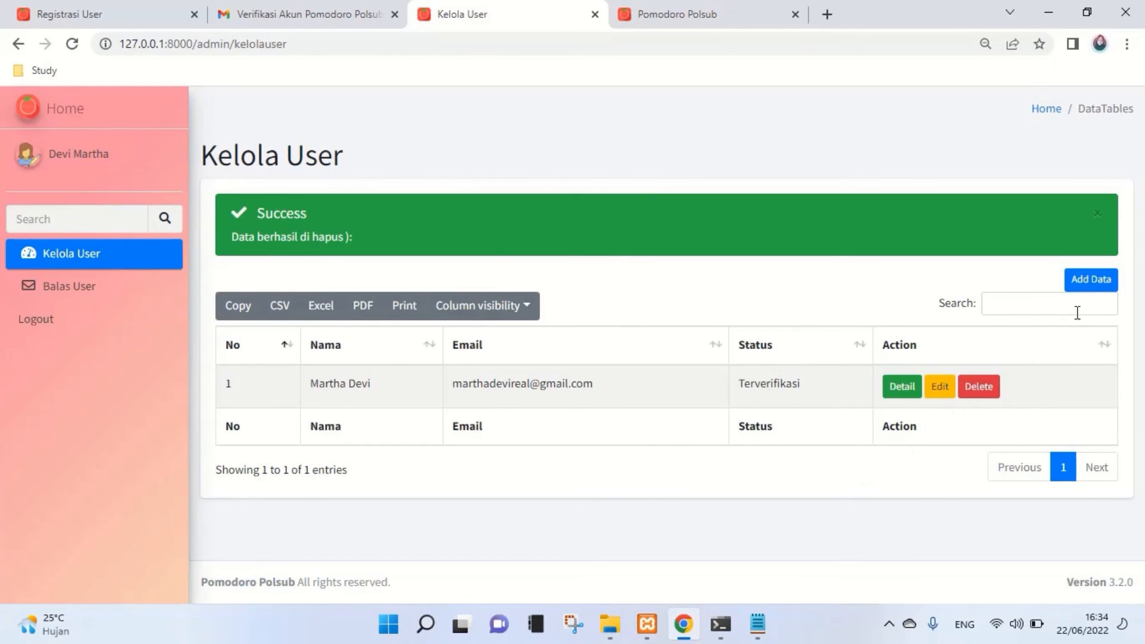
pyautogui.click(1080, 289)
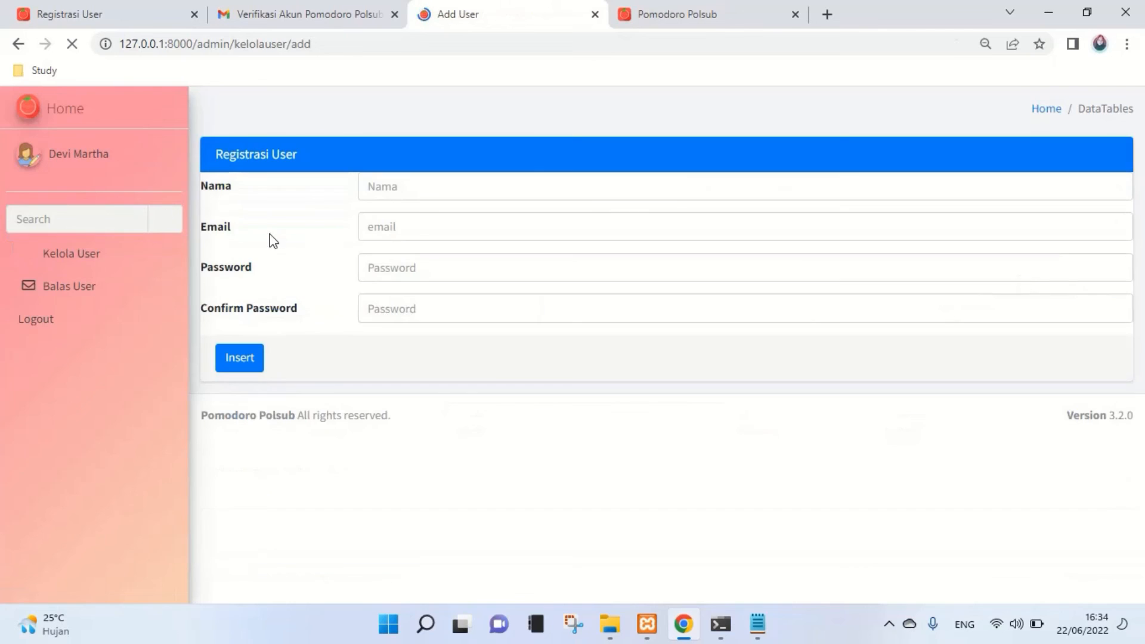
# - Register contoh 3 with an e-mail address and password, then check Gmail for the verification email
pyautogui.click(371, 186)
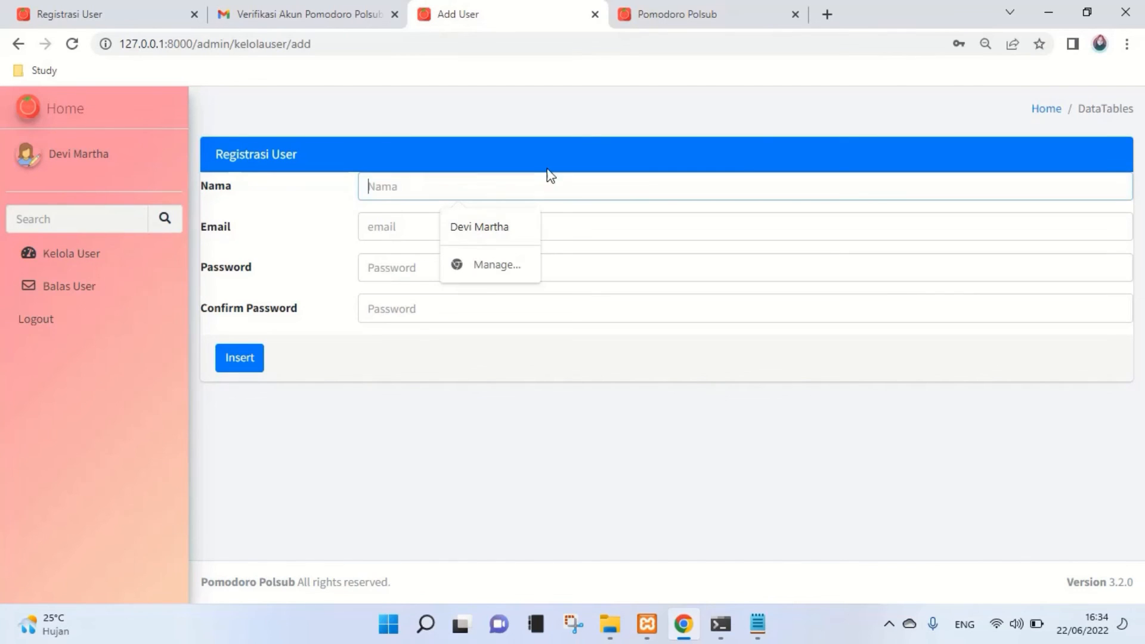
pyautogui.write('con')
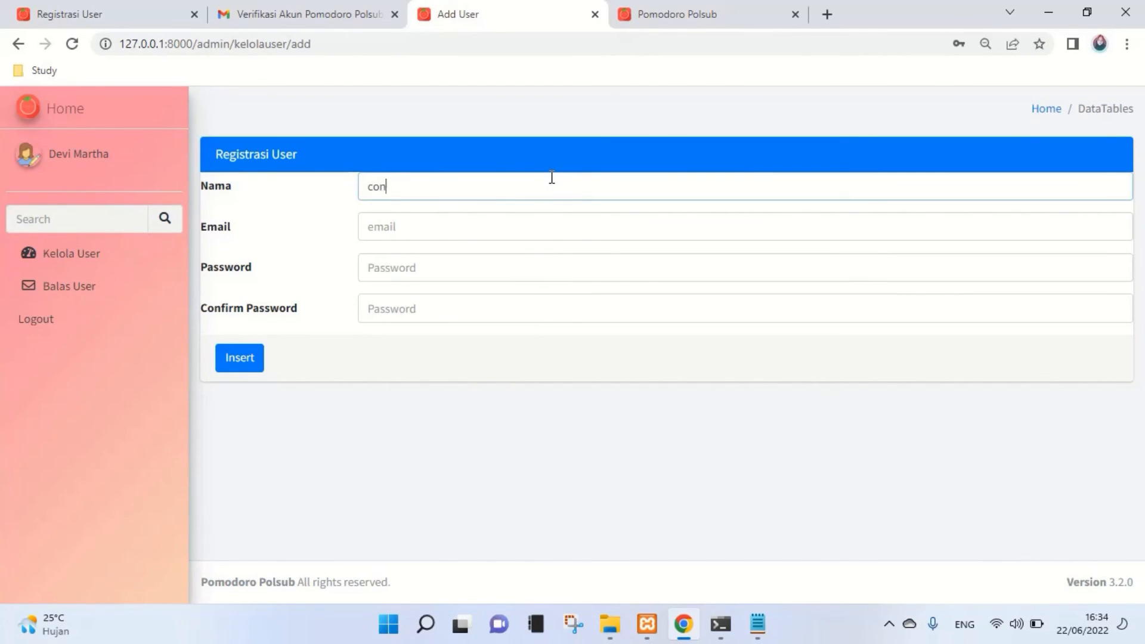
pyautogui.write('tah')
pyautogui.press('BackSpace')
pyautogui.write('3')
pyautogui.click(546, 226)
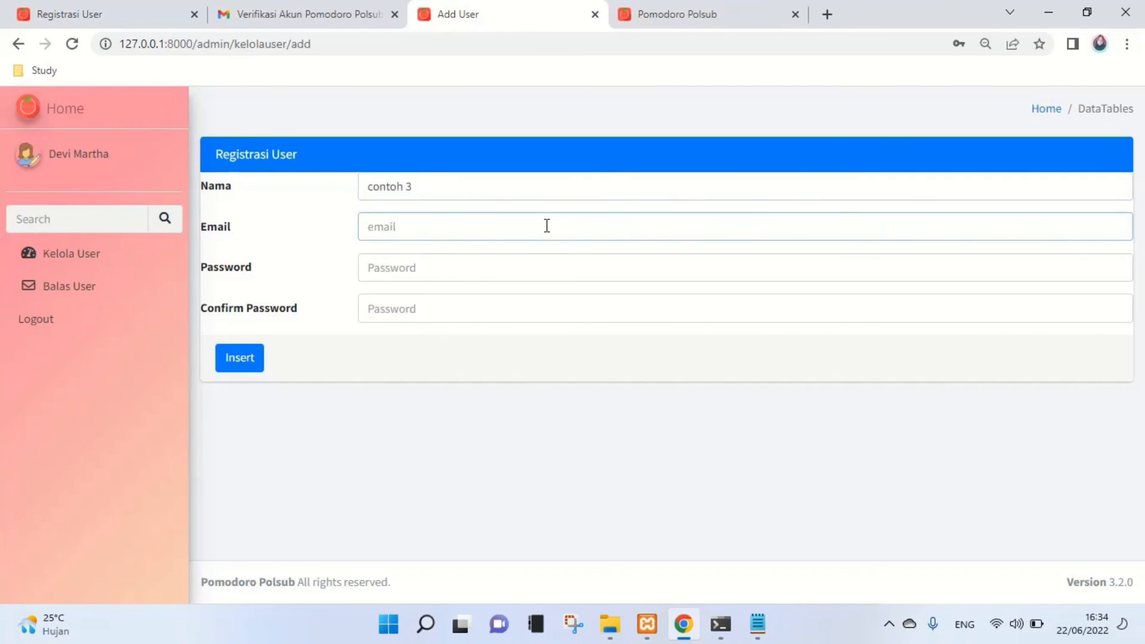
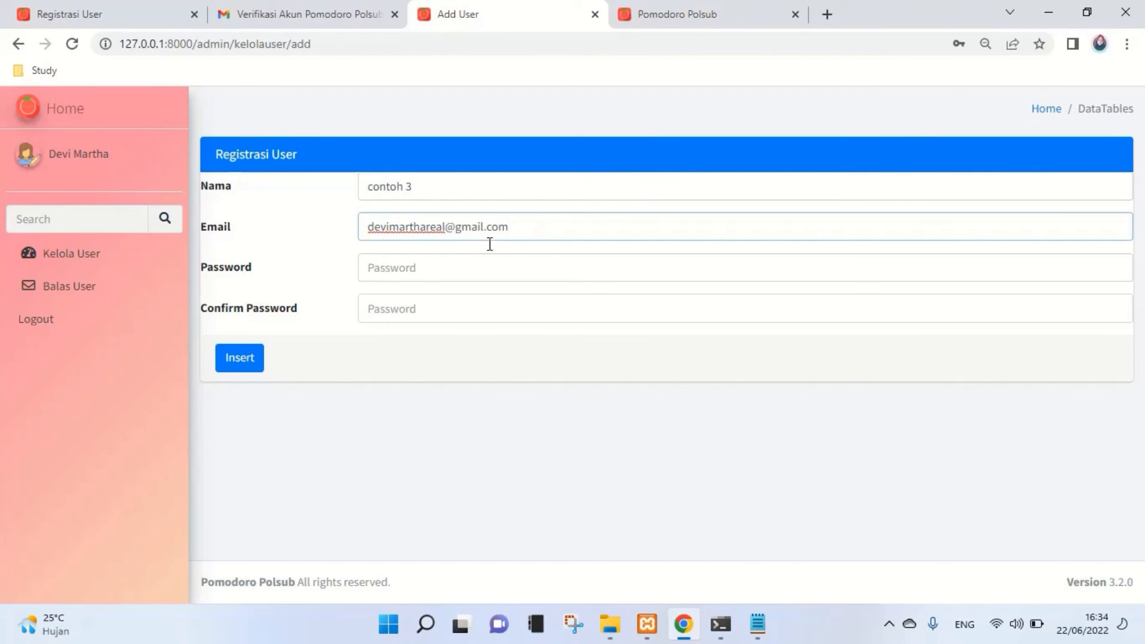
pyautogui.click(409, 274)
pyautogui.write('1')
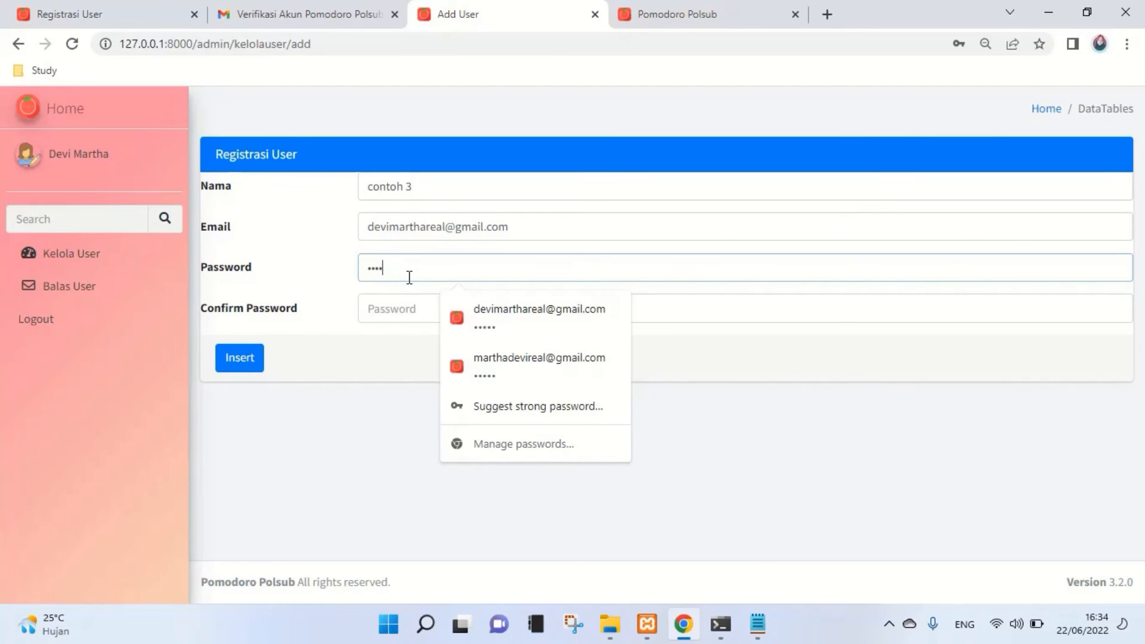
pyautogui.click(399, 312)
pyautogui.write('12')
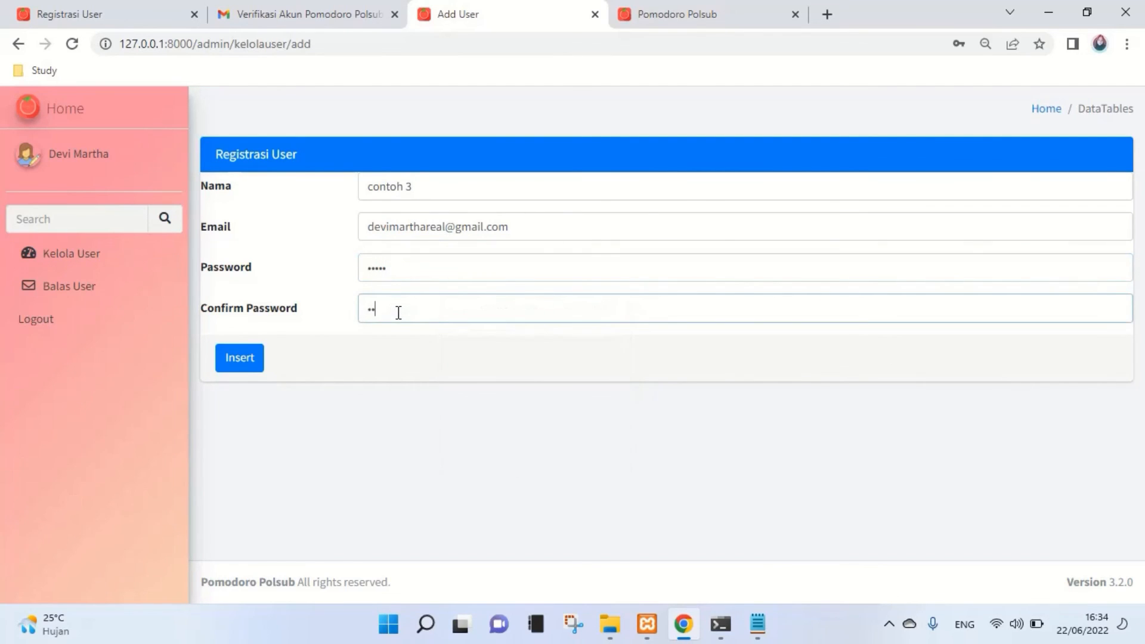
pyautogui.write('345')
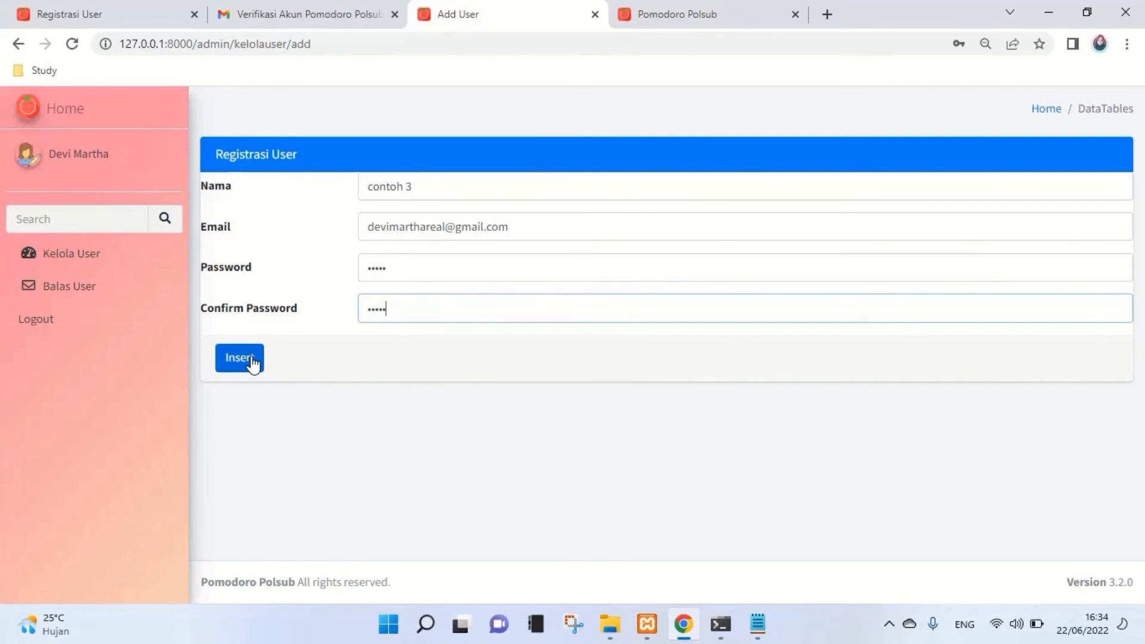
pyautogui.click(254, 363)
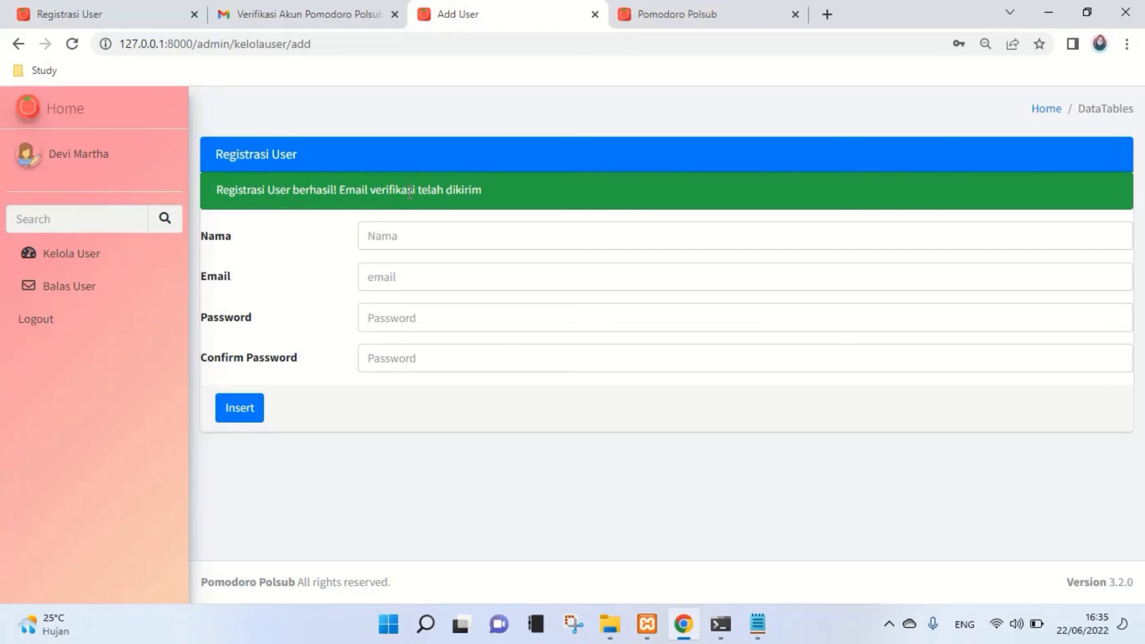
pyautogui.click(328, 15)
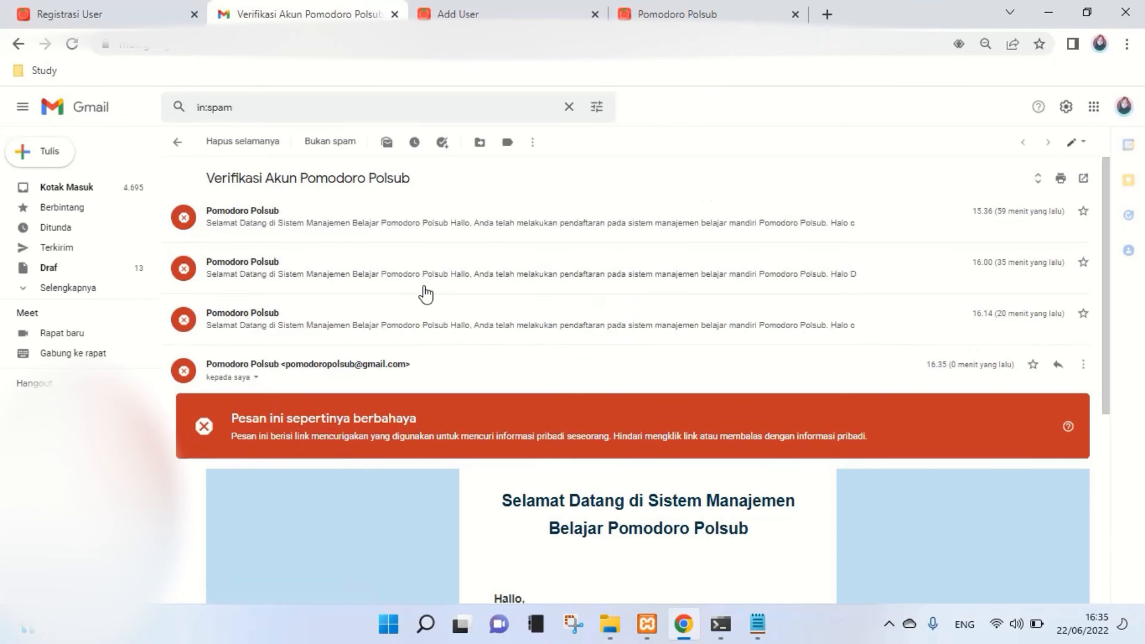
# - Copy the verification link from the Pomodoro Polsub welcome email and start a new browser tab
pyautogui.scroll(-3, 498, 373)
pyautogui.scroll(-2, 498, 372)
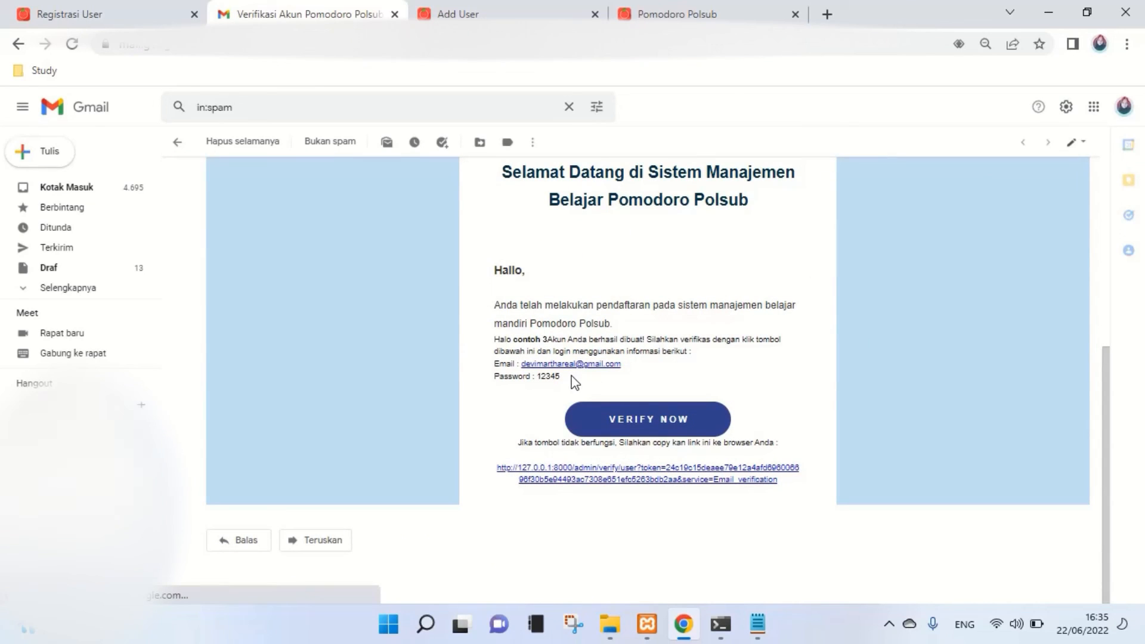
pyautogui.moveTo(560, 383); pyautogui.dragTo(494, 360)
pyautogui.moveTo(494, 362); pyautogui.dragTo(478, 368)
pyautogui.click(494, 366)
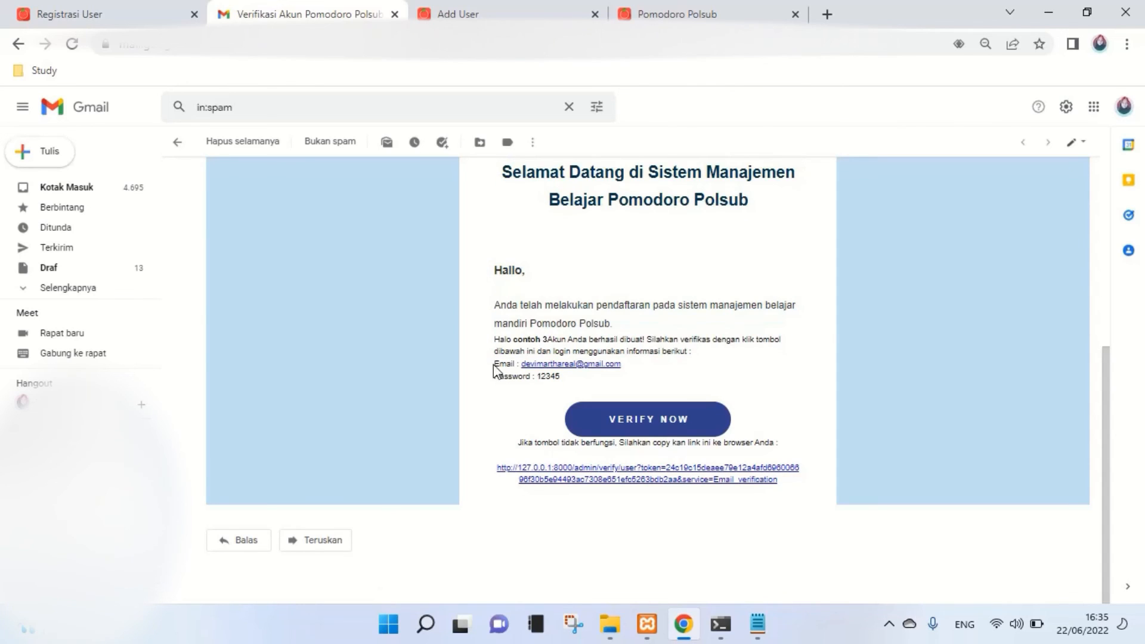
pyautogui.doubleClick(548, 377)
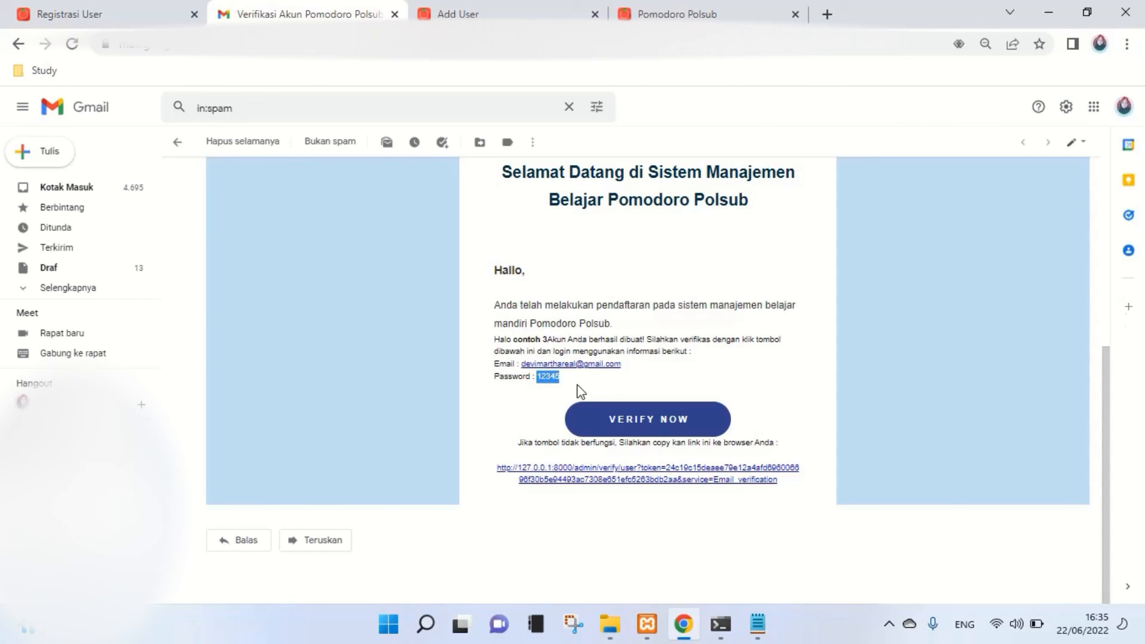
pyautogui.click(491, 469)
pyautogui.moveTo(494, 476); pyautogui.dragTo(797, 493)
pyautogui.hotkey('ctrl', 'c')
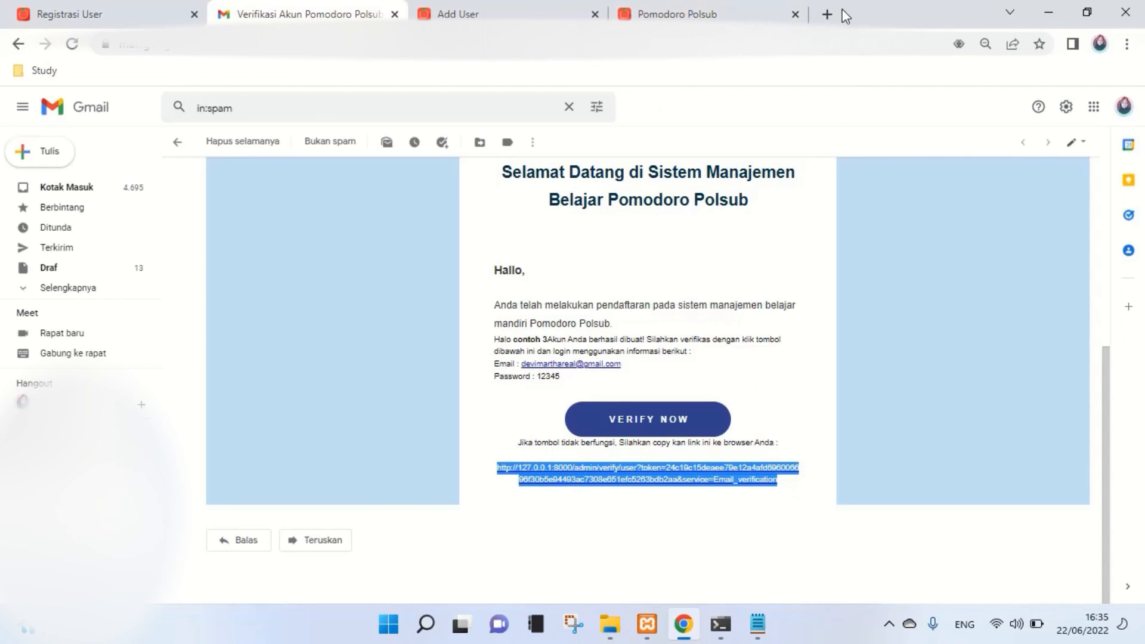
pyautogui.click(827, 14)
pyautogui.click(809, 43)
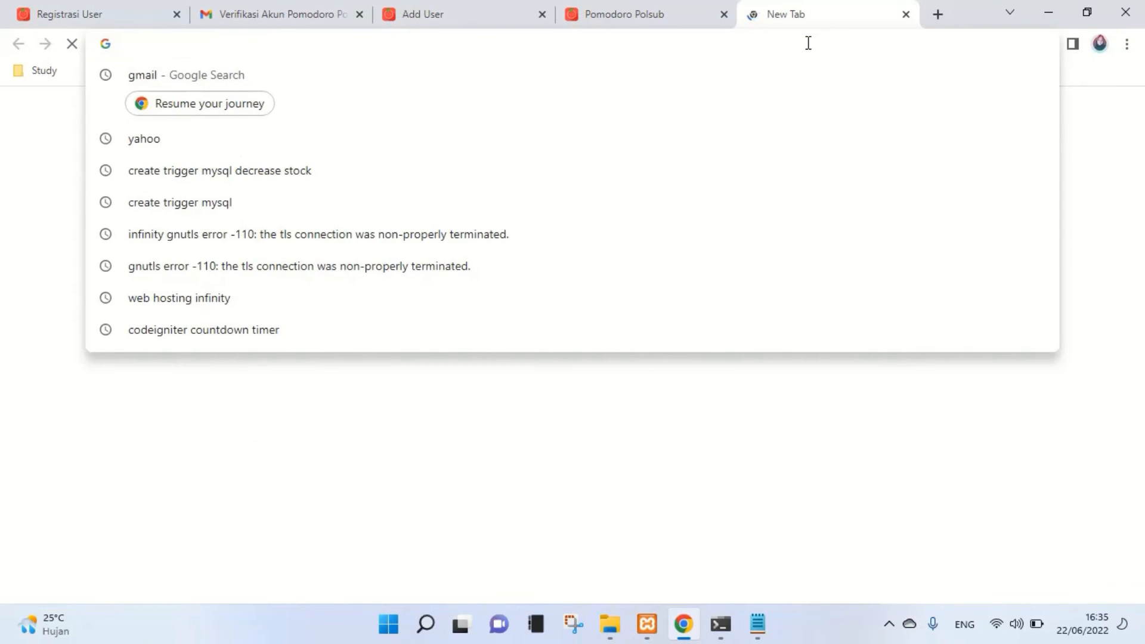
# - Open the pasted verification link, then log in as contoh 3 with the account password
pyautogui.hotkey('ctrl', 'v')
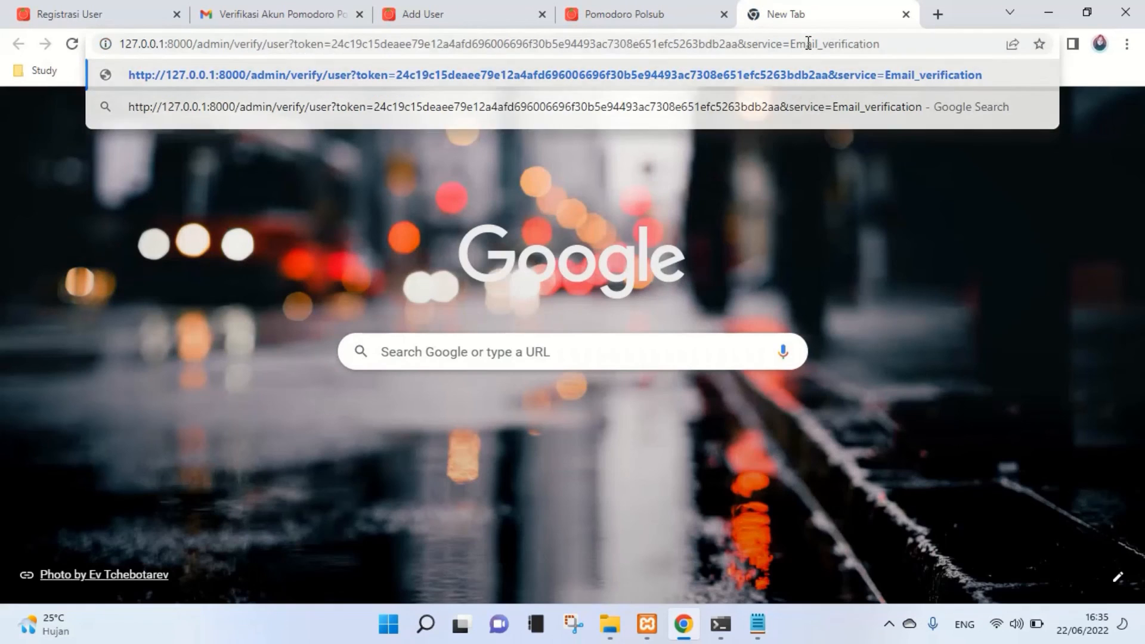
pyautogui.press('Return')
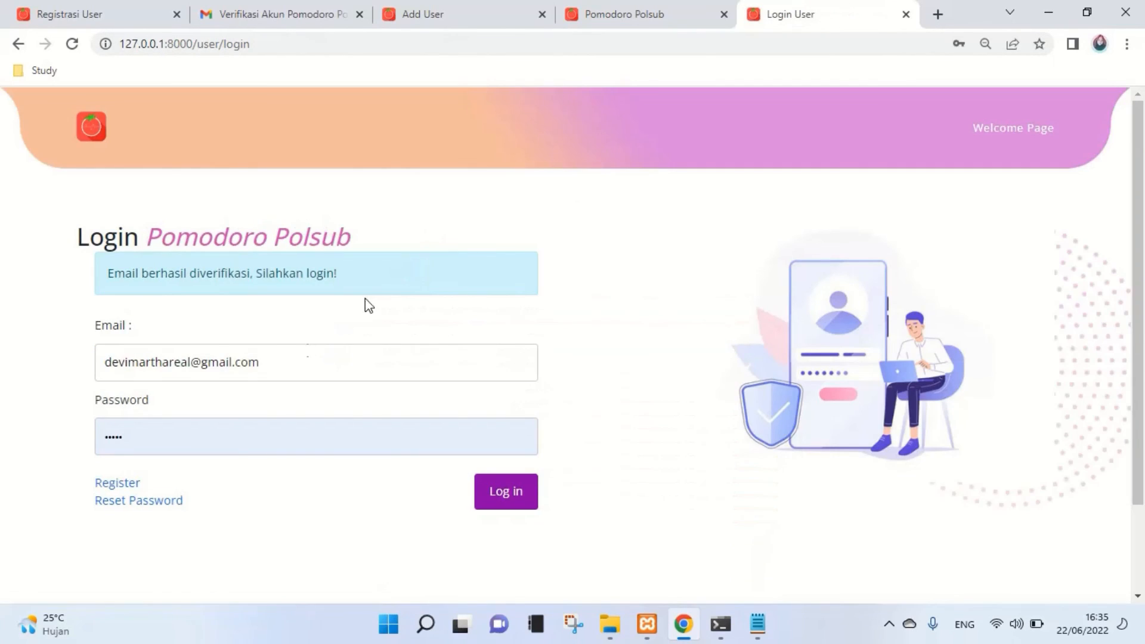
pyautogui.click(186, 437)
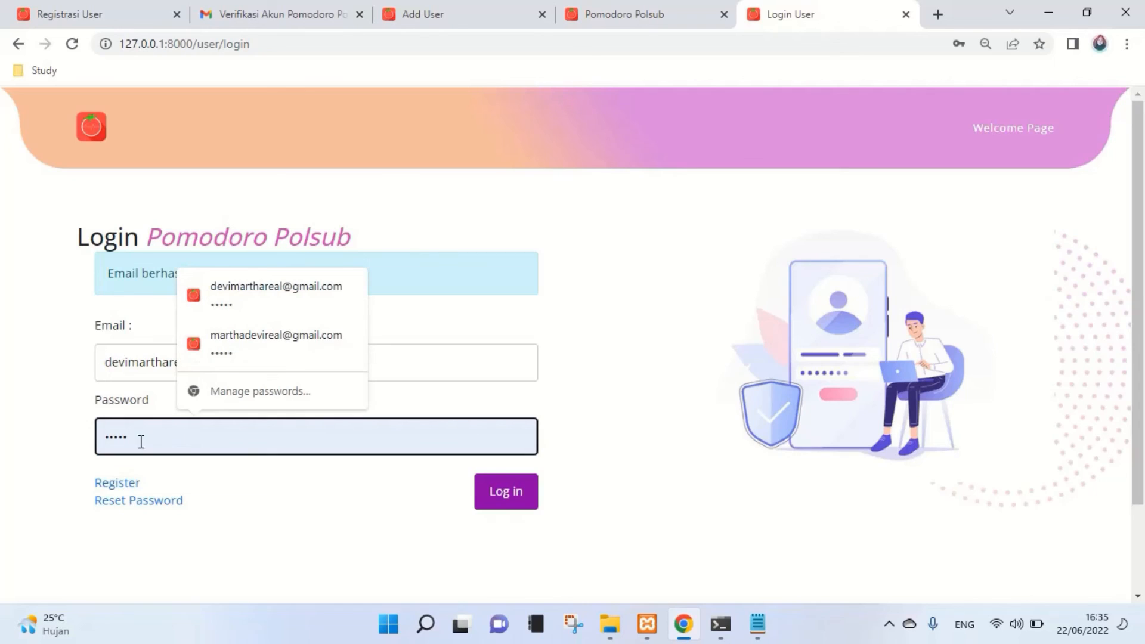
pyautogui.moveTo(141, 441); pyautogui.dragTo(100, 442)
pyautogui.write('••')
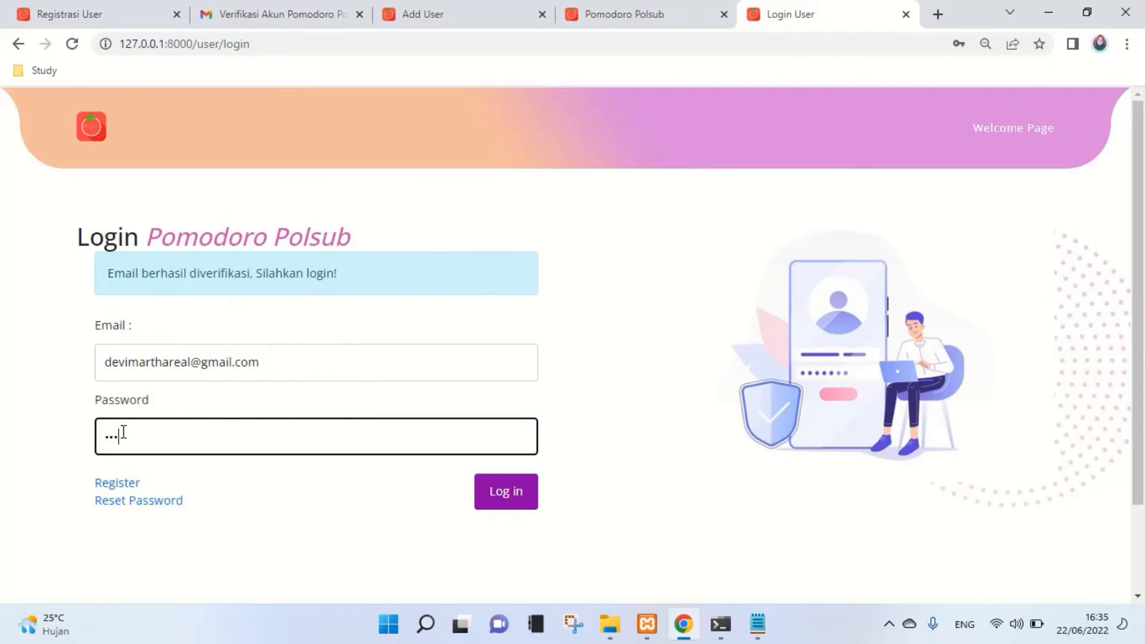
pyautogui.write('••')
pyautogui.press('Return')
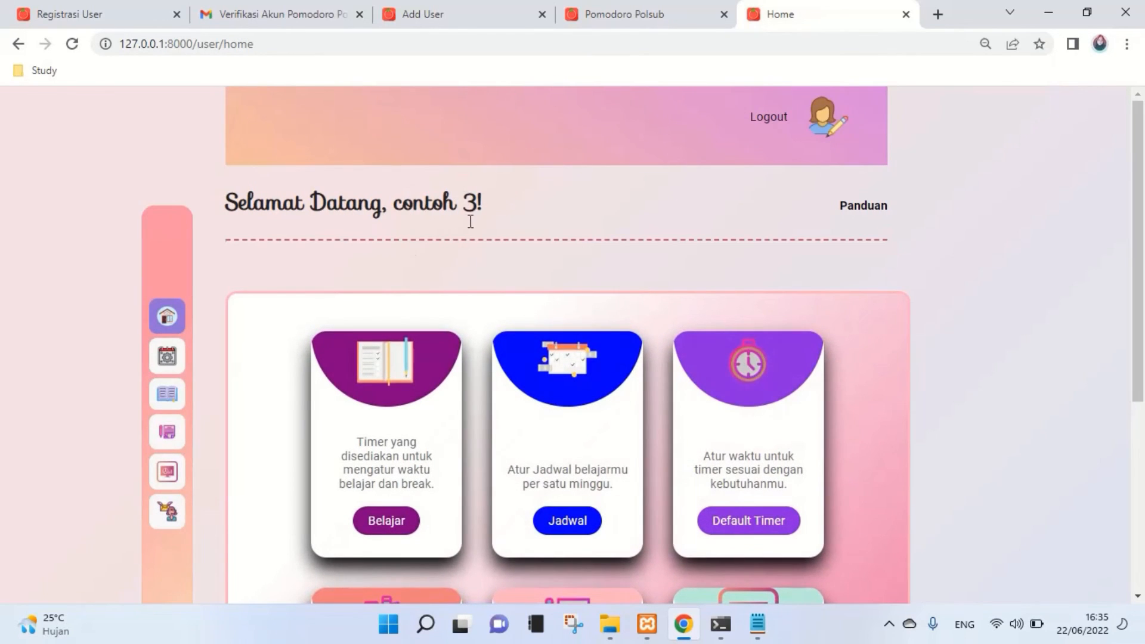
# - Edit contoh 3 in the Kelola User table, changing its name to contoh 4, and update
pyautogui.click(493, 9)
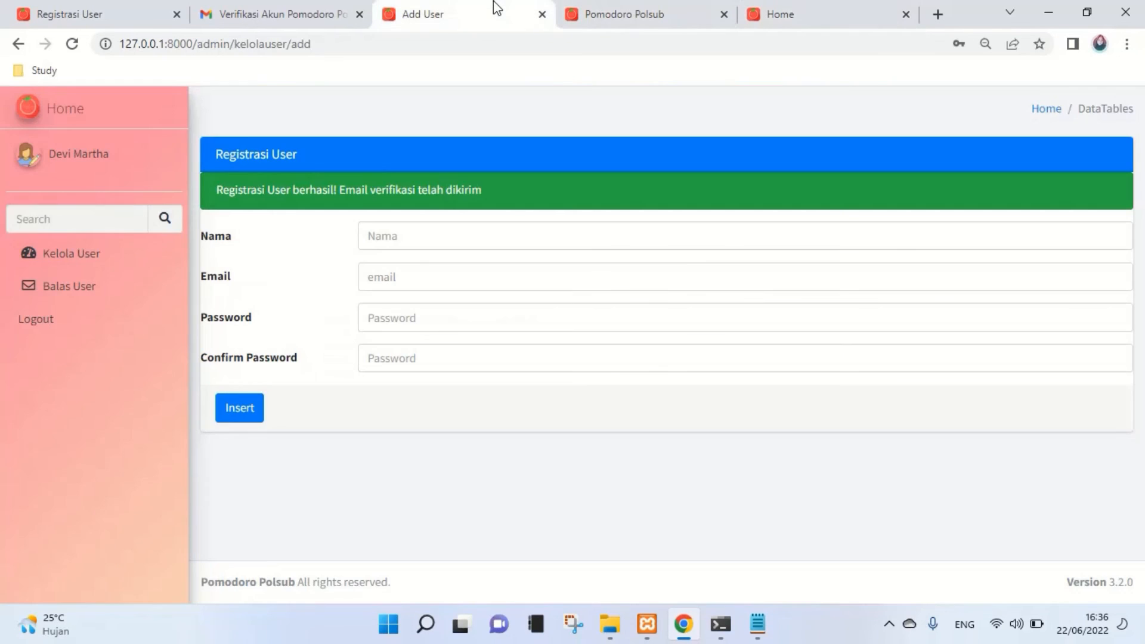
pyautogui.click(65, 258)
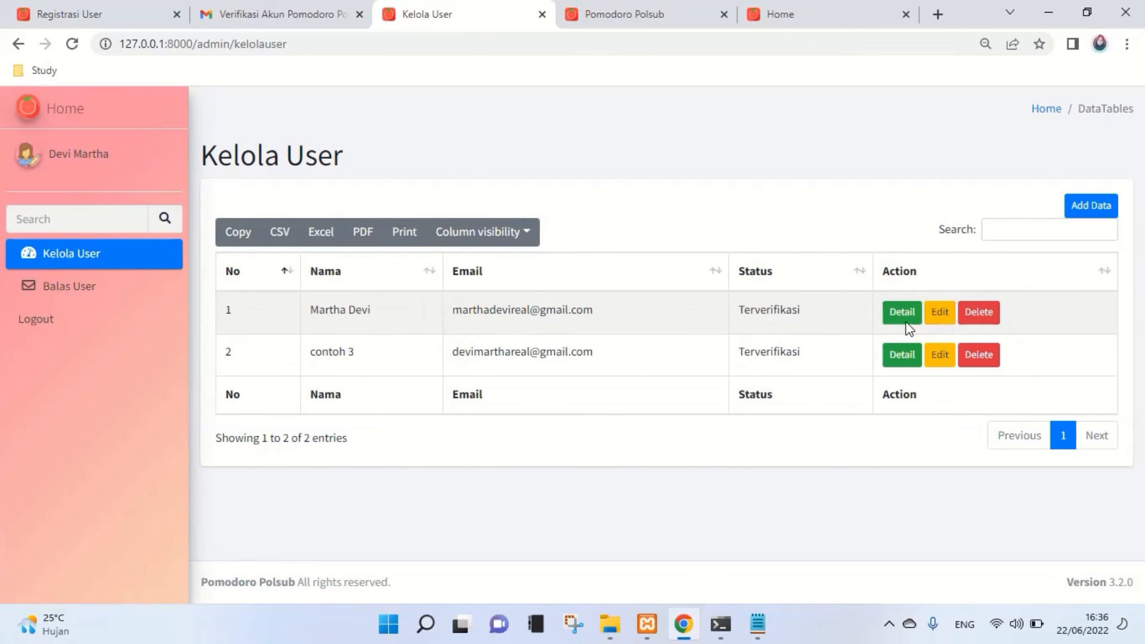
pyautogui.click(935, 367)
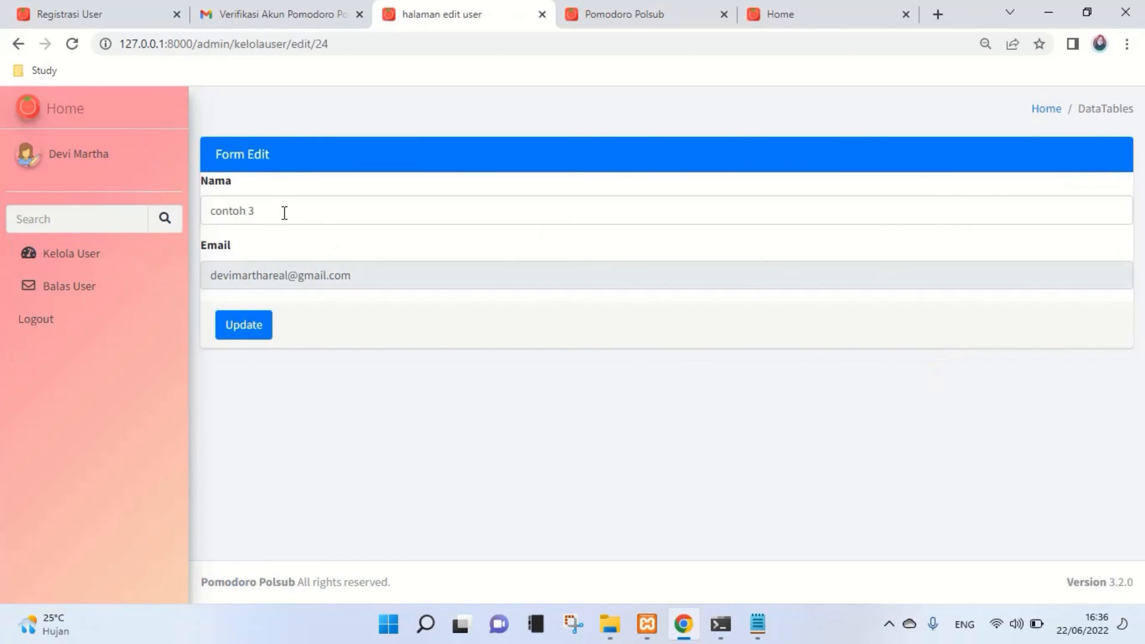
pyautogui.click(284, 213)
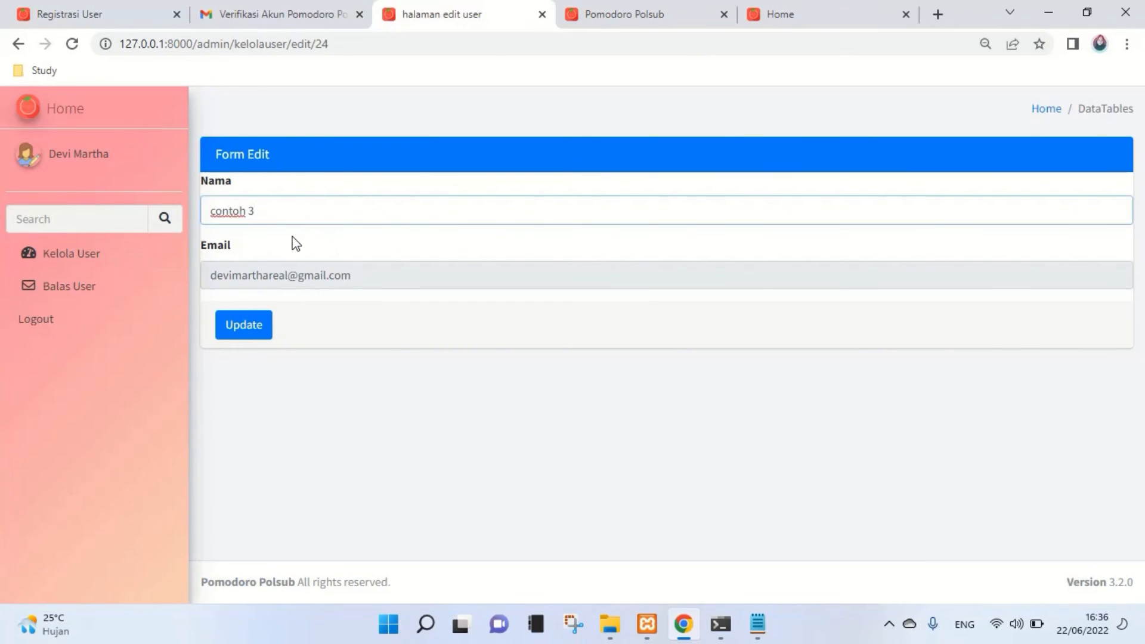
pyautogui.press('BackSpace')
pyautogui.click(239, 332)
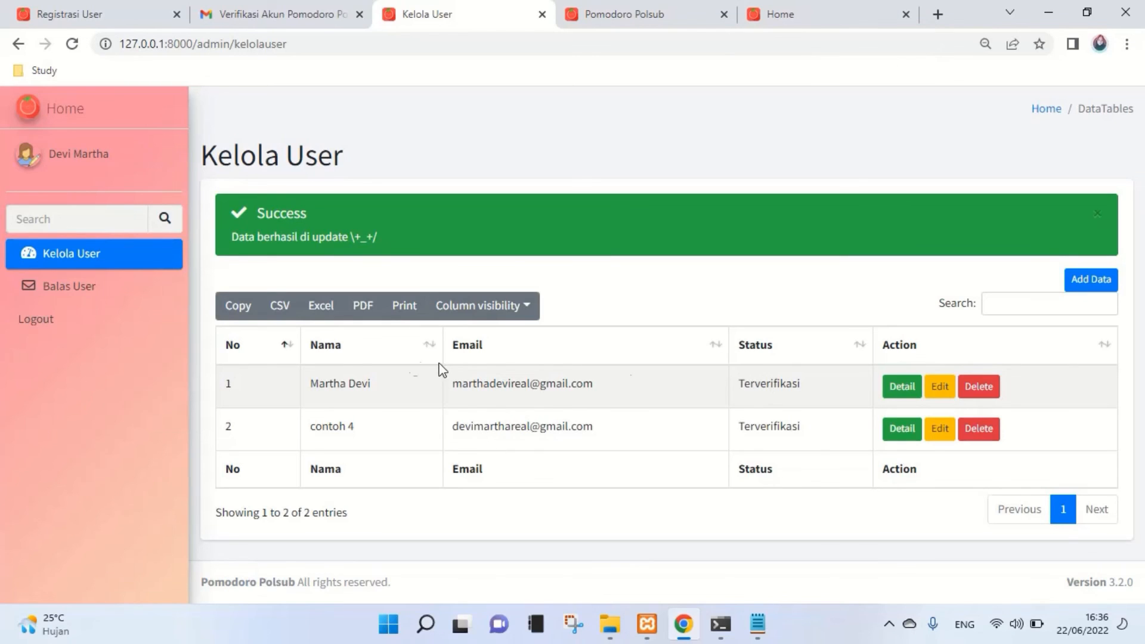
# - Open the user table's print preview, then cancel it to return to the table
pyautogui.click(517, 310)
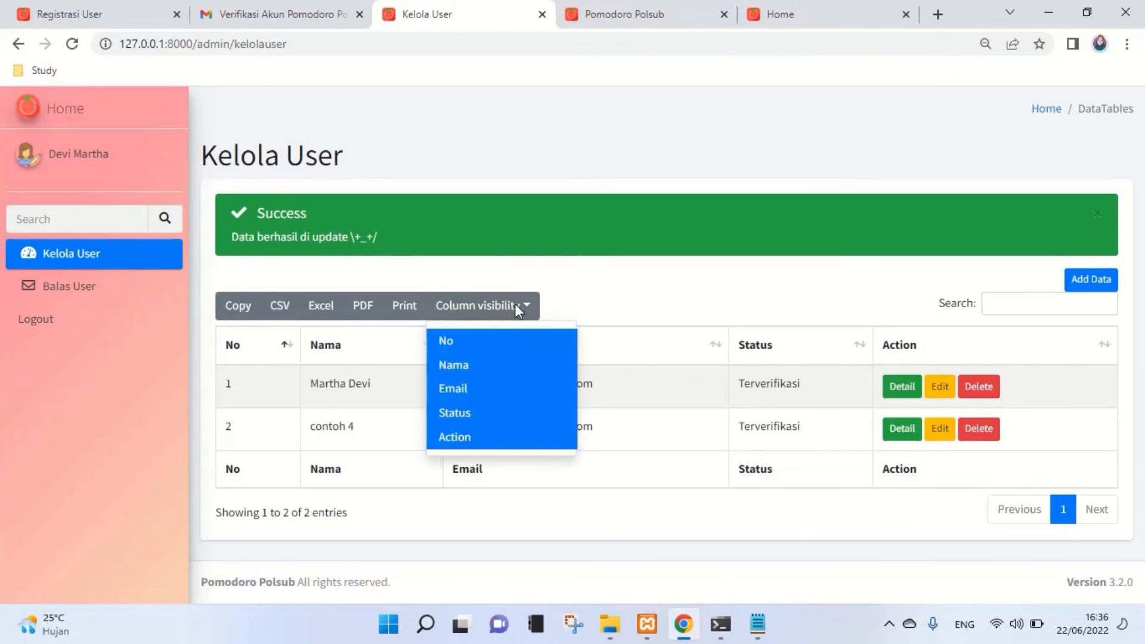
pyautogui.click(514, 304)
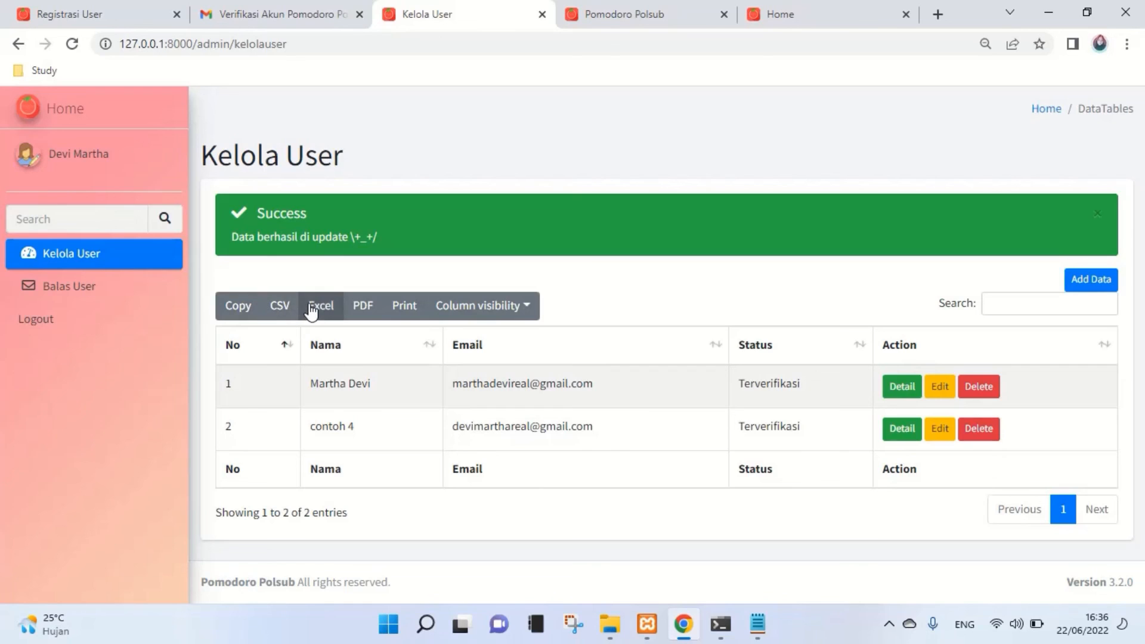
pyautogui.click(405, 306)
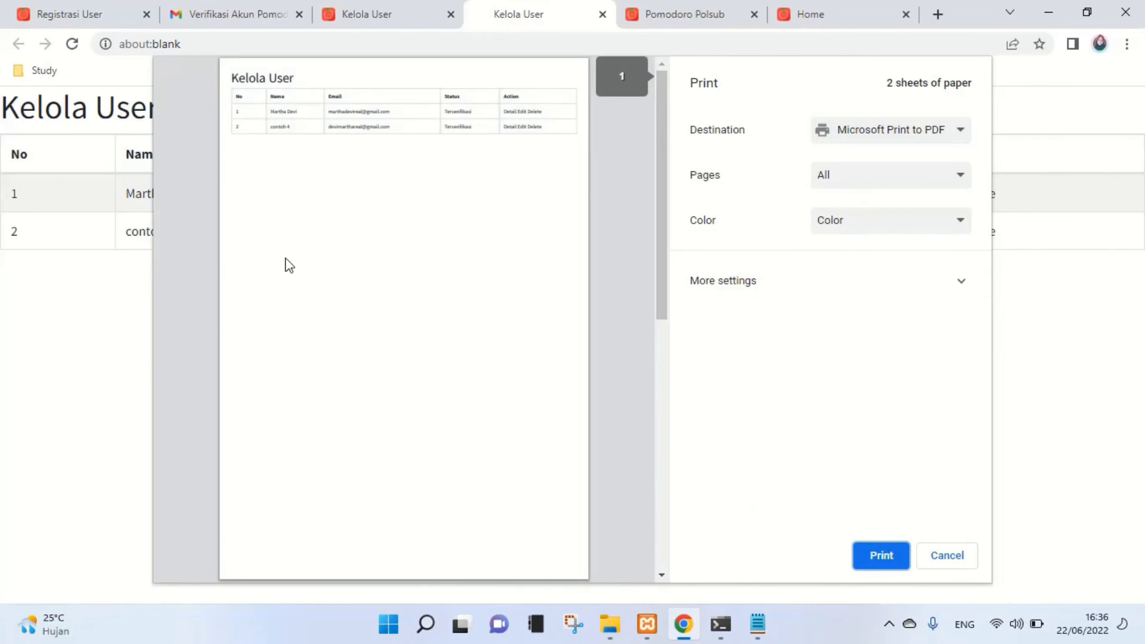
pyautogui.click(955, 556)
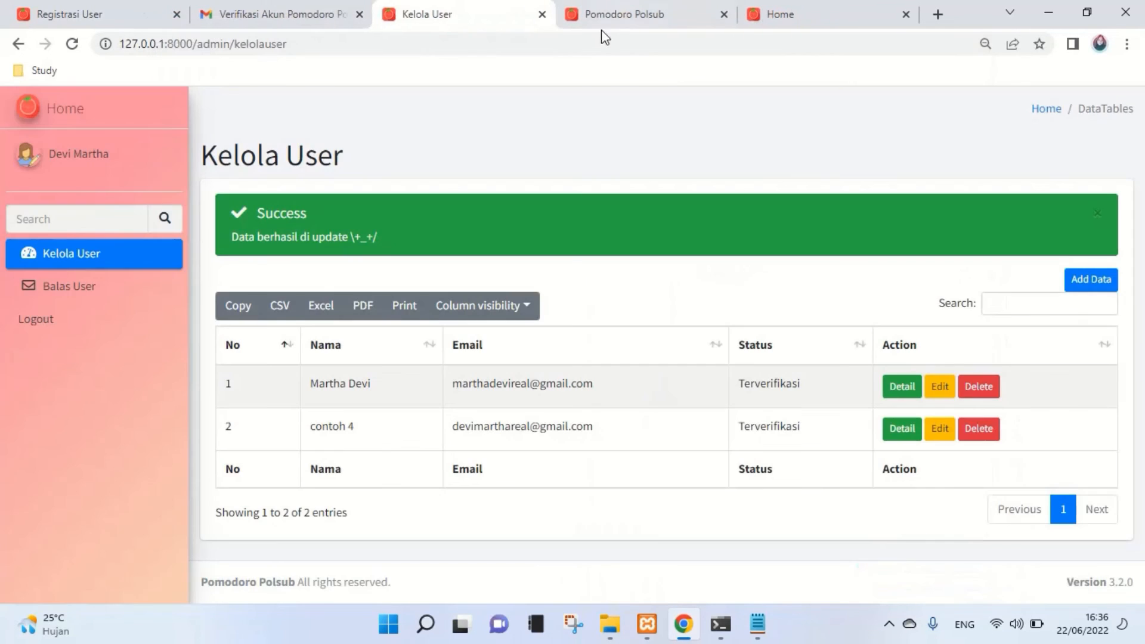
# - Hide the No and Nama columns via Column visibility, then show them again
pyautogui.click(525, 310)
pyautogui.click(495, 342)
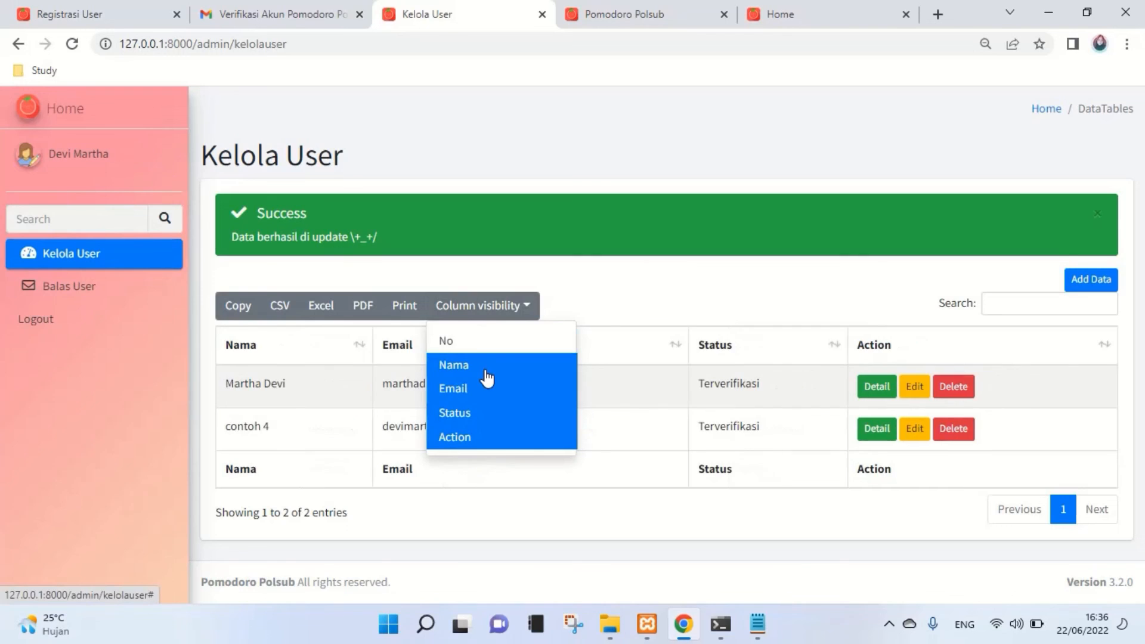
pyautogui.click(487, 366)
pyautogui.click(495, 343)
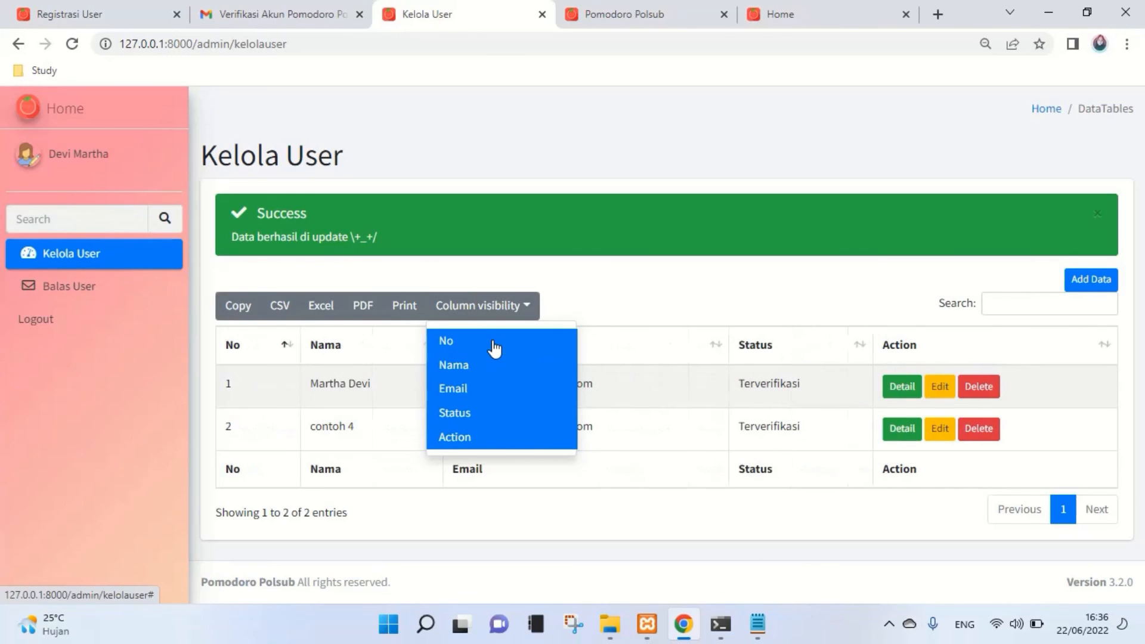
pyautogui.click(586, 299)
# - Filter the table by searching for 4, clear the search, then log the contoh 3 user out
pyautogui.click(1020, 305)
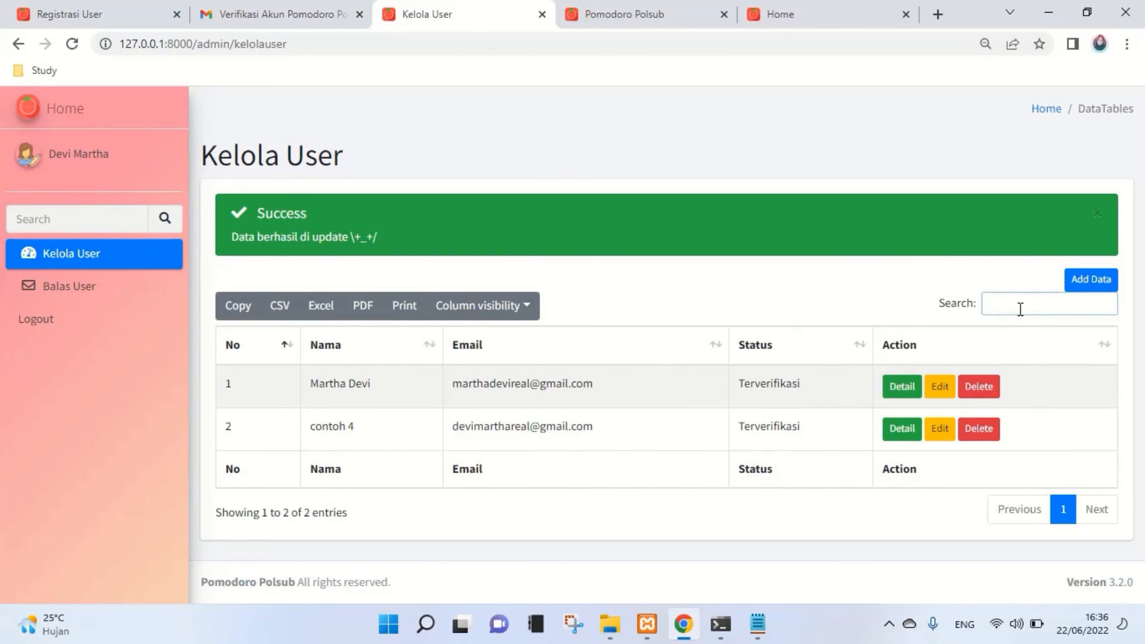
pyautogui.write('4')
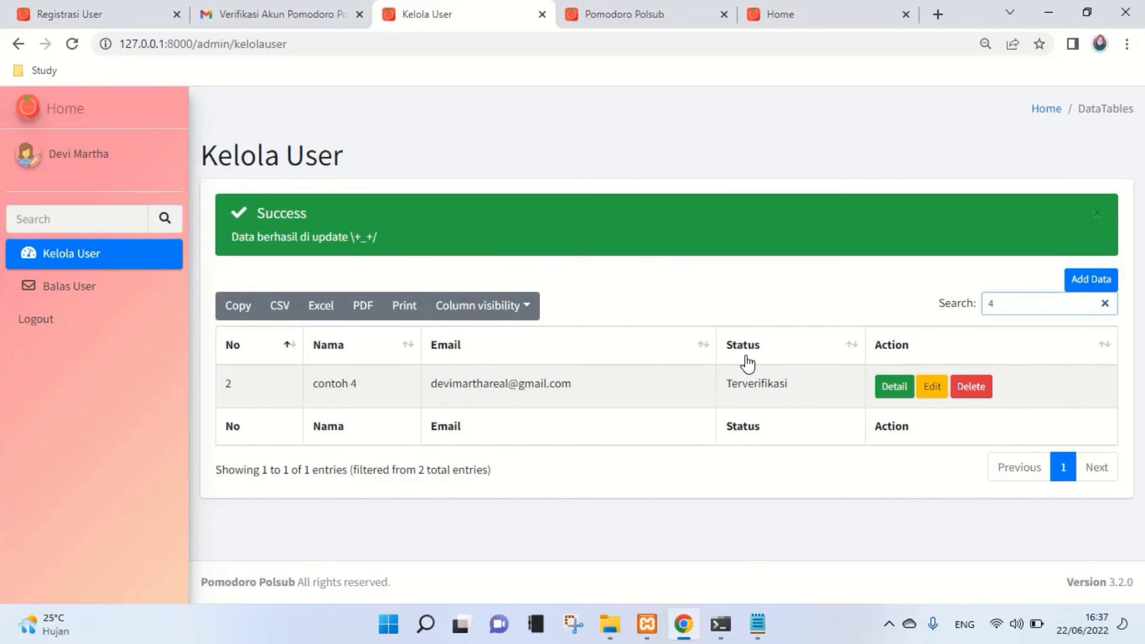
pyautogui.press('BackSpace')
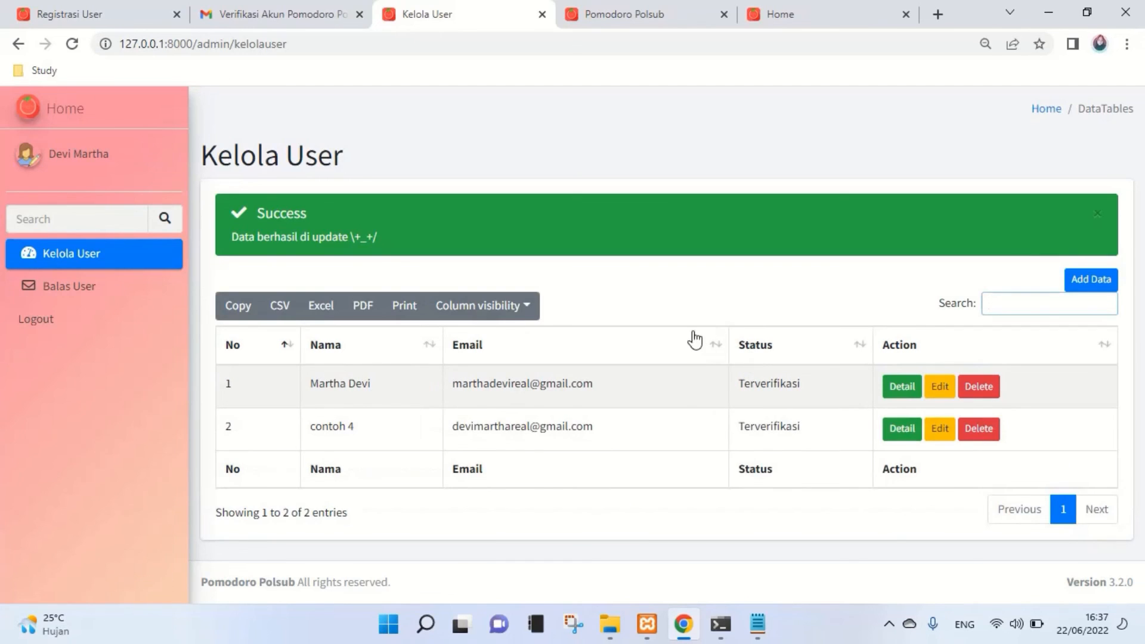
pyautogui.click(675, 302)
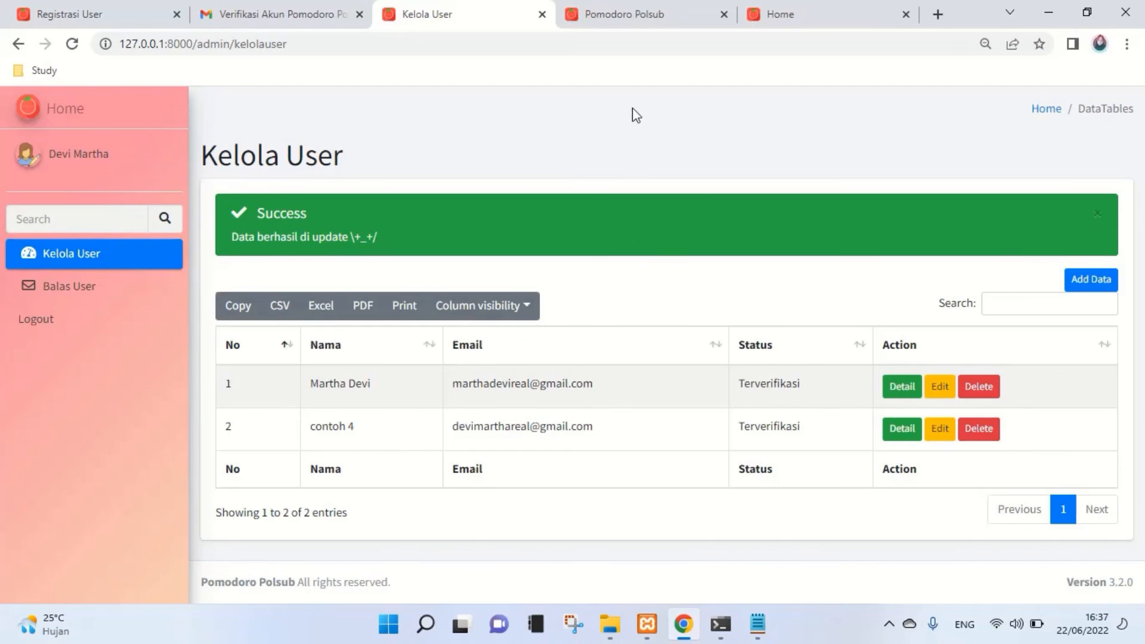
pyautogui.click(763, 9)
pyautogui.click(758, 120)
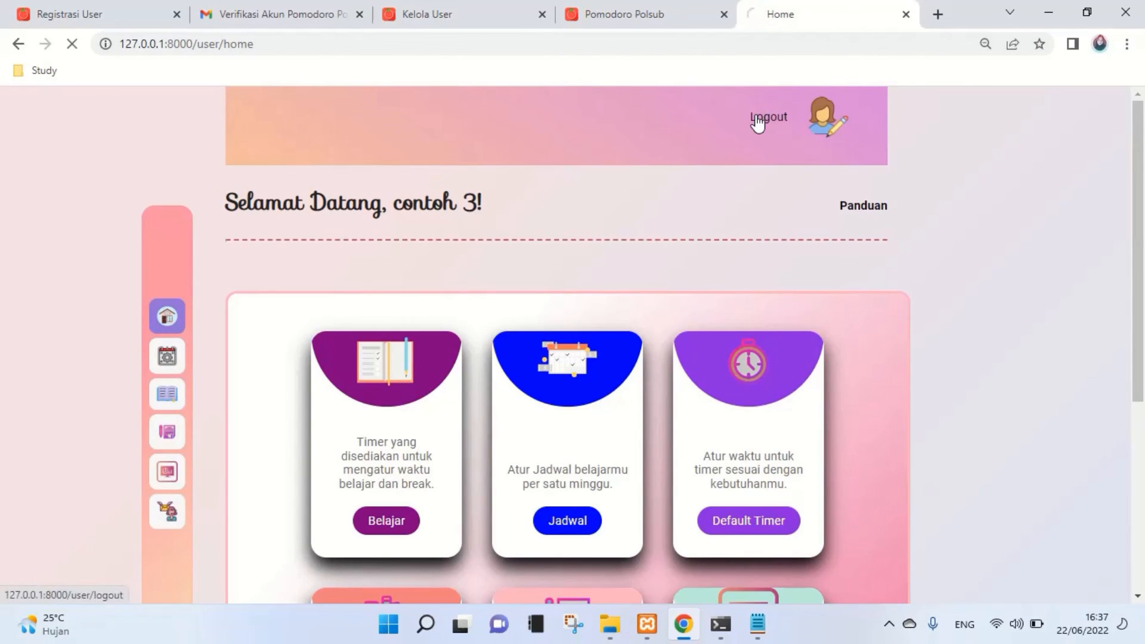